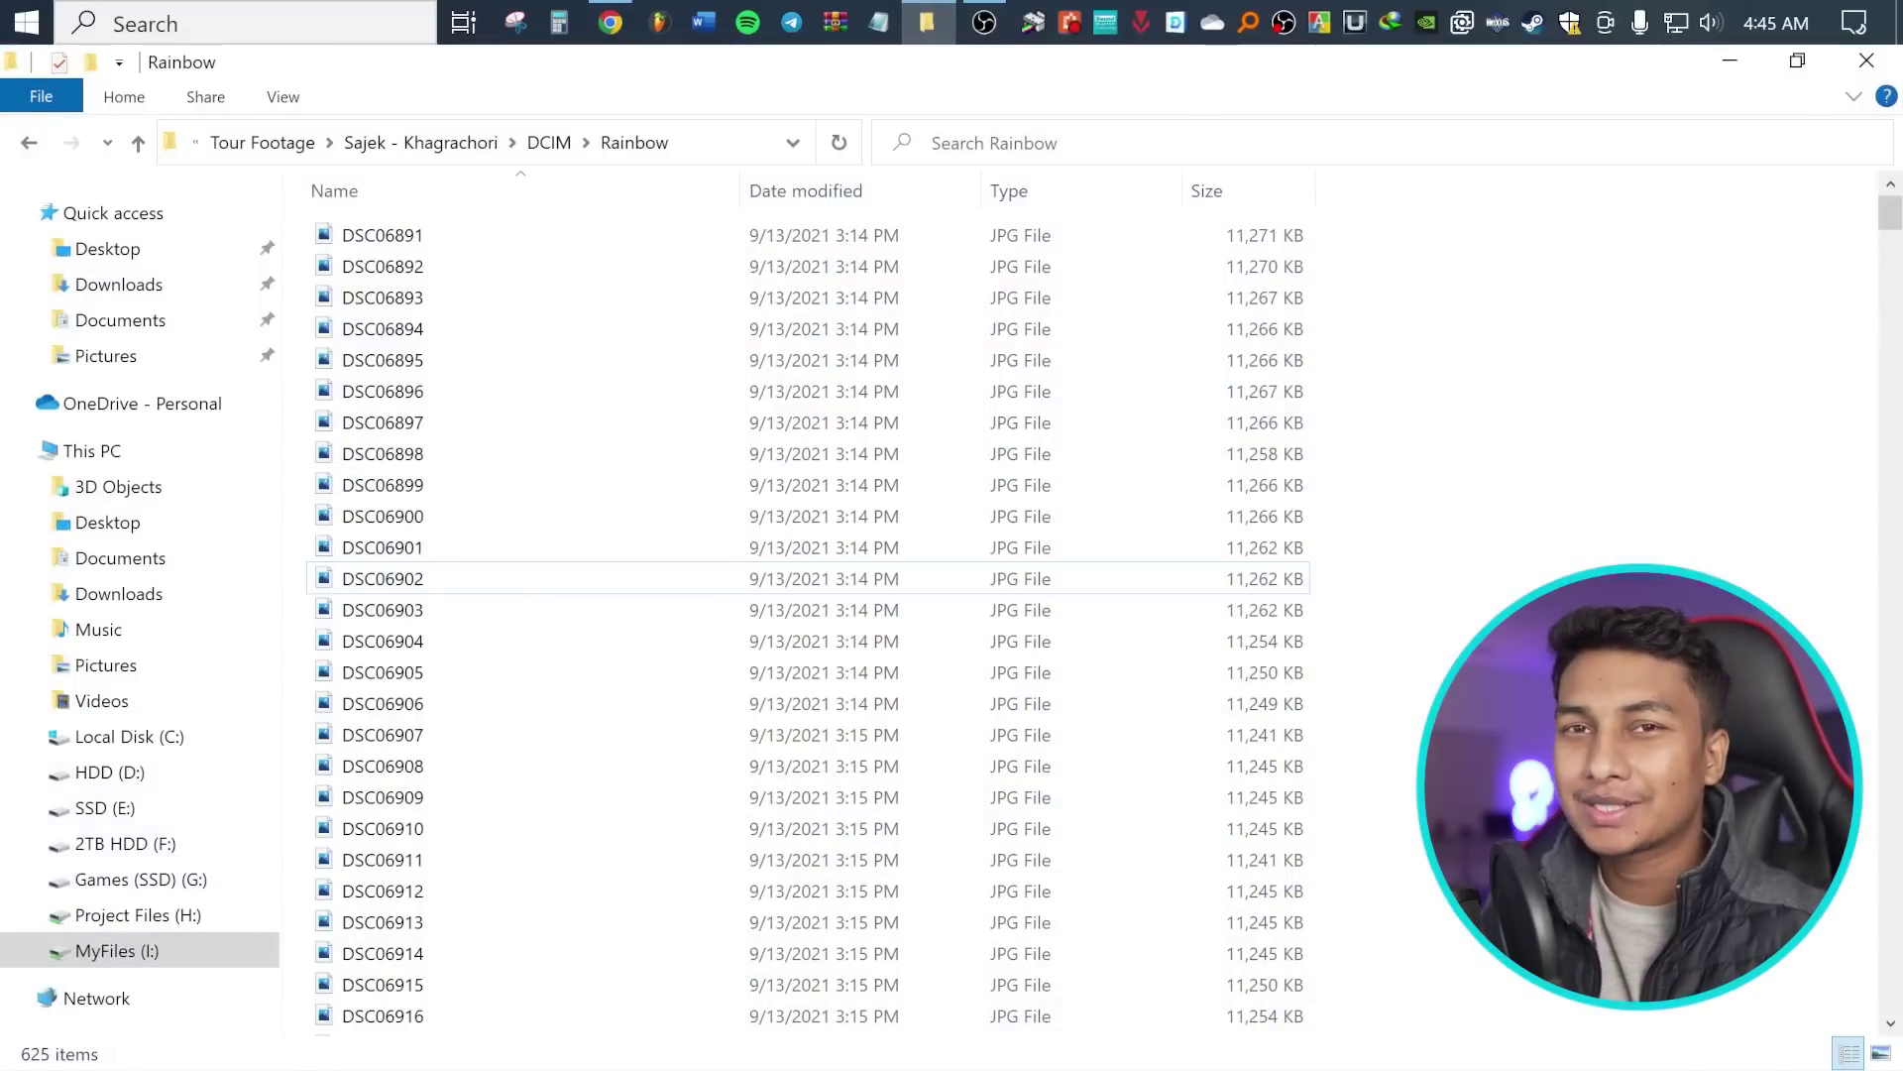
# Check the combined size of all the JPG files in the Rainbow folder through their properties
pyautogui.click(1230, 412)
pyautogui.scroll(-20, 1229, 421)
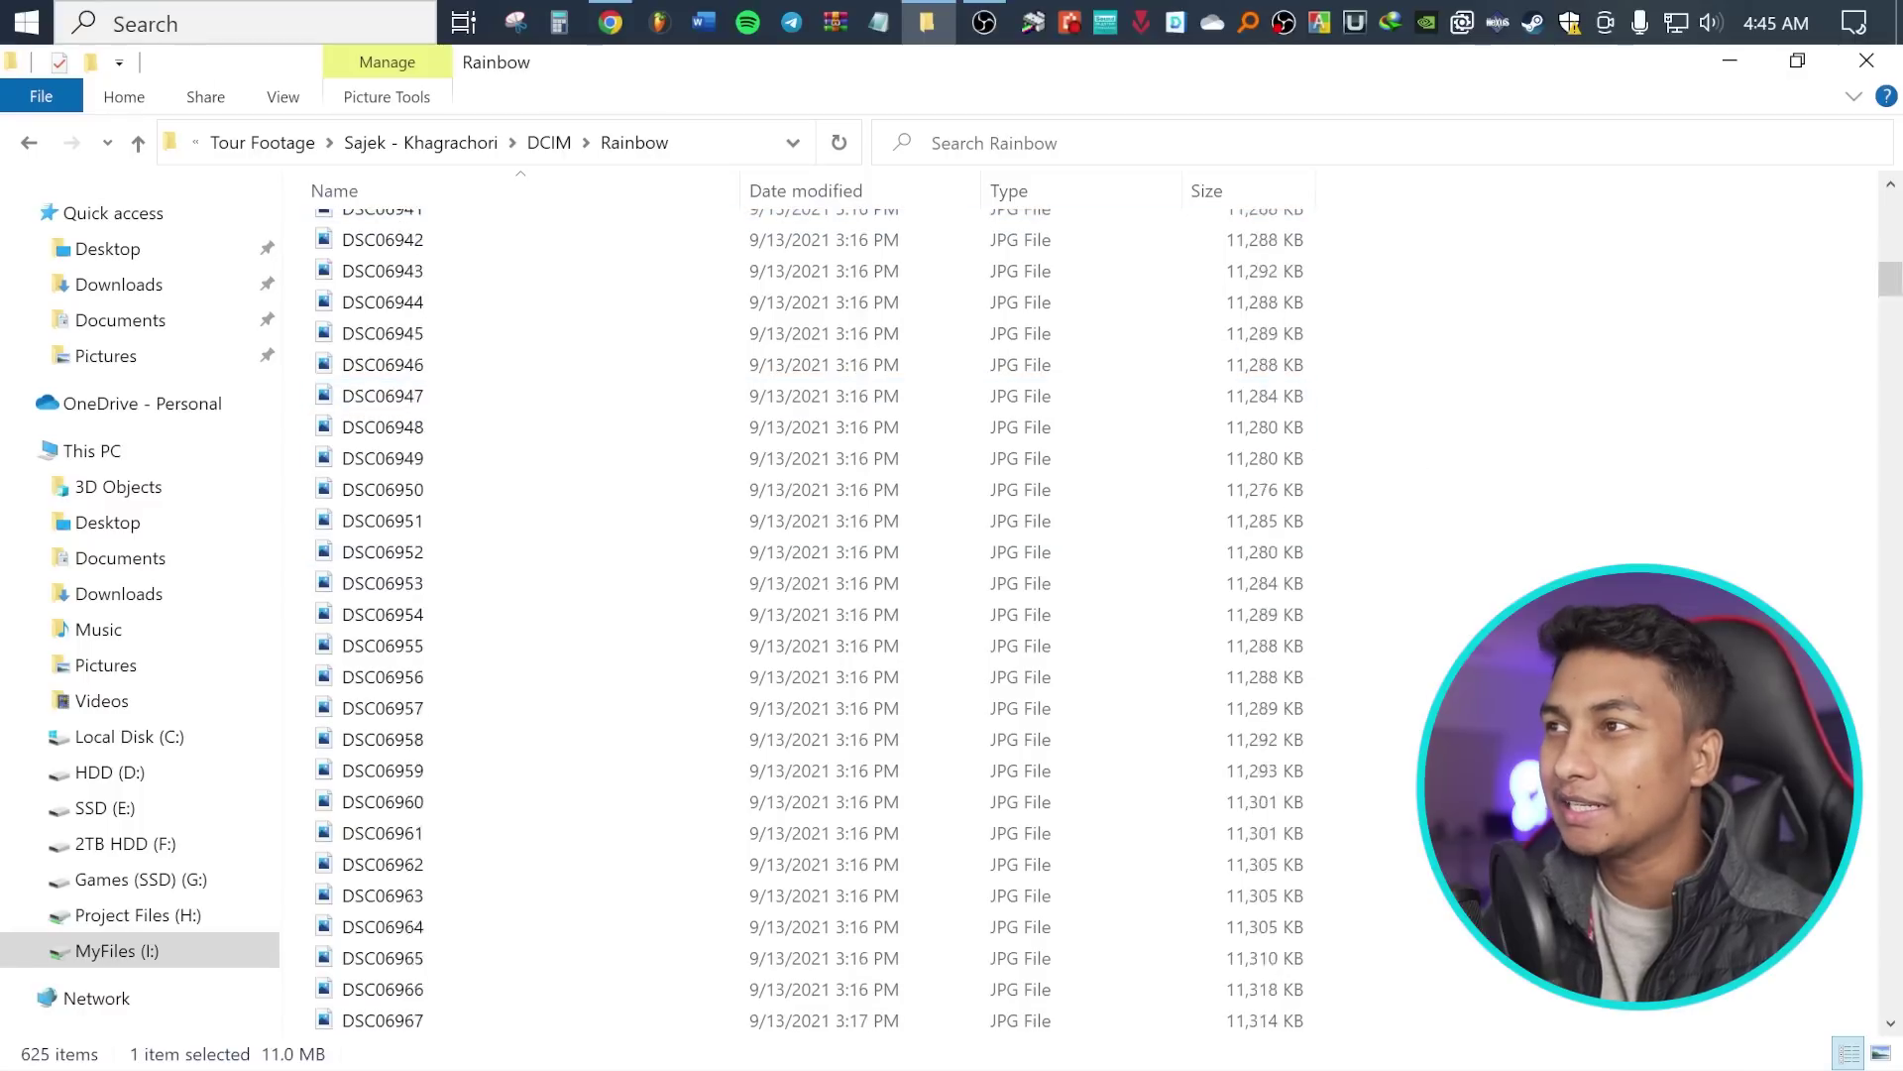
pyautogui.scroll(-20, 1324, 892)
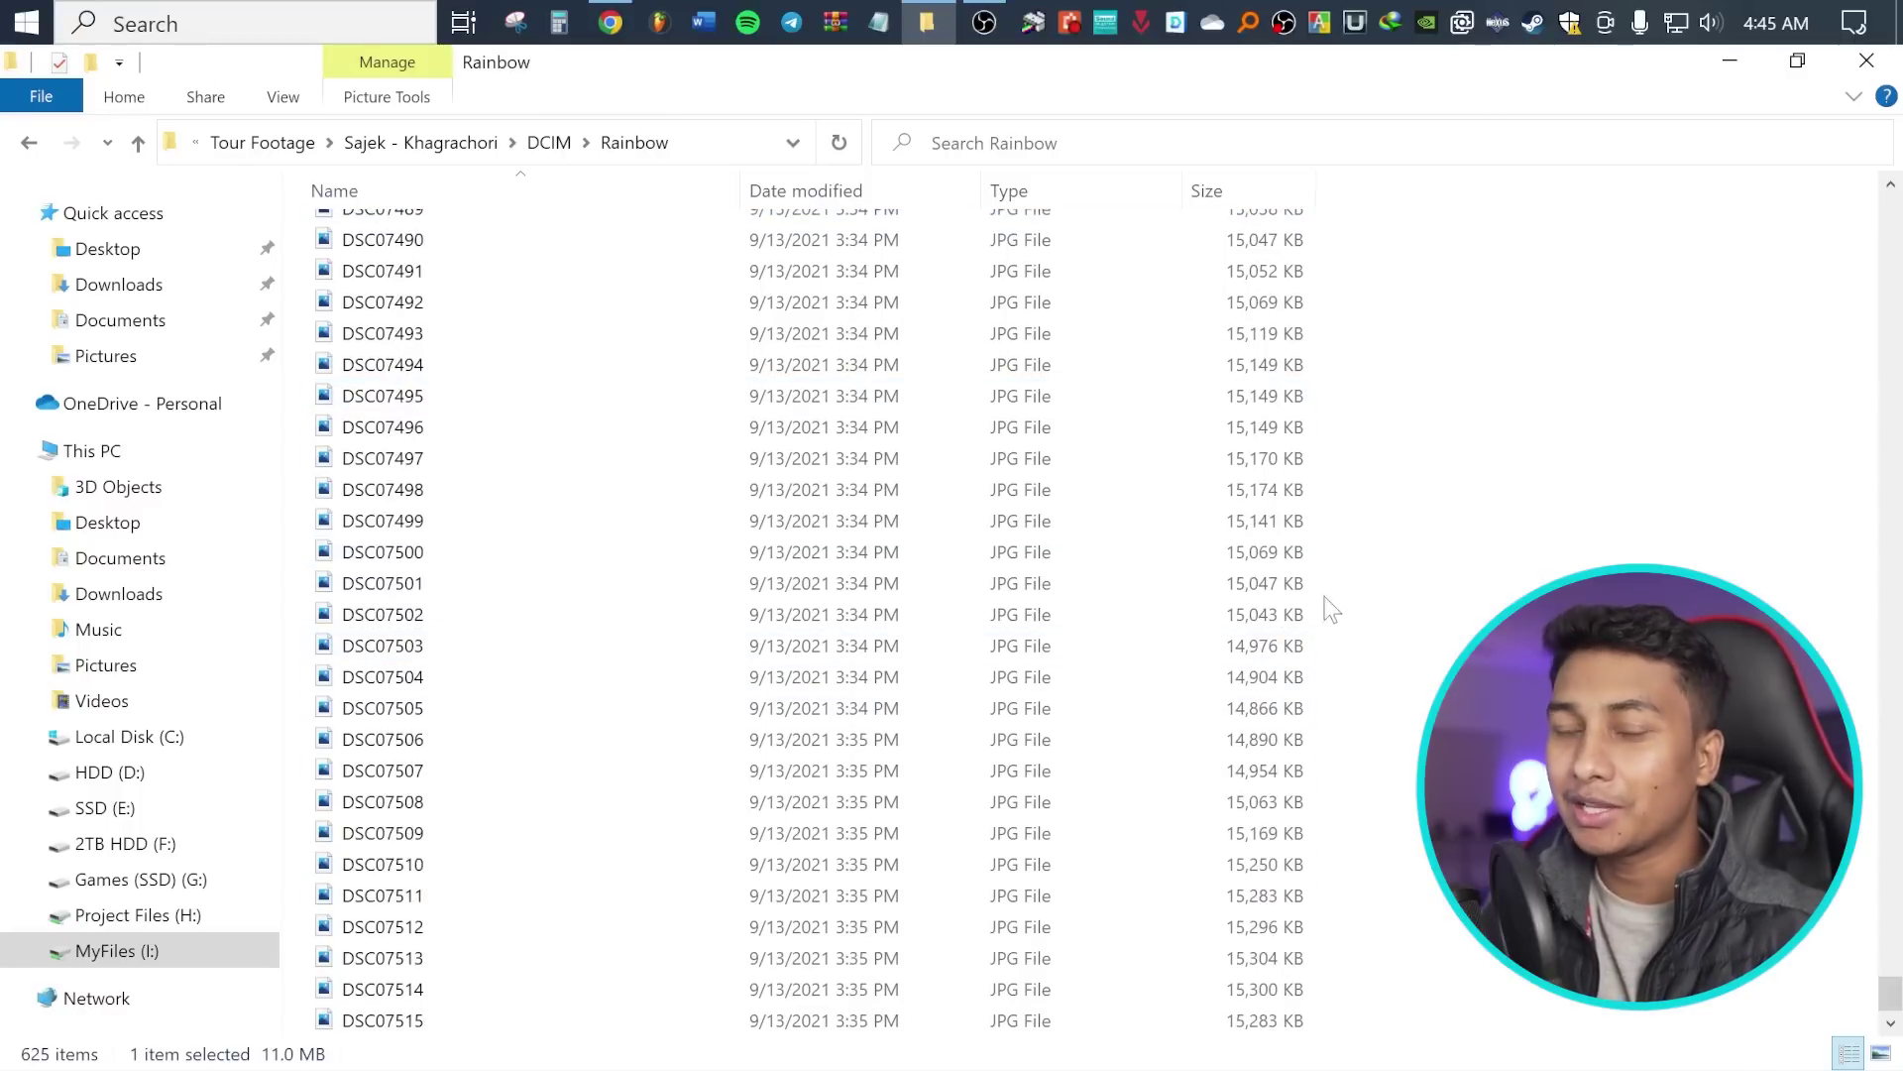
pyautogui.hotkey('ctrl', 'a')
pyautogui.rightClick(979, 746)
pyautogui.click(1021, 1047)
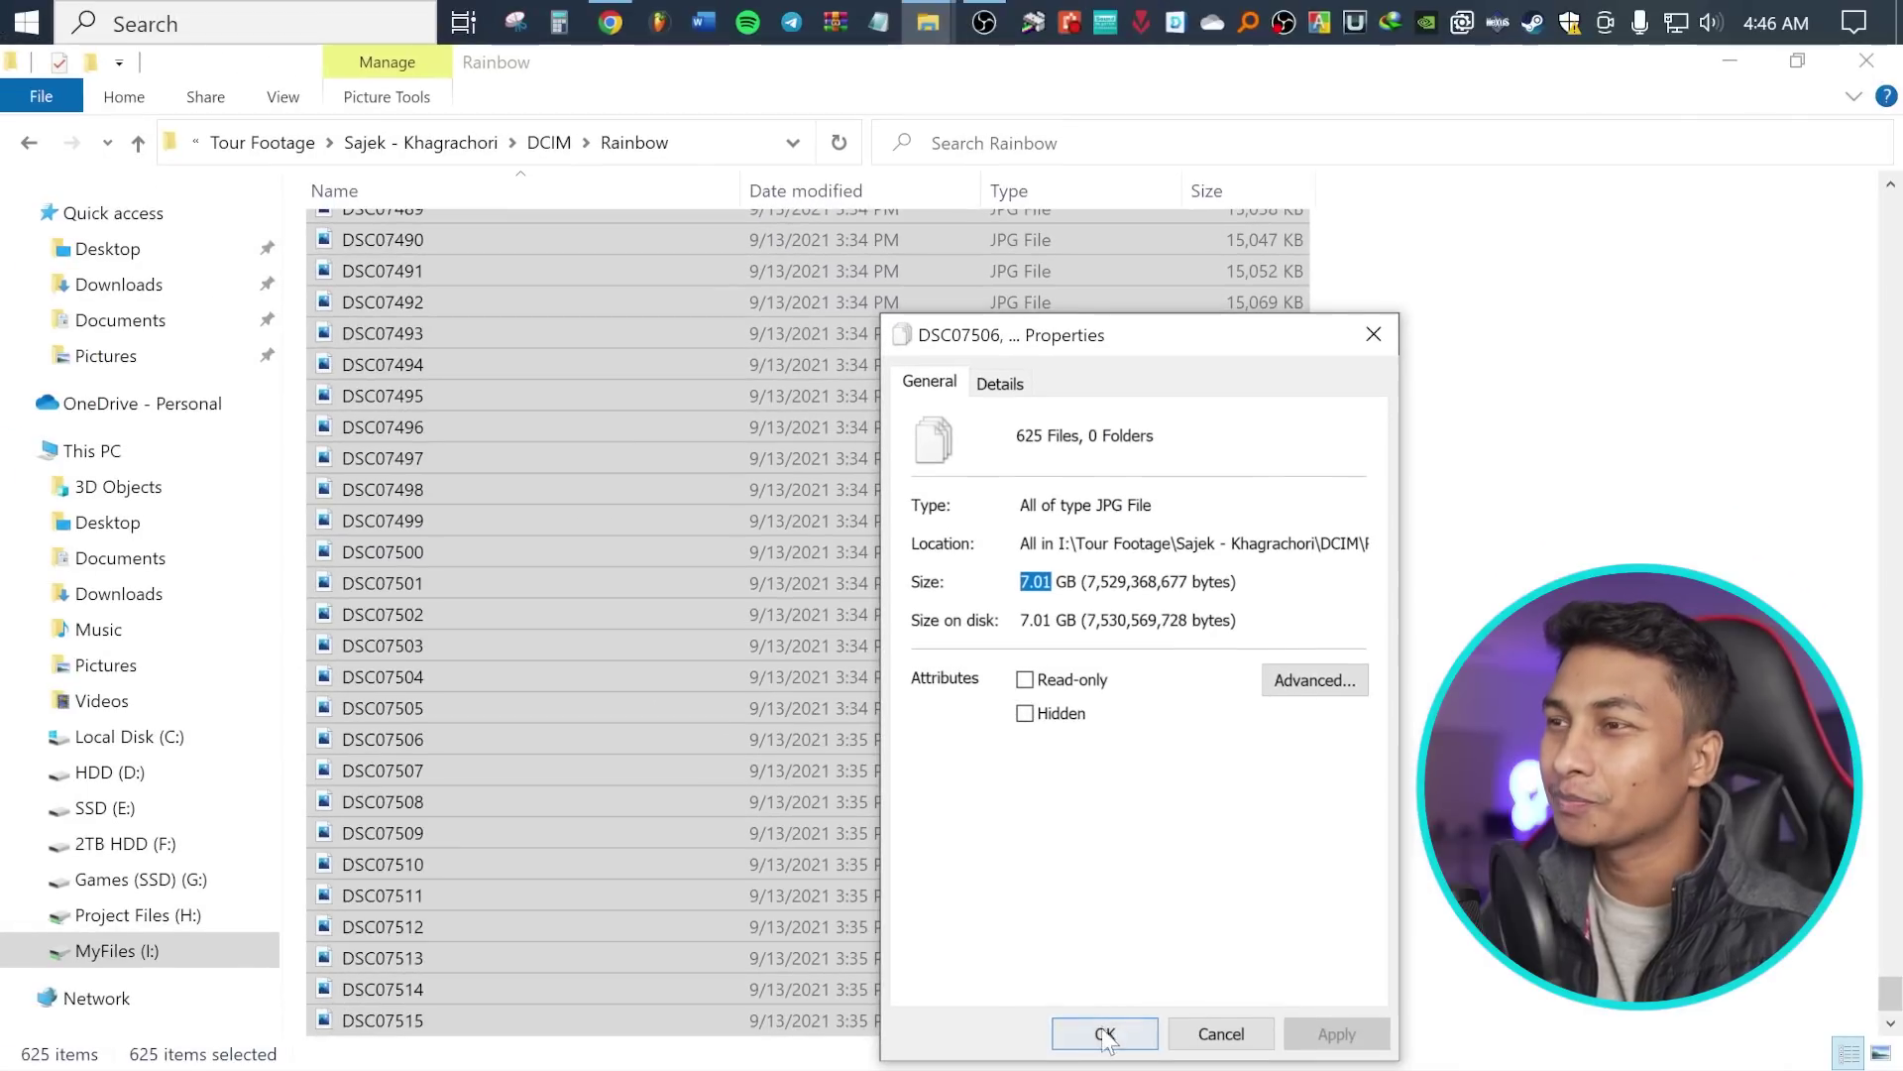
pyautogui.click(1070, 1032)
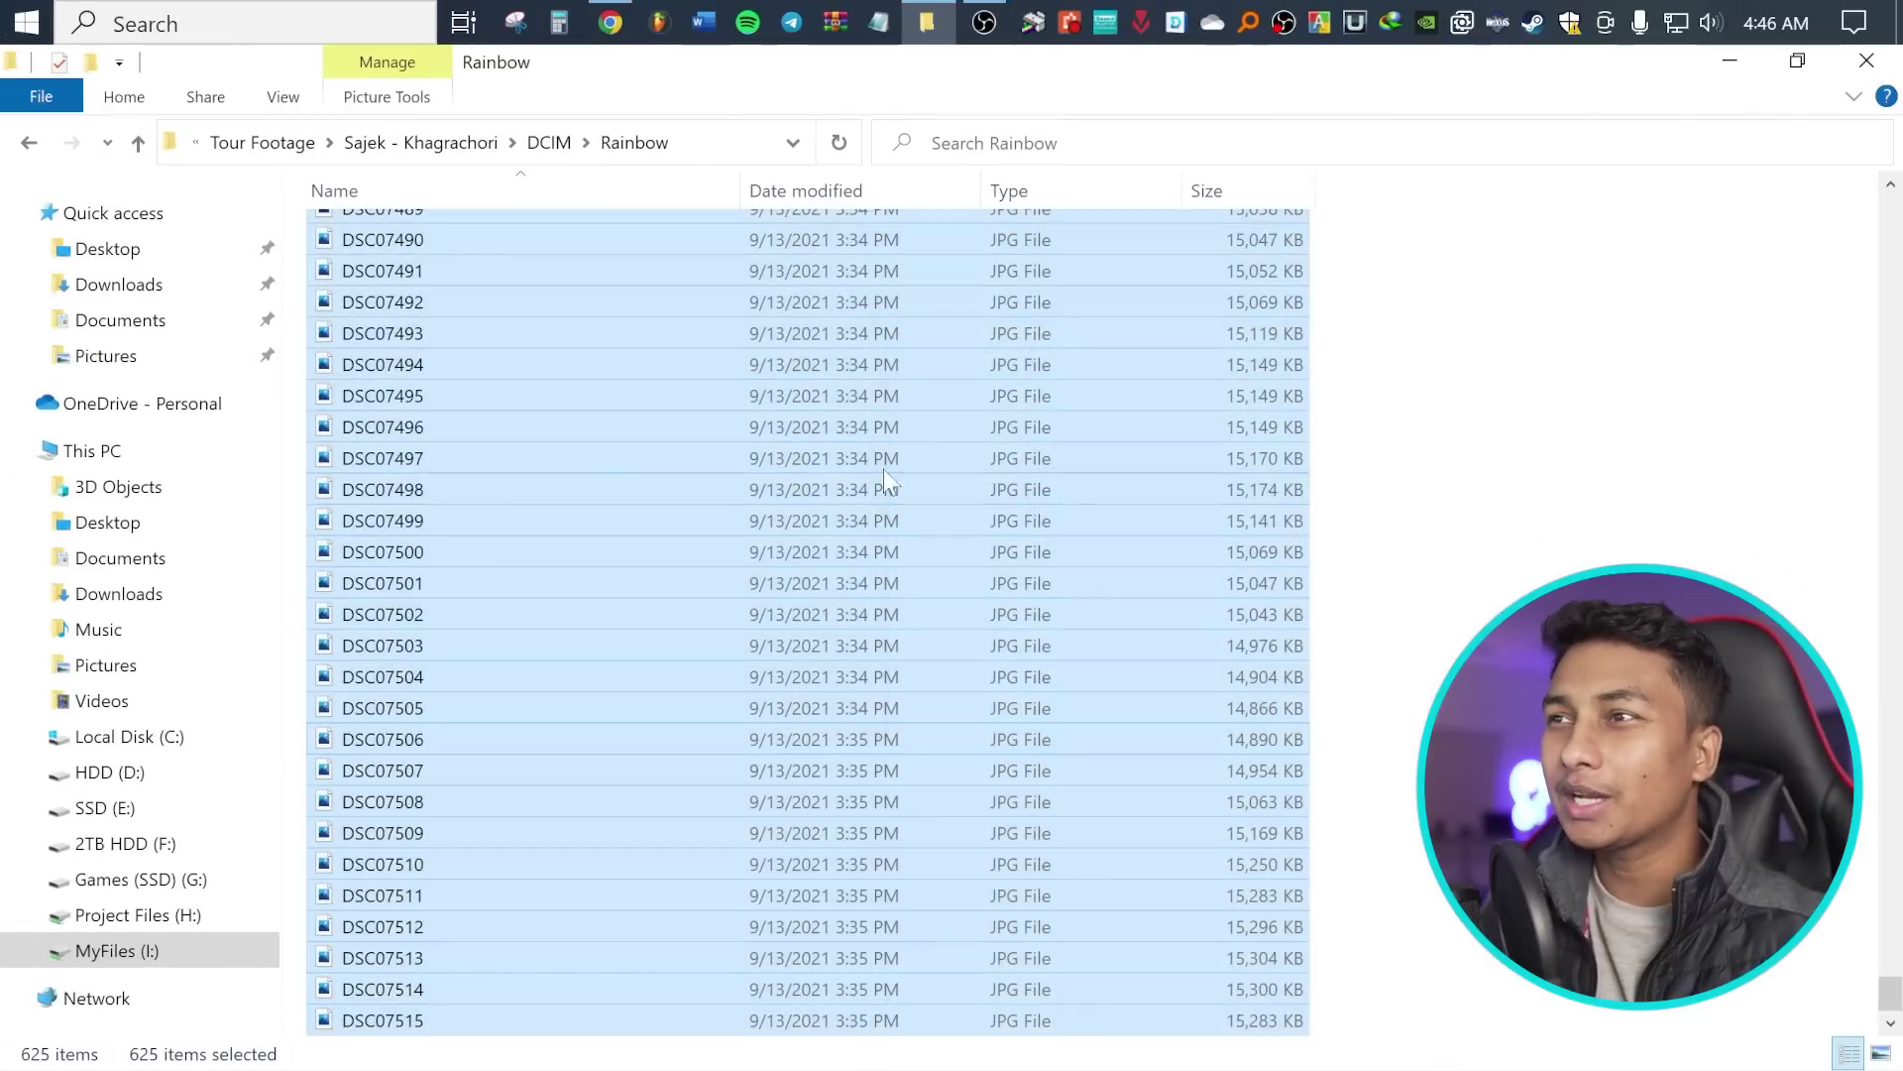
pyautogui.scroll(20, 1408, 507)
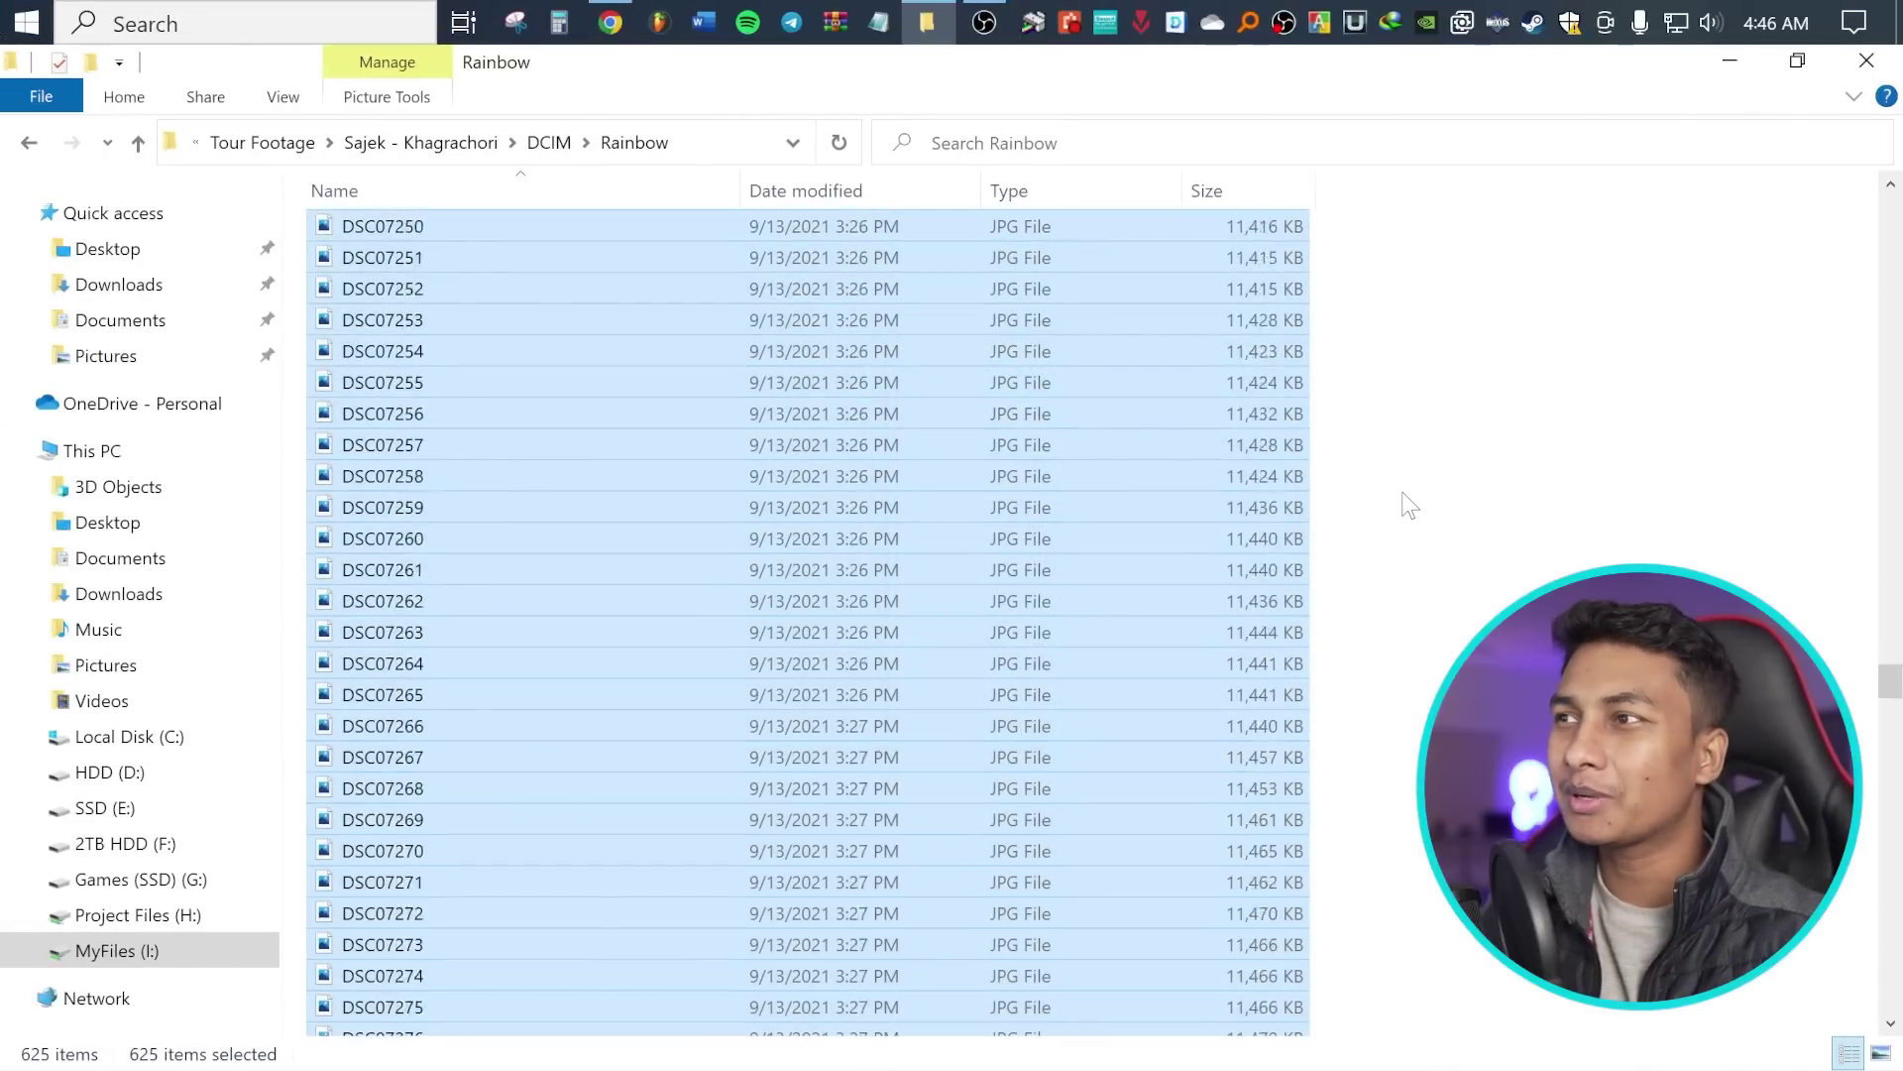
pyautogui.scroll(20, 1408, 506)
pyautogui.click(1426, 488)
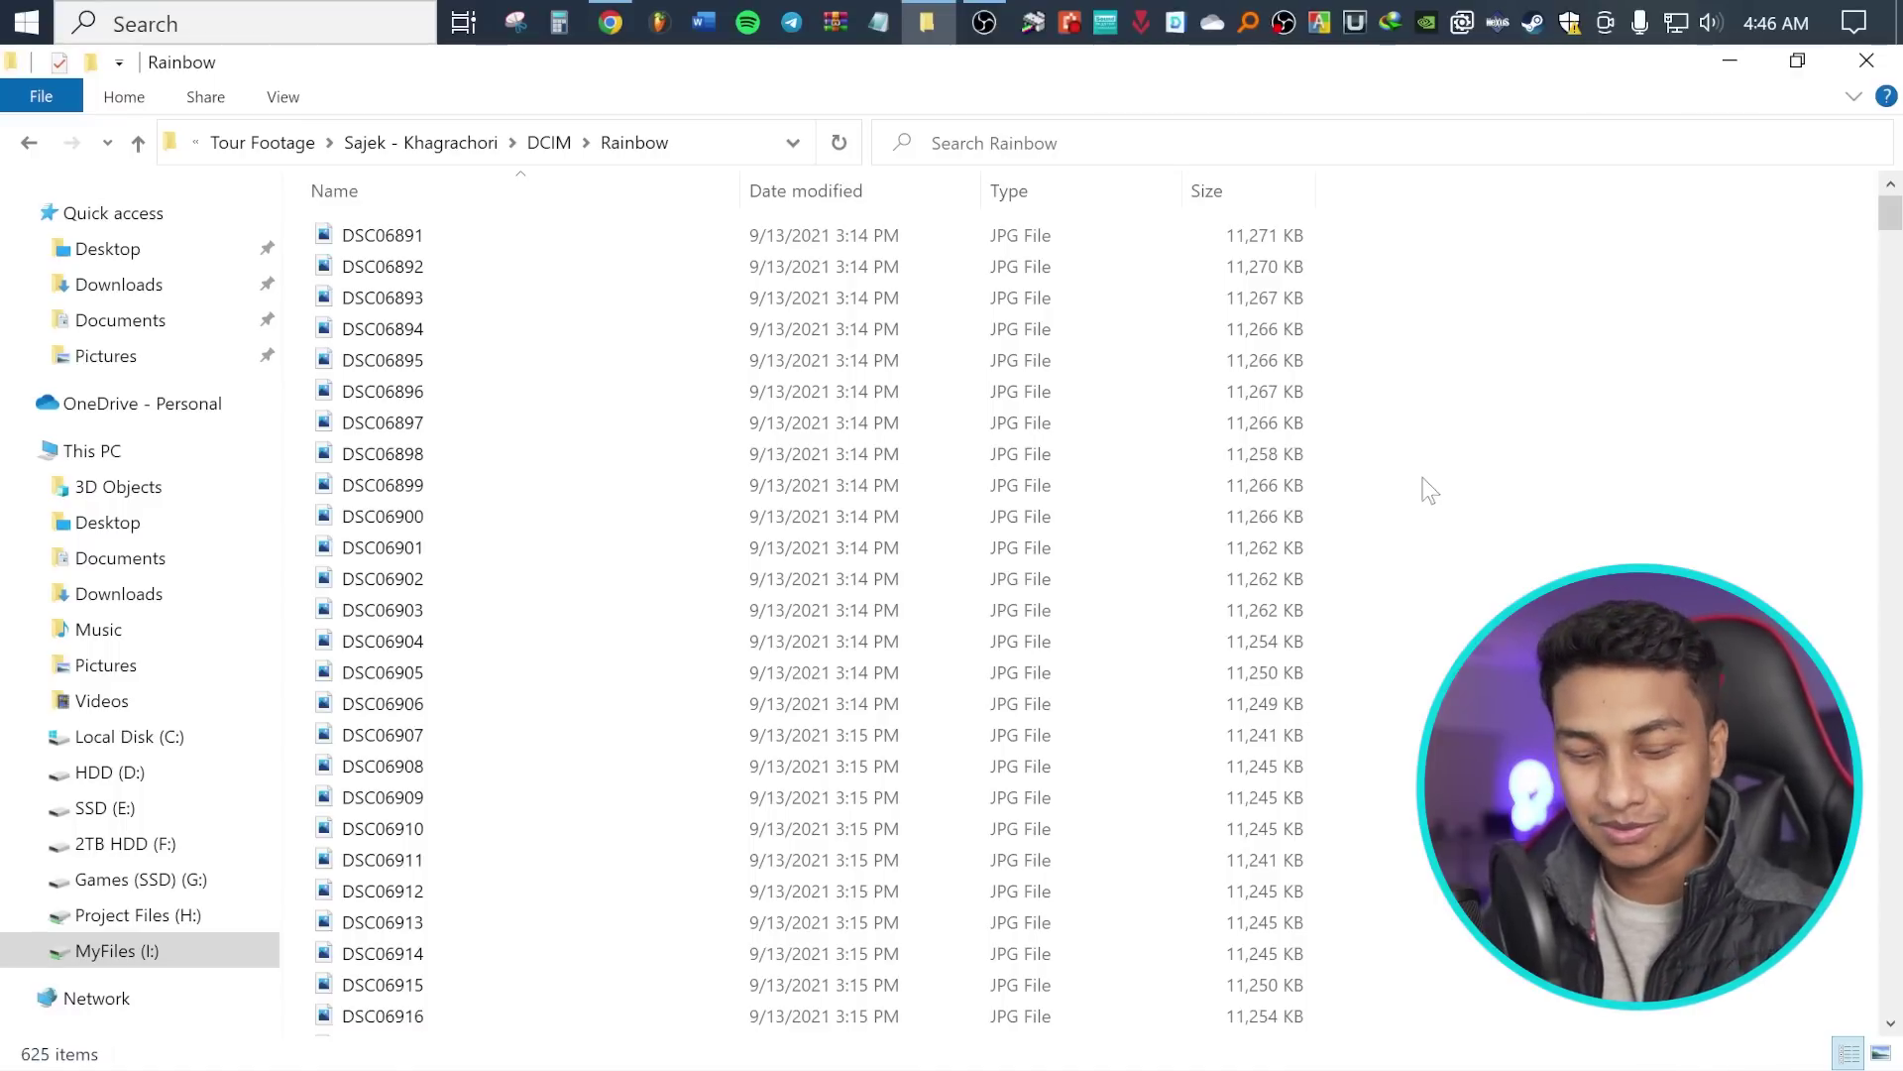
# Switch to Chrome, search Google for faststone and open the faststone.org website
pyautogui.click(926, 22)
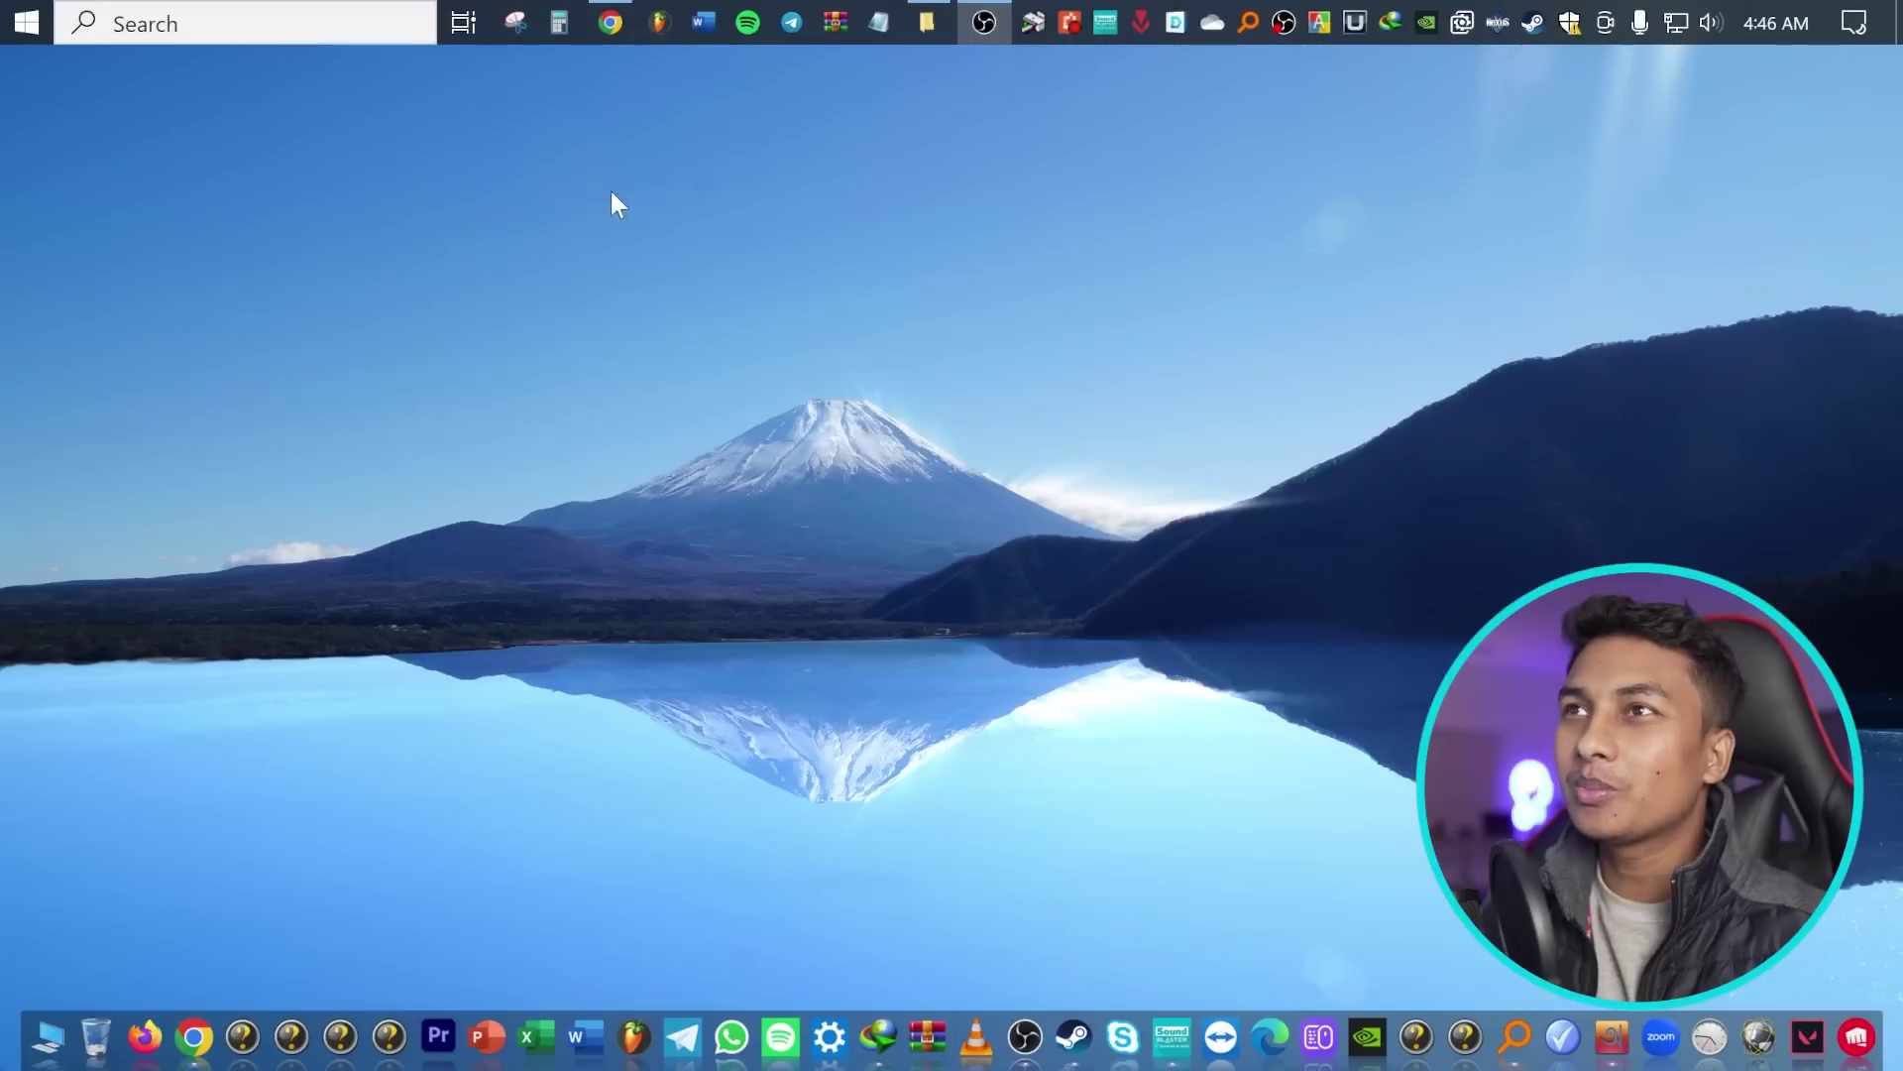
pyautogui.click(612, 24)
pyautogui.click(247, 122)
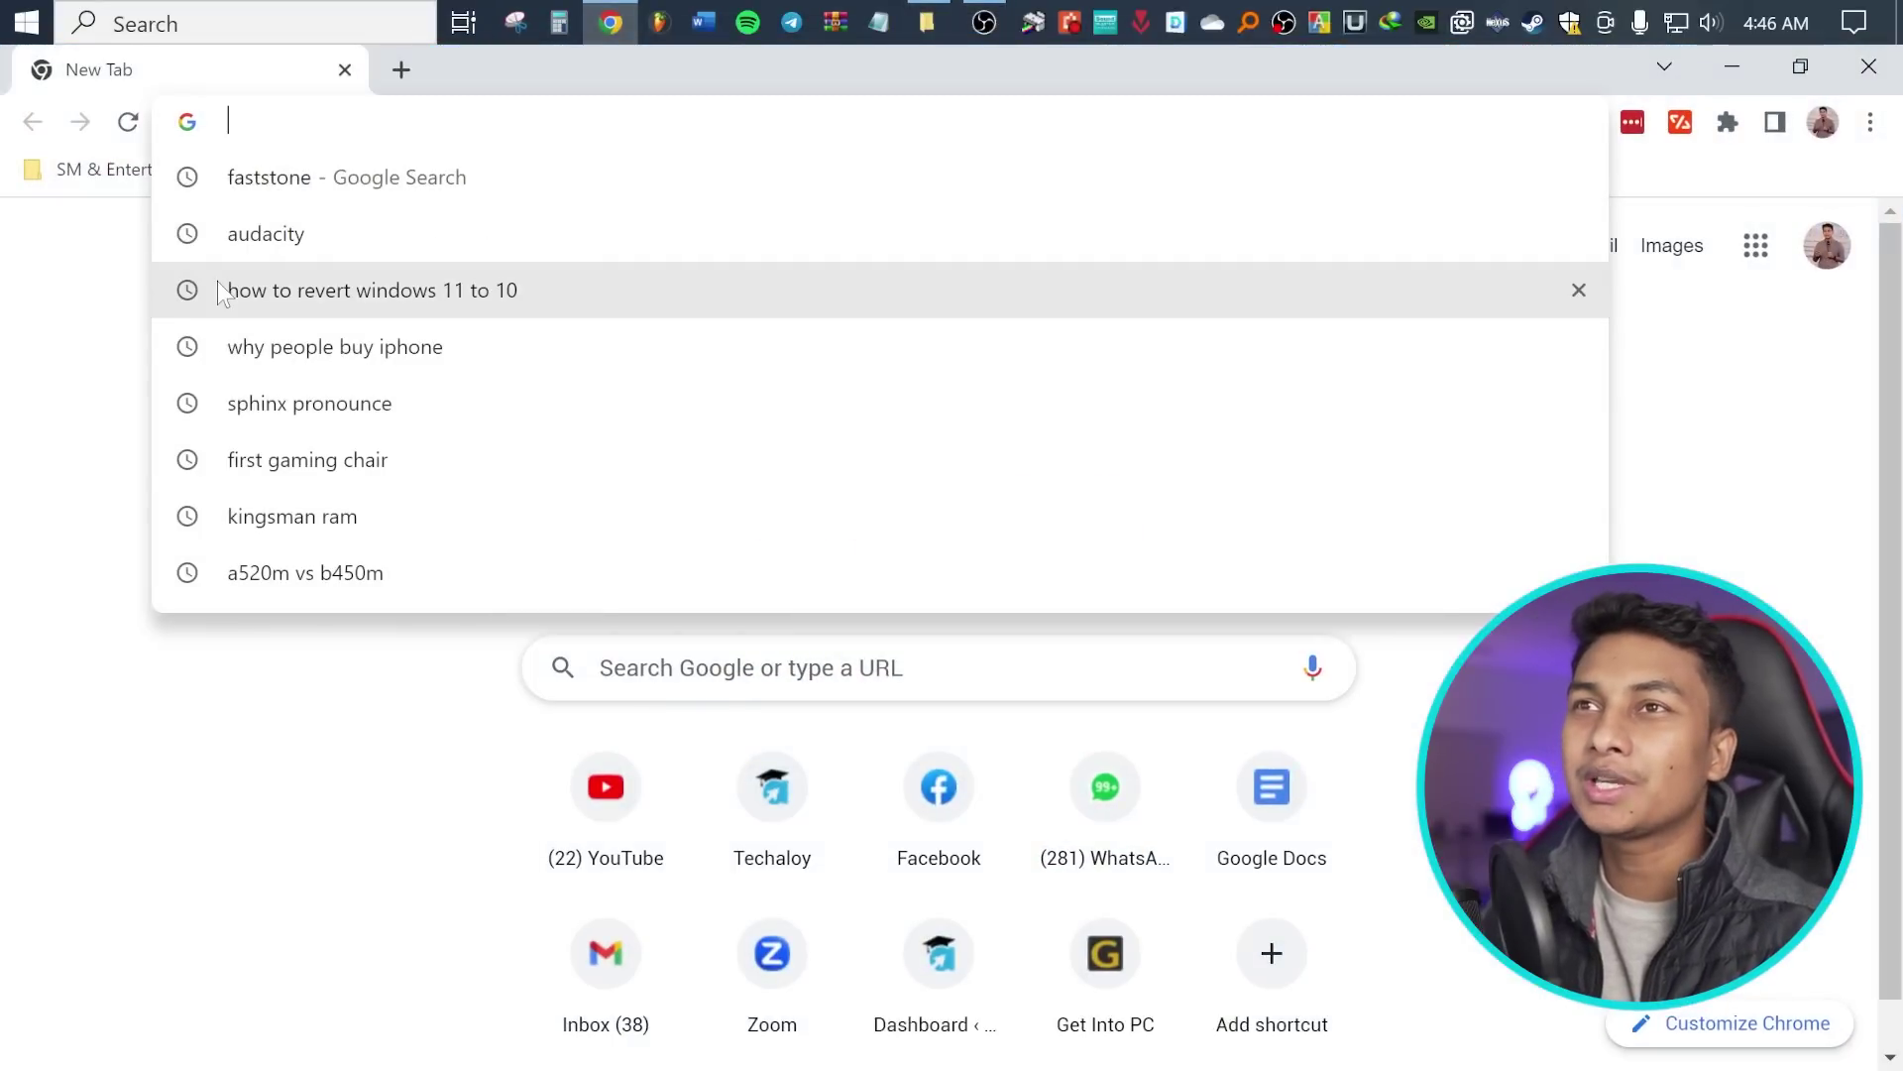
pyautogui.click(111, 266)
pyautogui.hotkey('ctrl', 'l')
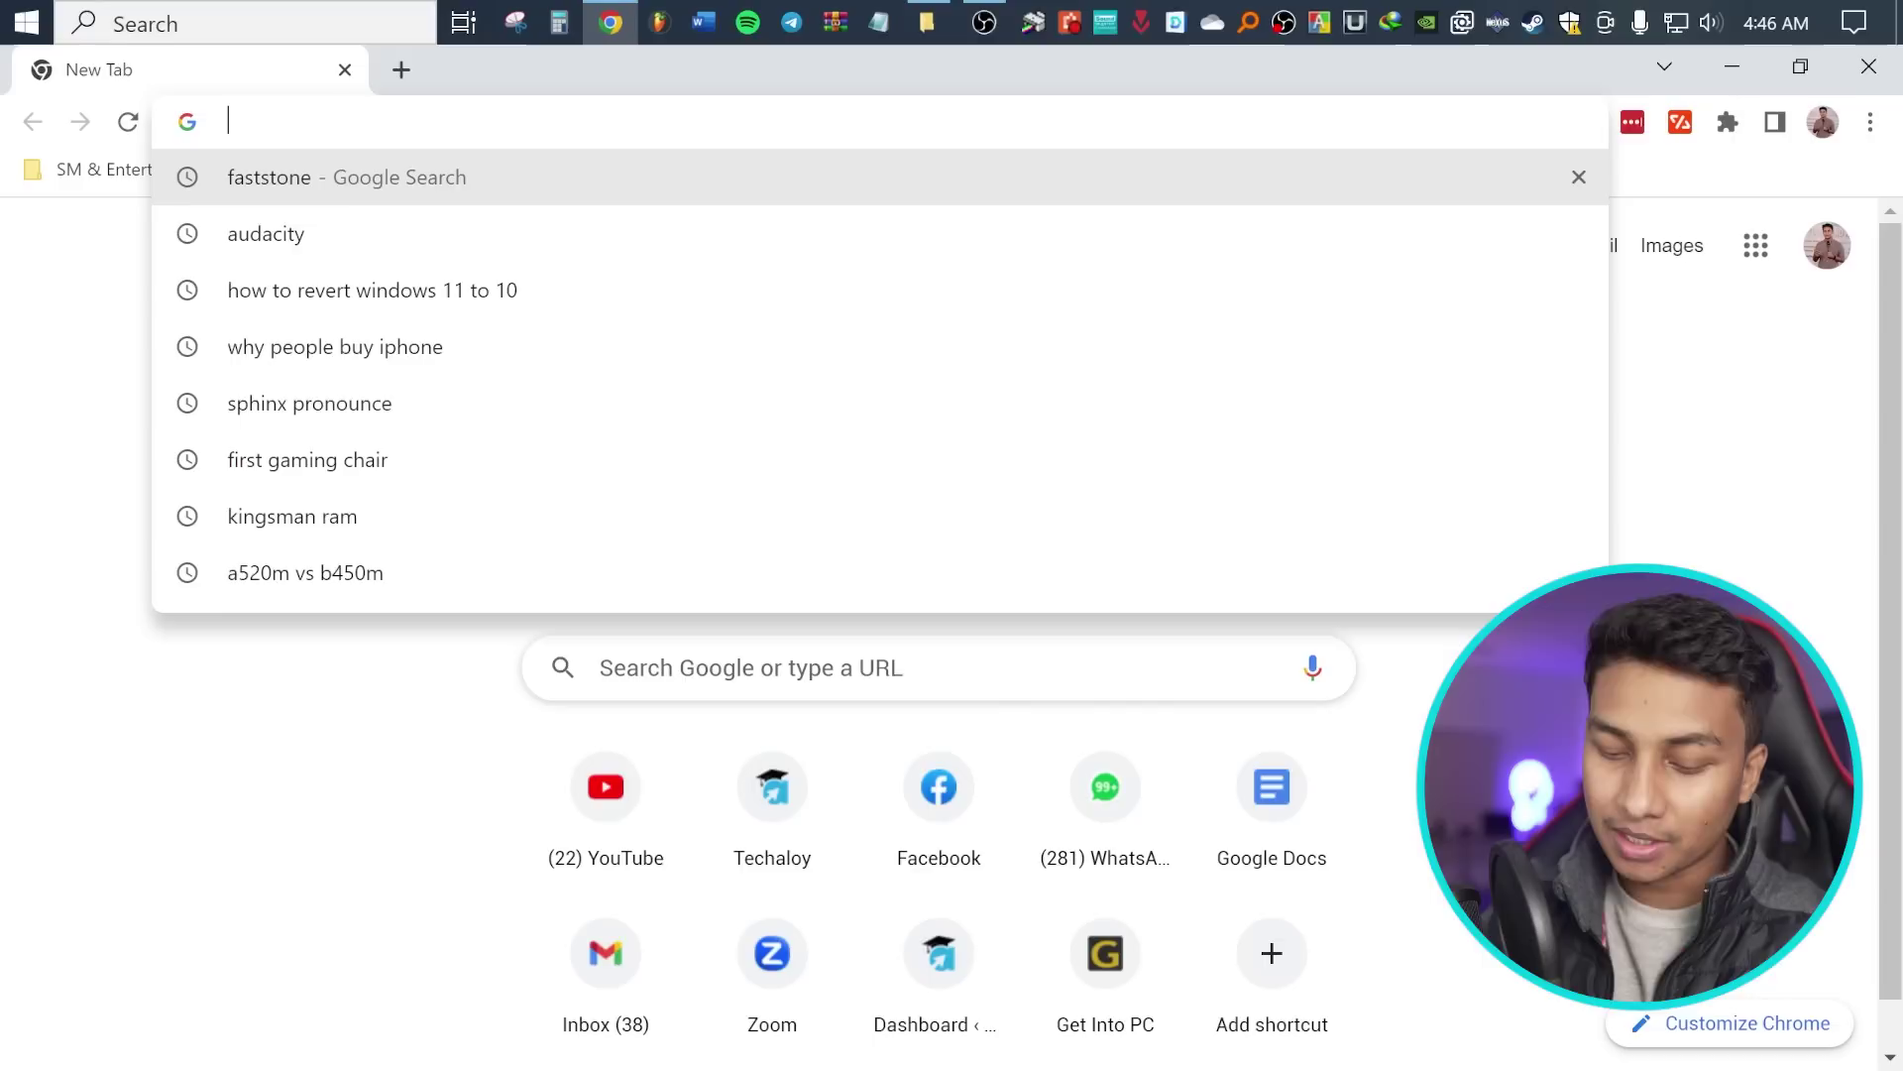
pyautogui.write('fastone')
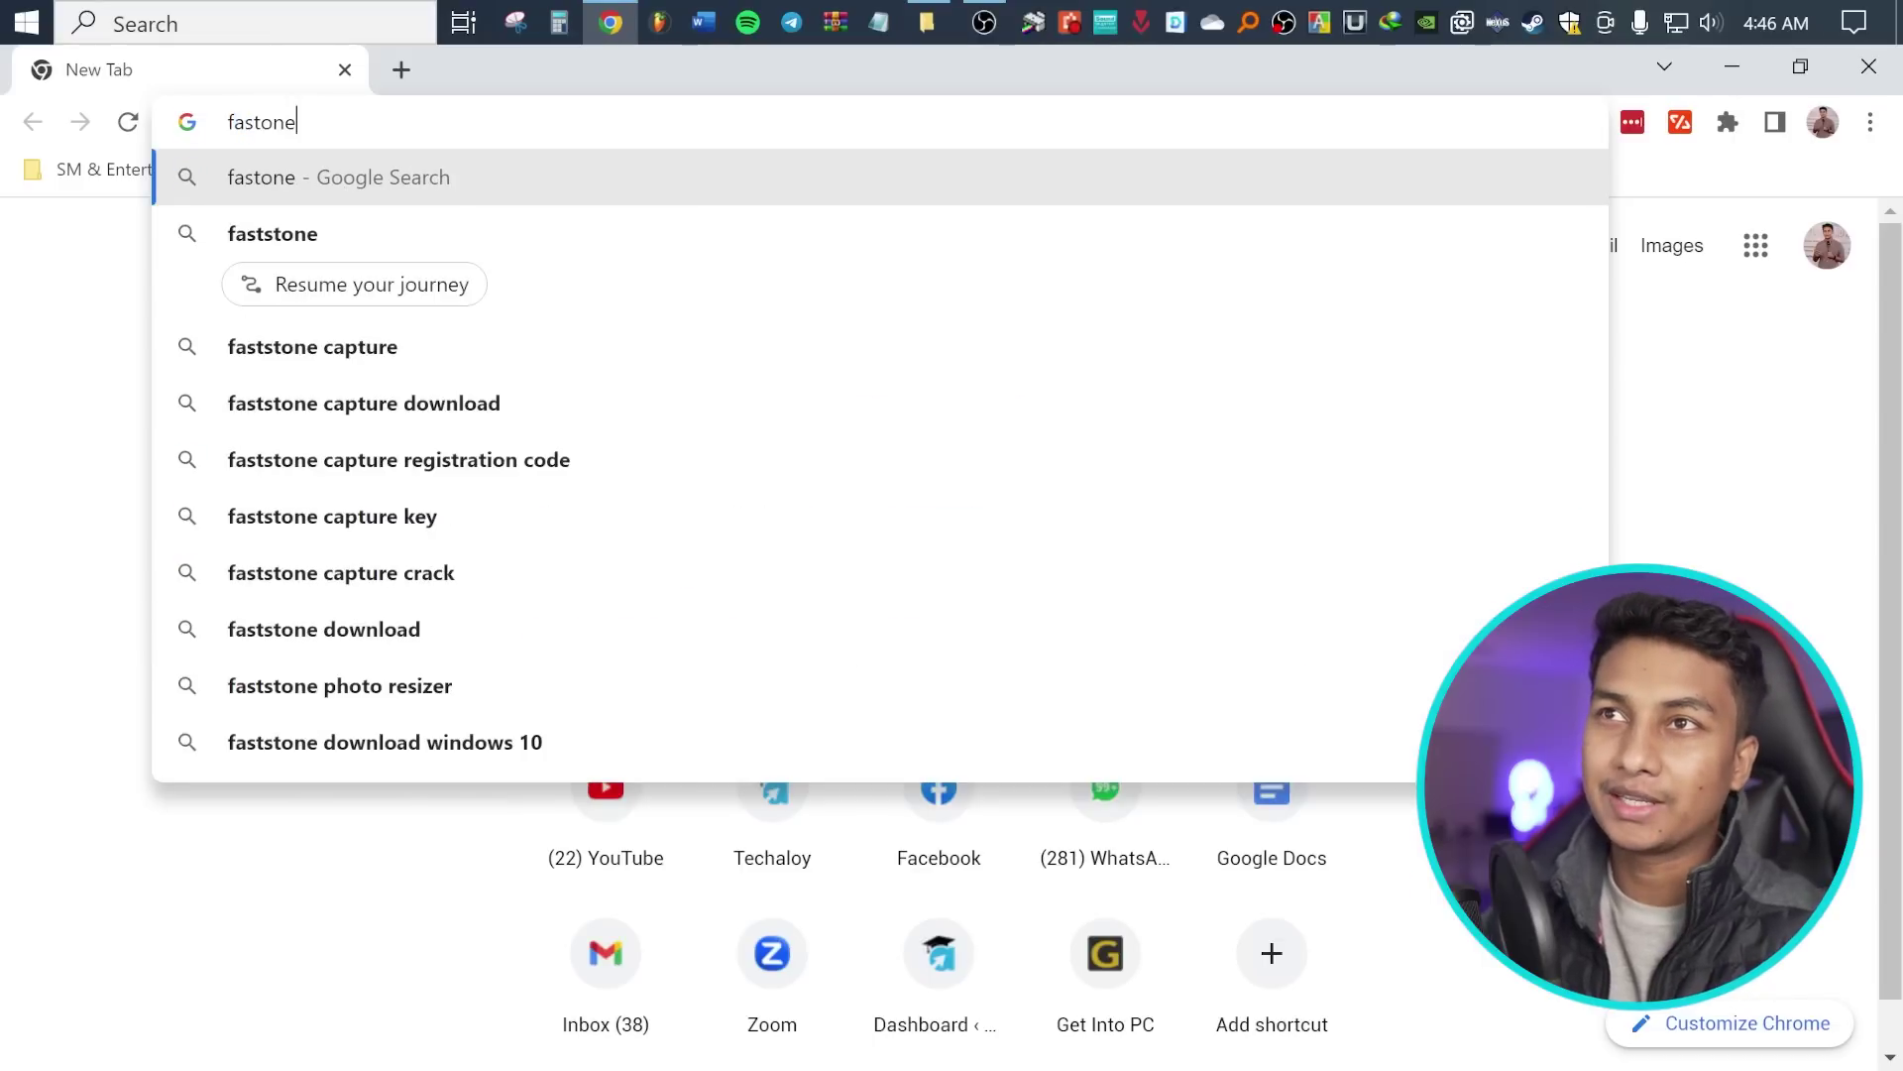
pyautogui.click(283, 233)
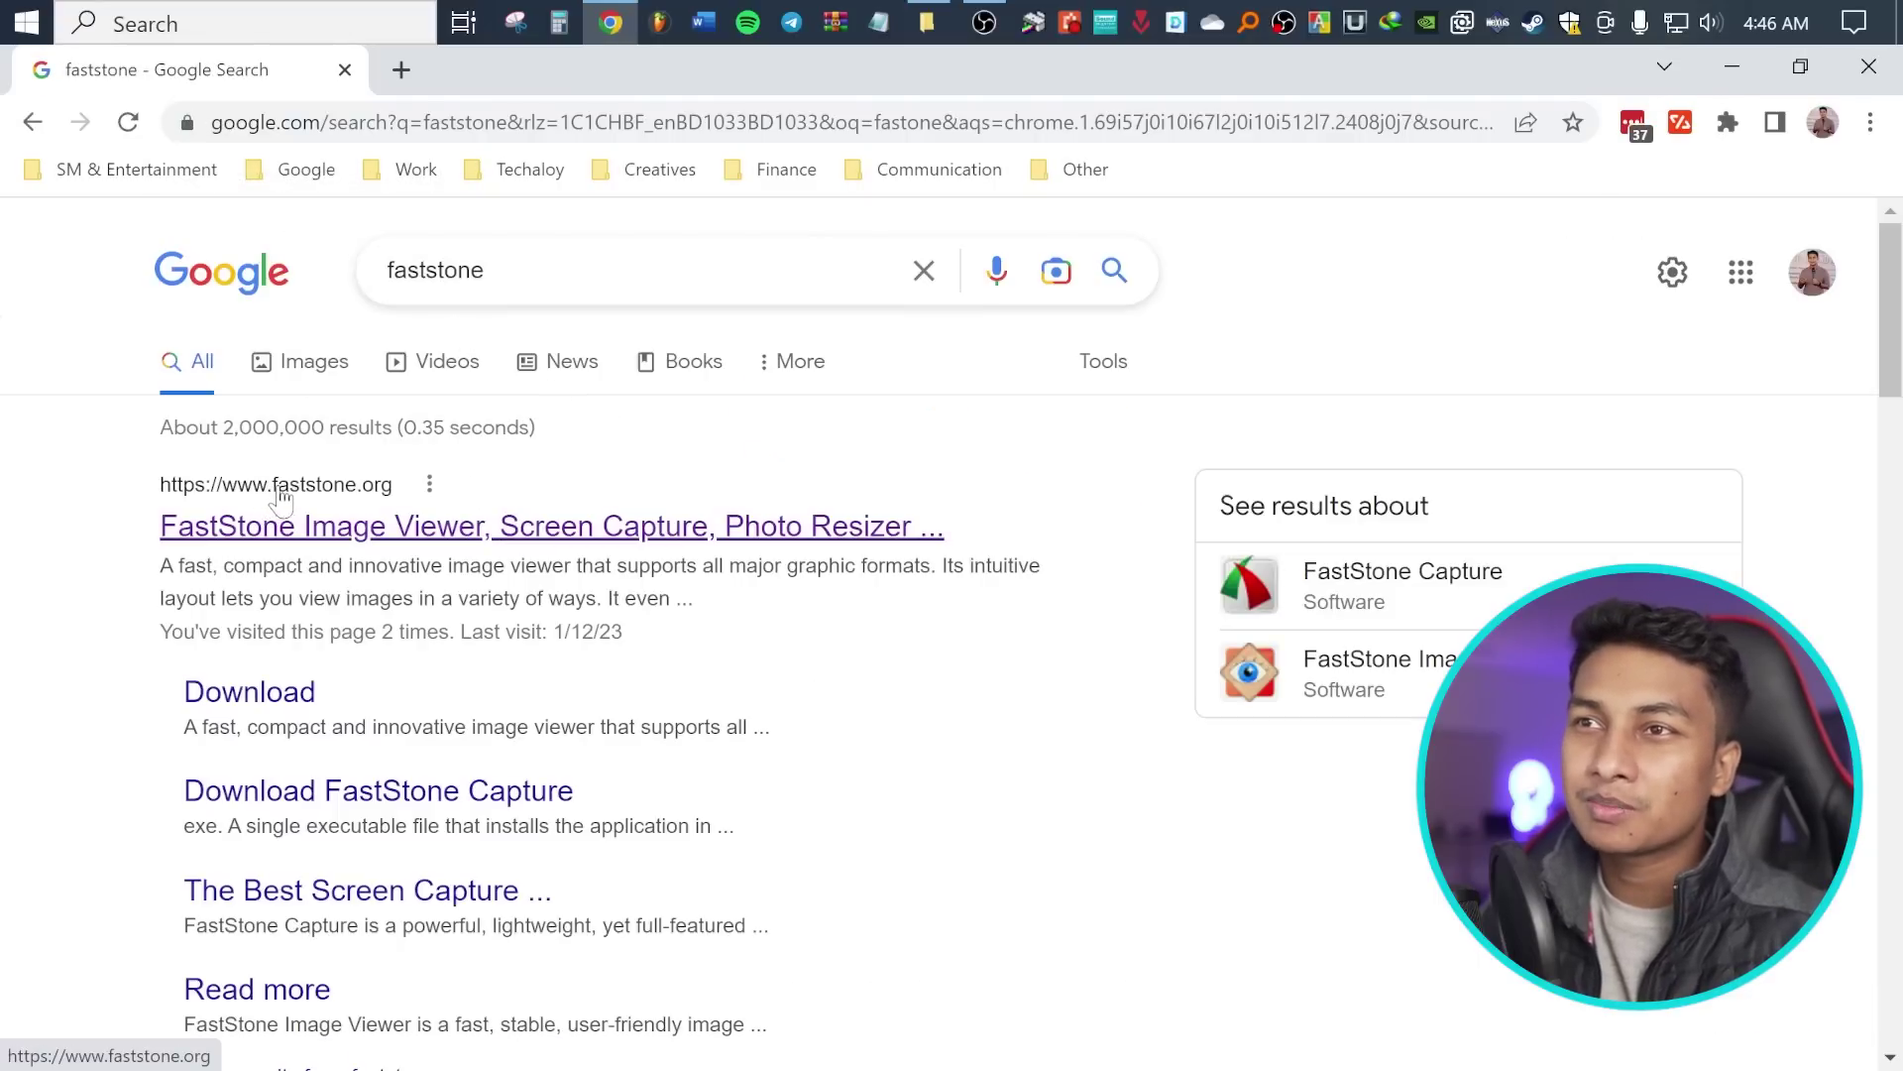
pyautogui.click(359, 527)
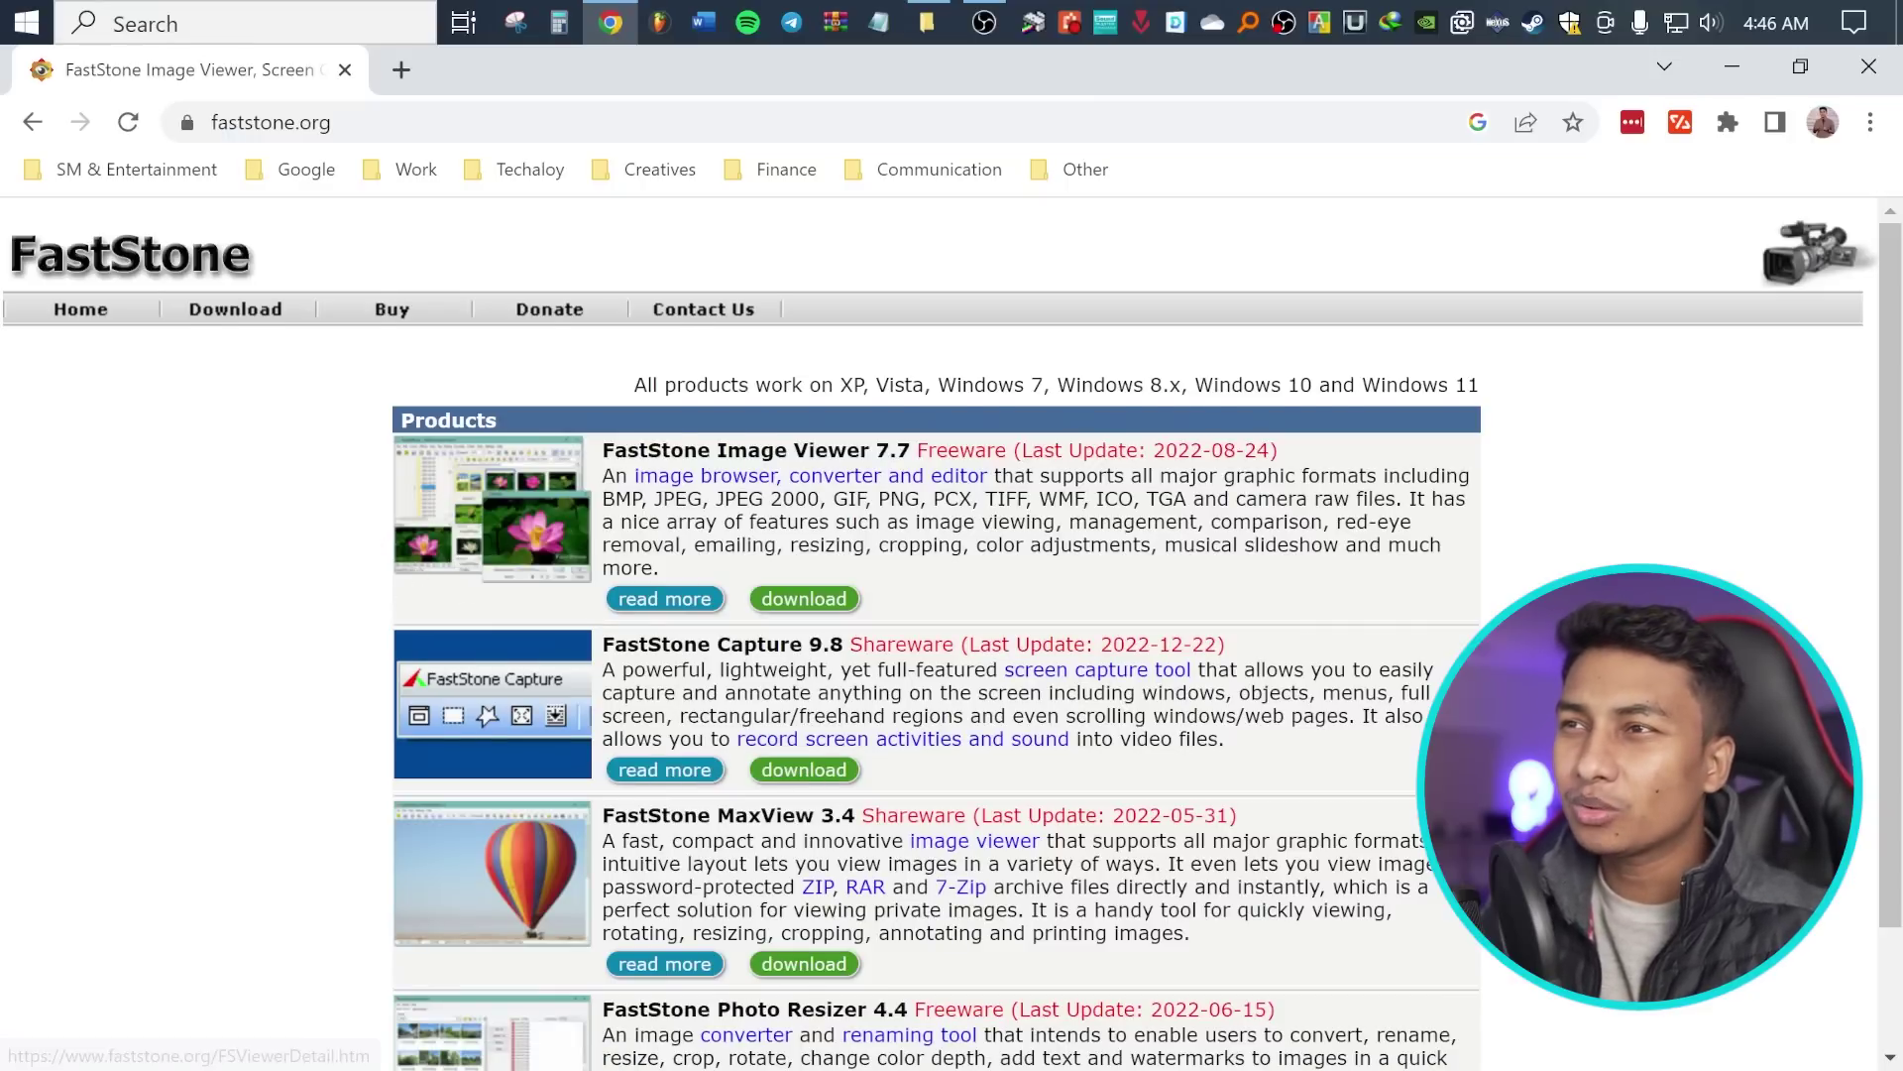
# Find FastStone Photo Resizer 4.4 among the products and download its exe installer, resuming the existing download if a duplicate is found
pyautogui.scroll(-3, 952, 594)
pyautogui.scroll(3, 904, 771)
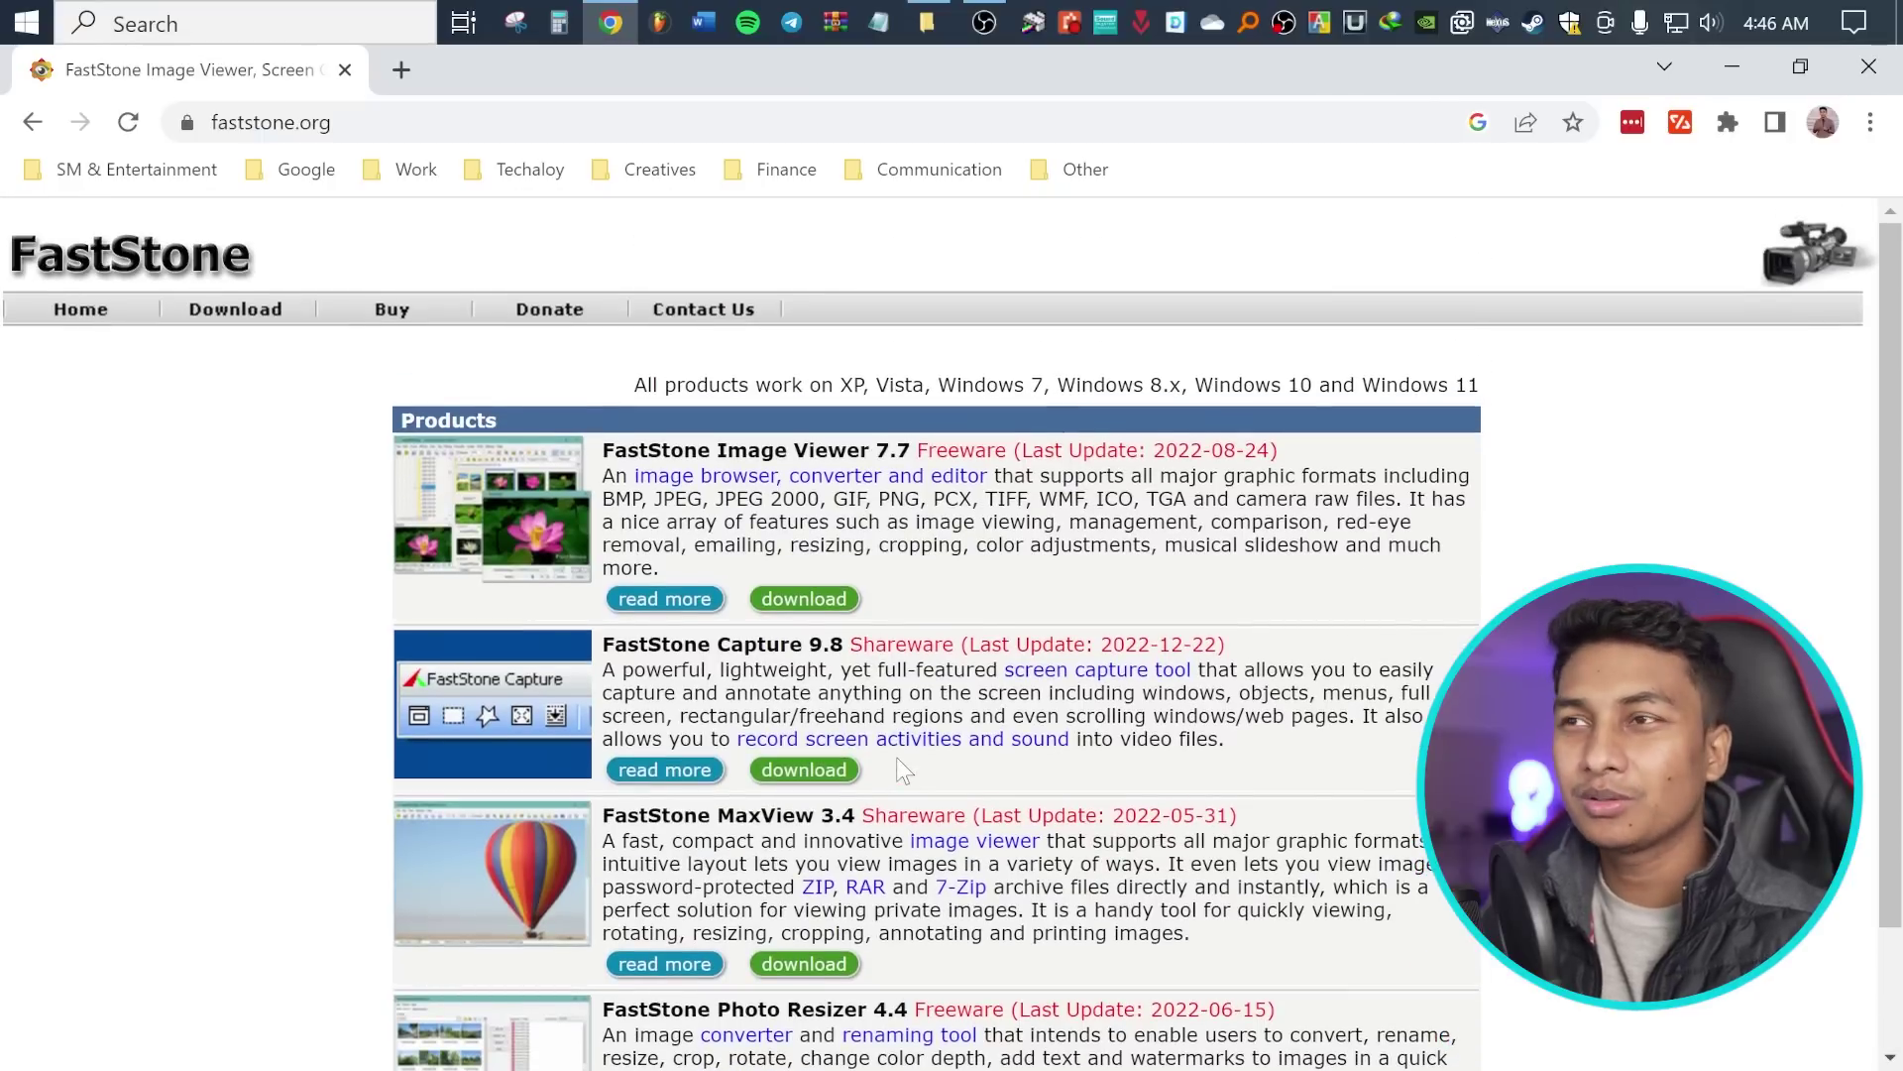
pyautogui.moveTo(595, 647); pyautogui.dragTo(845, 647)
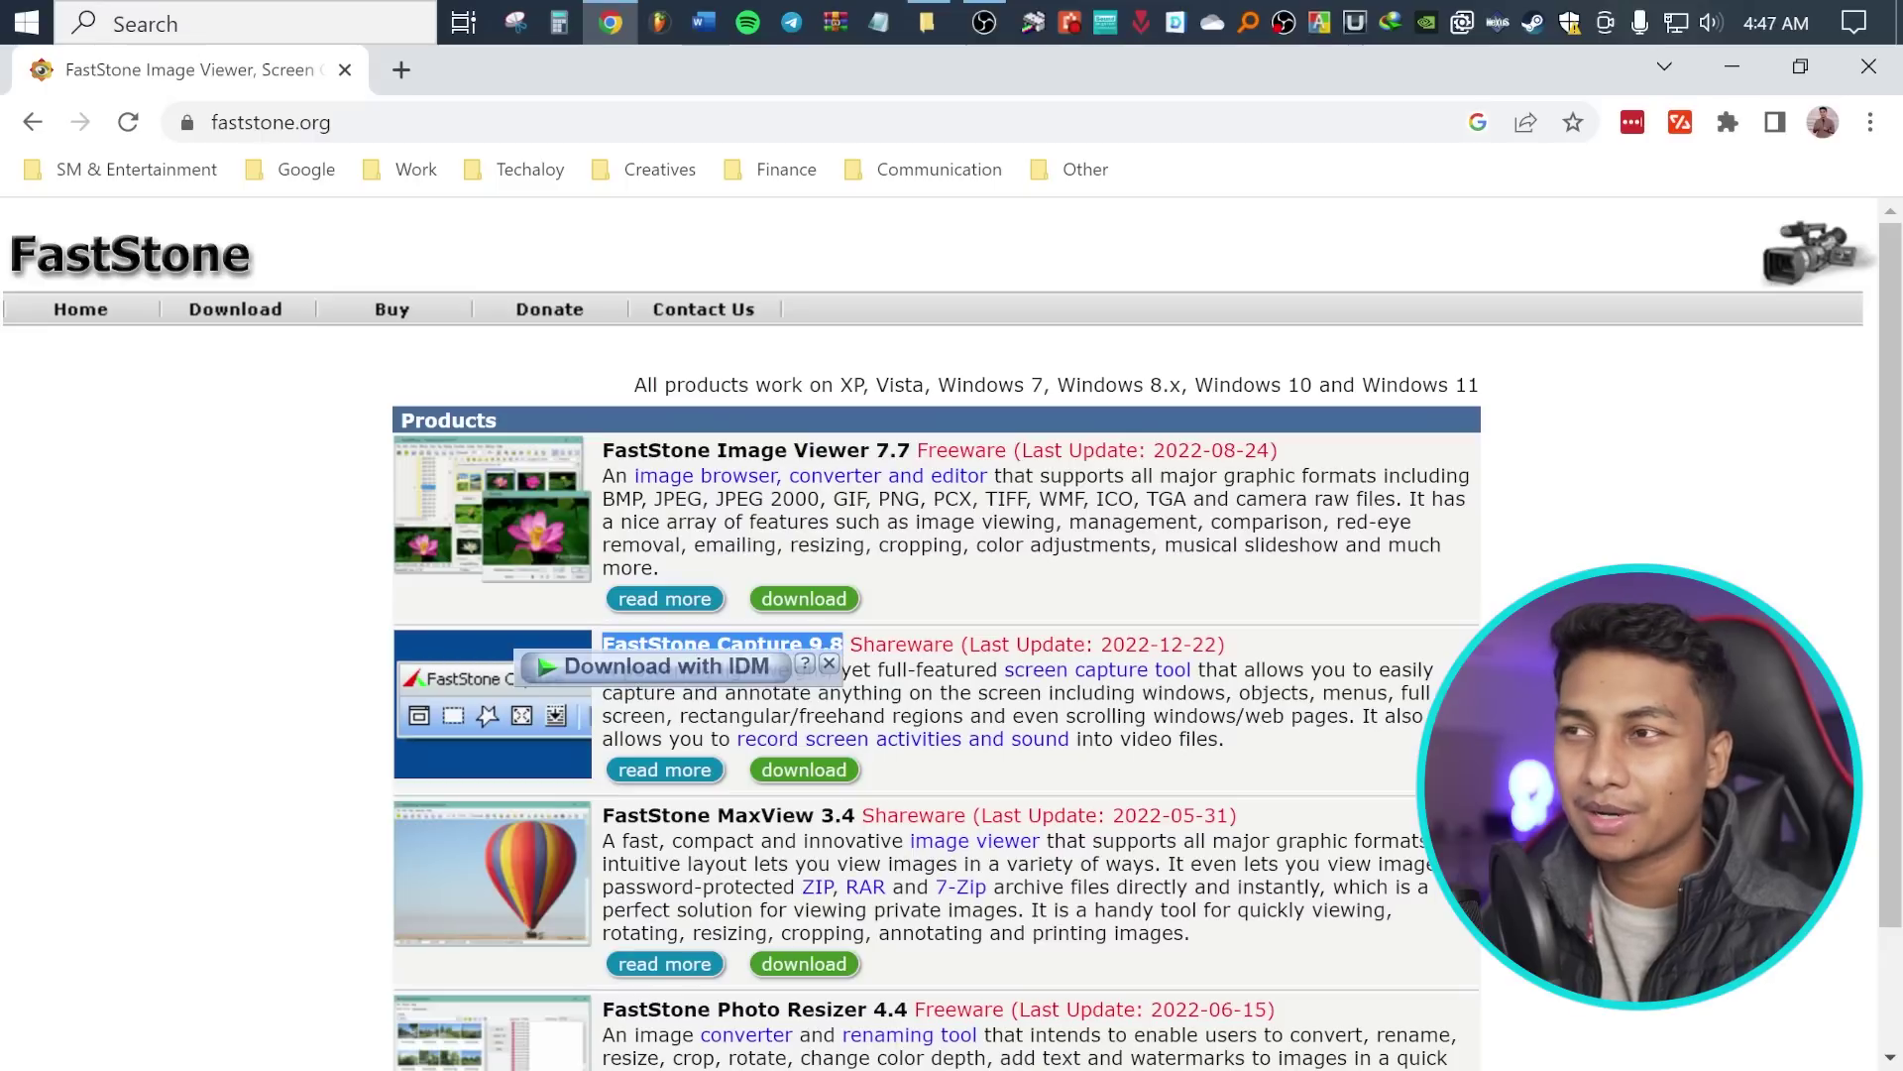
pyautogui.scroll(-3, 951, 635)
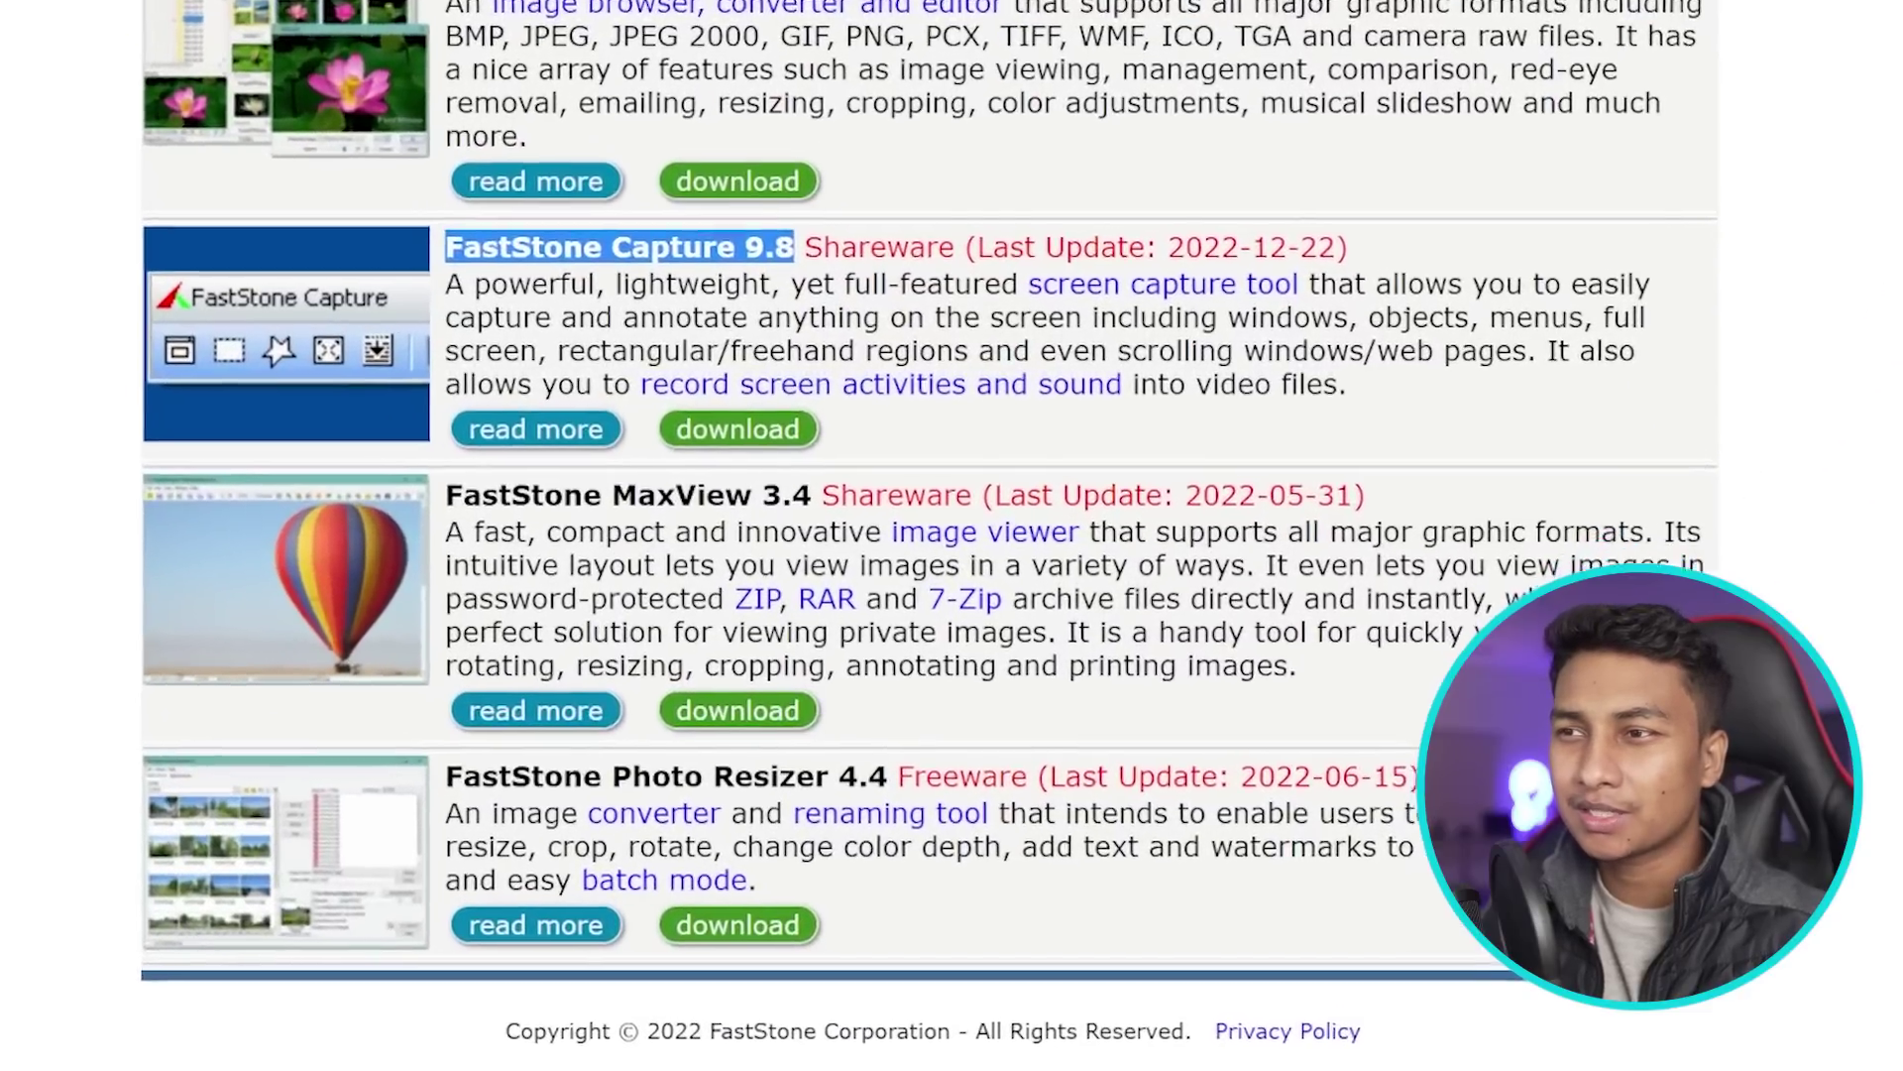
pyautogui.moveTo(532, 825); pyautogui.dragTo(900, 825)
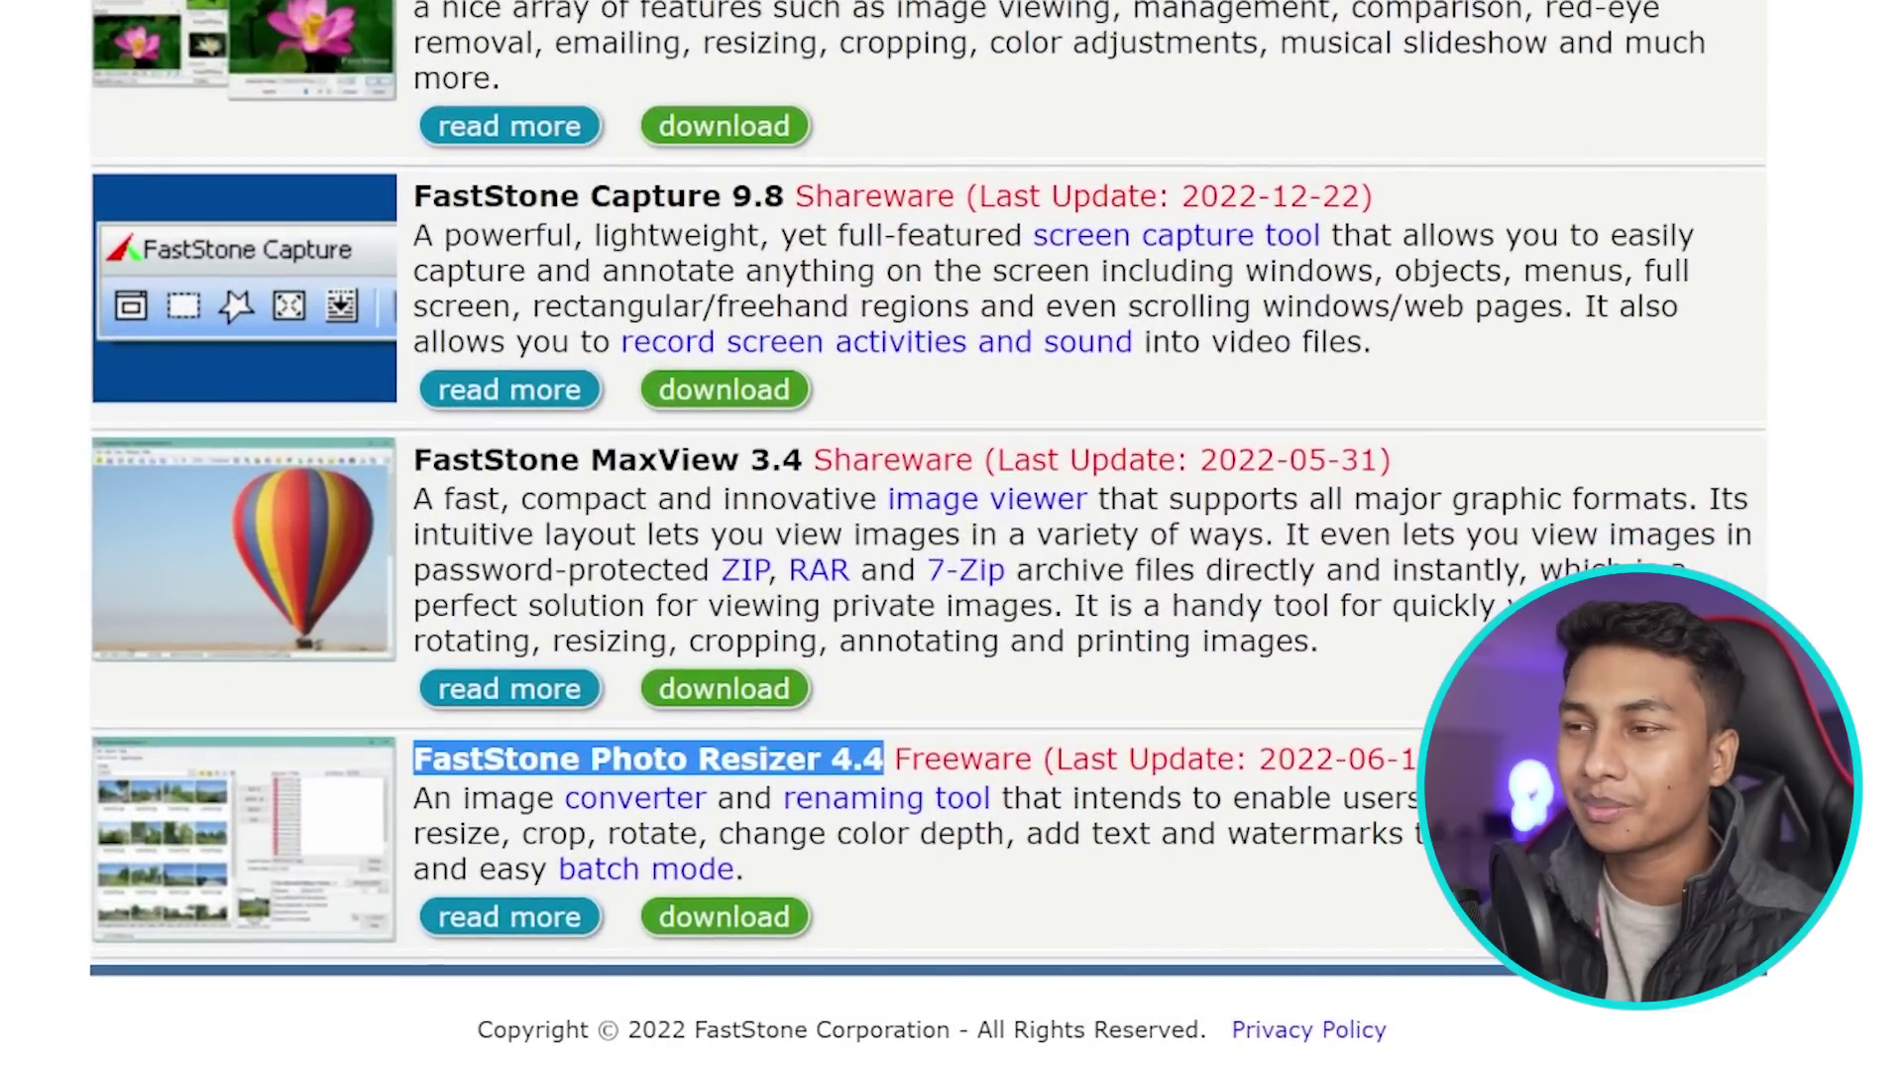
pyautogui.click(1819, 888)
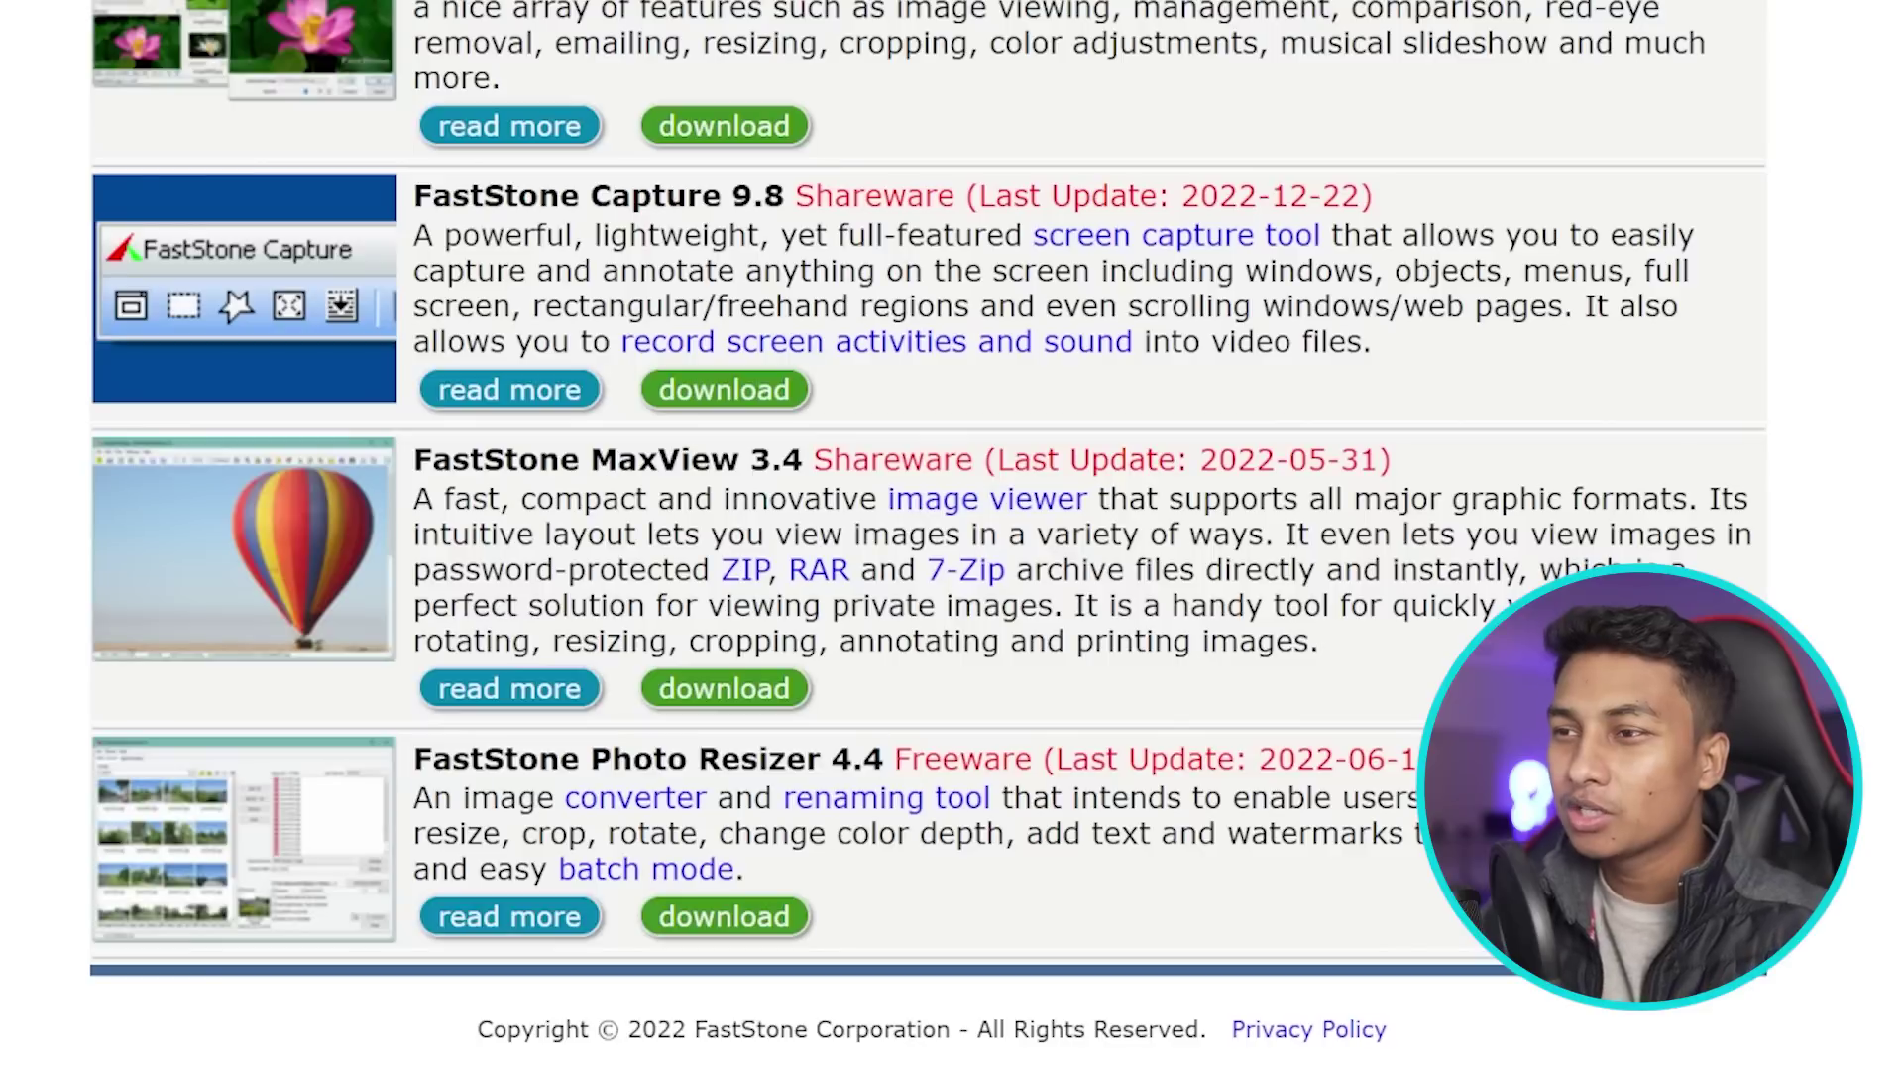
pyautogui.click(762, 920)
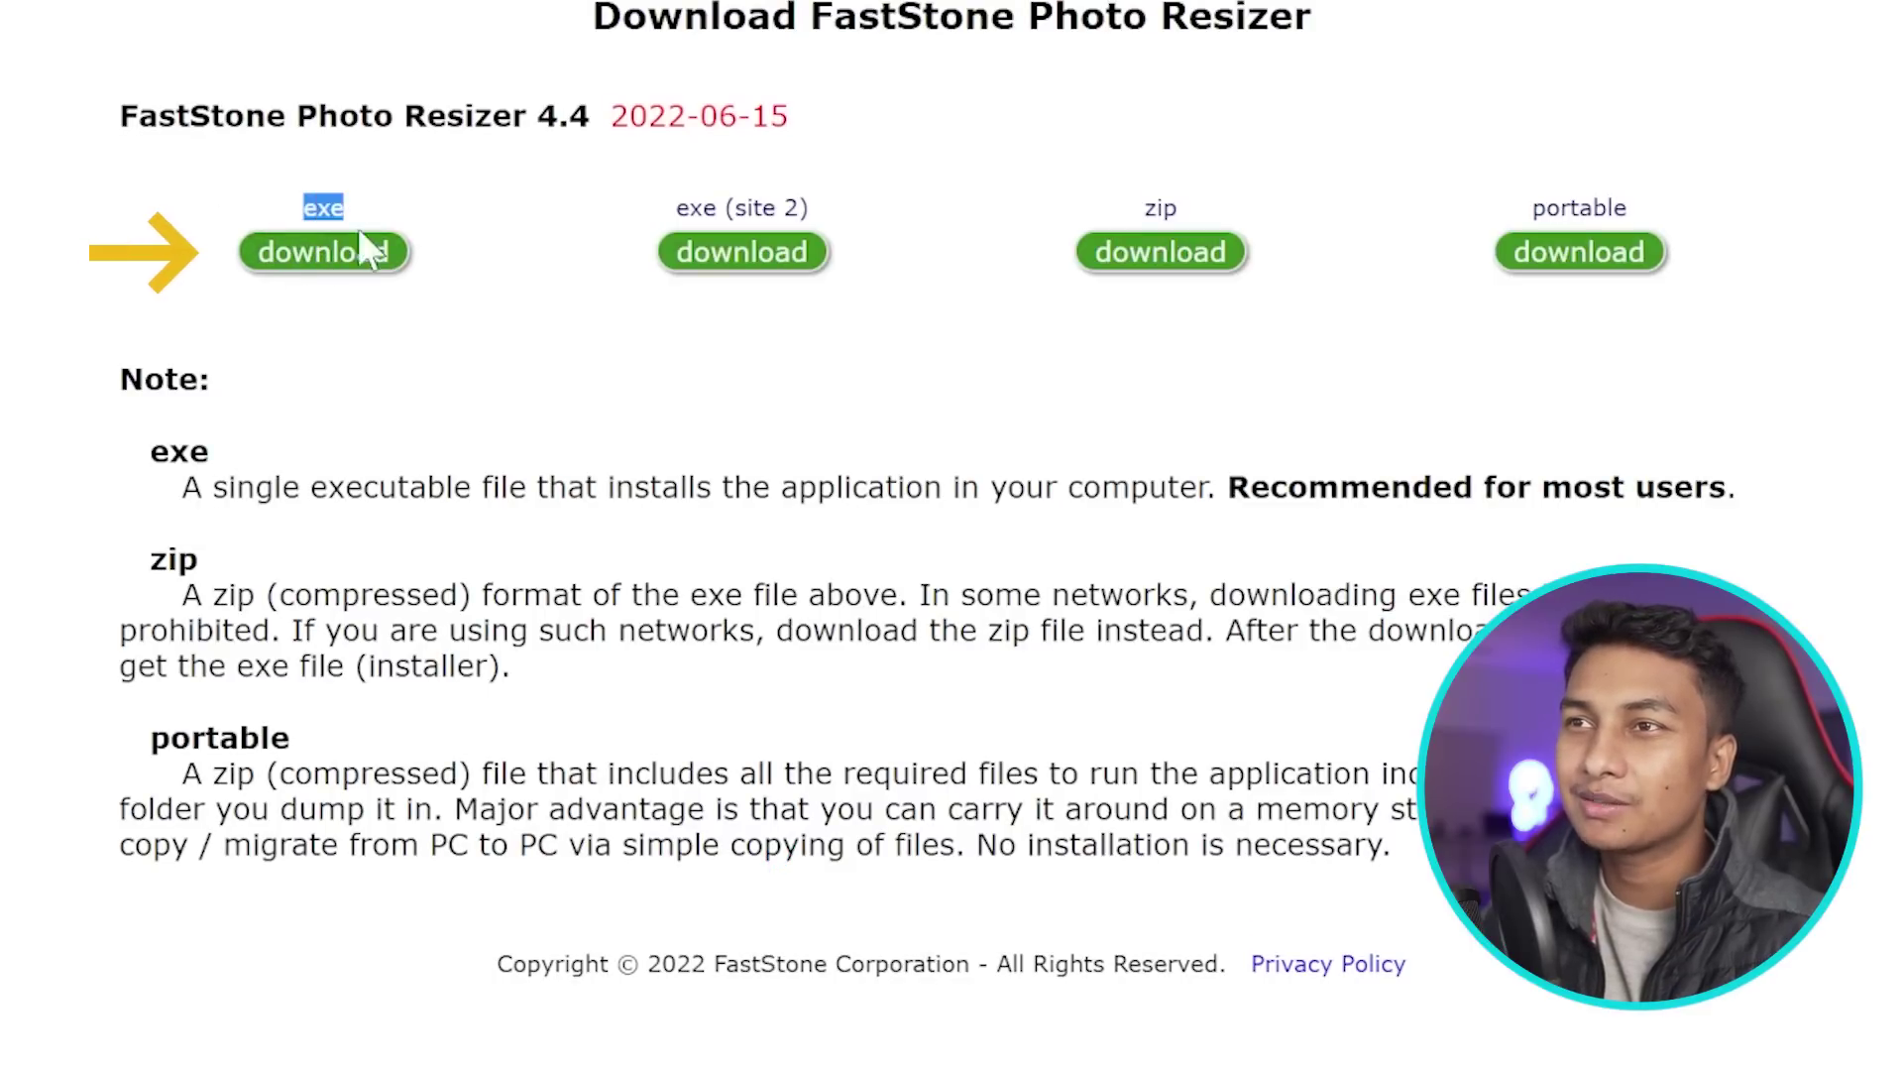
pyautogui.click(328, 256)
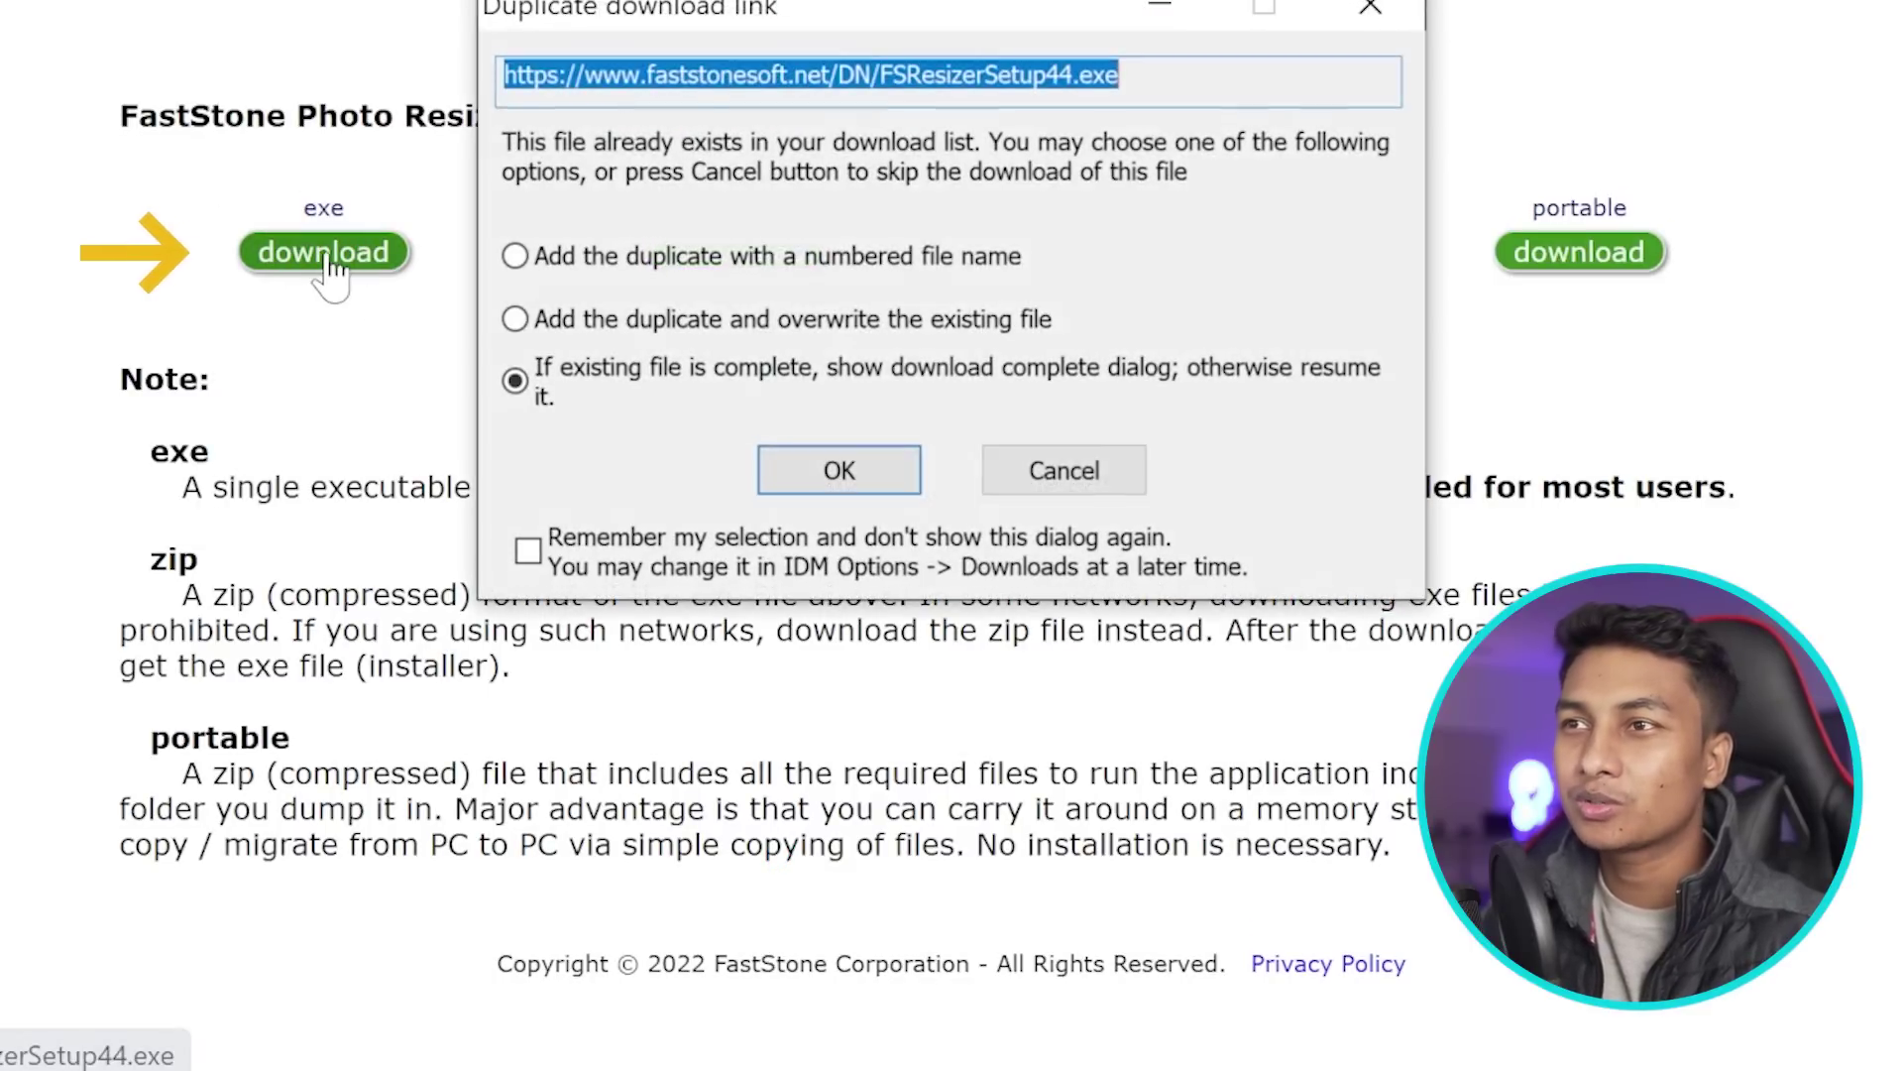
pyautogui.click(893, 472)
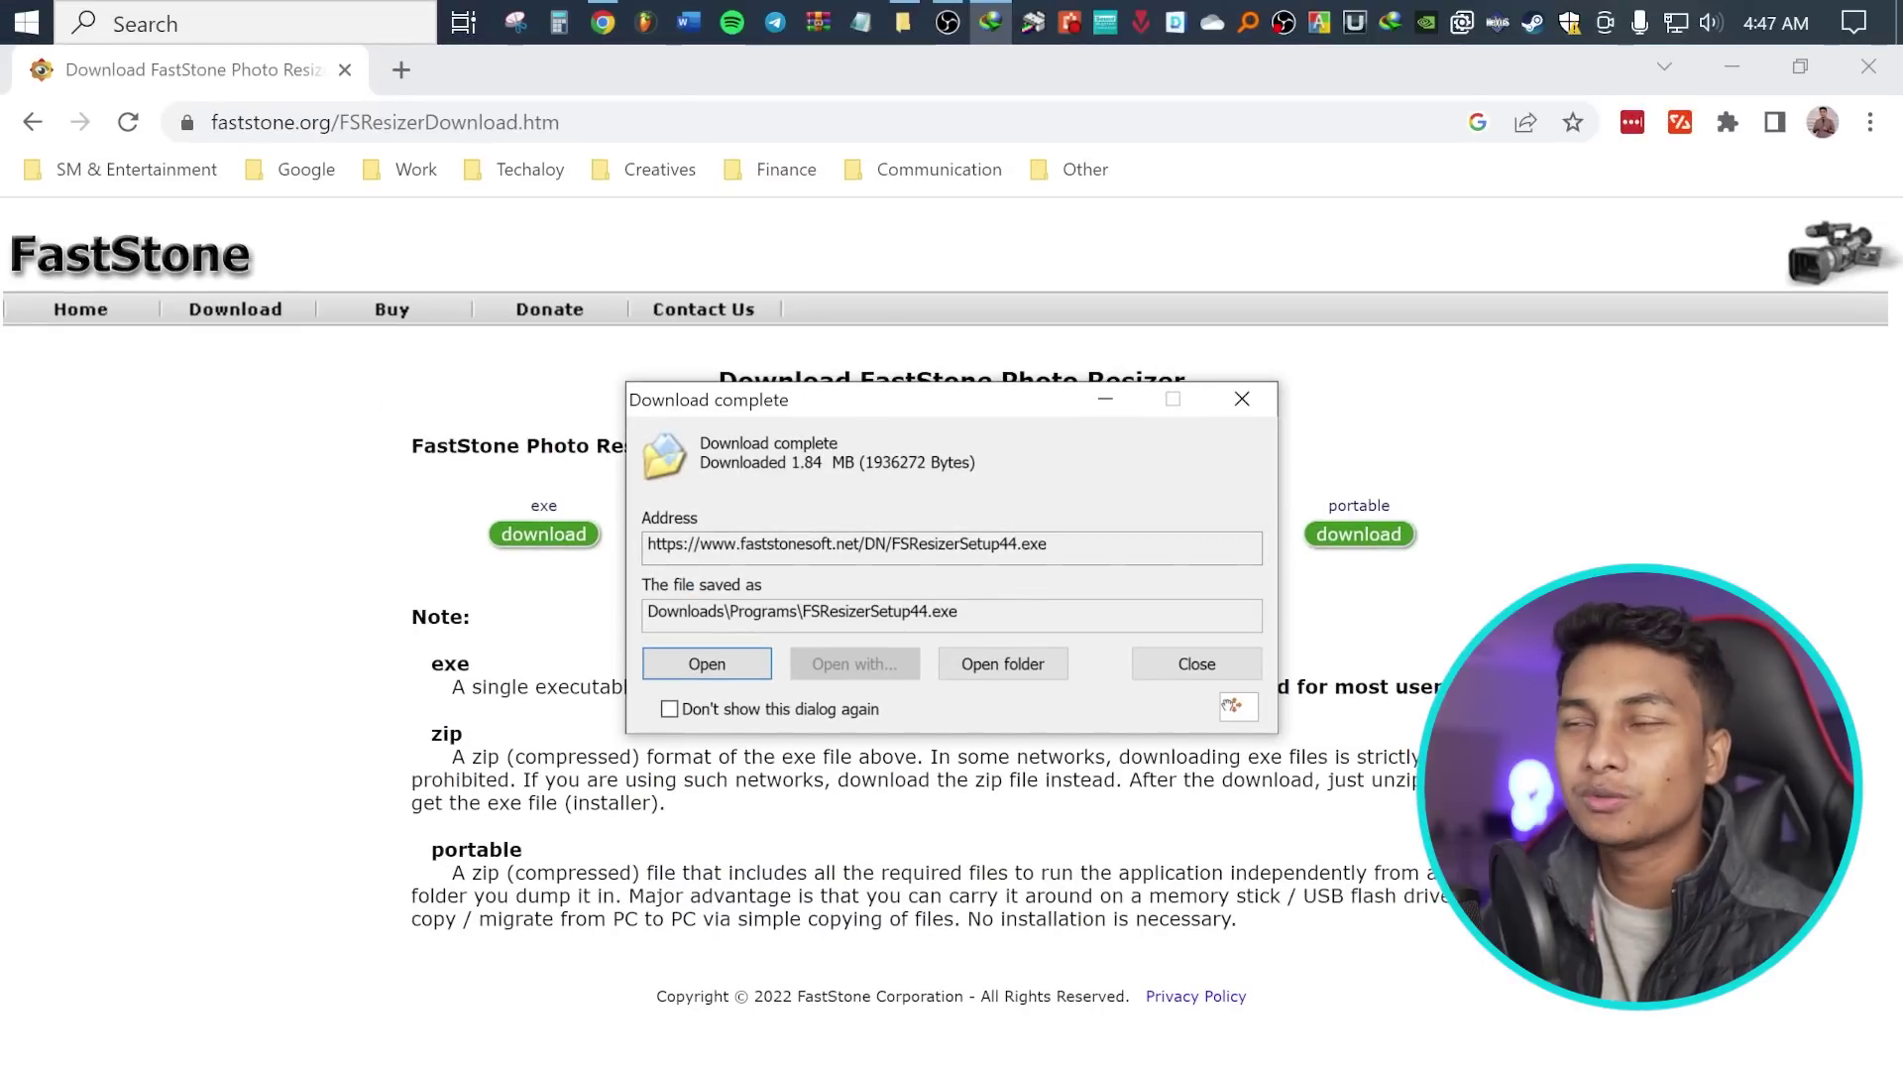
# Run the downloaded FSResizerSetup44.exe and complete the FastStone Photo Resizer 4.4 installation with the default options
pyautogui.click(694, 669)
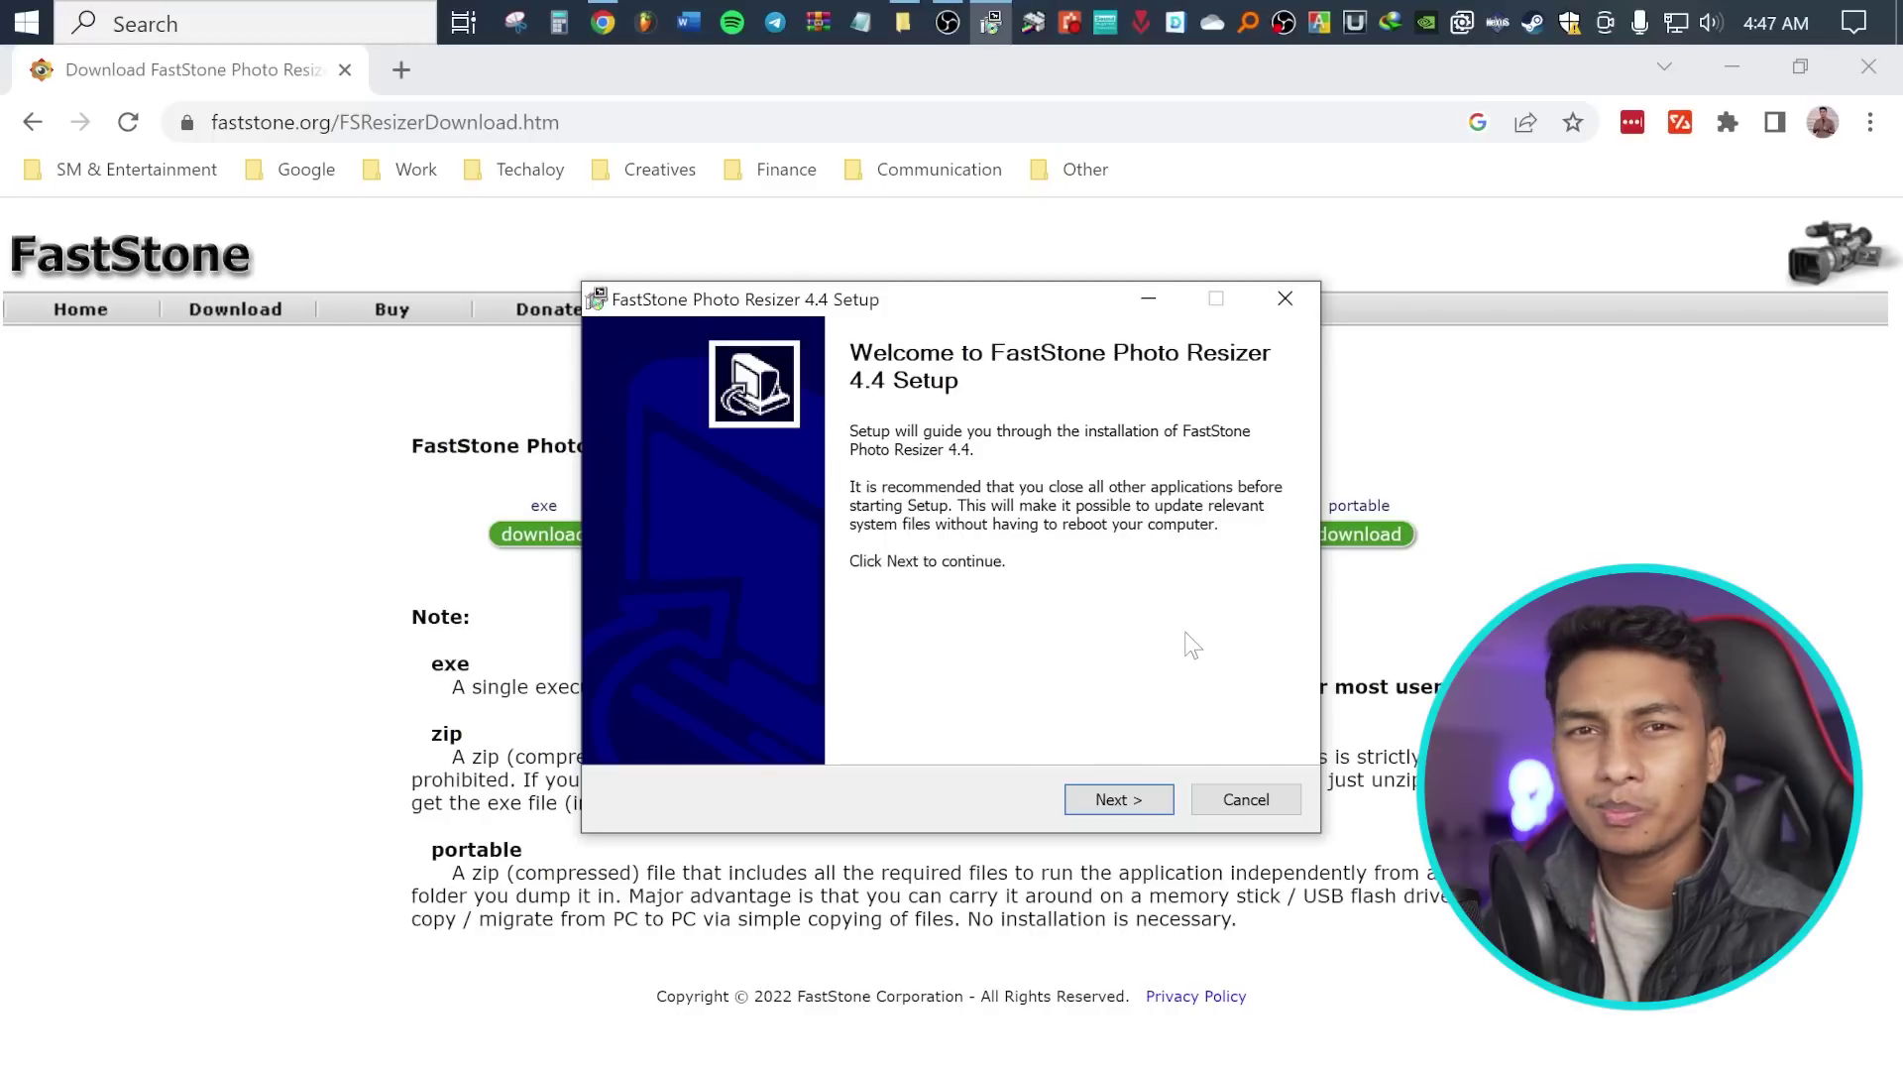
pyautogui.click(1115, 801)
pyautogui.click(1110, 801)
pyautogui.click(1109, 801)
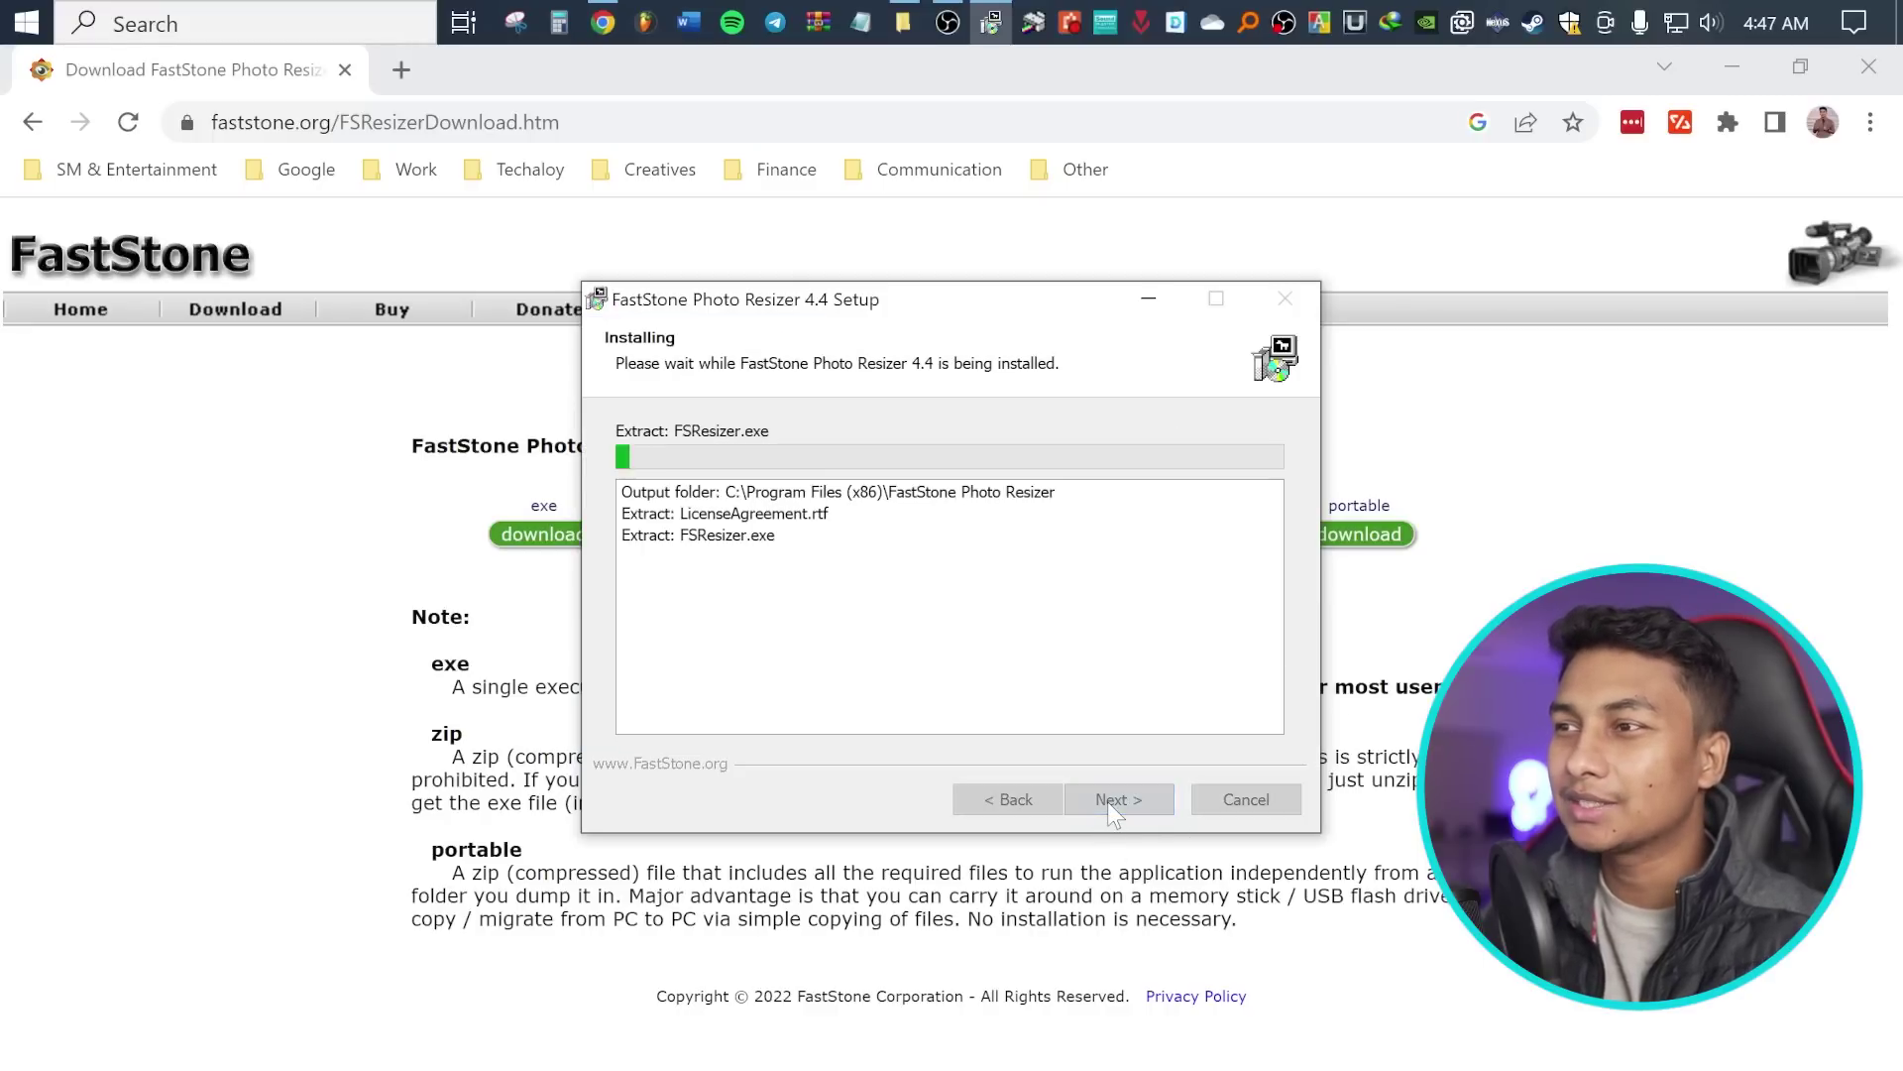
pyautogui.click(1108, 801)
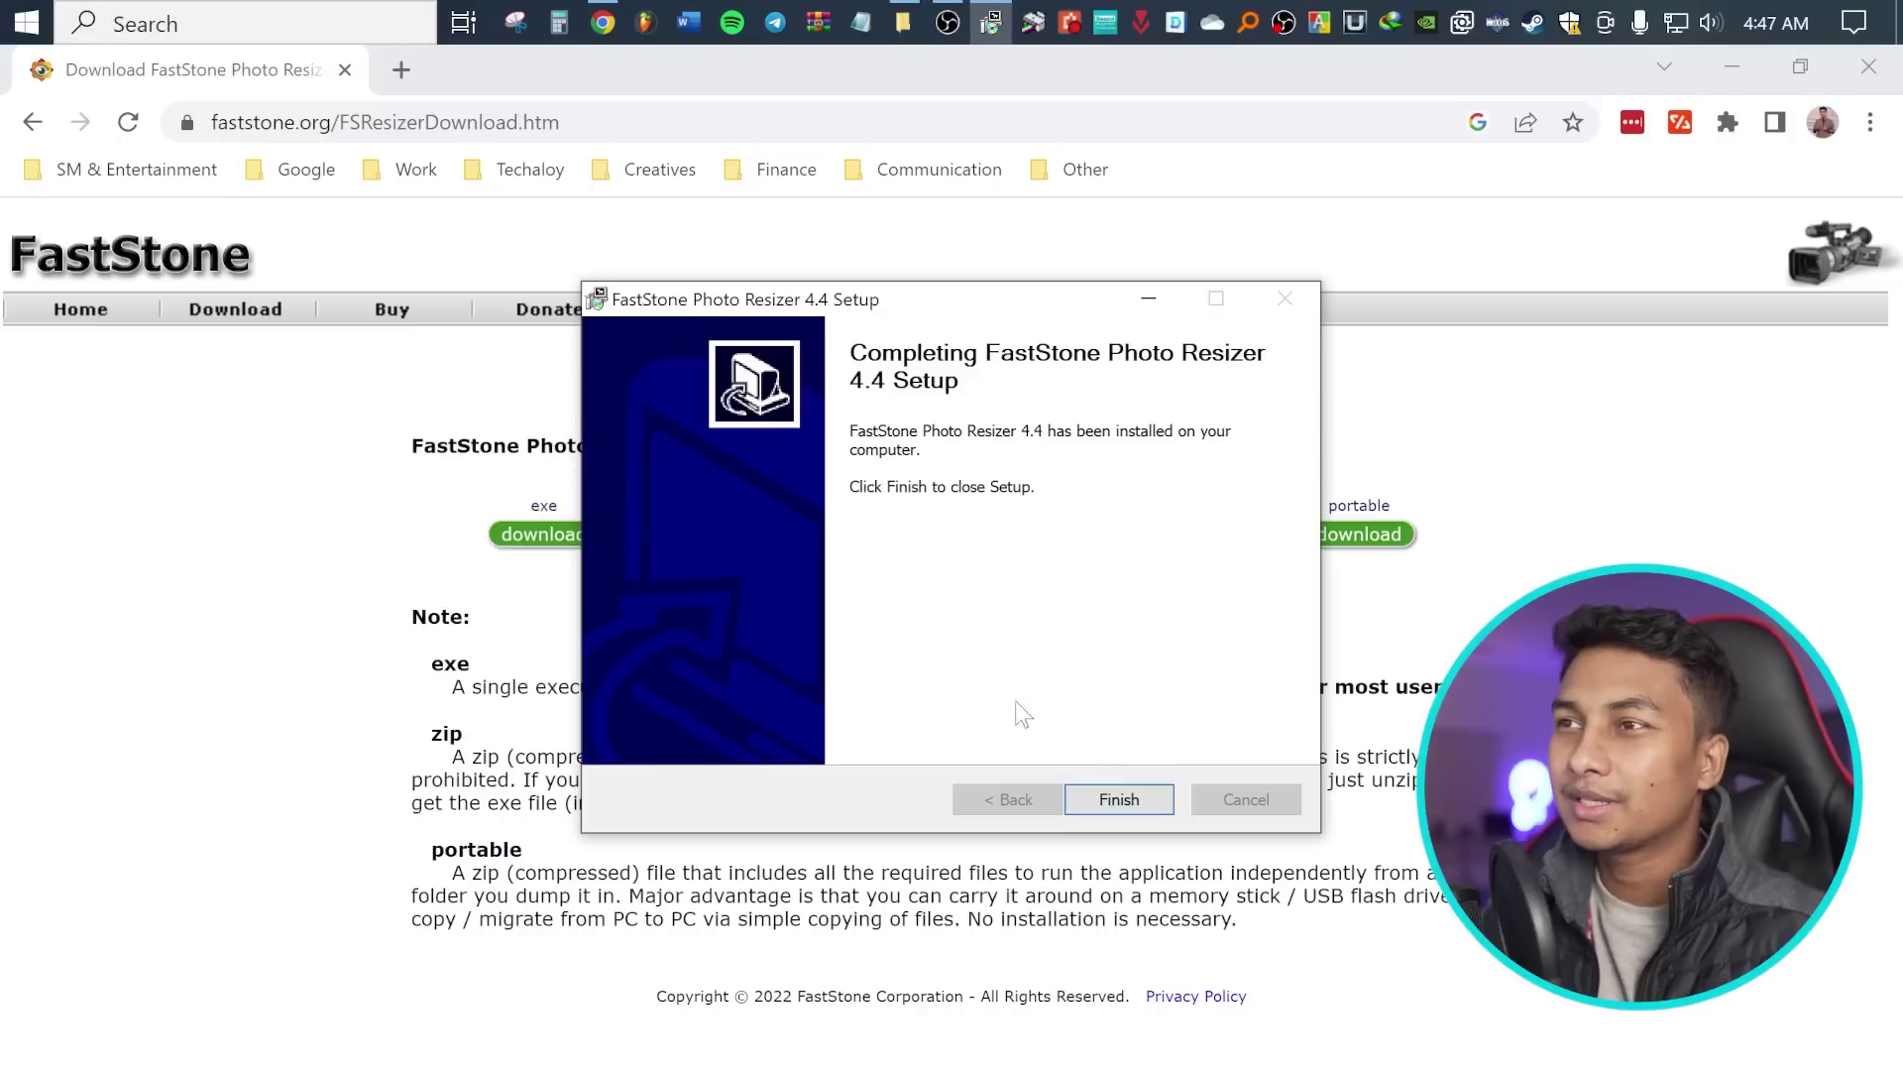
pyautogui.click(1094, 795)
# Minimize the browser, move the FastStone Photo Resizer shortcut toward the middle of the desktop and launch the program
pyautogui.click(1741, 61)
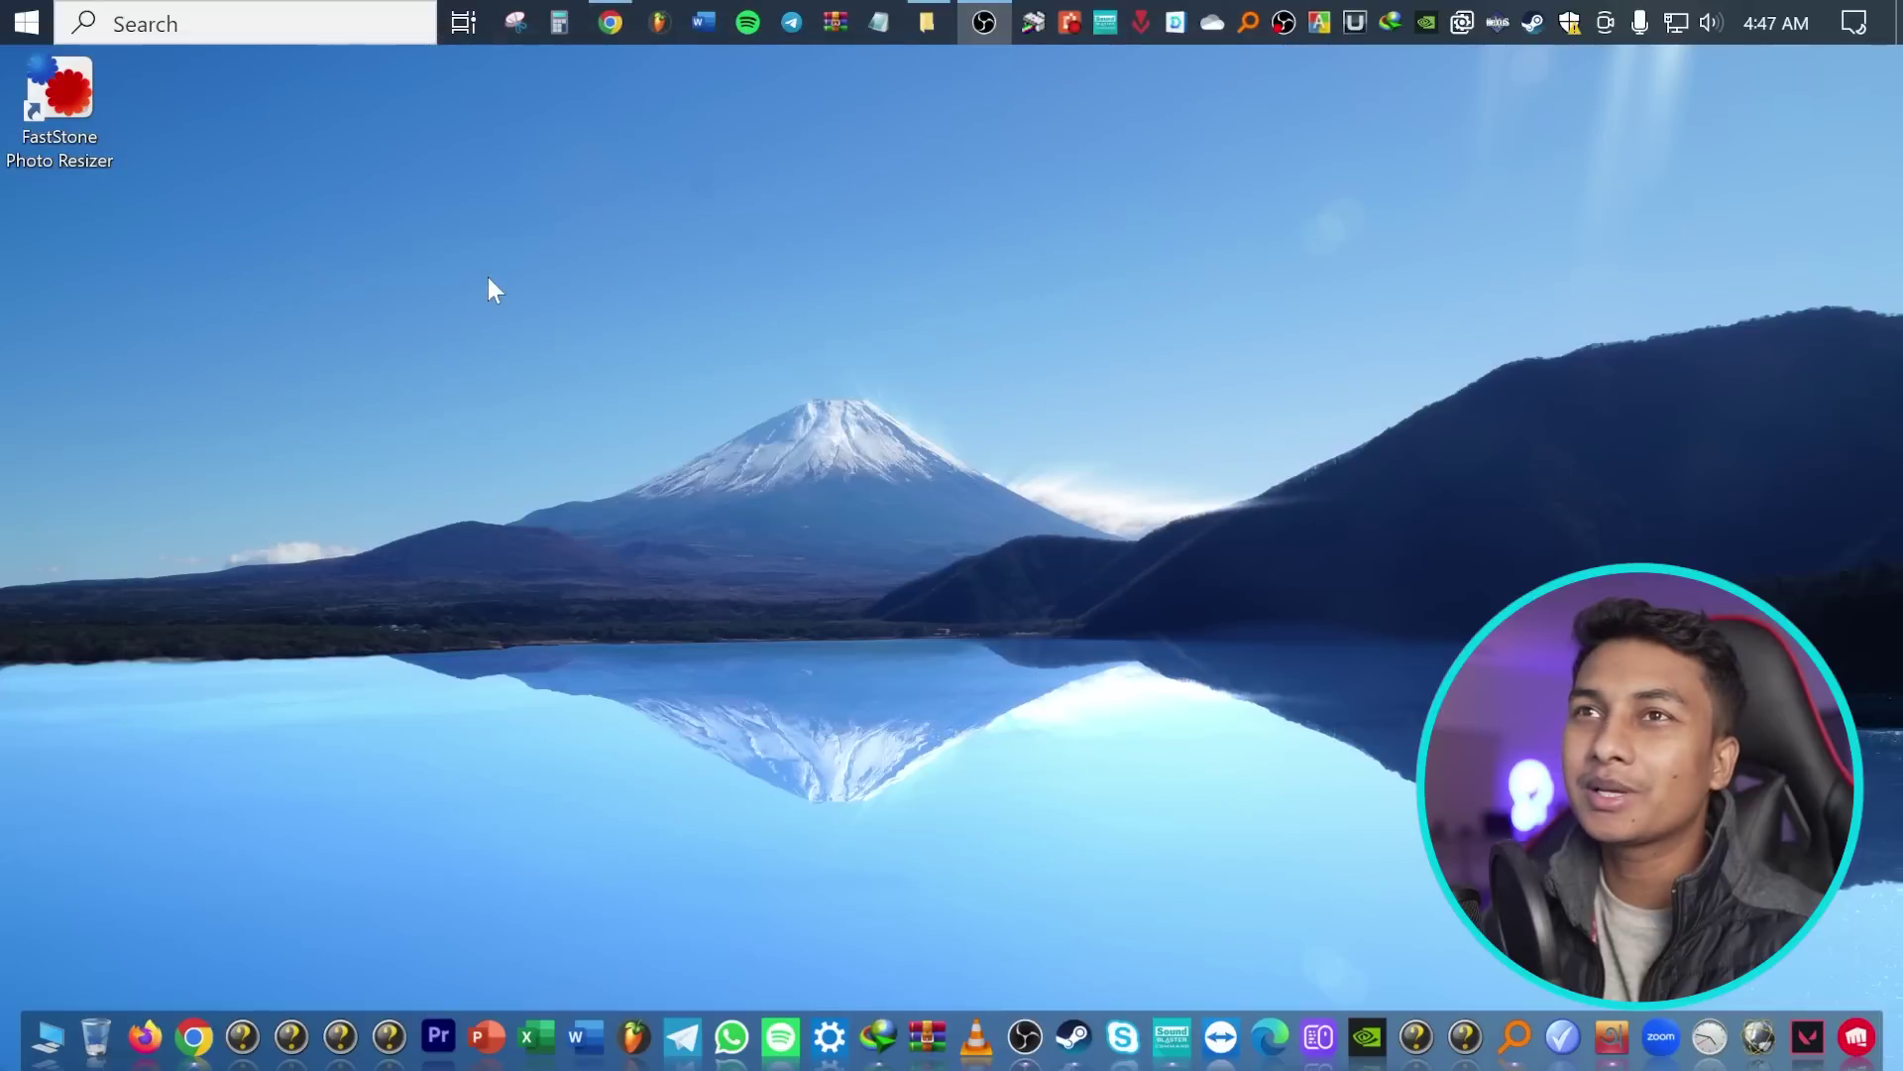
pyautogui.moveTo(81, 163); pyautogui.dragTo(873, 334)
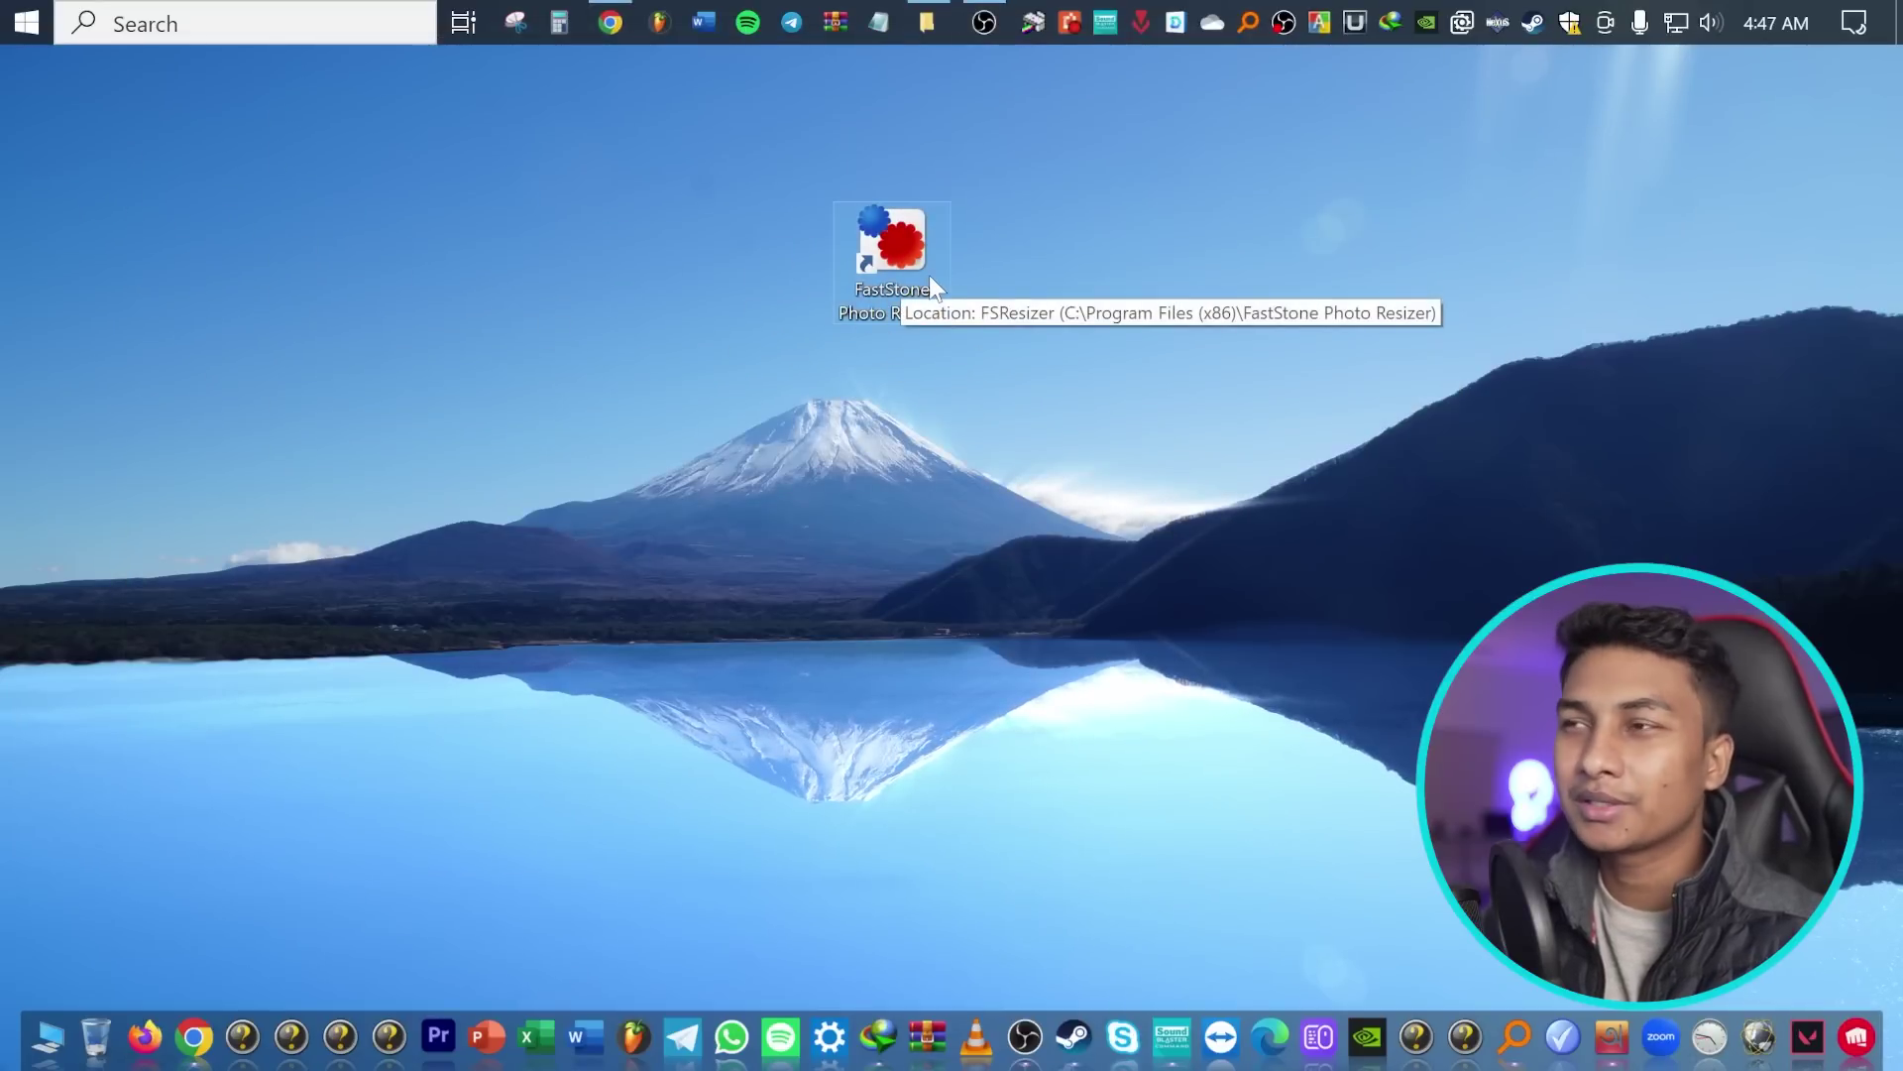
pyautogui.doubleClick(883, 248)
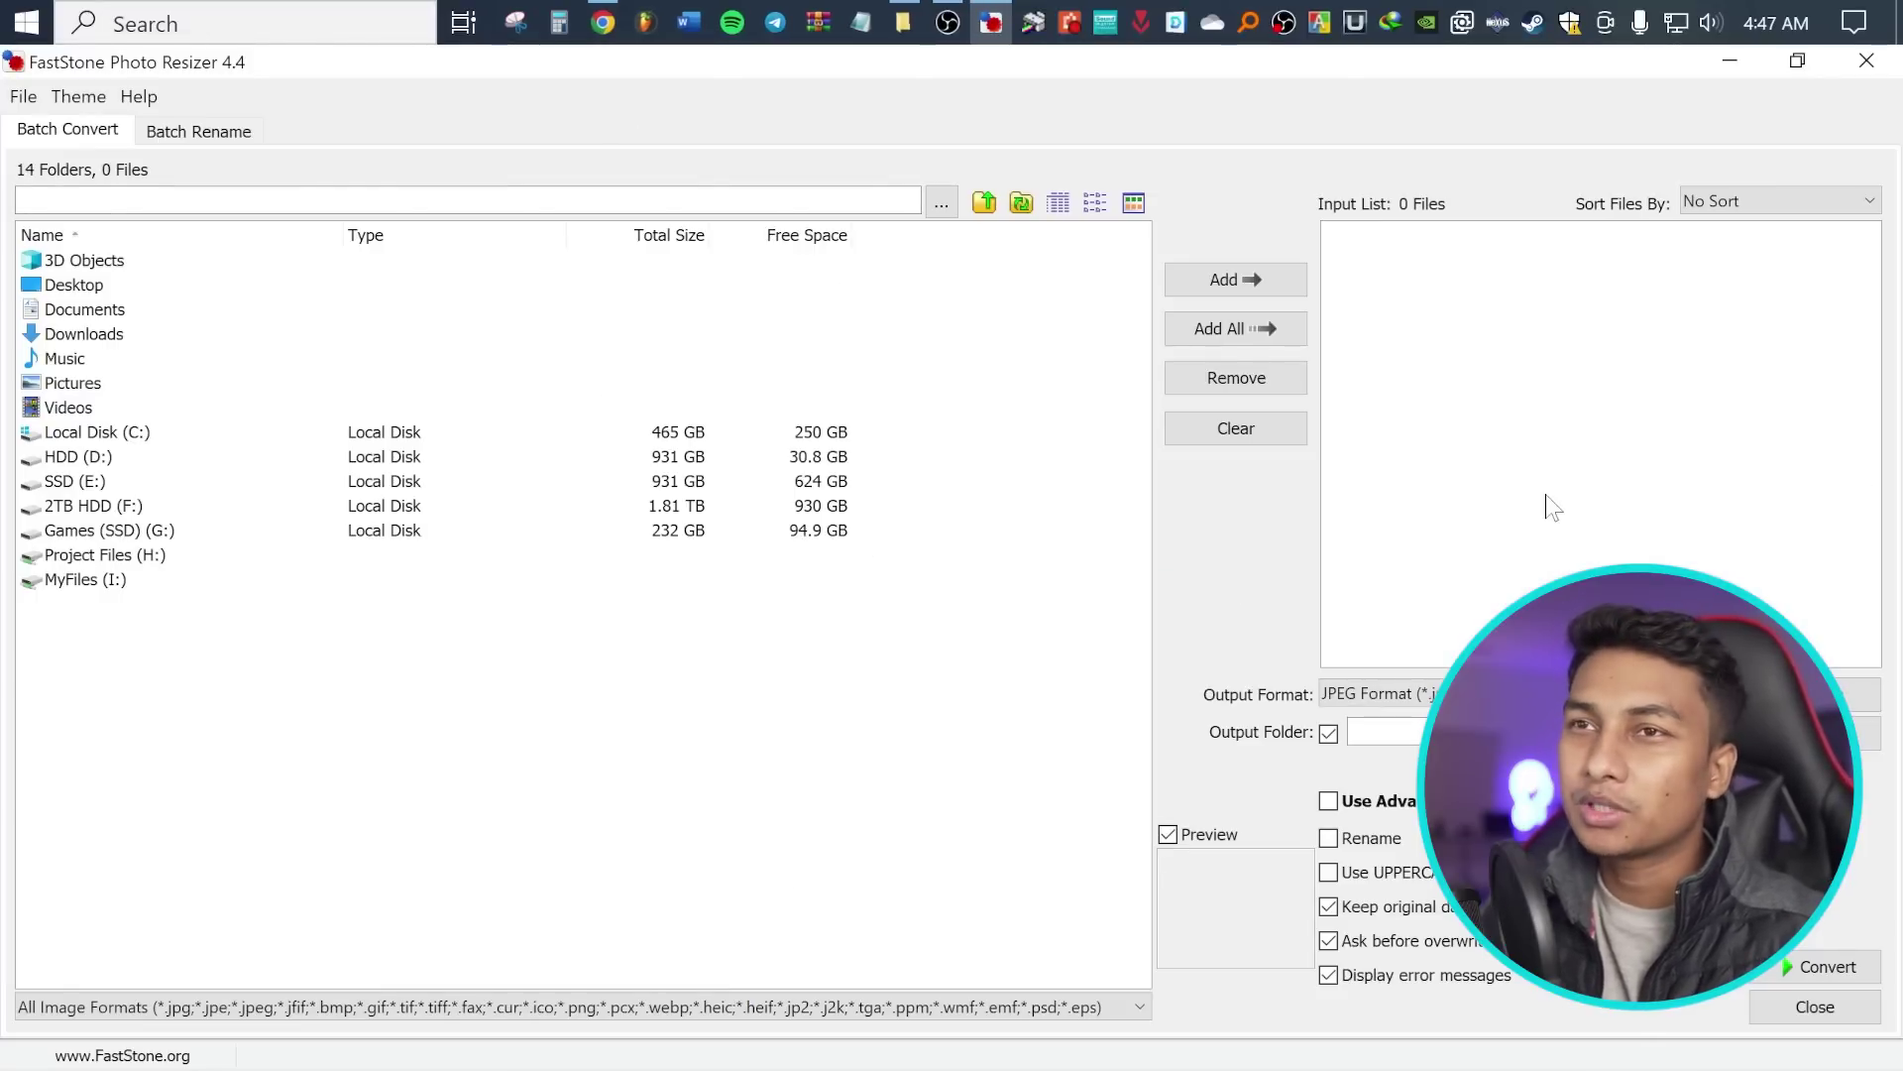
pyautogui.moveTo(77, 629); pyautogui.dragTo(59, 459)
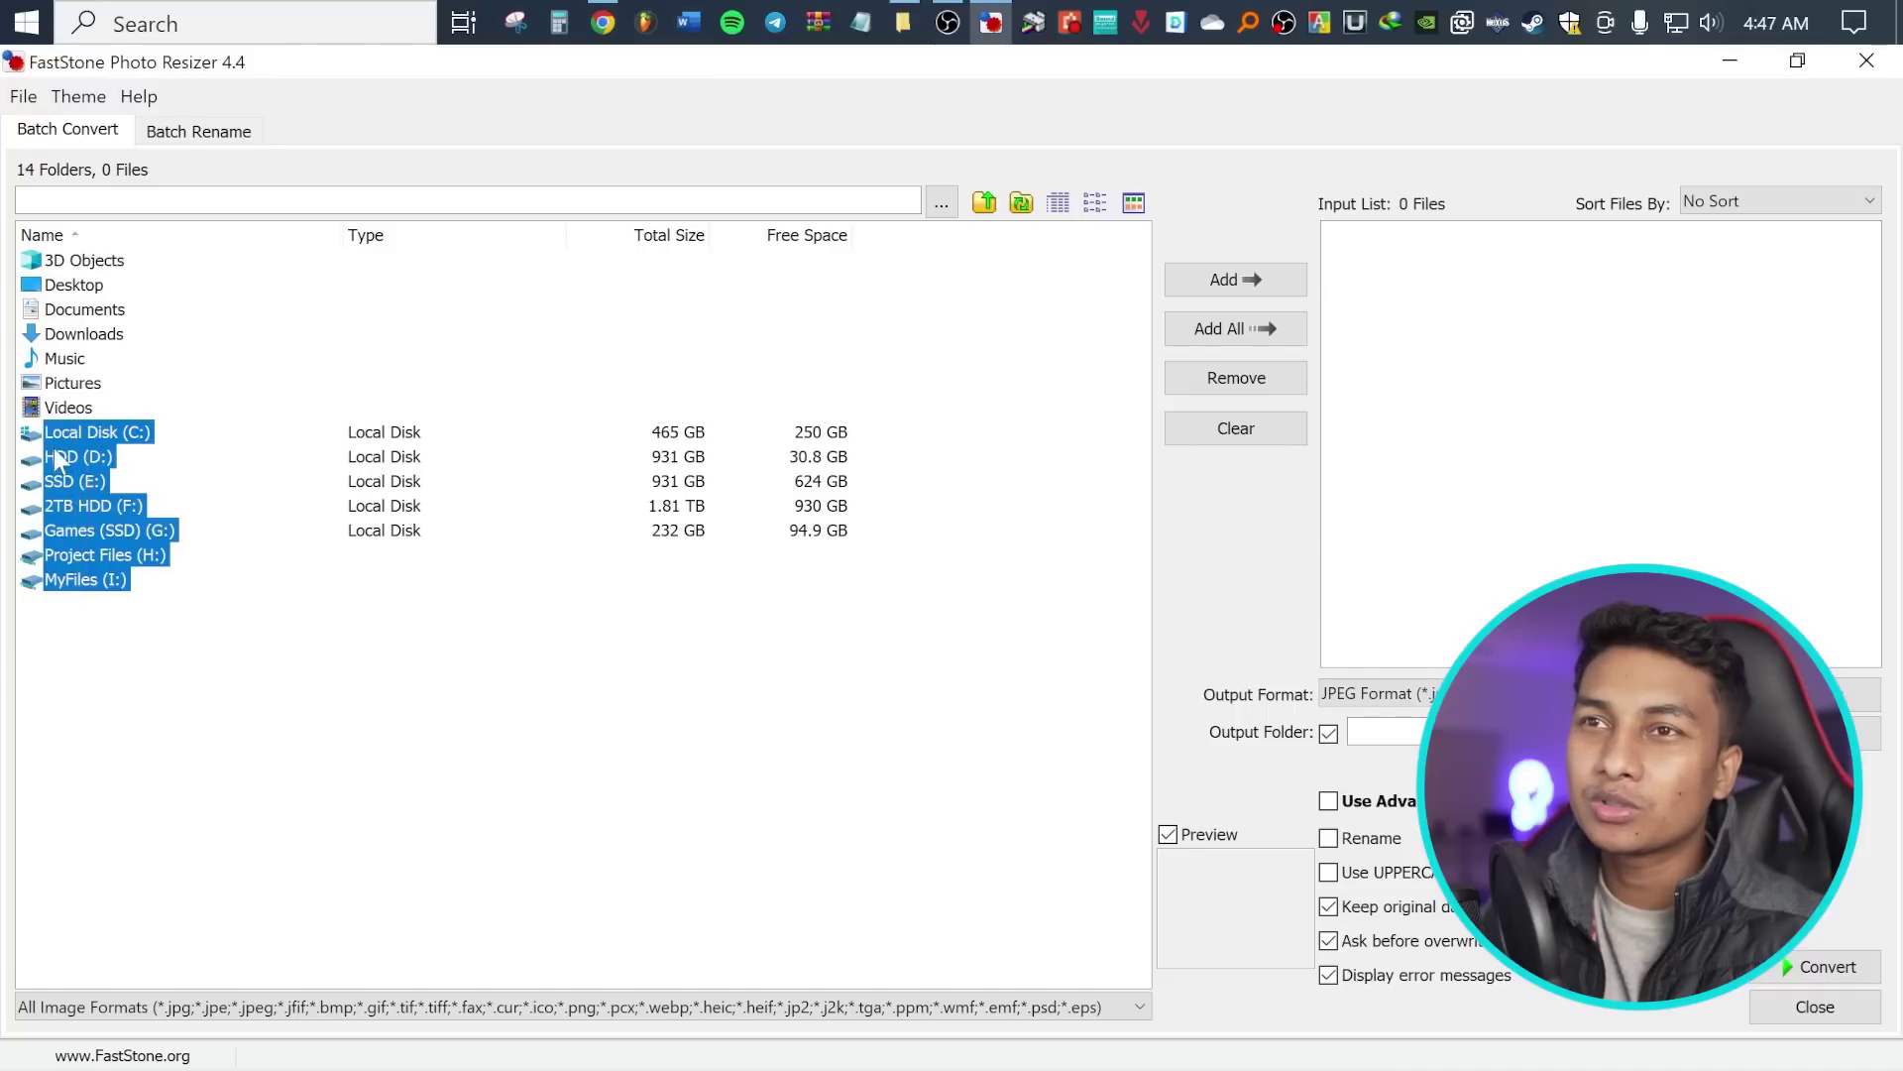
pyautogui.click(248, 647)
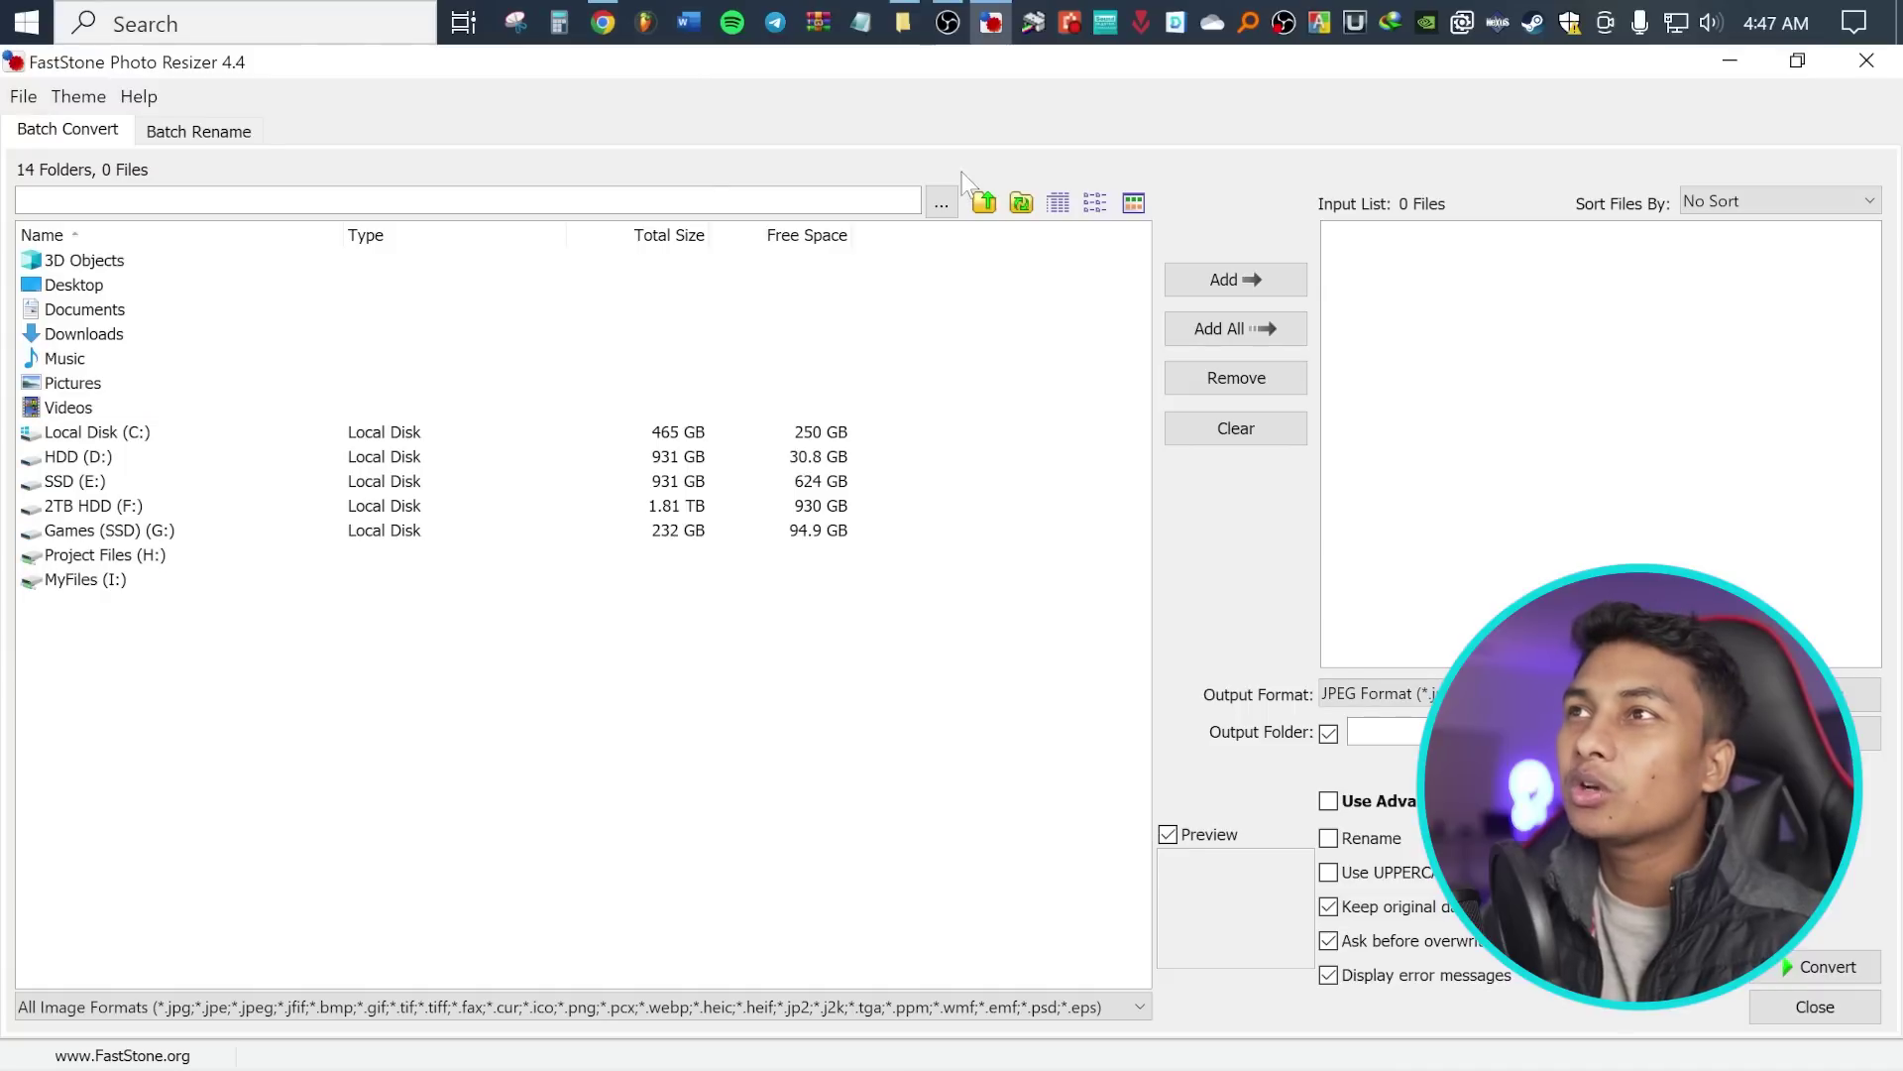
# Add all the JPG photos from the Rainbow folder to the Batch Convert input list and look through the list
pyautogui.click(903, 22)
pyautogui.moveTo(887, 59); pyautogui.dragTo(563, 132)
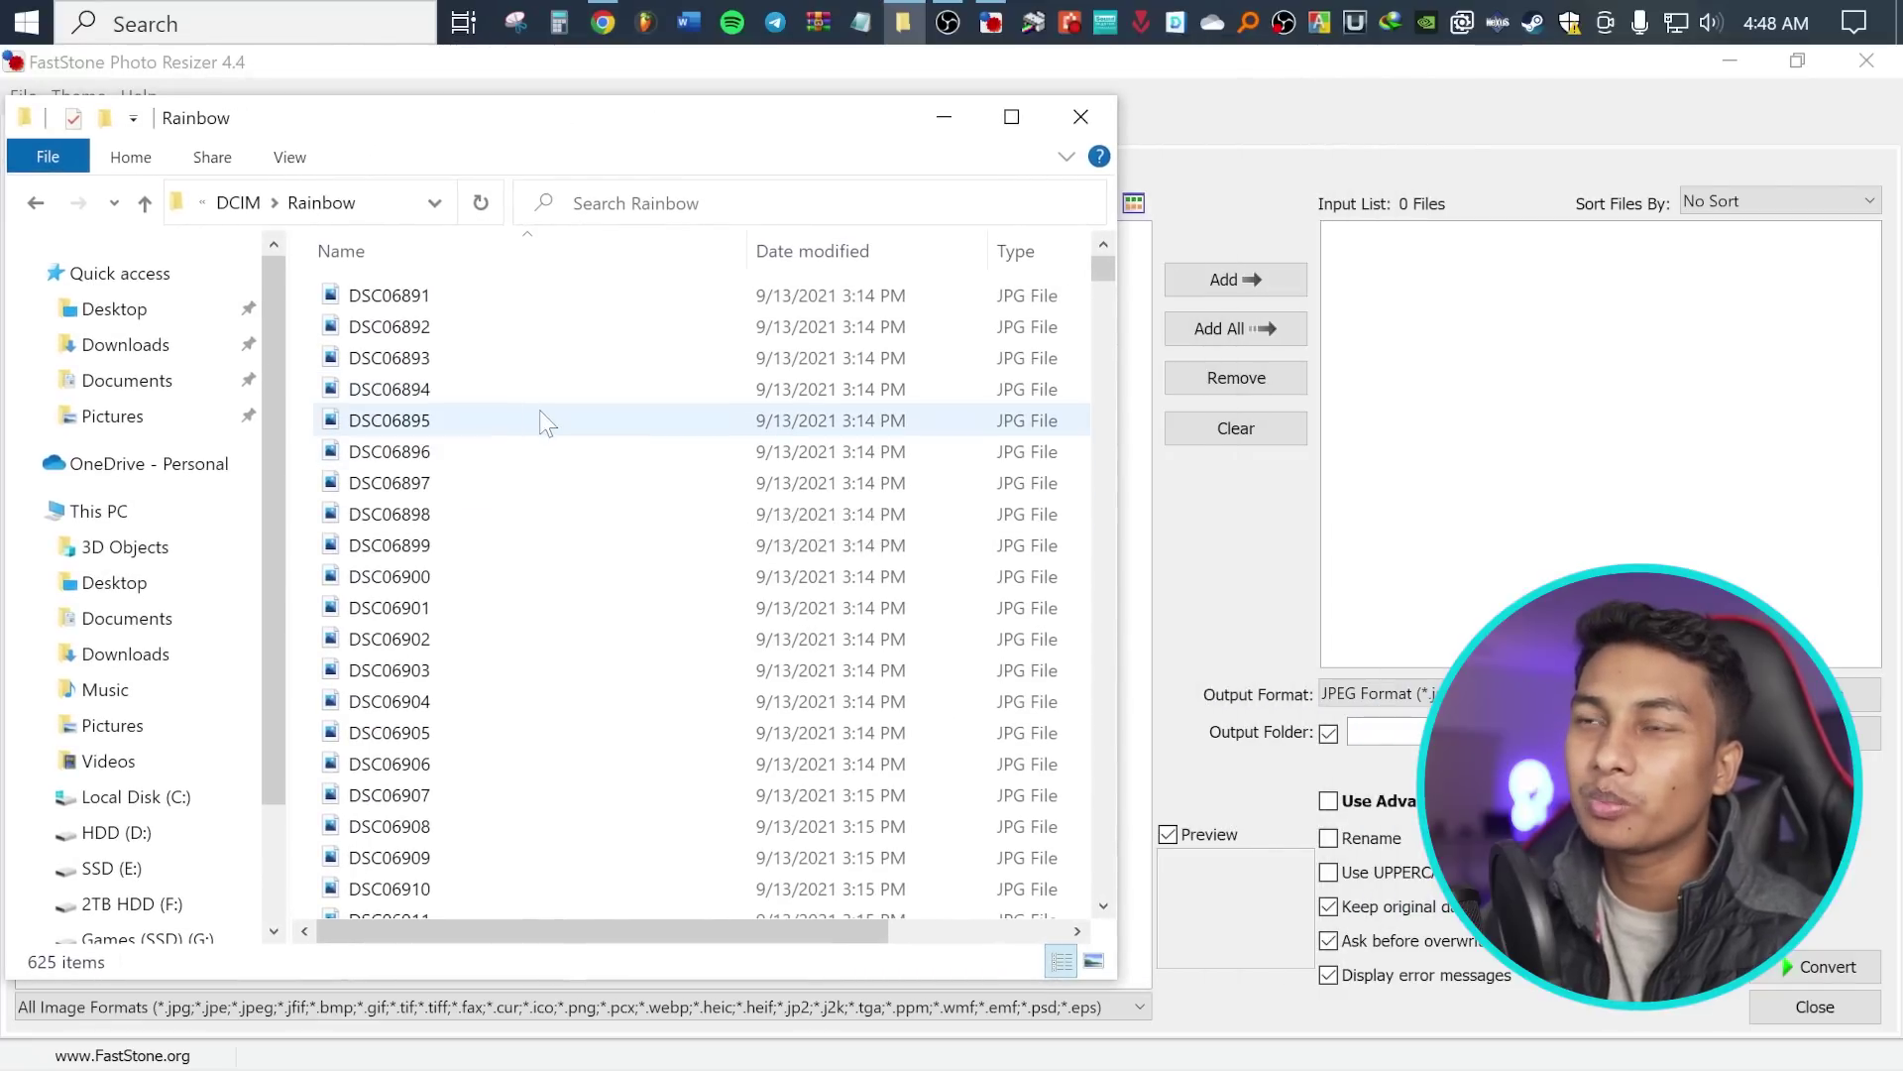
pyautogui.hotkey('ctrl', 'a')
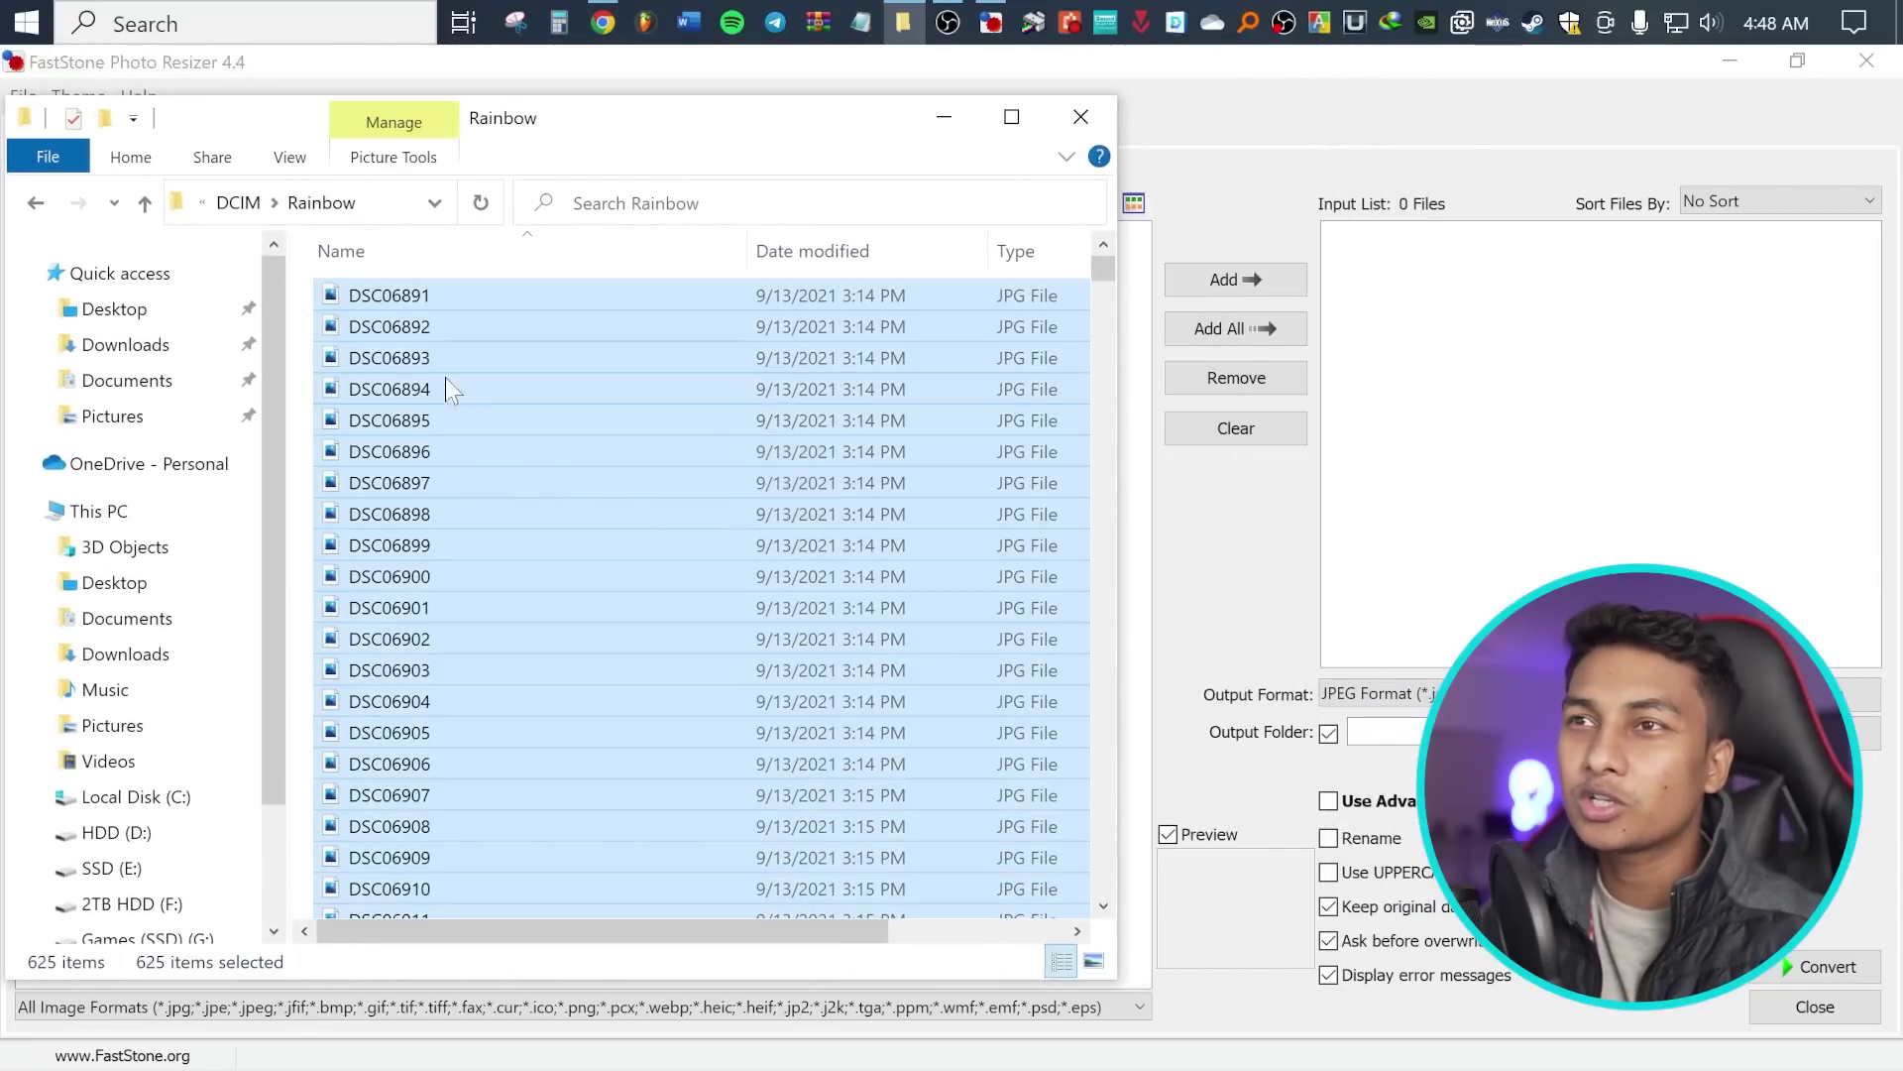
pyautogui.scroll(-1, 438, 383)
pyautogui.moveTo(398, 403); pyautogui.dragTo(1572, 425)
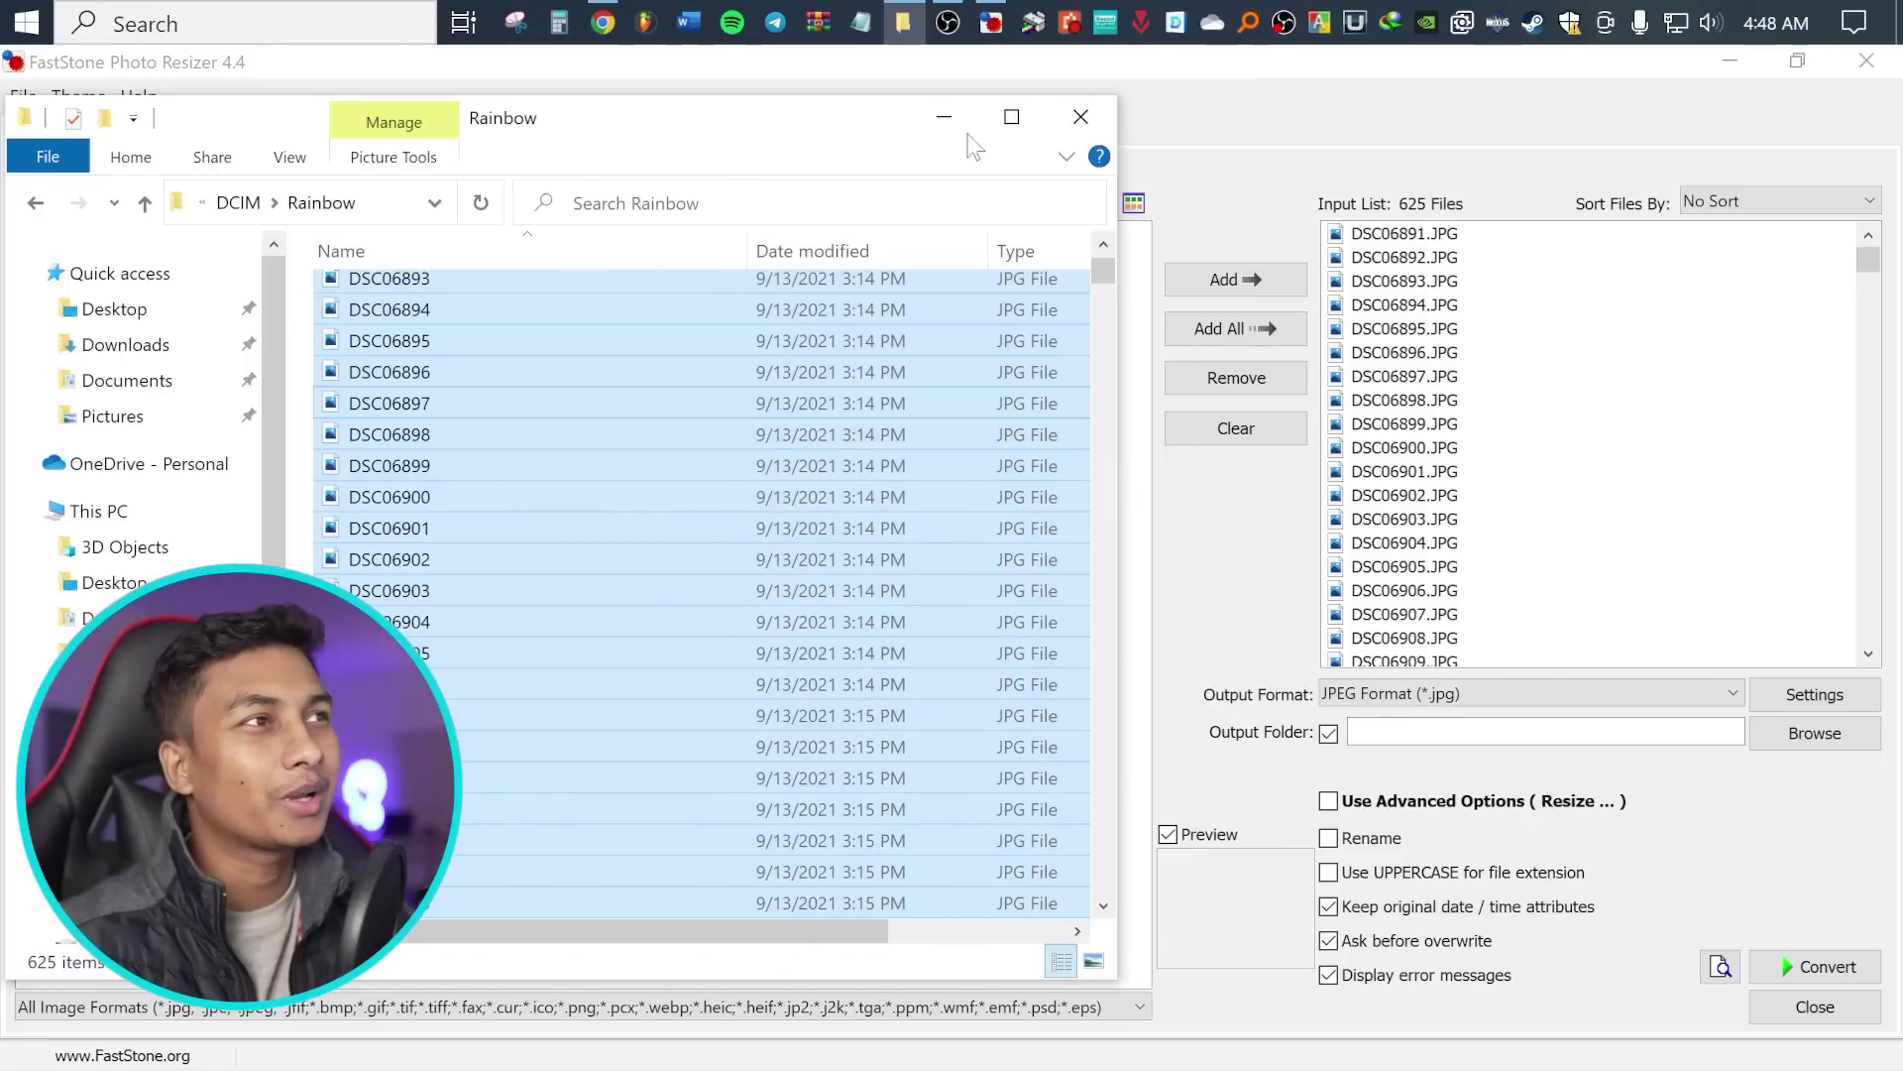
pyautogui.click(943, 116)
pyautogui.scroll(-20, 1516, 508)
pyautogui.scroll(-20, 1517, 509)
pyautogui.scroll(20, 1517, 509)
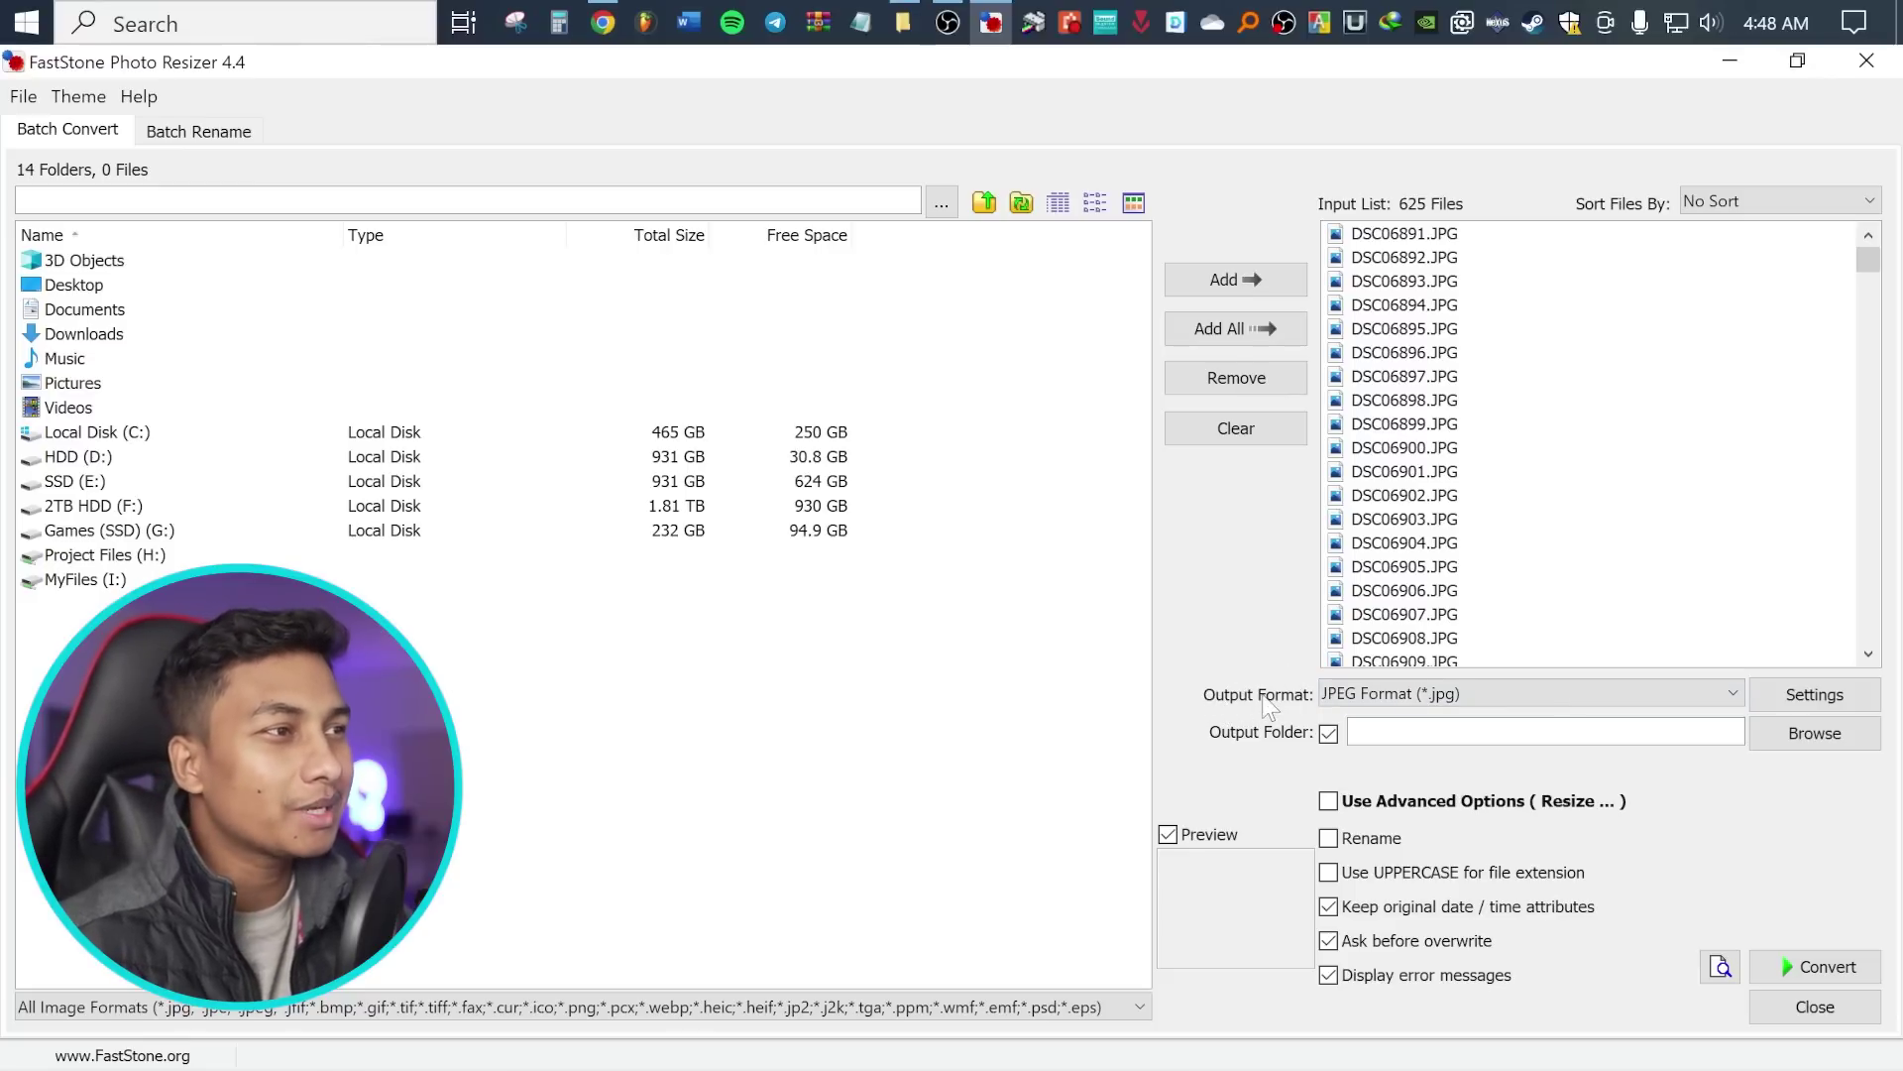
# Keep JPEG as the output format and set its output quality to 50
pyautogui.click(1515, 698)
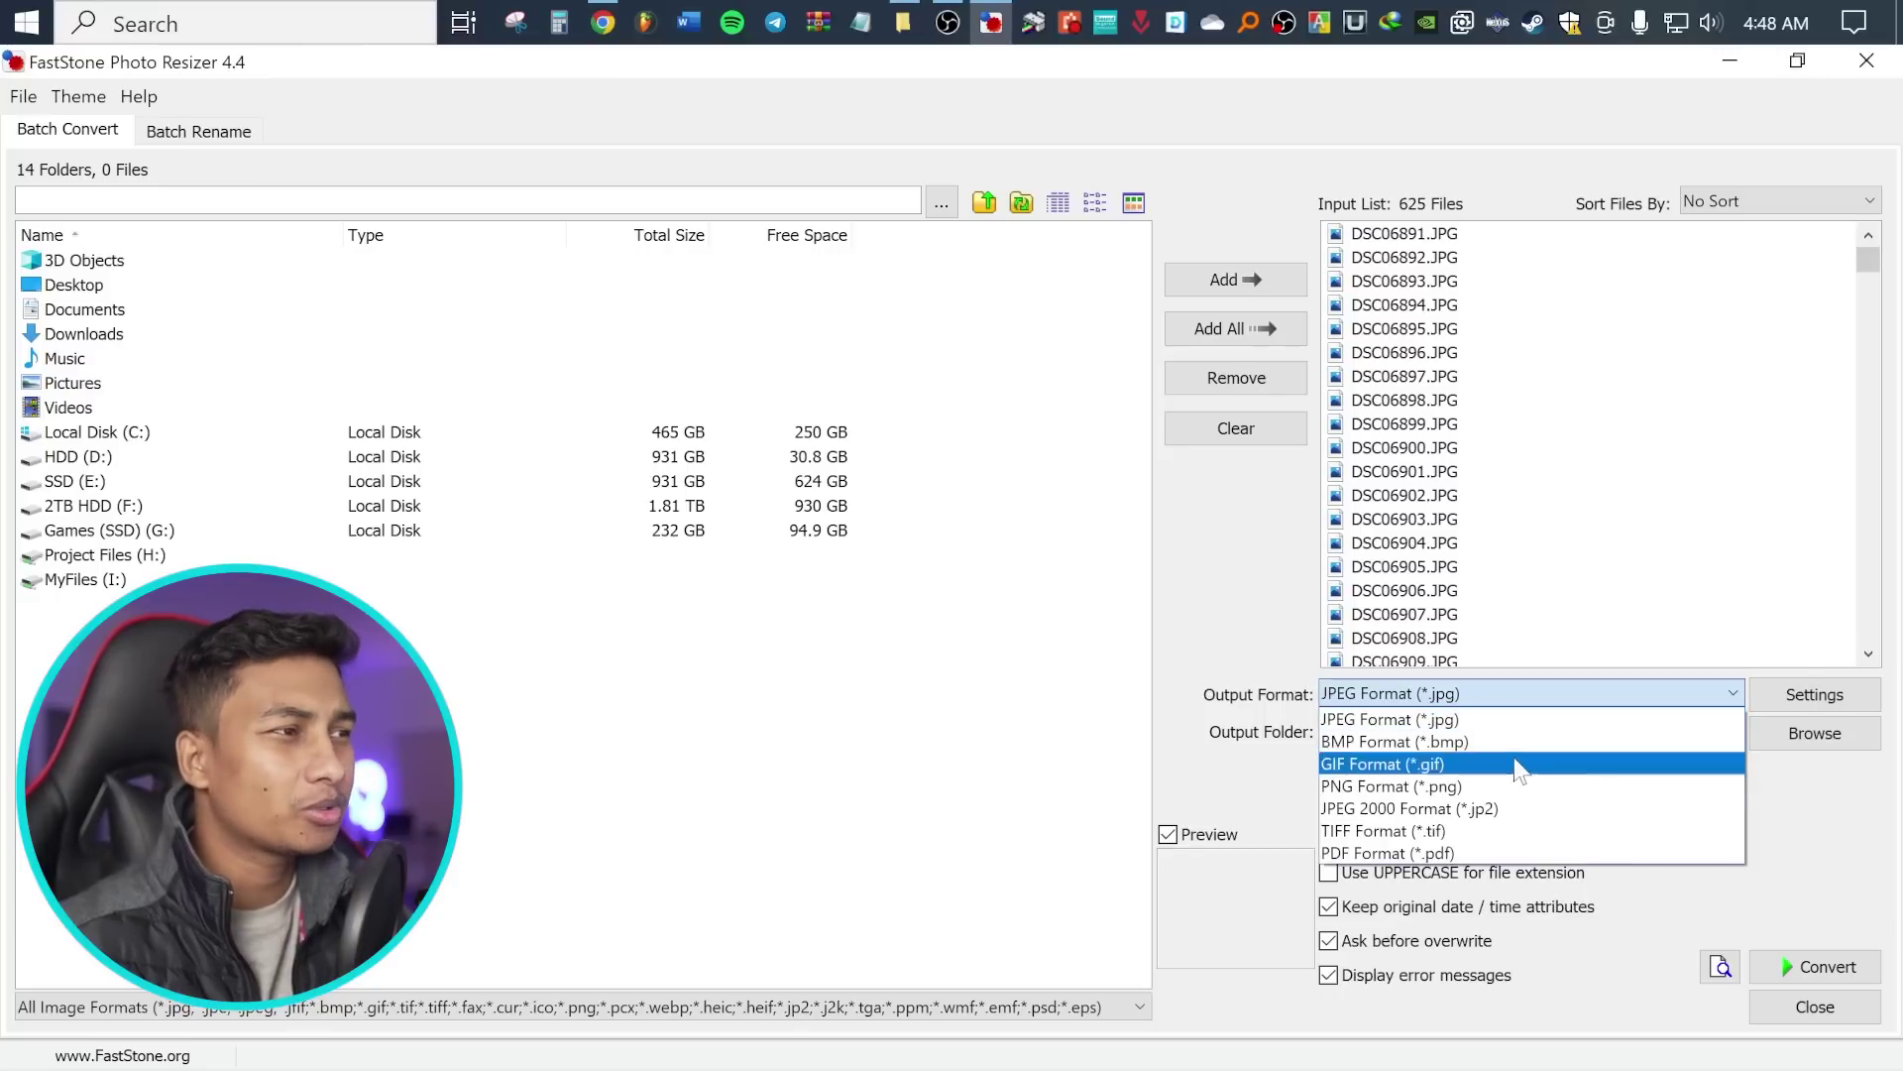
pyautogui.click(1475, 691)
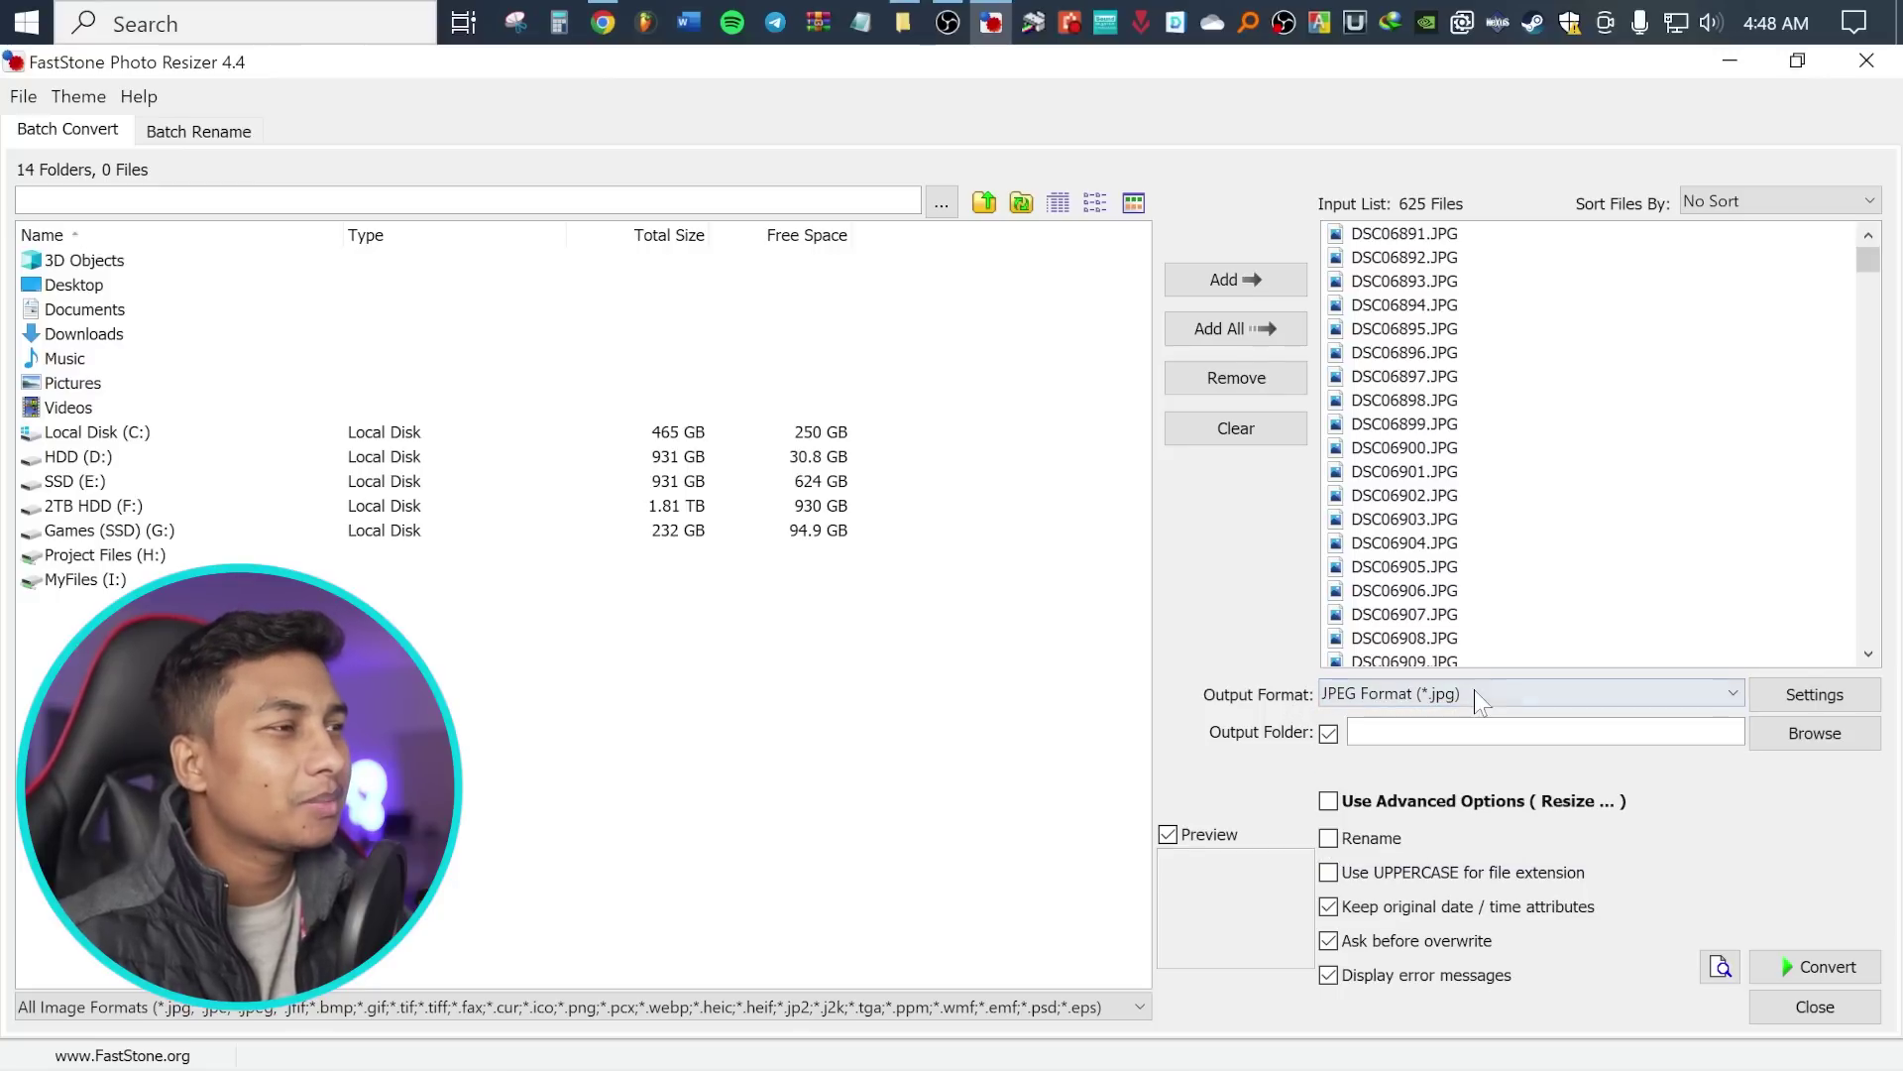
pyautogui.click(1827, 699)
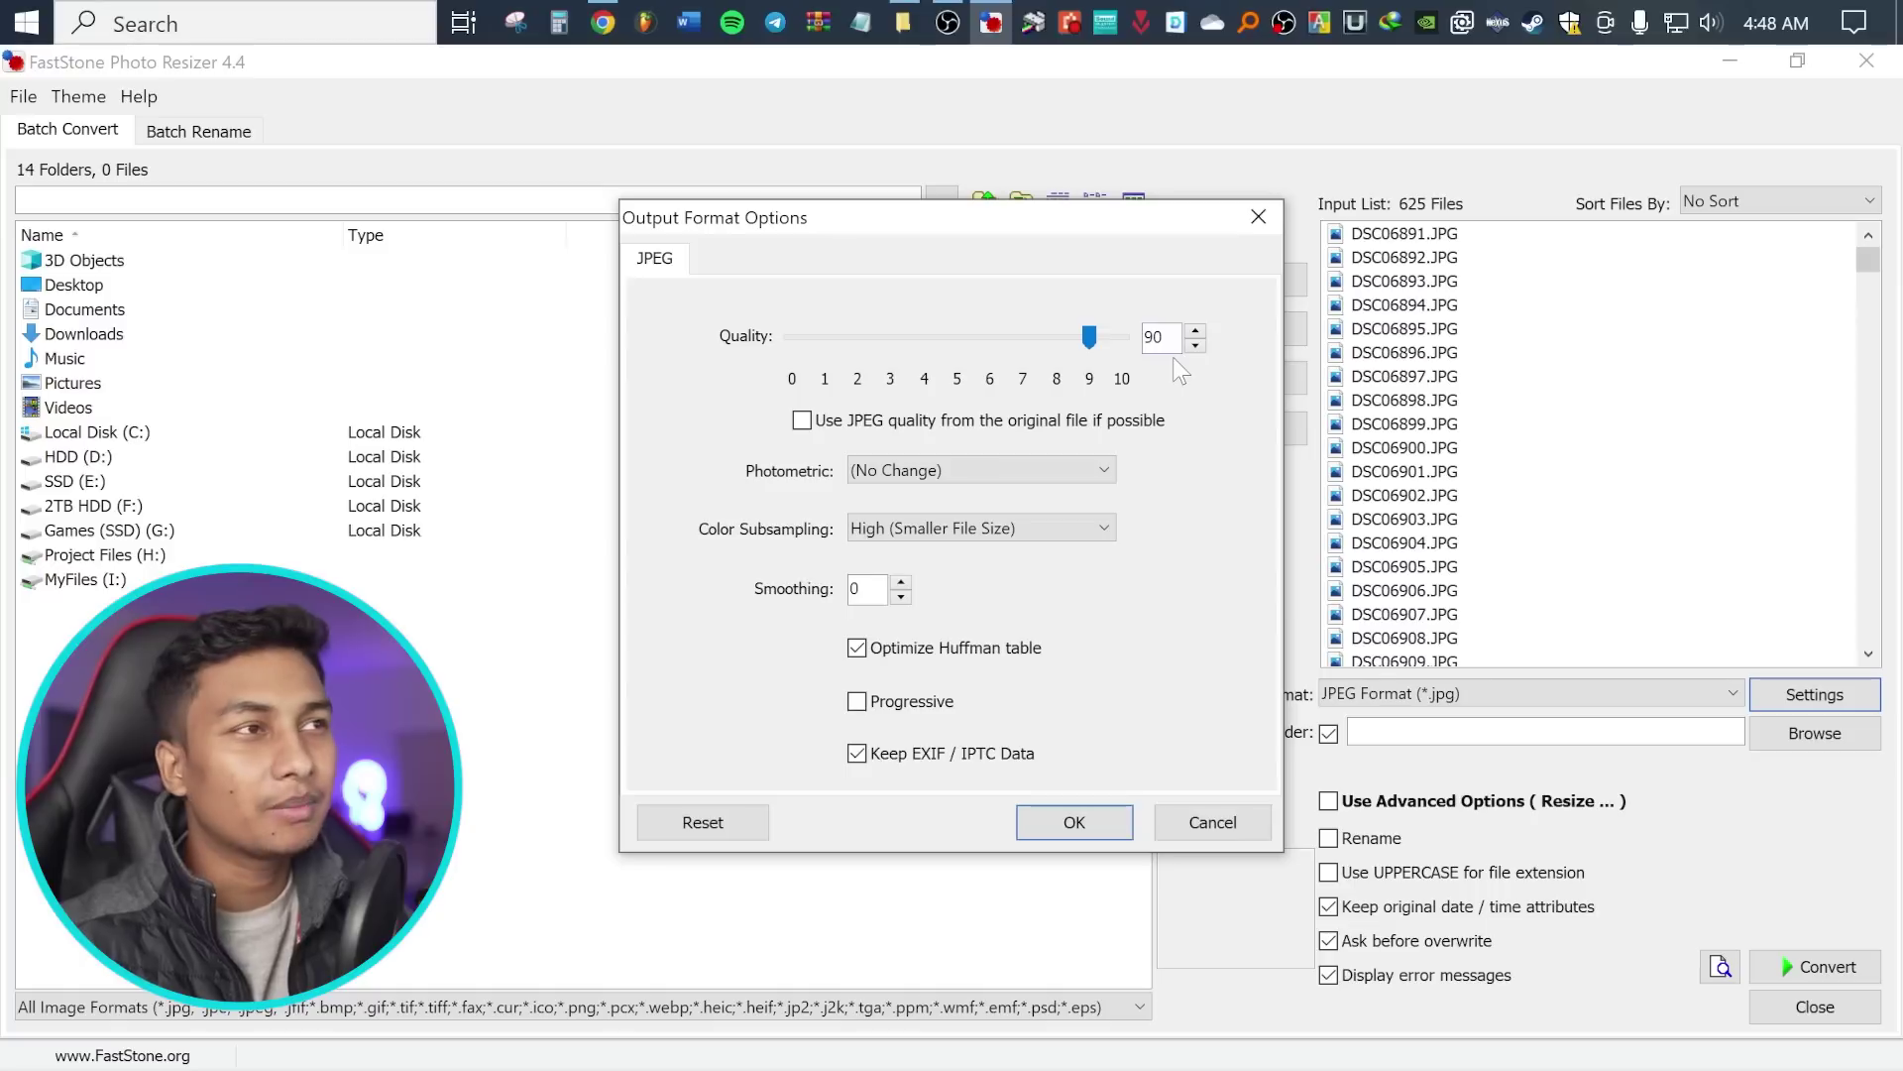
pyautogui.moveTo(1088, 338); pyautogui.dragTo(949, 337)
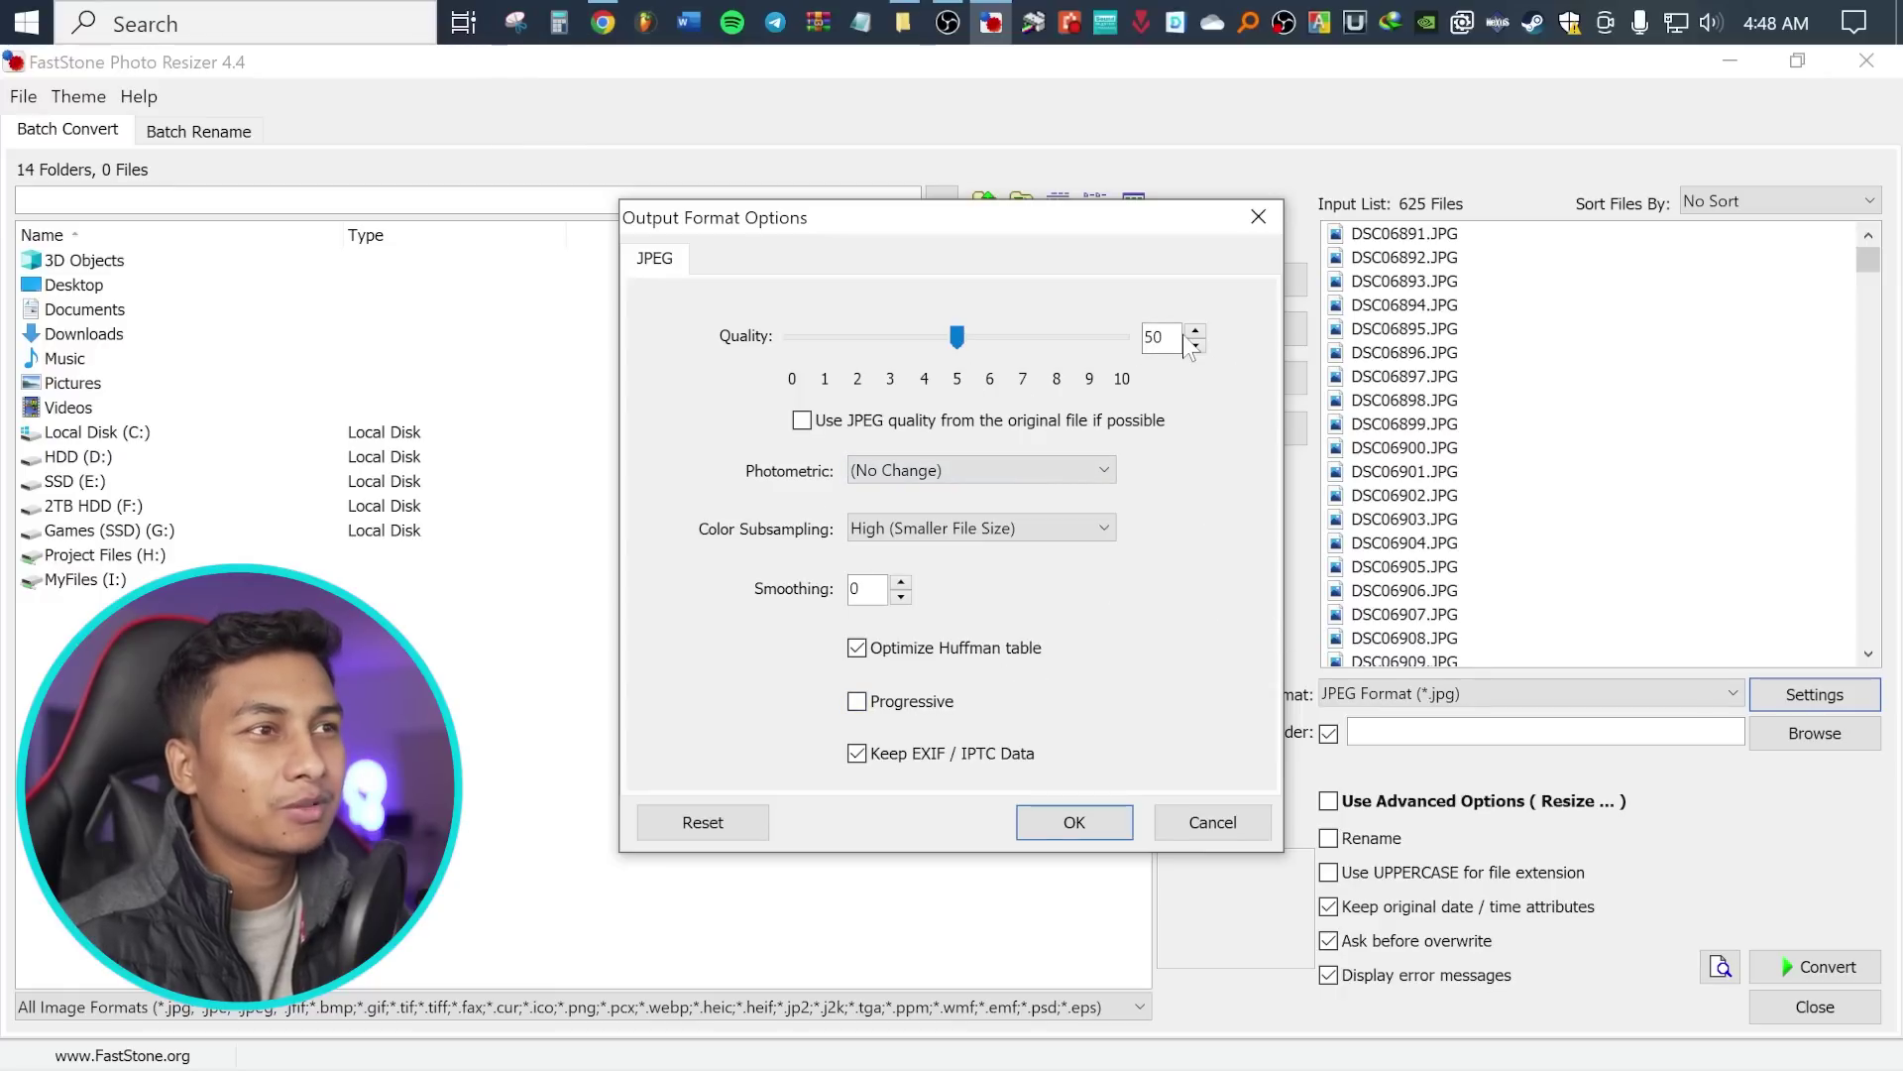
pyautogui.click(1080, 823)
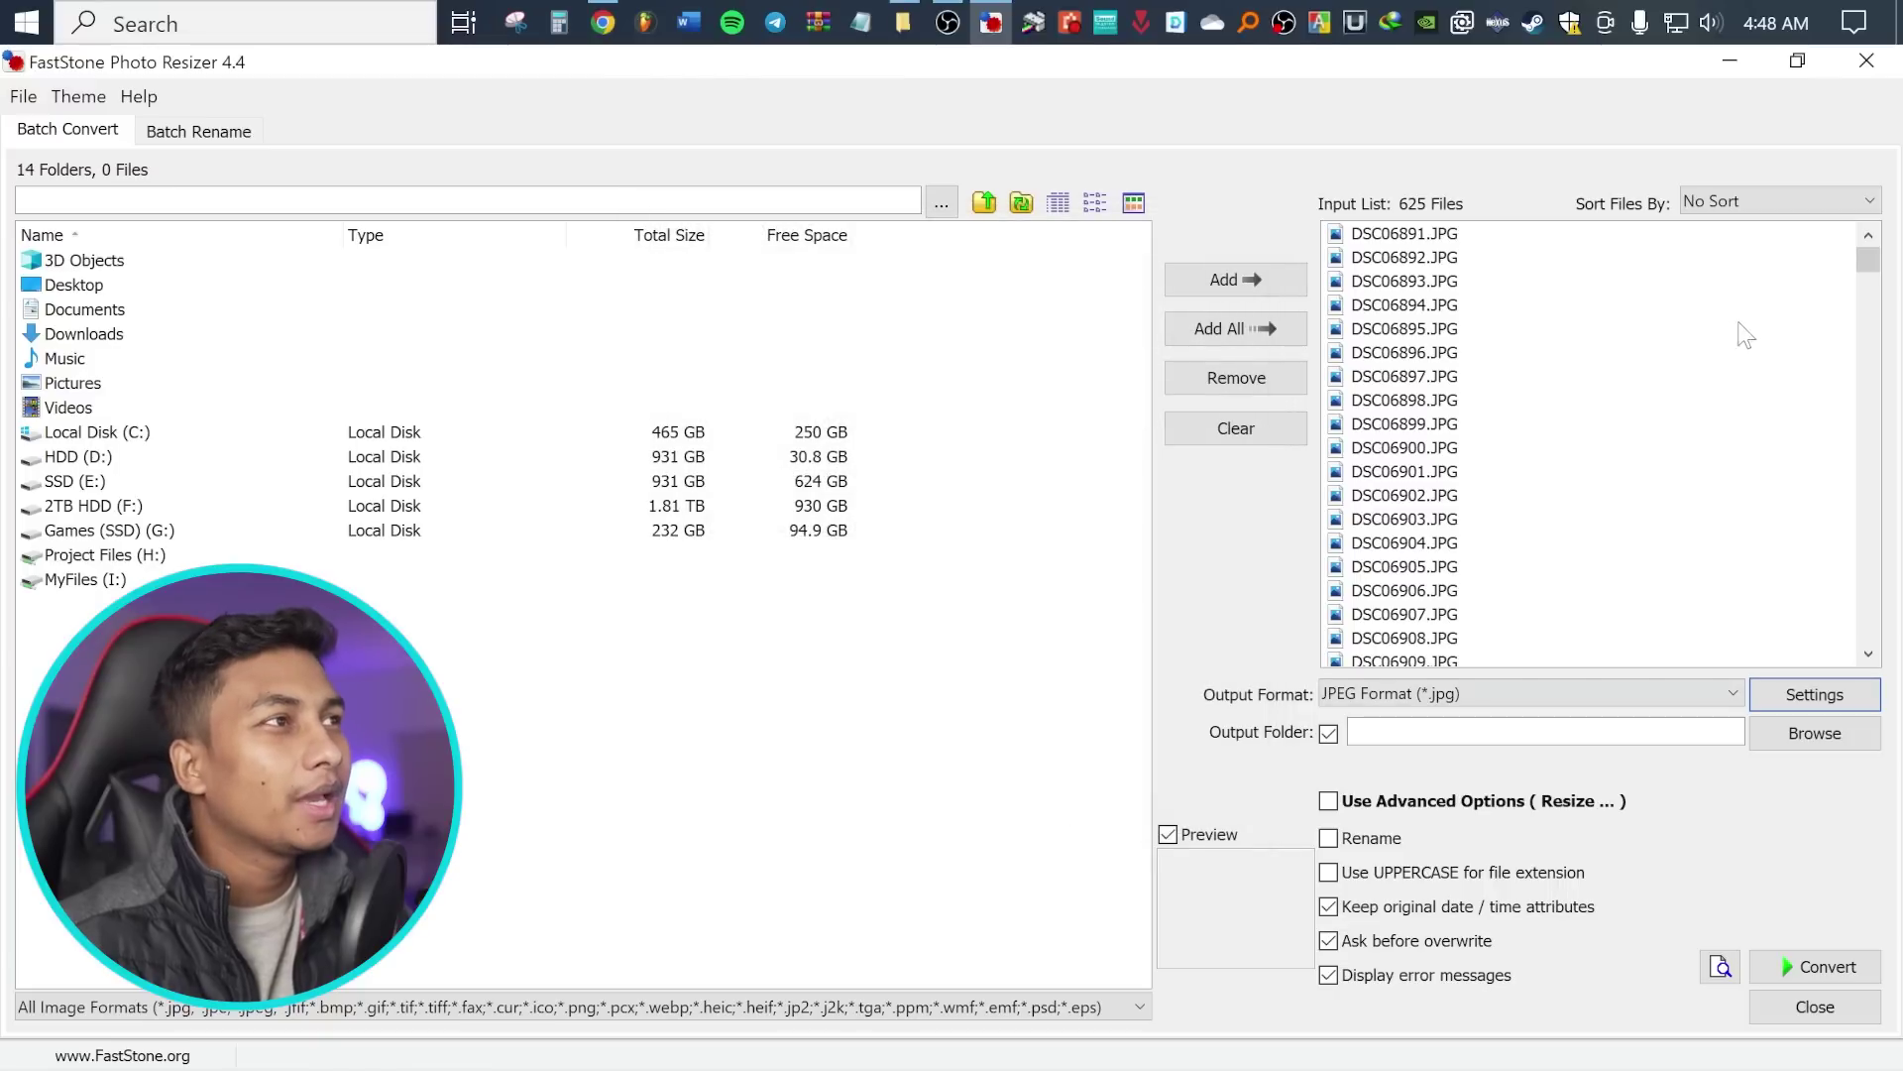
# Open the conversion preview of DSC06891.JPG and compare file size and image detail before and after conversion at several zoom levels
pyautogui.click(1433, 245)
pyautogui.rightClick(1420, 244)
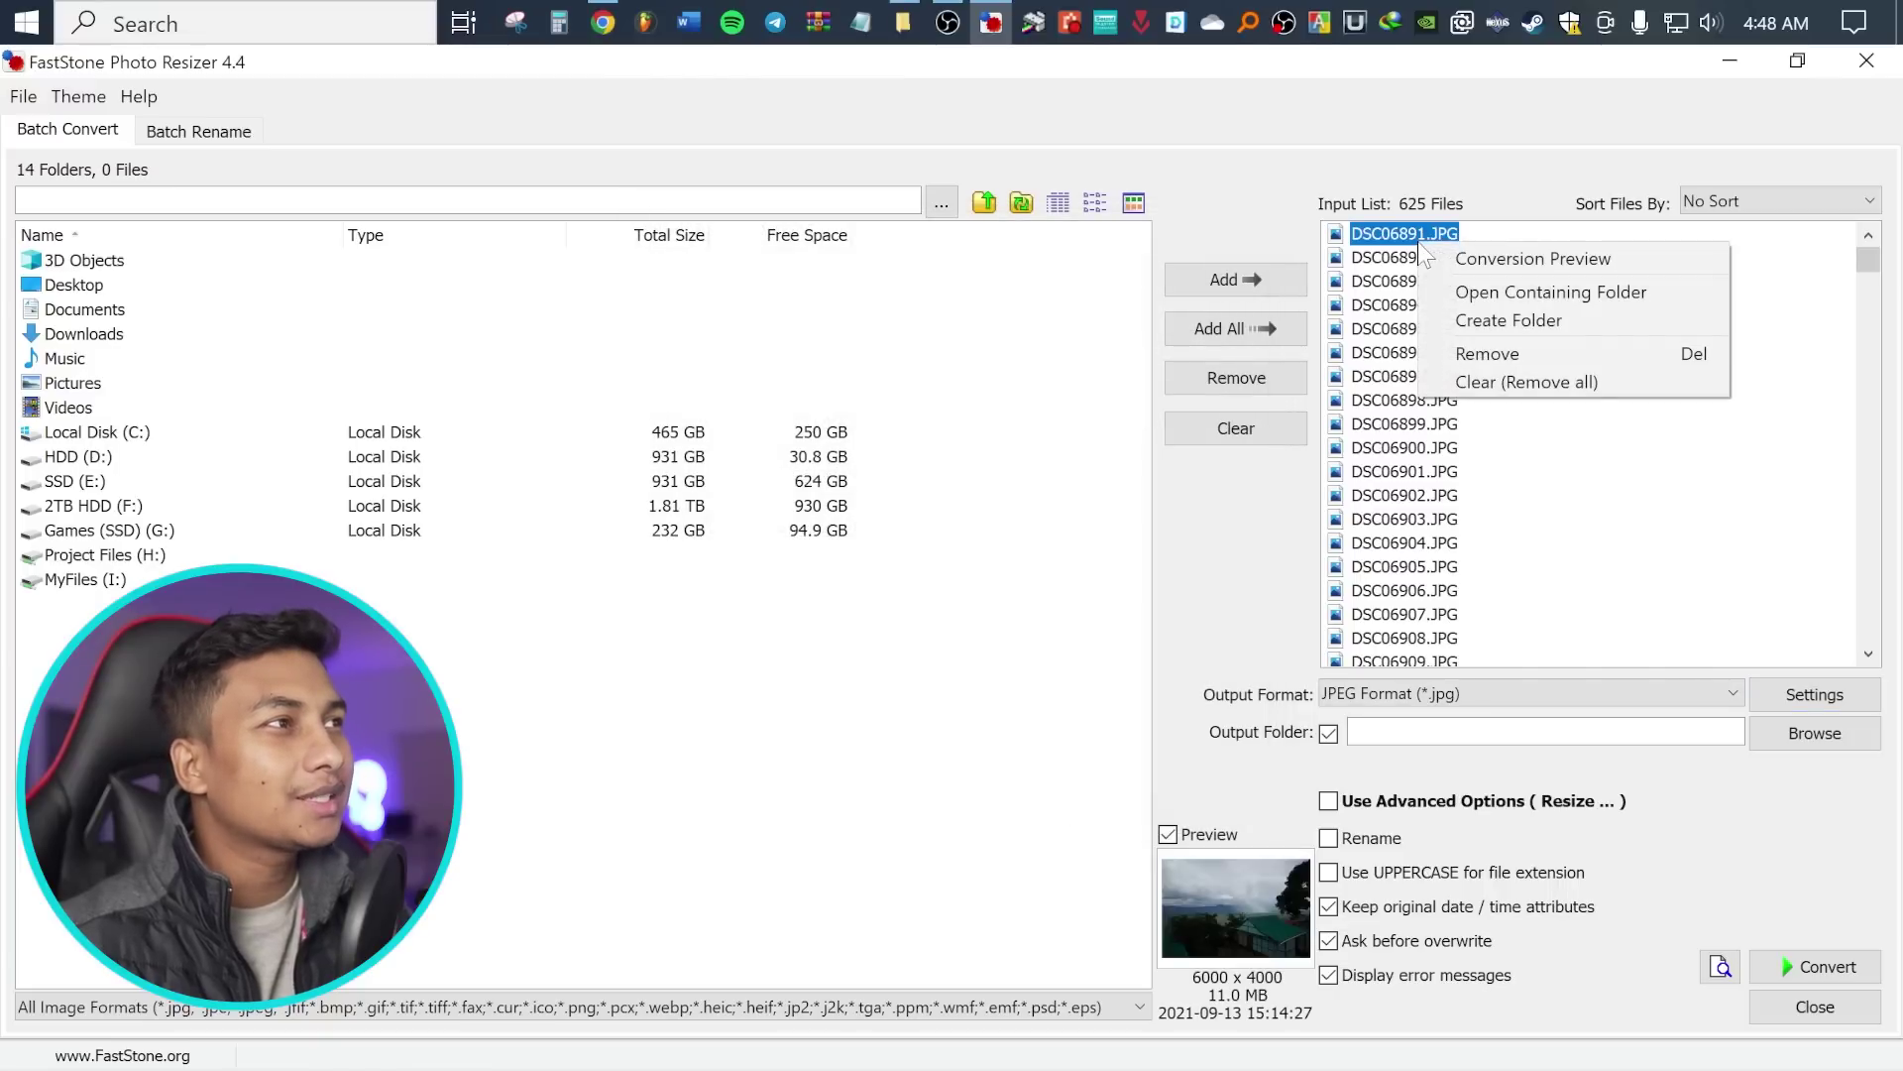
pyautogui.click(1570, 266)
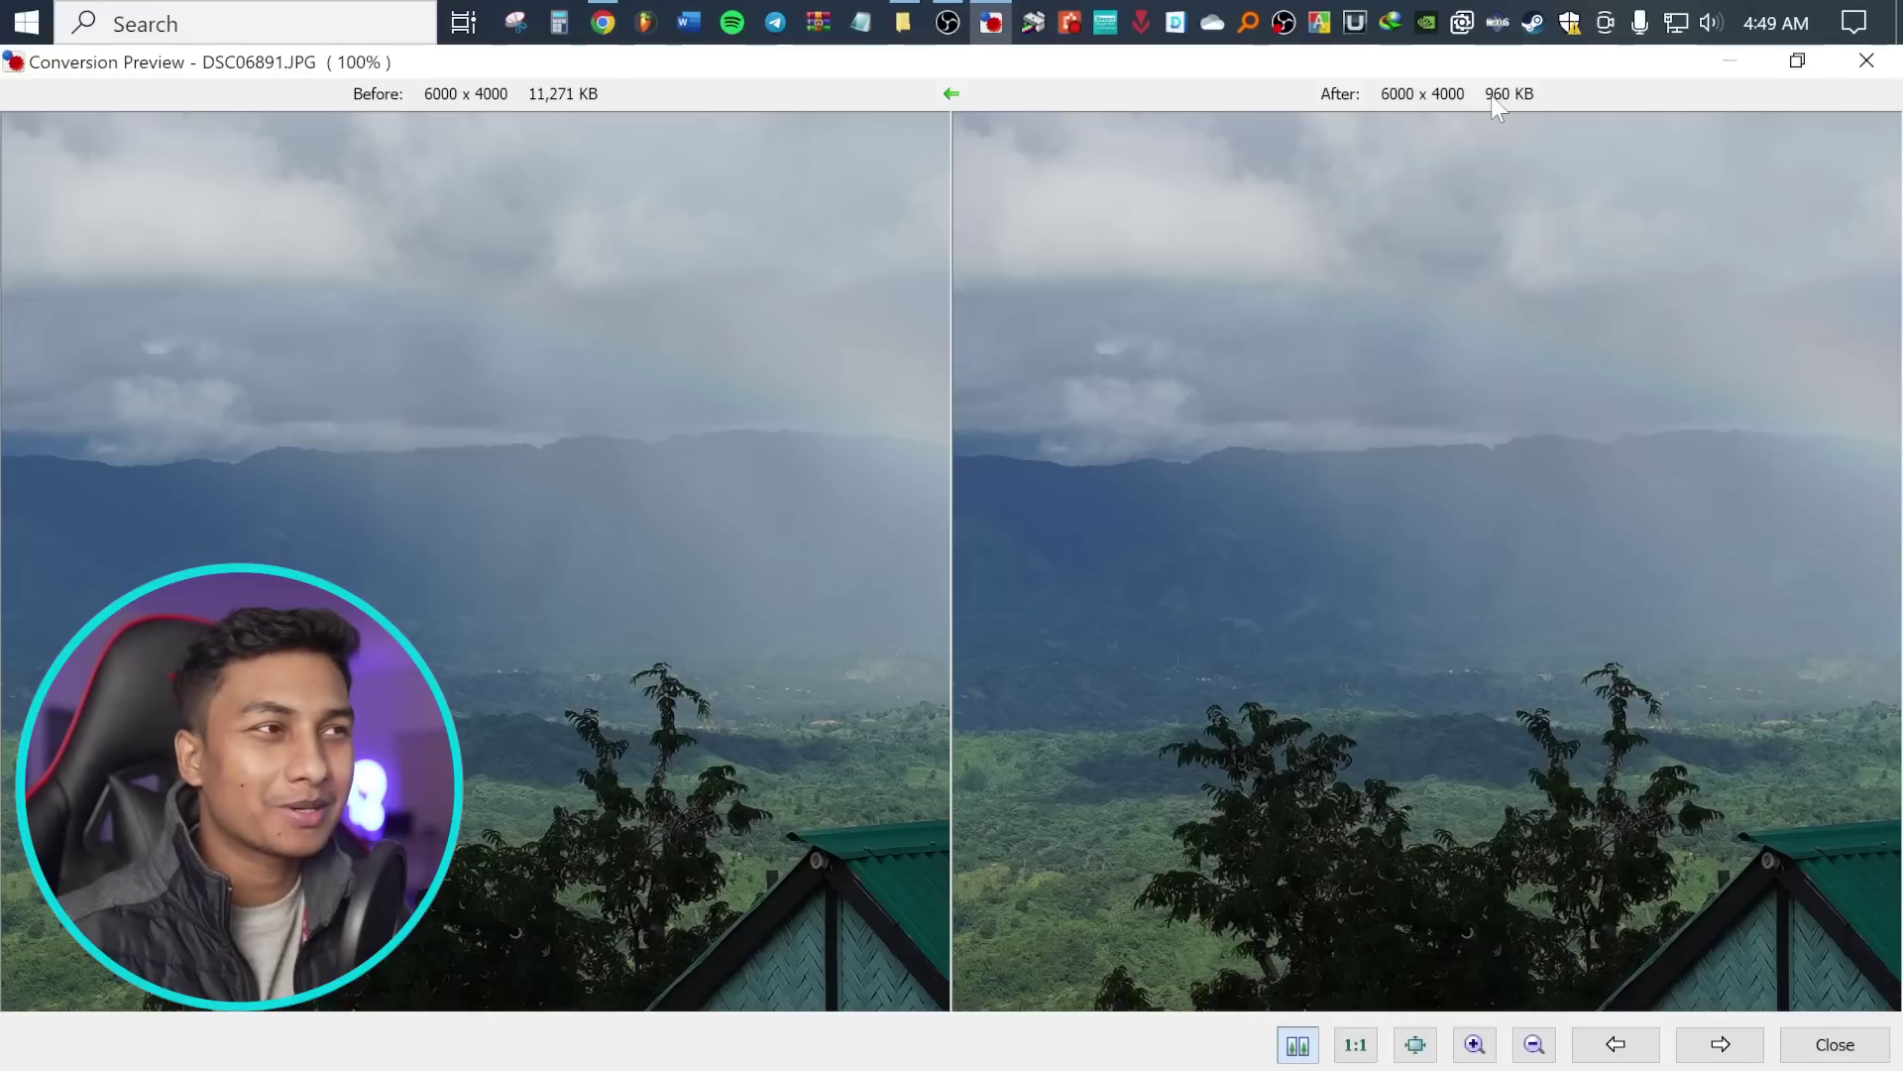
pyautogui.moveTo(1544, 409); pyautogui.dragTo(1170, 474)
pyautogui.moveTo(1271, 388); pyautogui.dragTo(1202, 410)
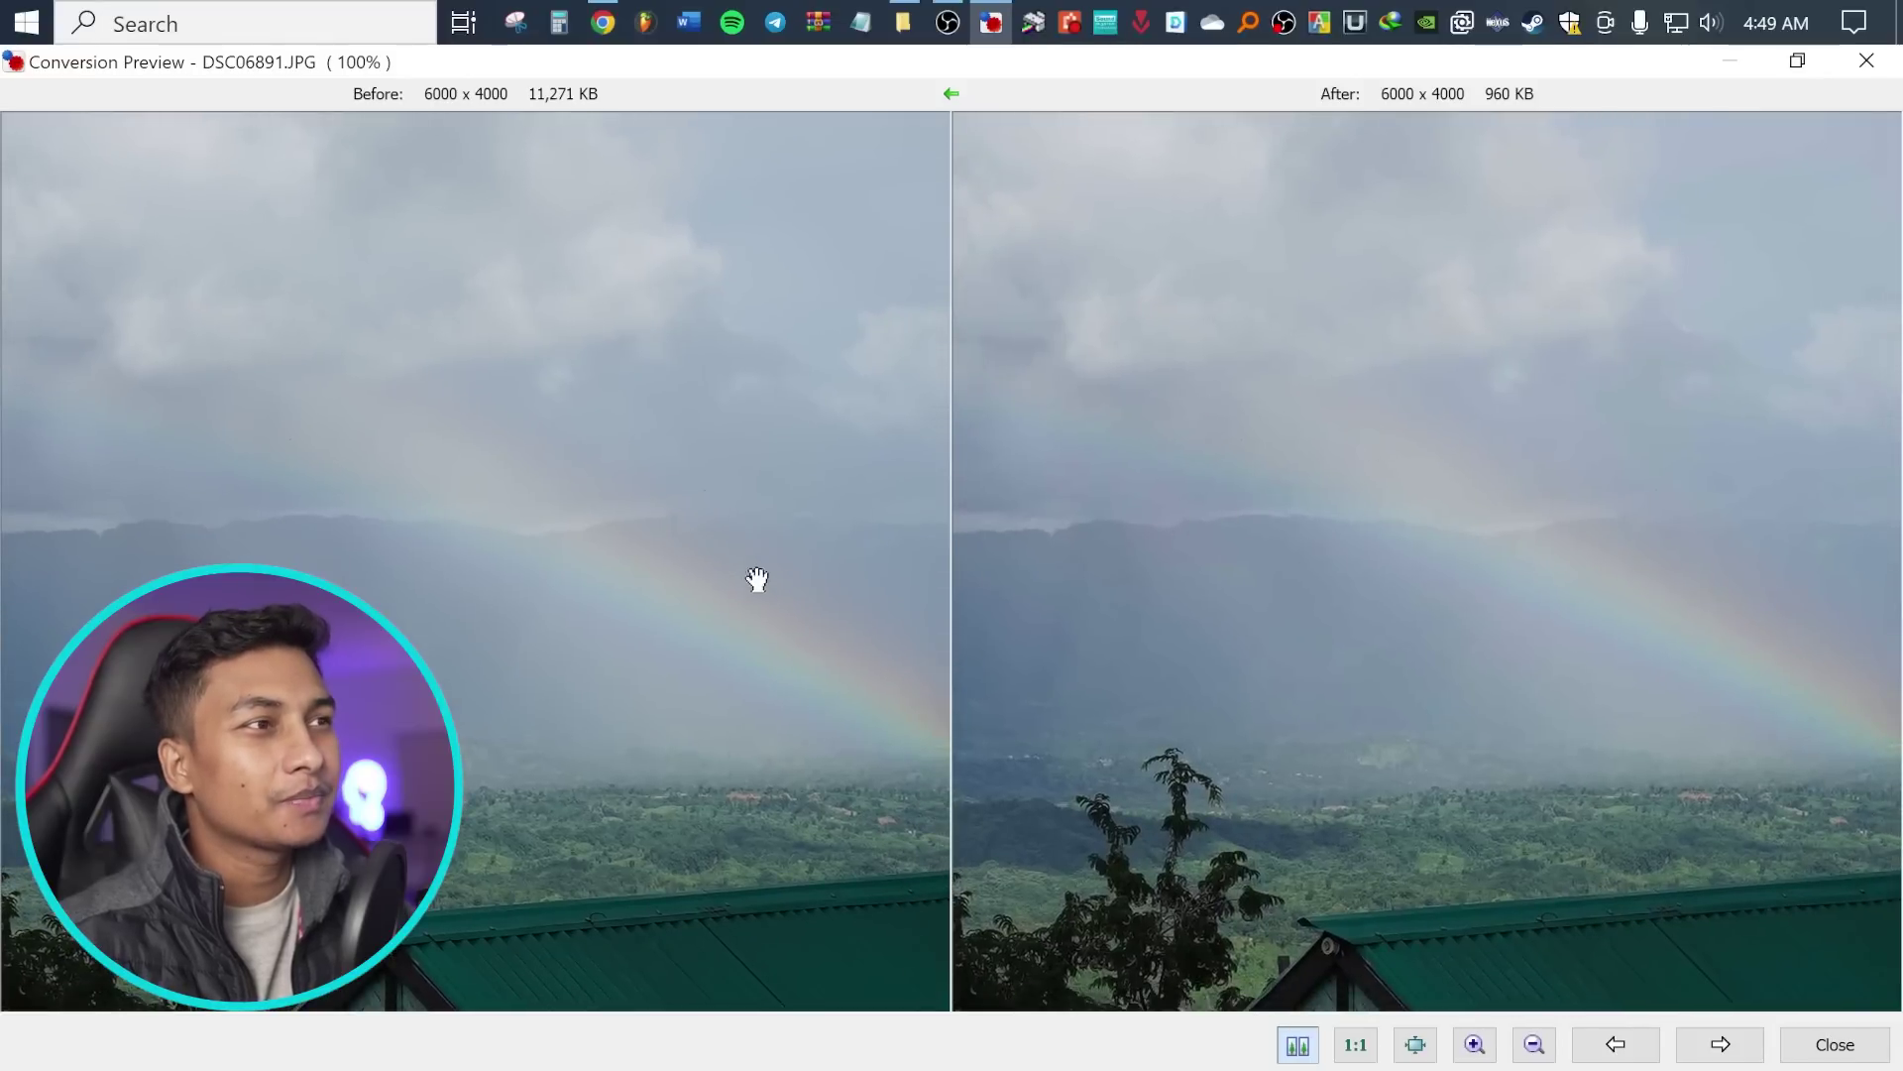
pyautogui.moveTo(773, 582); pyautogui.dragTo(735, 488)
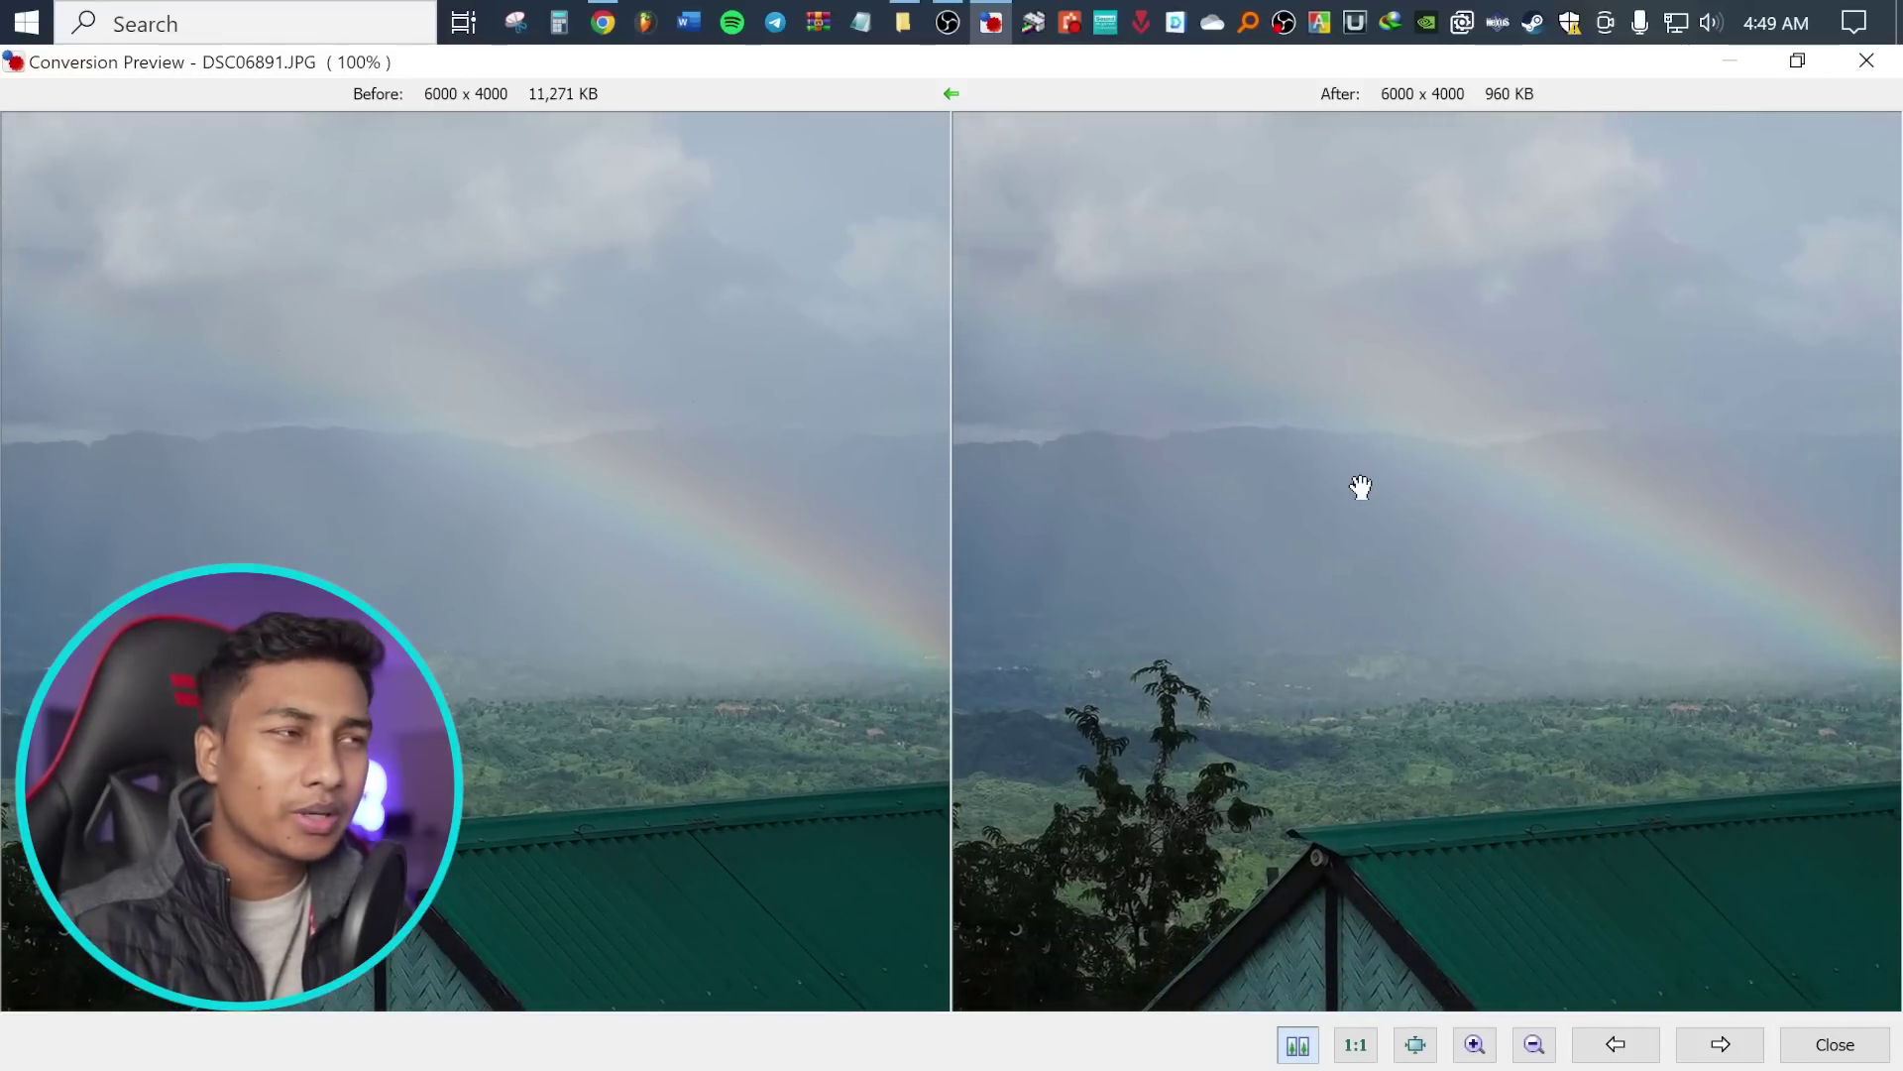
pyautogui.scroll(-10, 1377, 450)
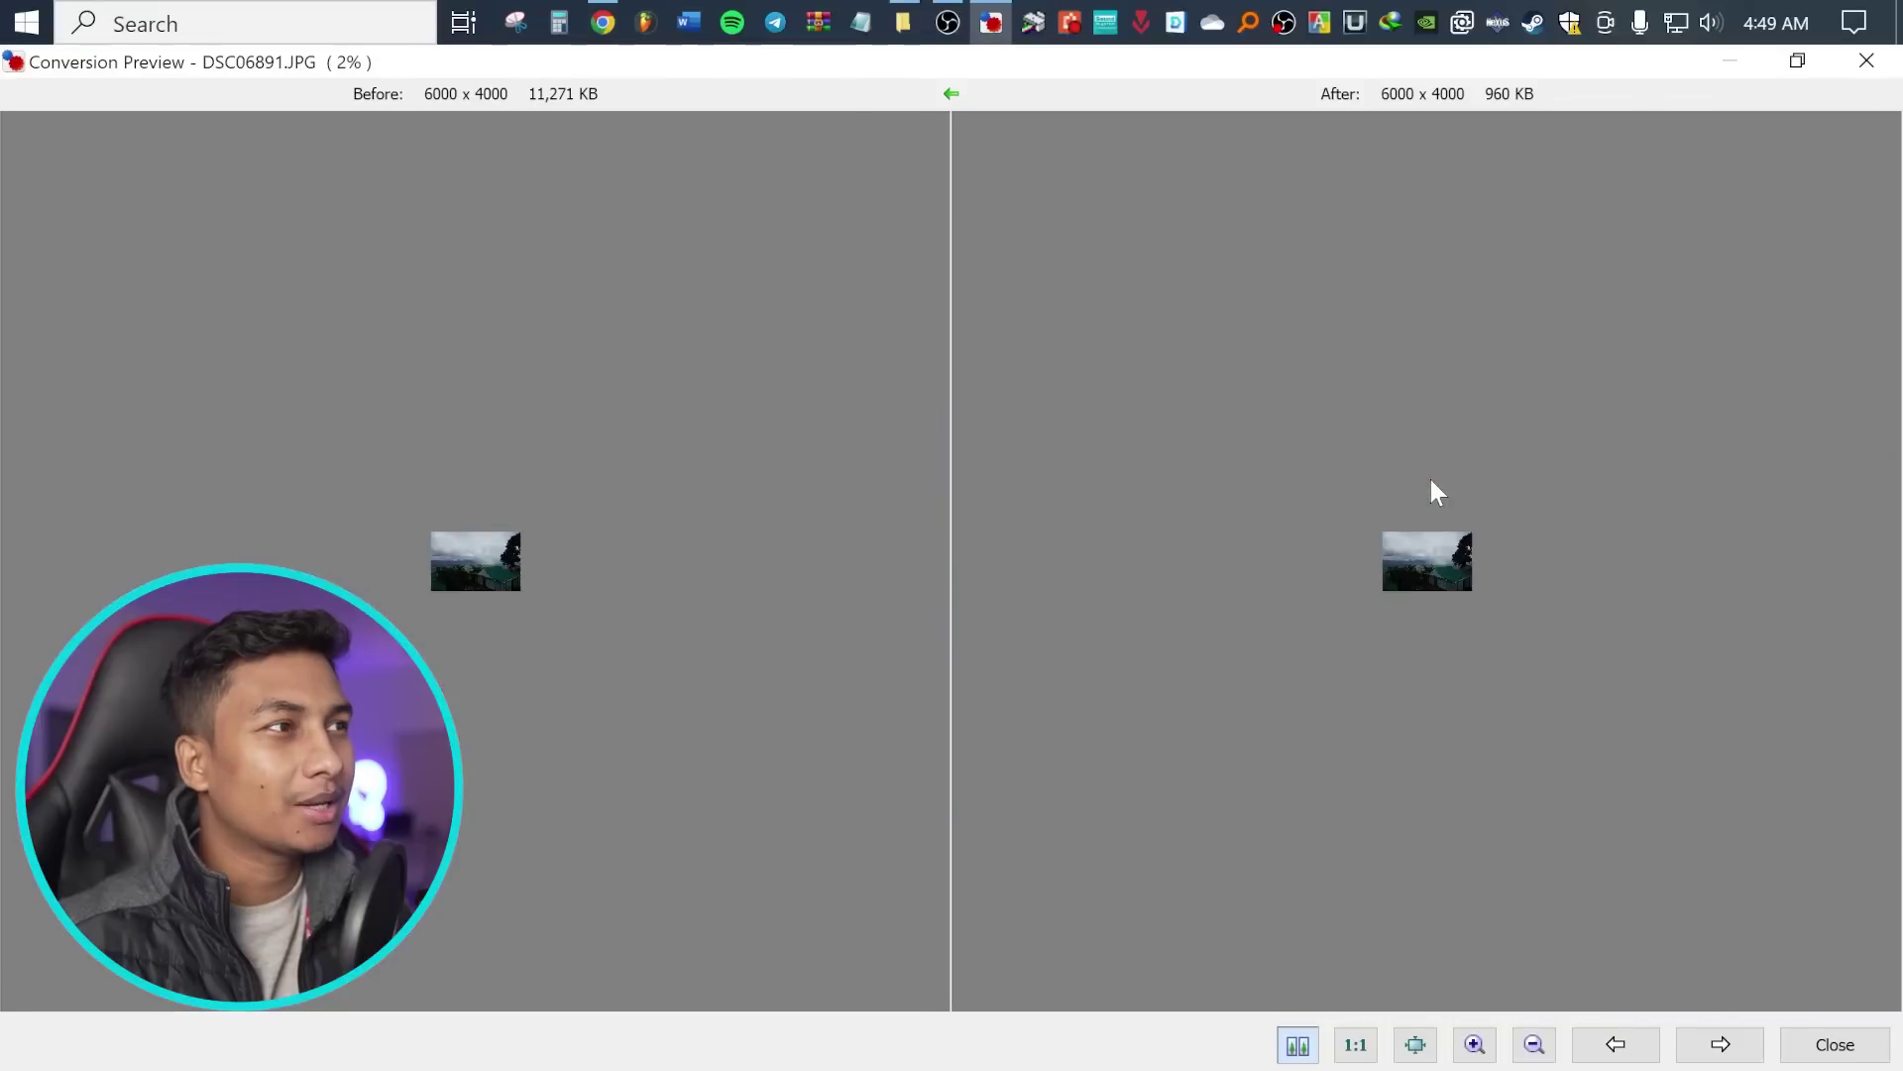
pyautogui.scroll(5, 1431, 481)
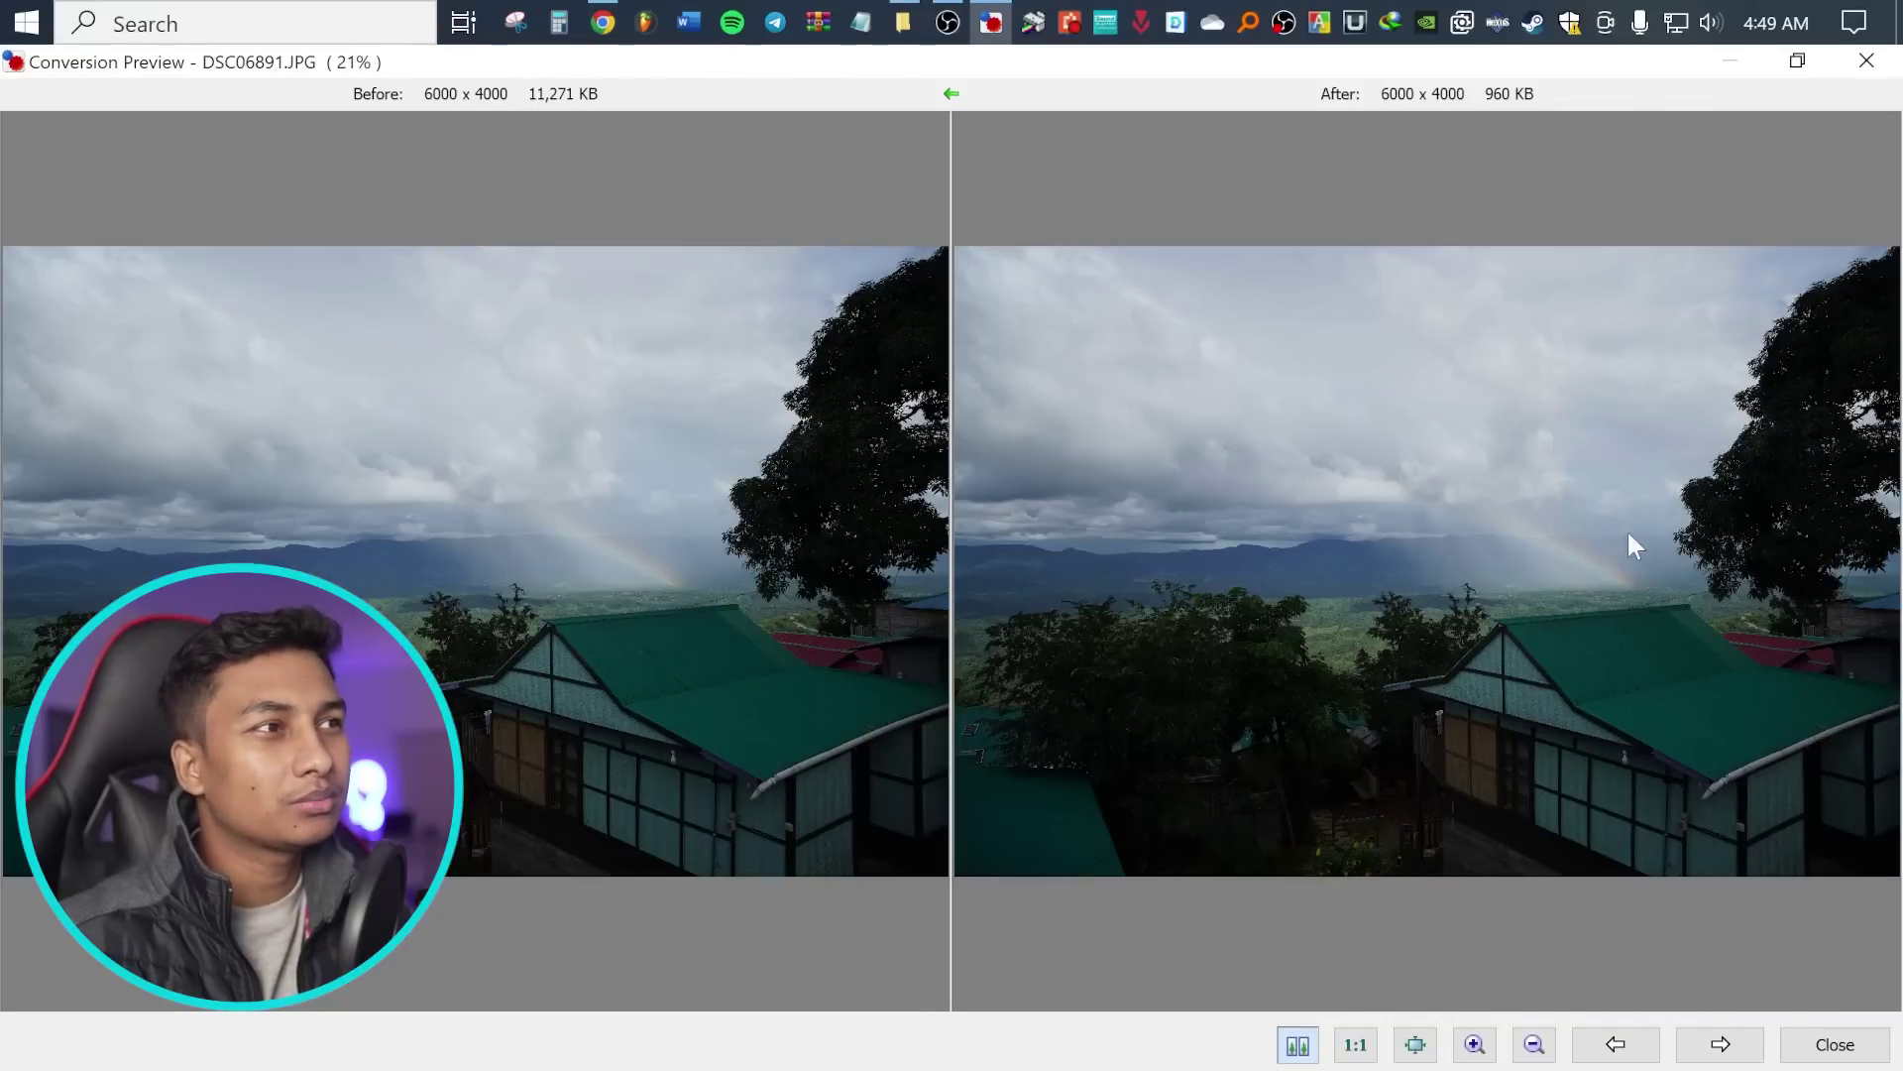
pyautogui.scroll(4, 1428, 506)
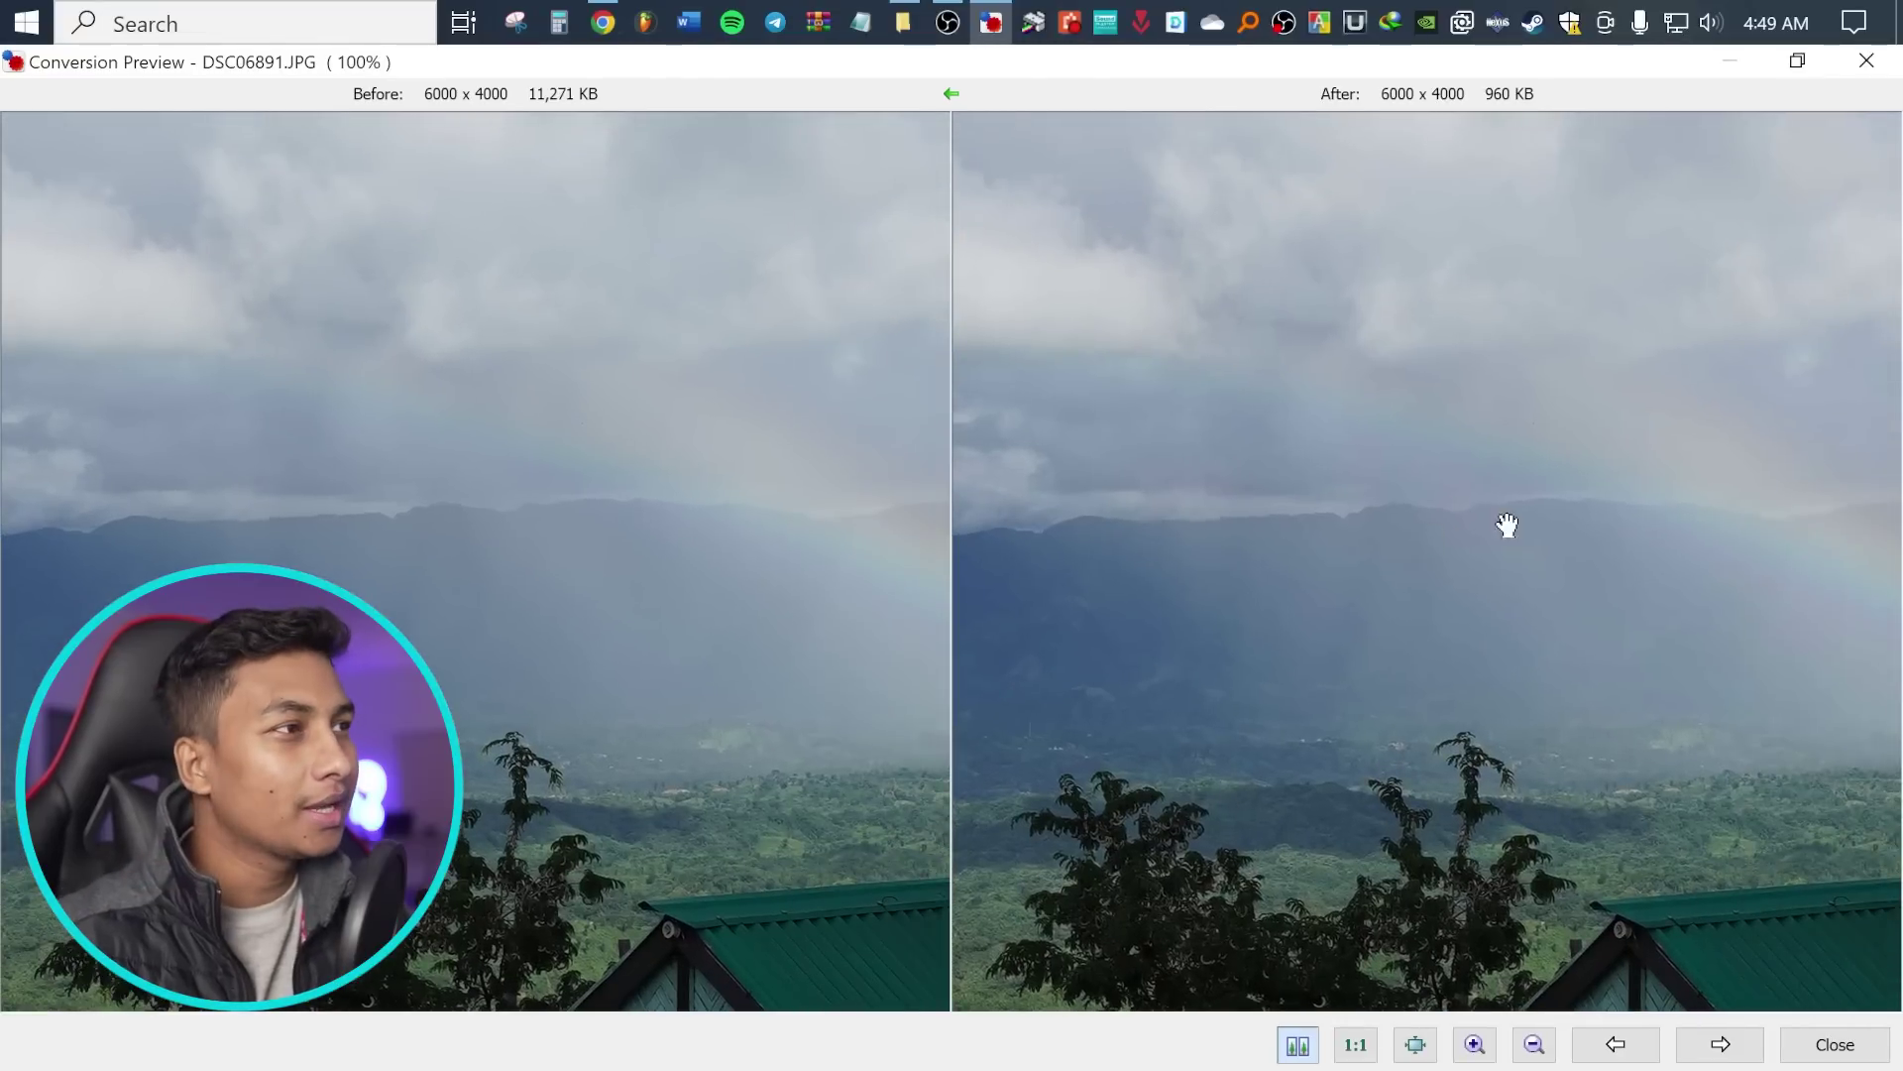
pyautogui.moveTo(1504, 526); pyautogui.dragTo(1415, 565)
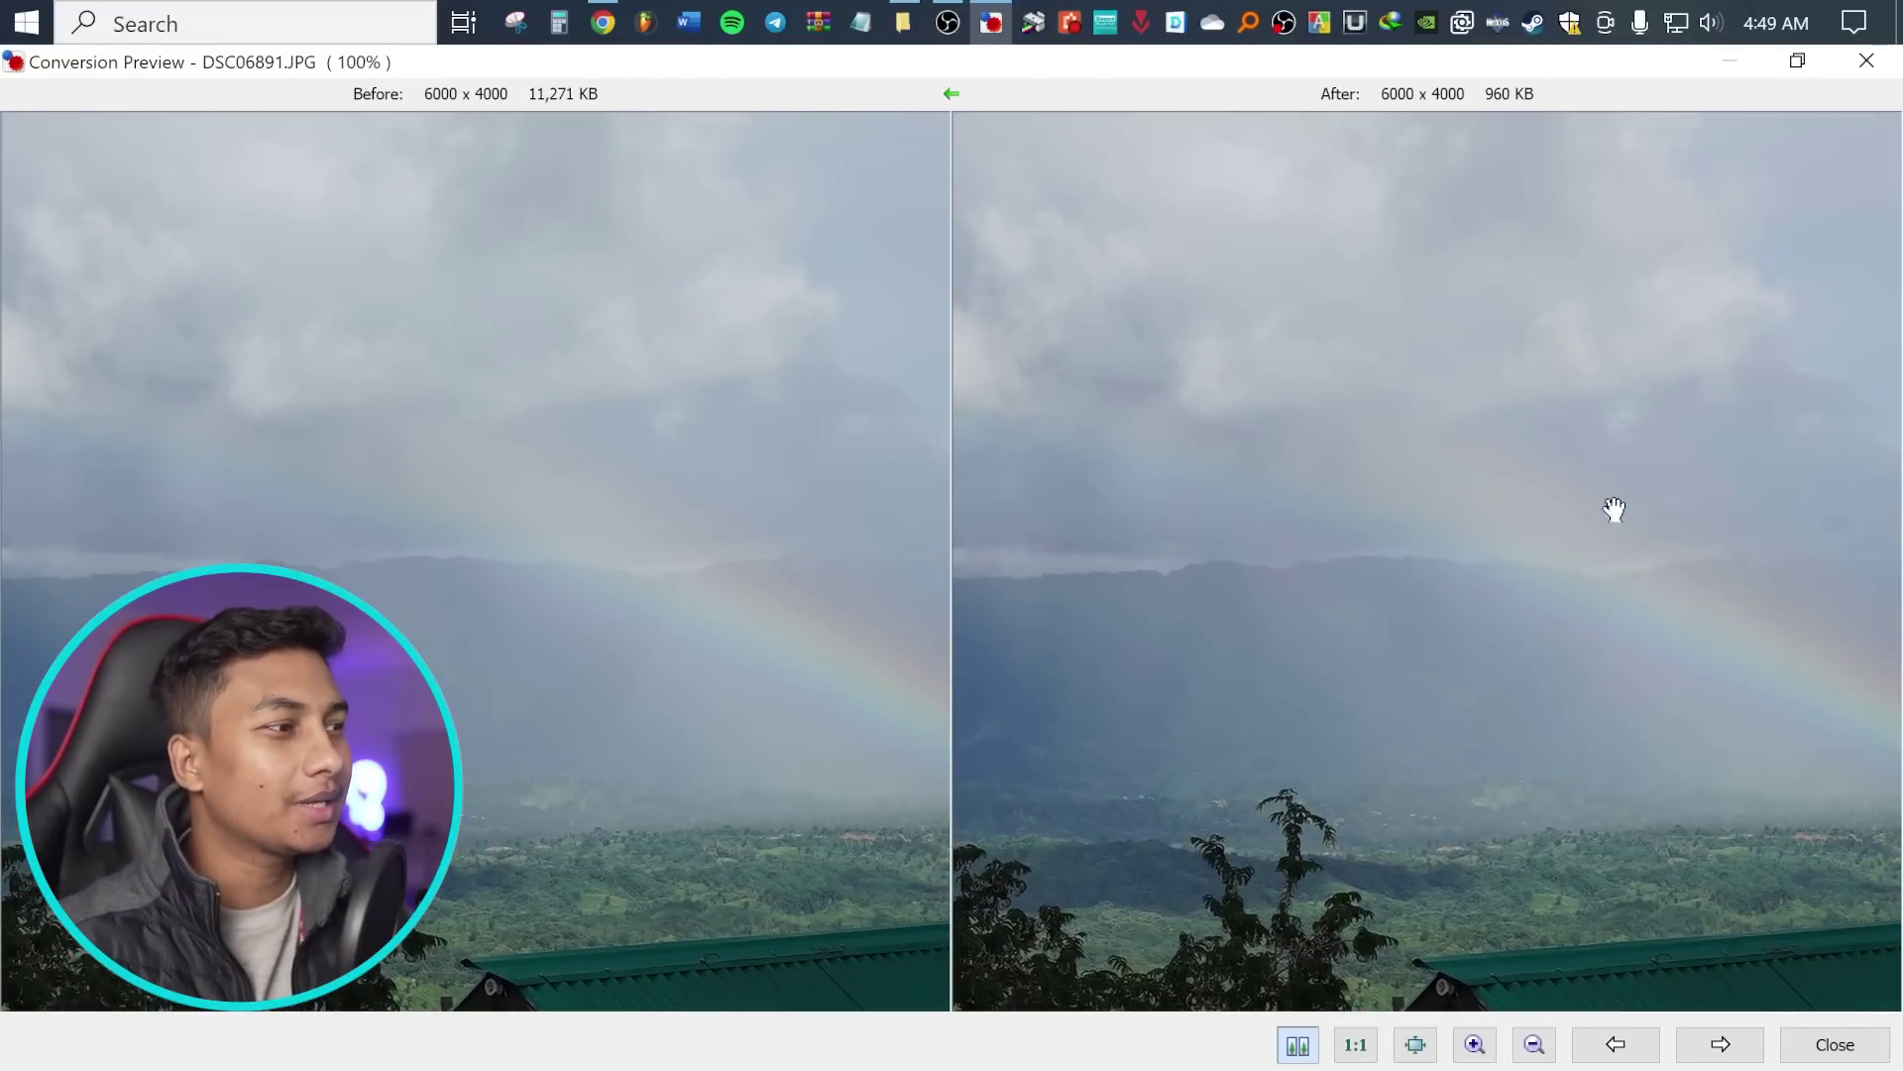
pyautogui.click(1835, 1045)
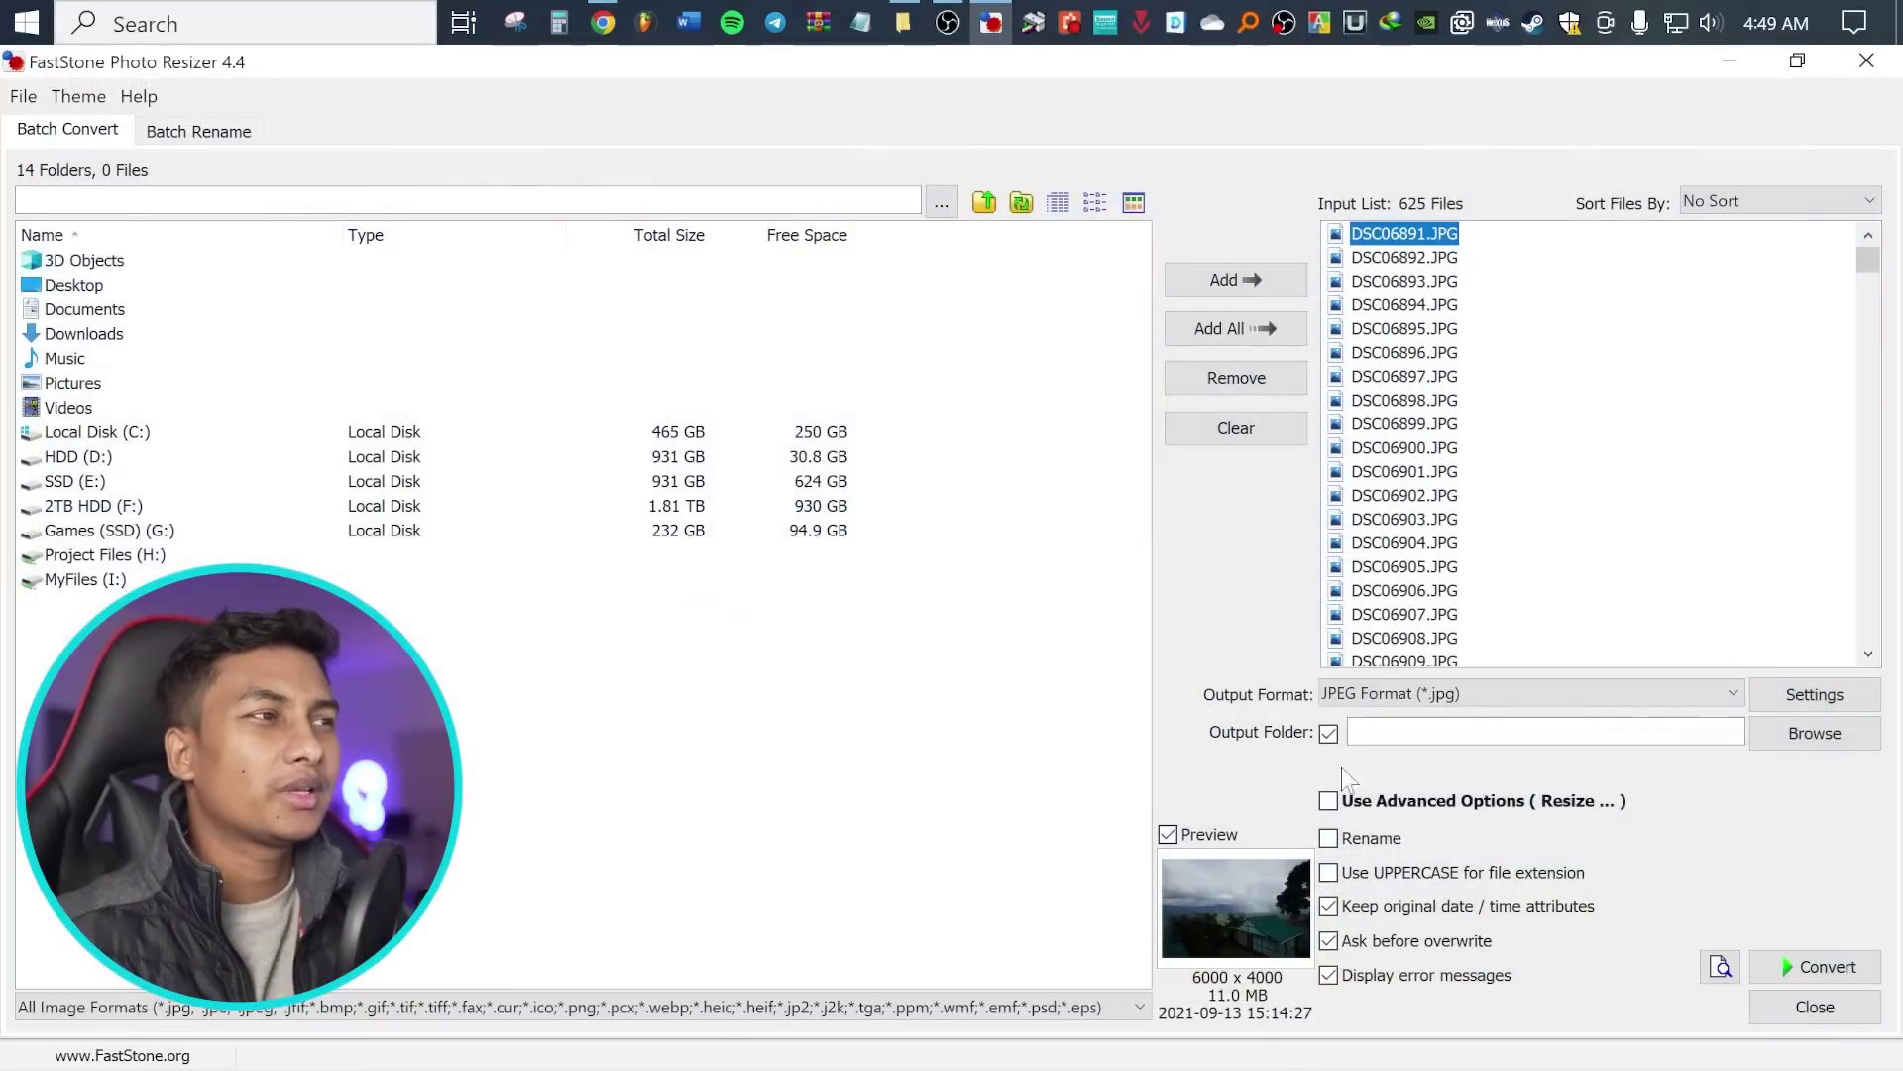
# Set the JPEG output quality to 75 in the output format options
pyautogui.rightClick(1401, 232)
pyautogui.click(1211, 591)
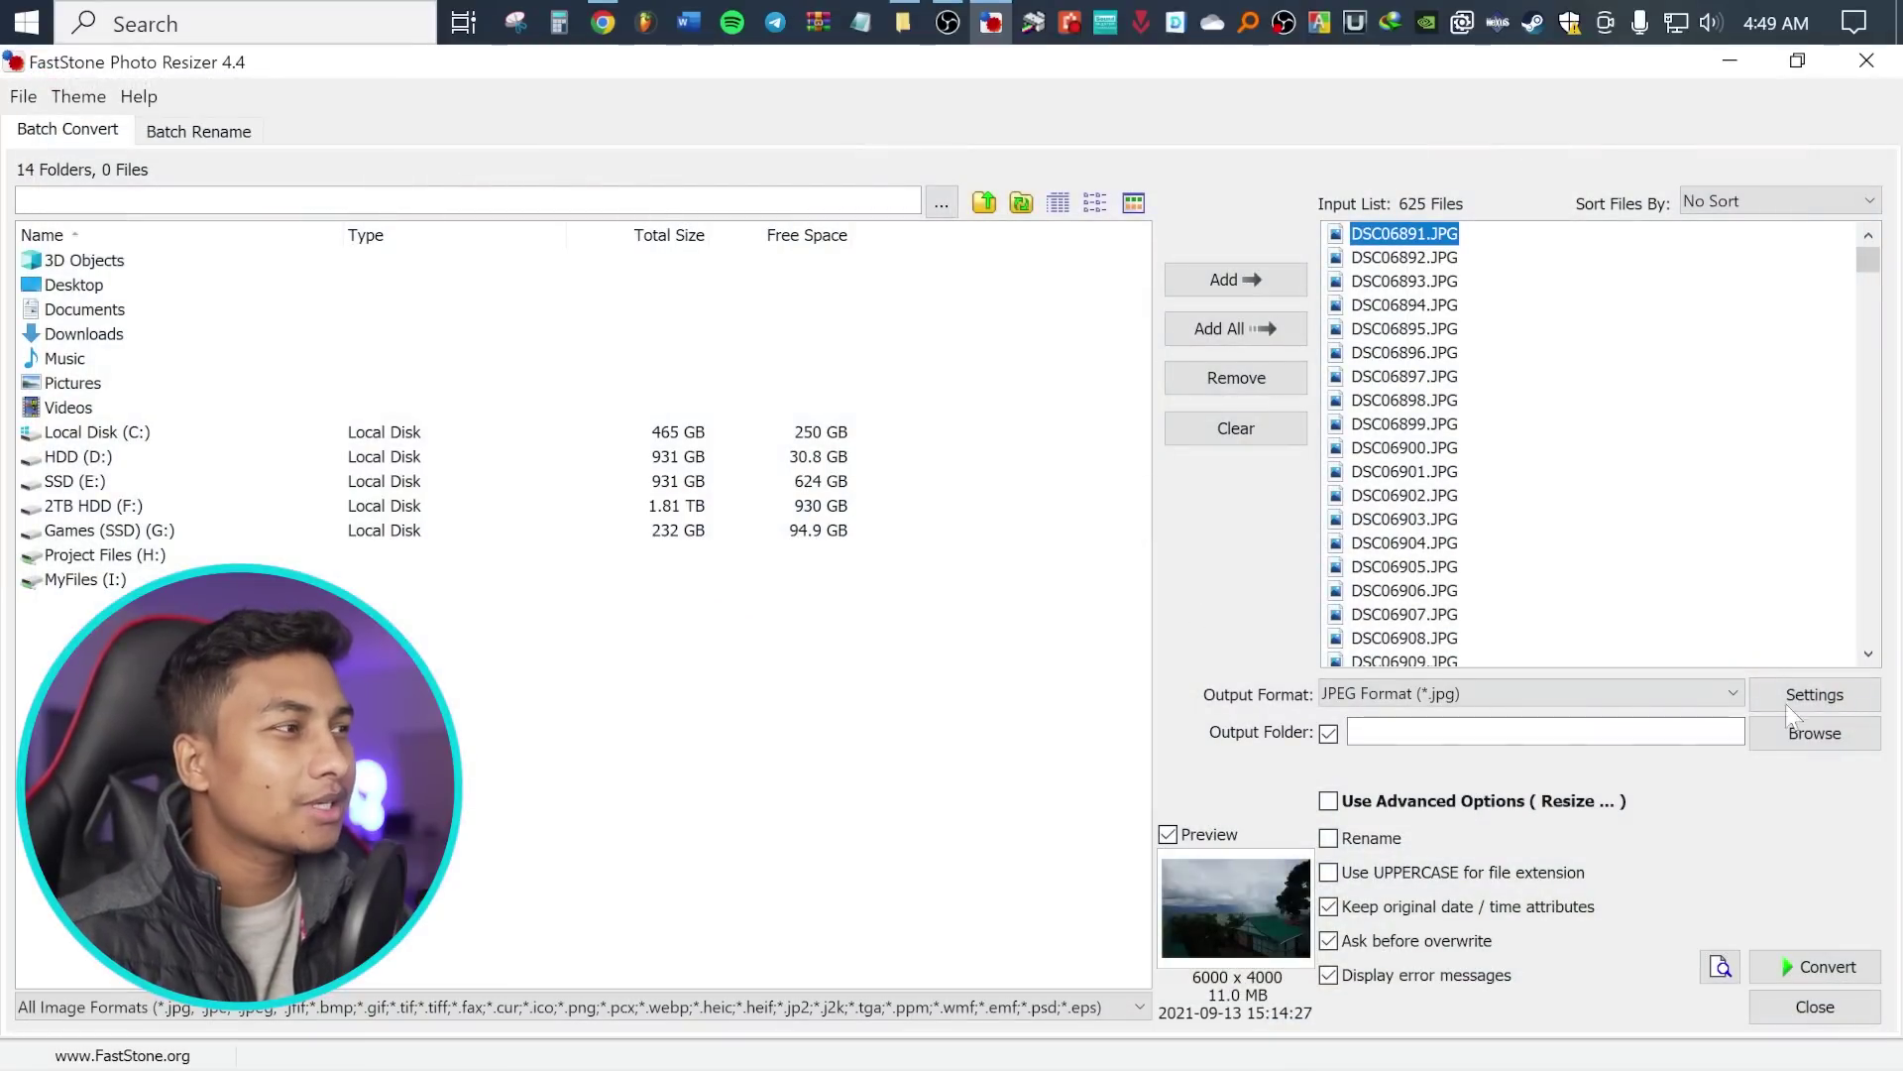
pyautogui.click(1787, 704)
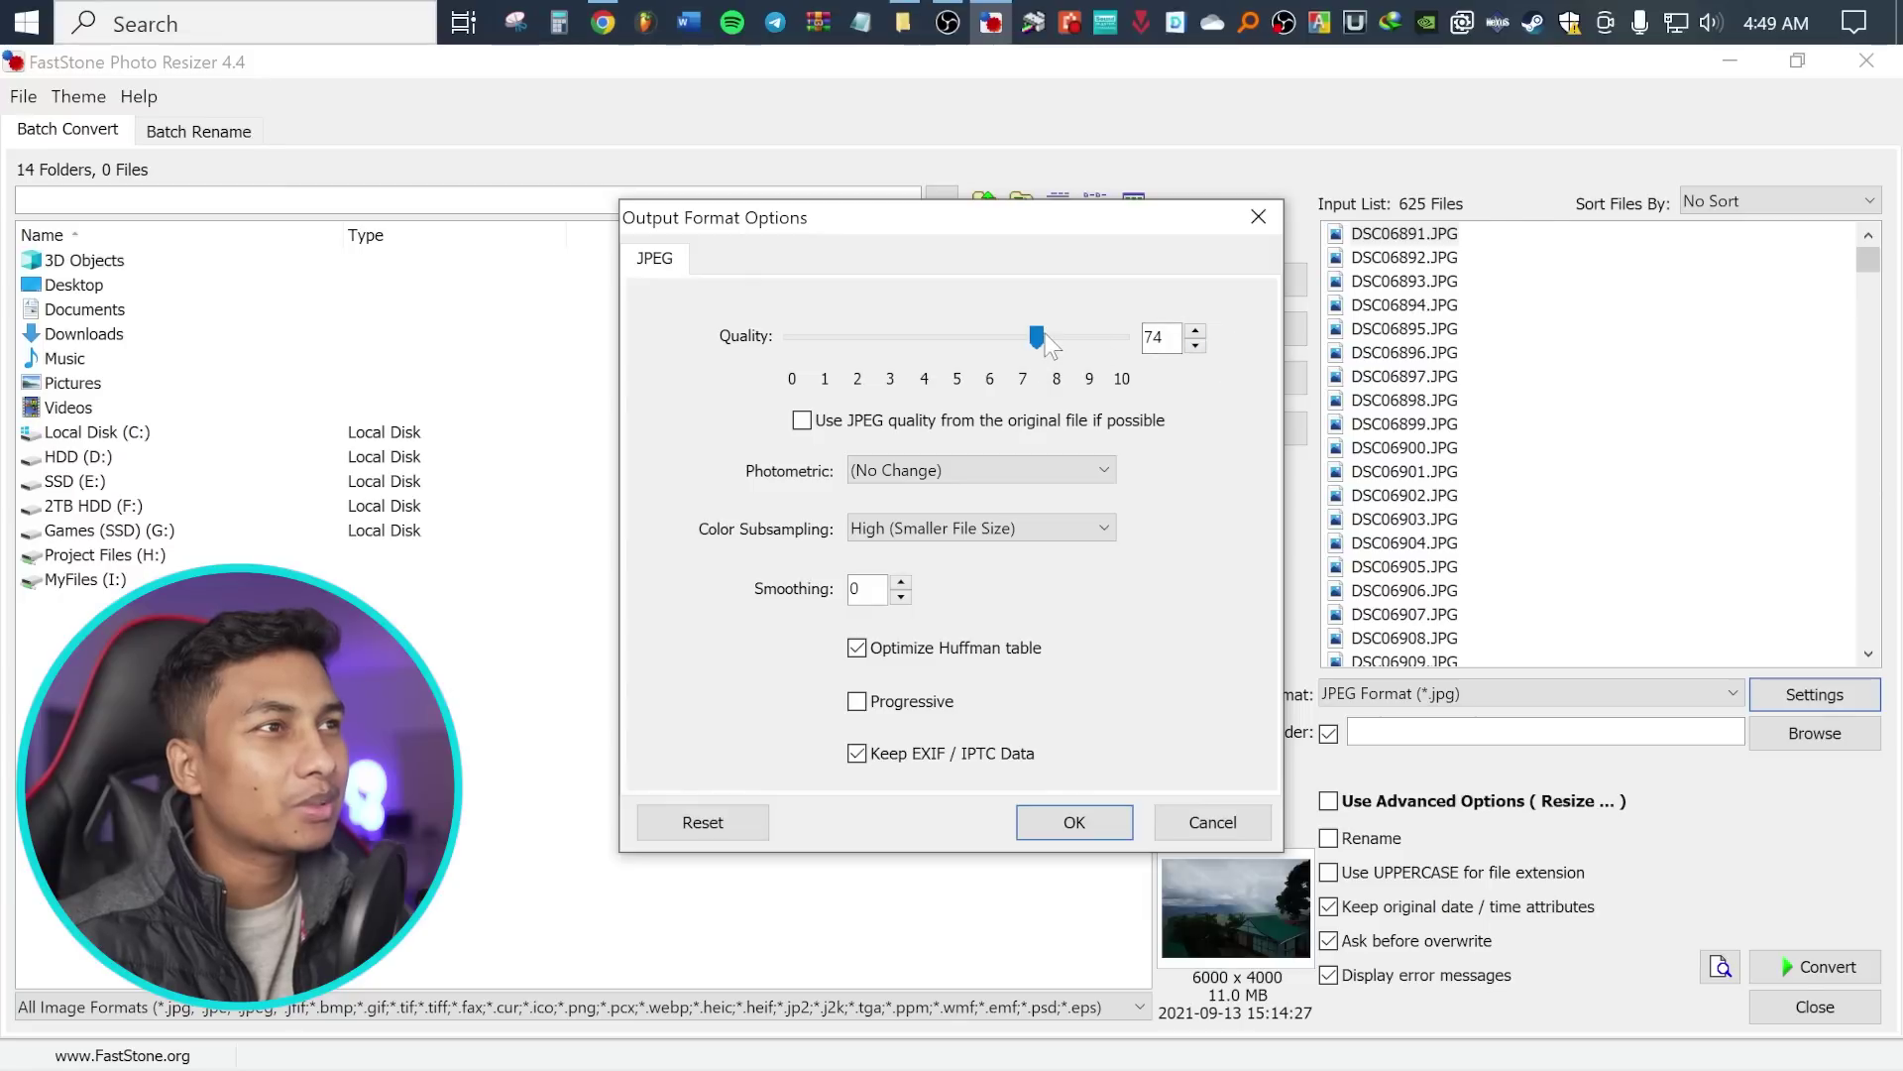
pyautogui.moveTo(1049, 345); pyautogui.dragTo(1043, 343)
pyautogui.click(1069, 819)
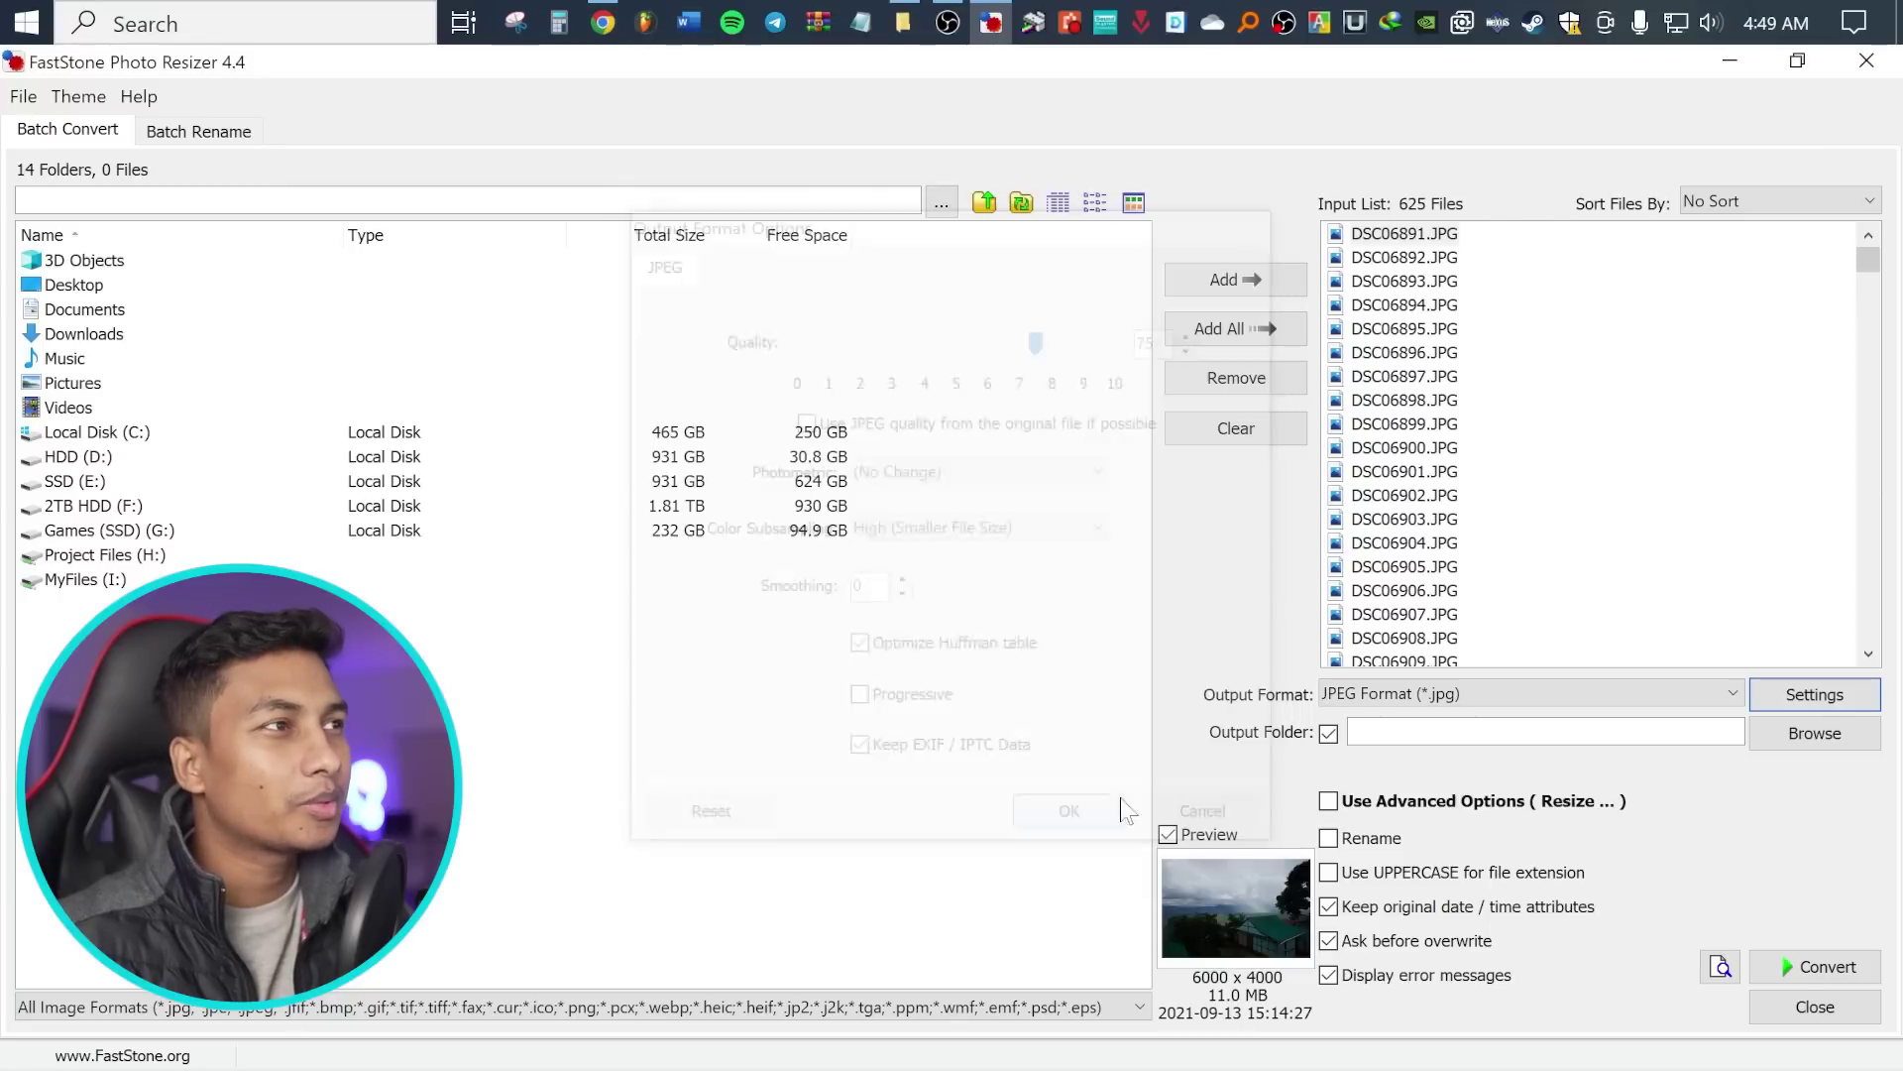
# Preview the conversion of DSC06891.JPG again with the new quality and compare the sky, rainbow and roof details
pyautogui.rightClick(1386, 233)
pyautogui.click(1468, 244)
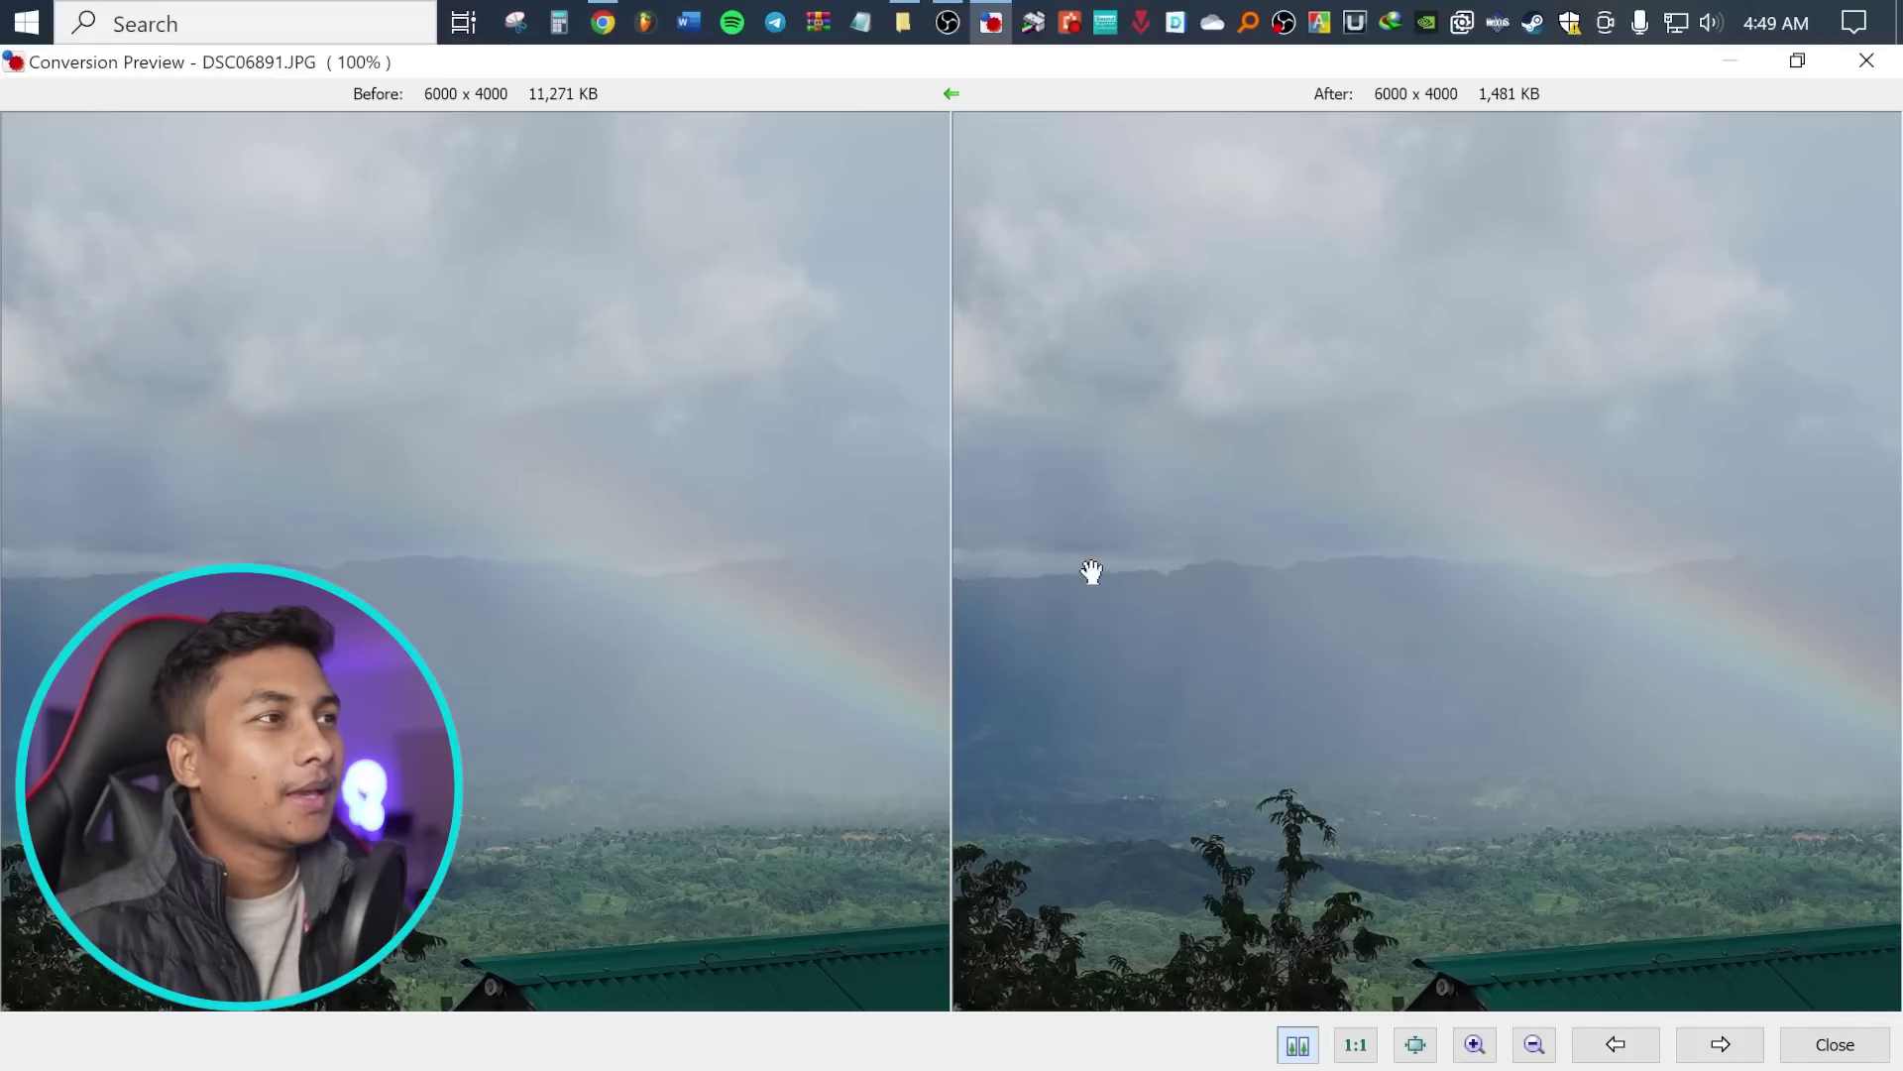
pyautogui.moveTo(1092, 572); pyautogui.dragTo(1168, 513)
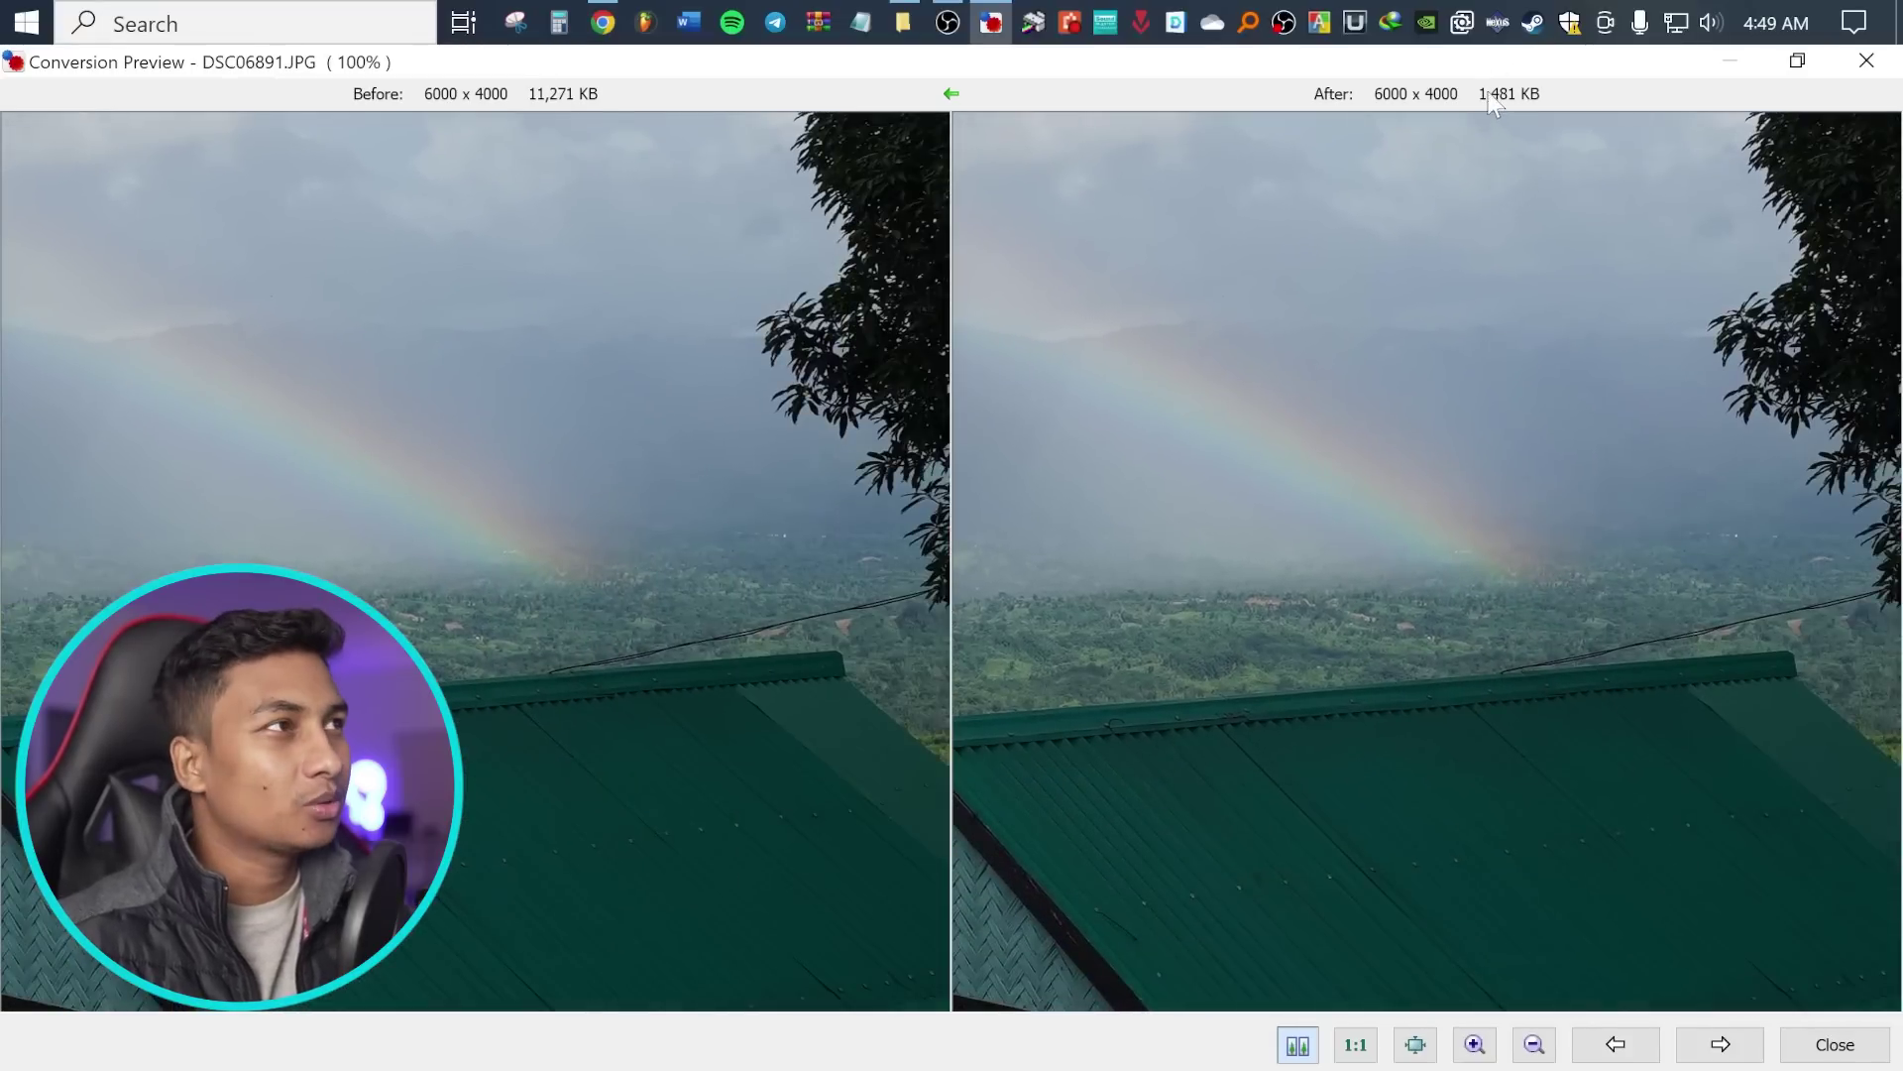
pyautogui.scroll(-2, 1460, 416)
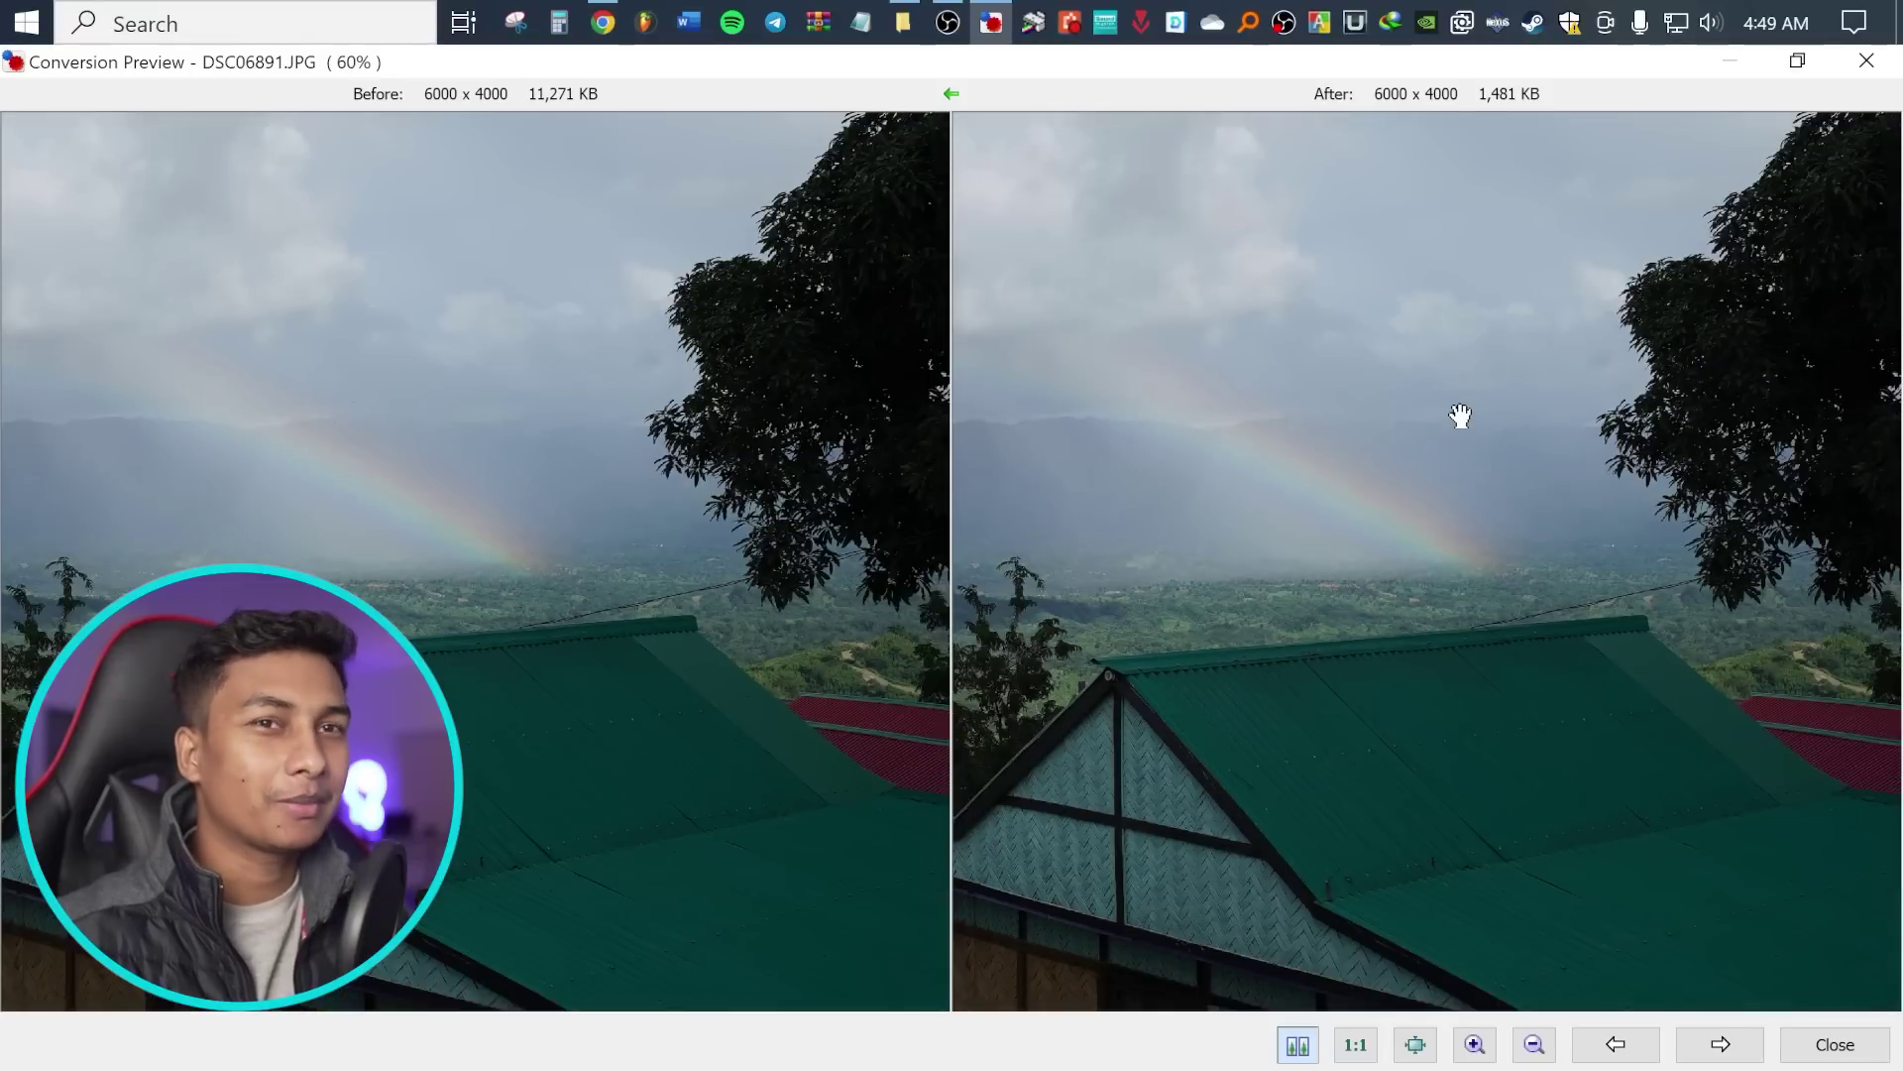
pyautogui.moveTo(1460, 415); pyautogui.dragTo(1439, 483)
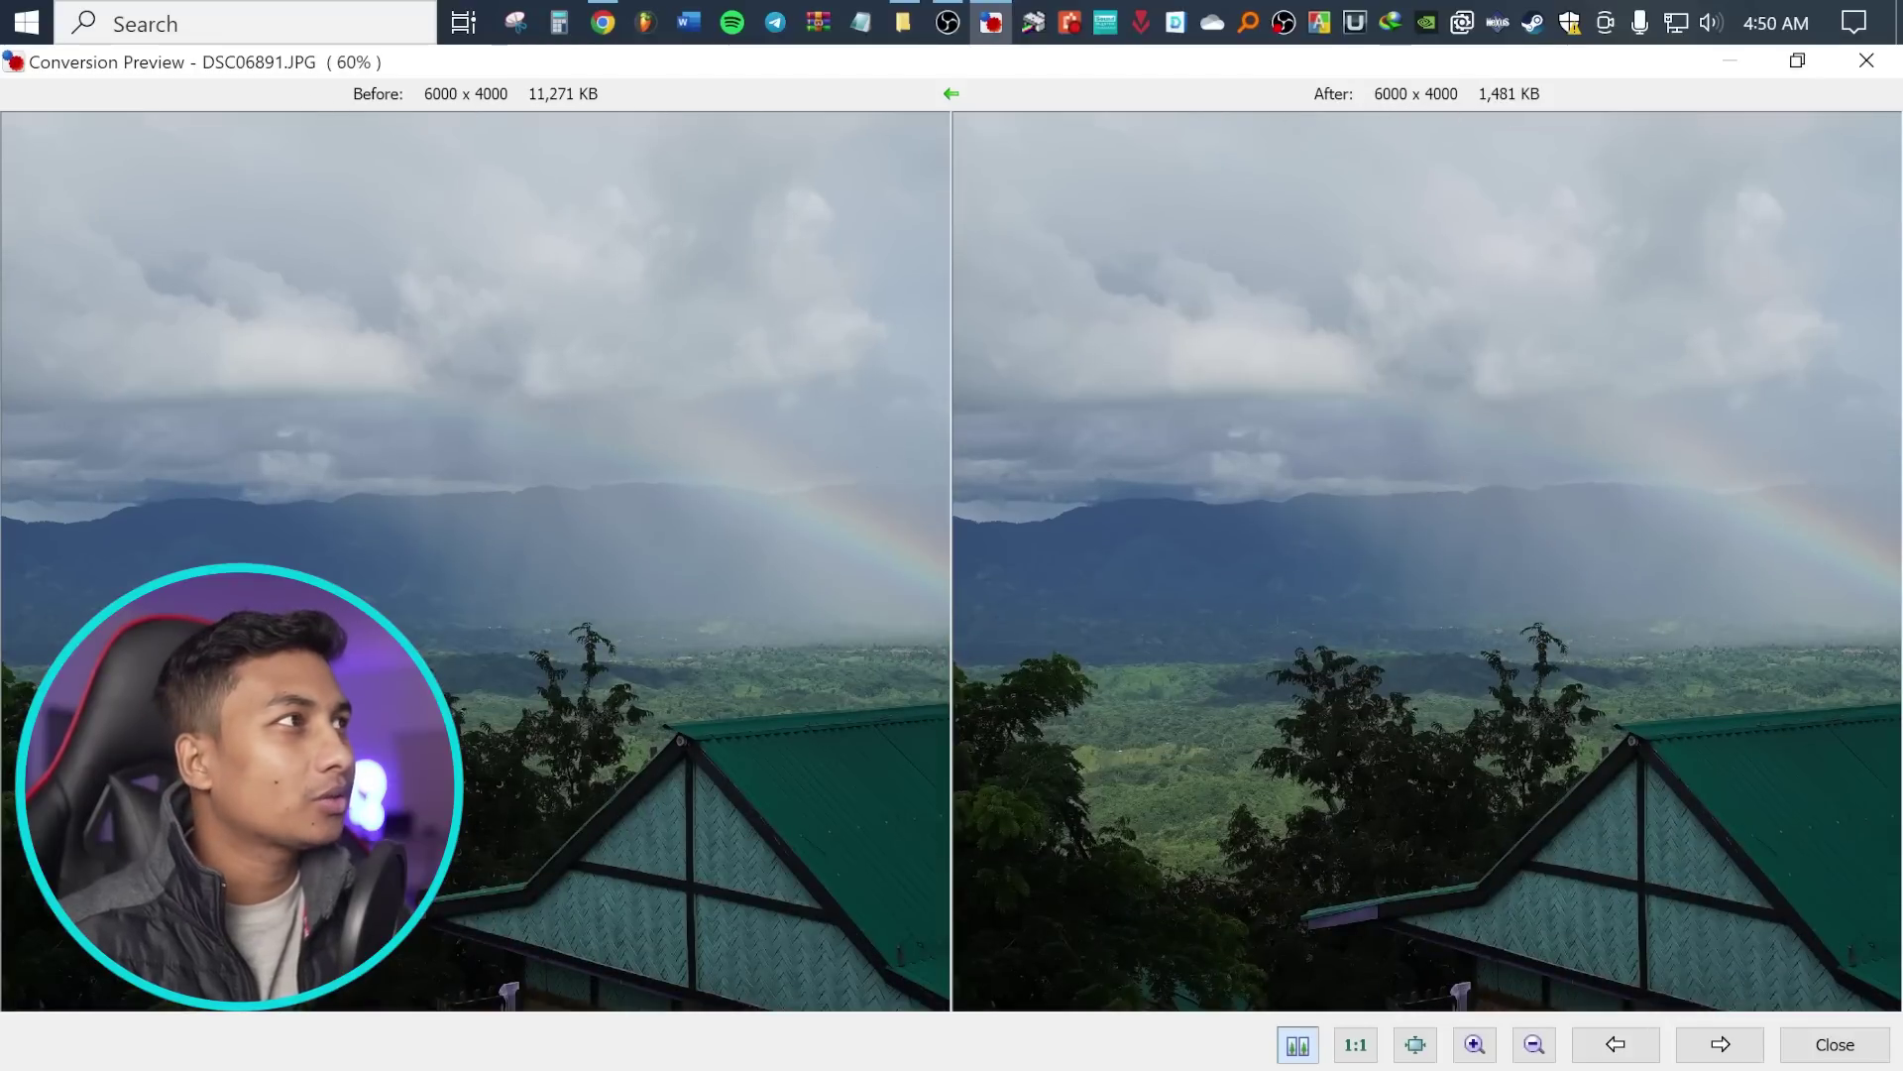
pyautogui.click(1866, 60)
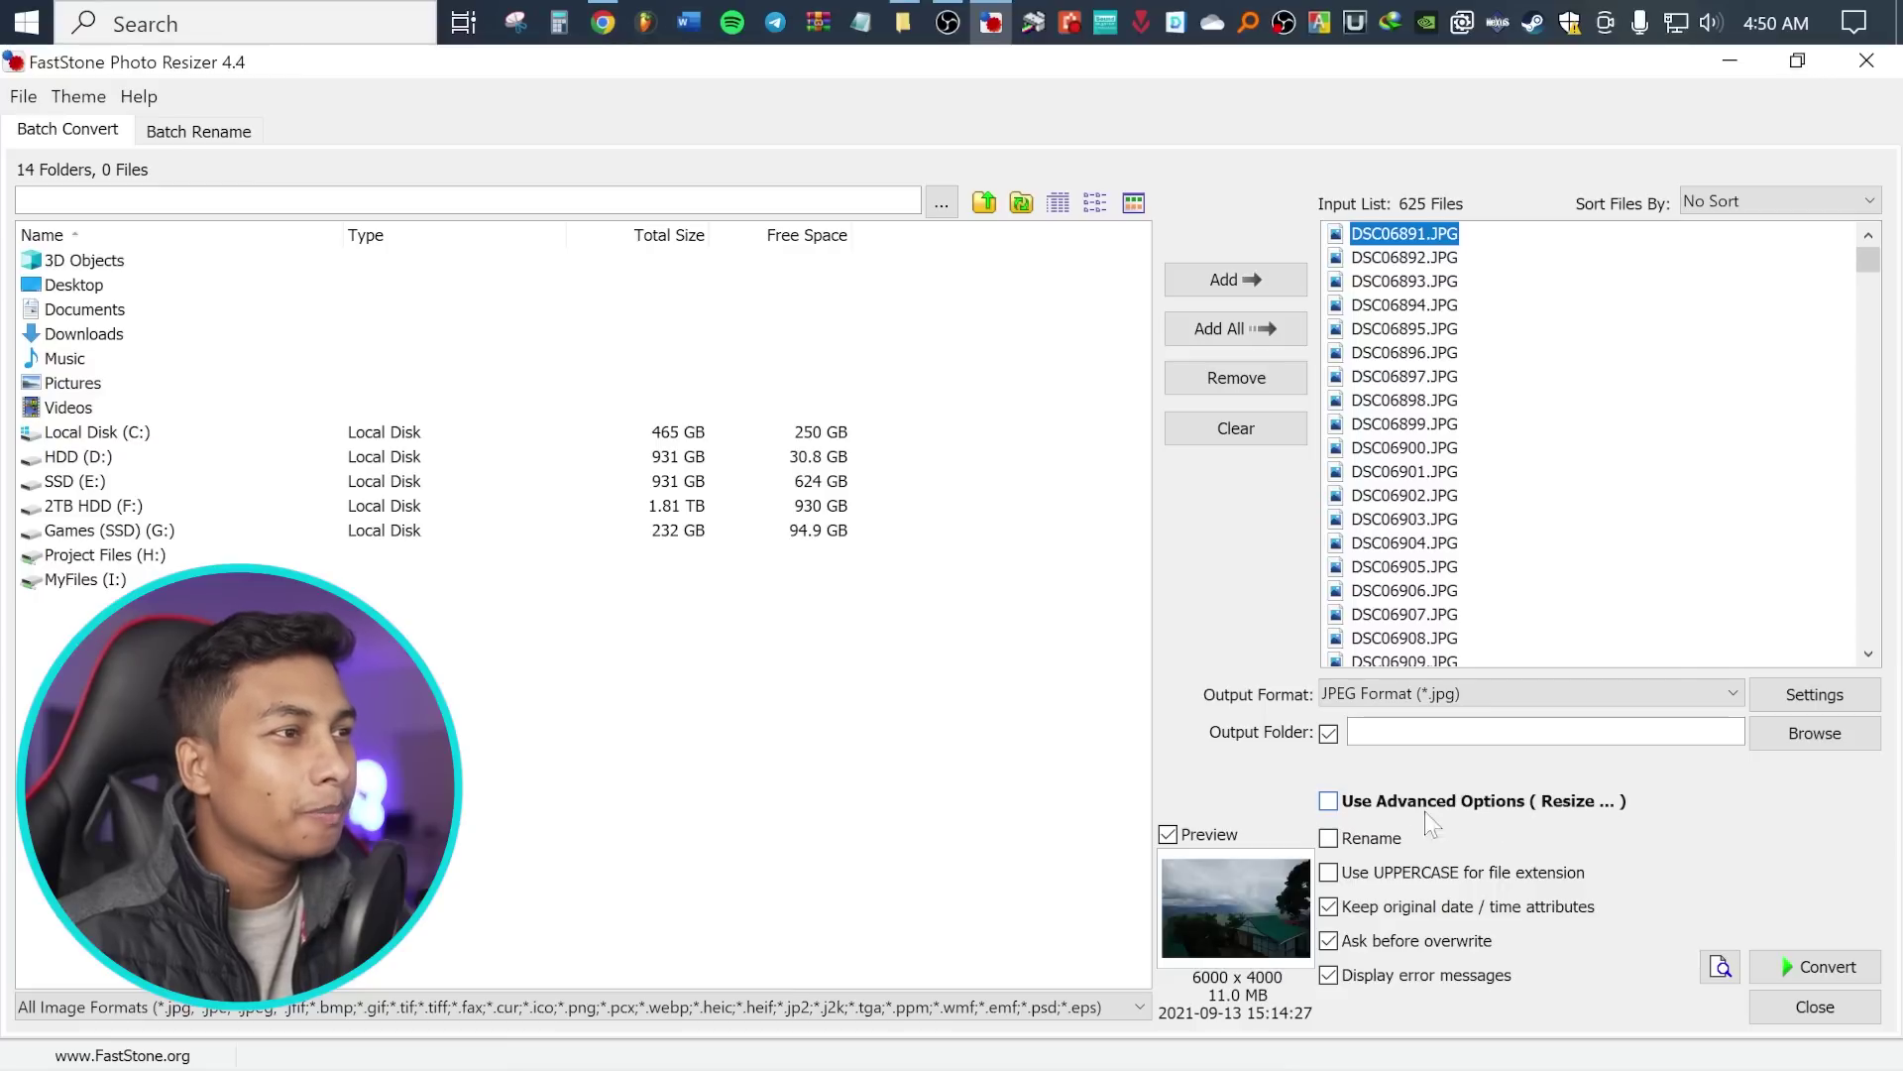
# Turn on the advanced options, review the resize modes and enable resizing by percentage at 50%
pyautogui.click(1330, 802)
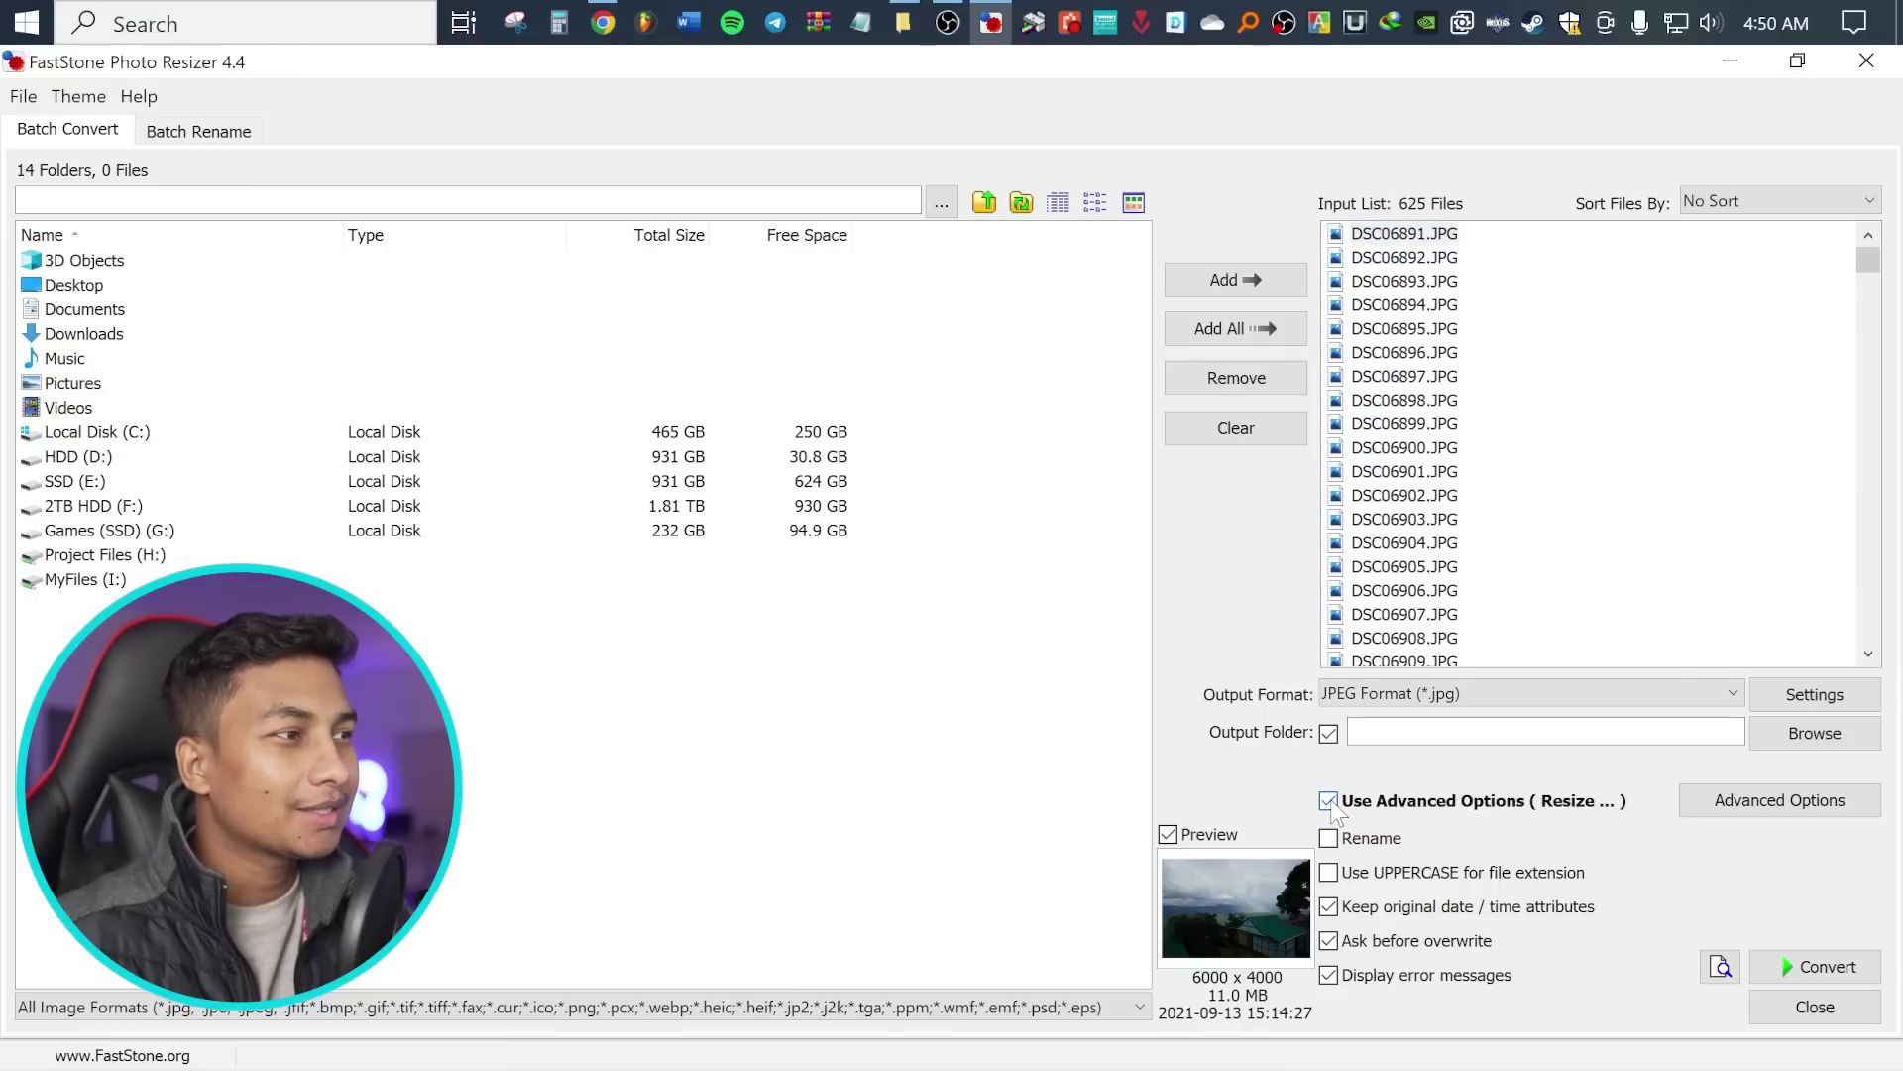
pyautogui.click(1727, 807)
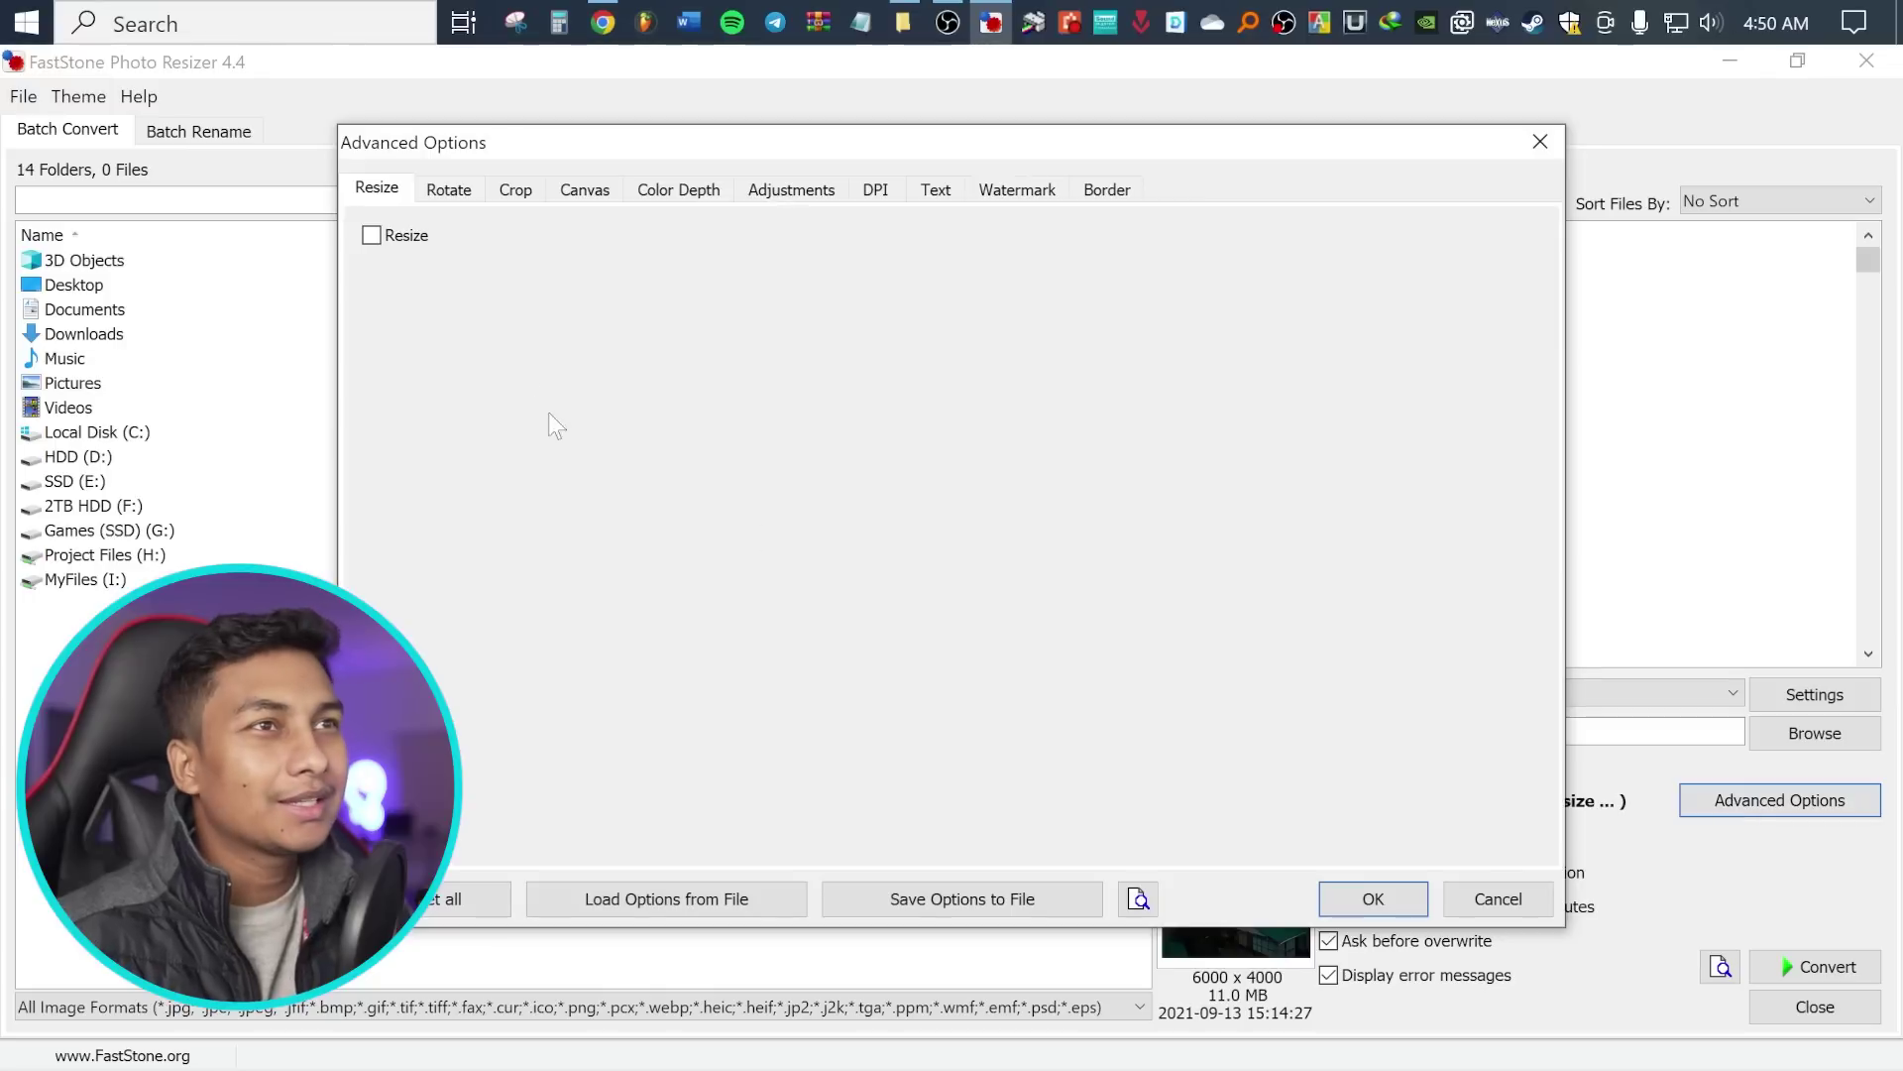
pyautogui.click(387, 245)
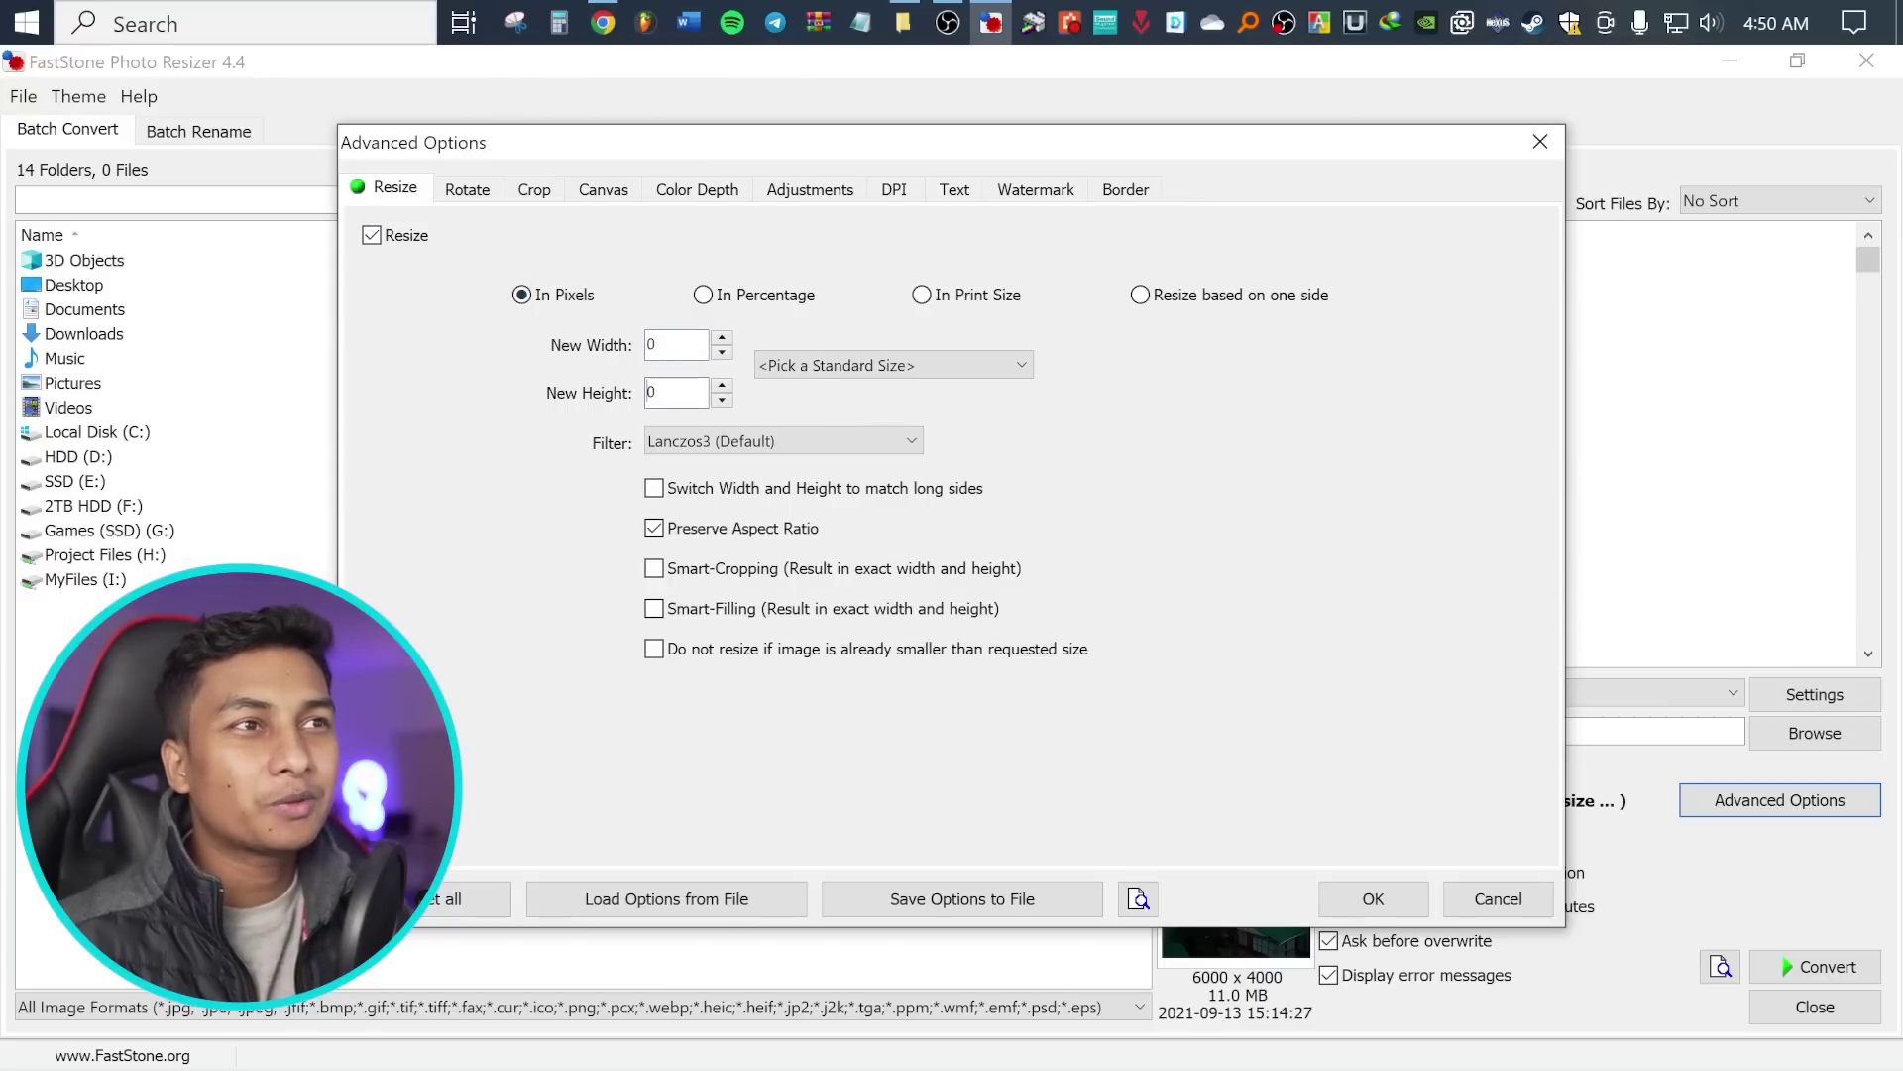
pyautogui.click(786, 298)
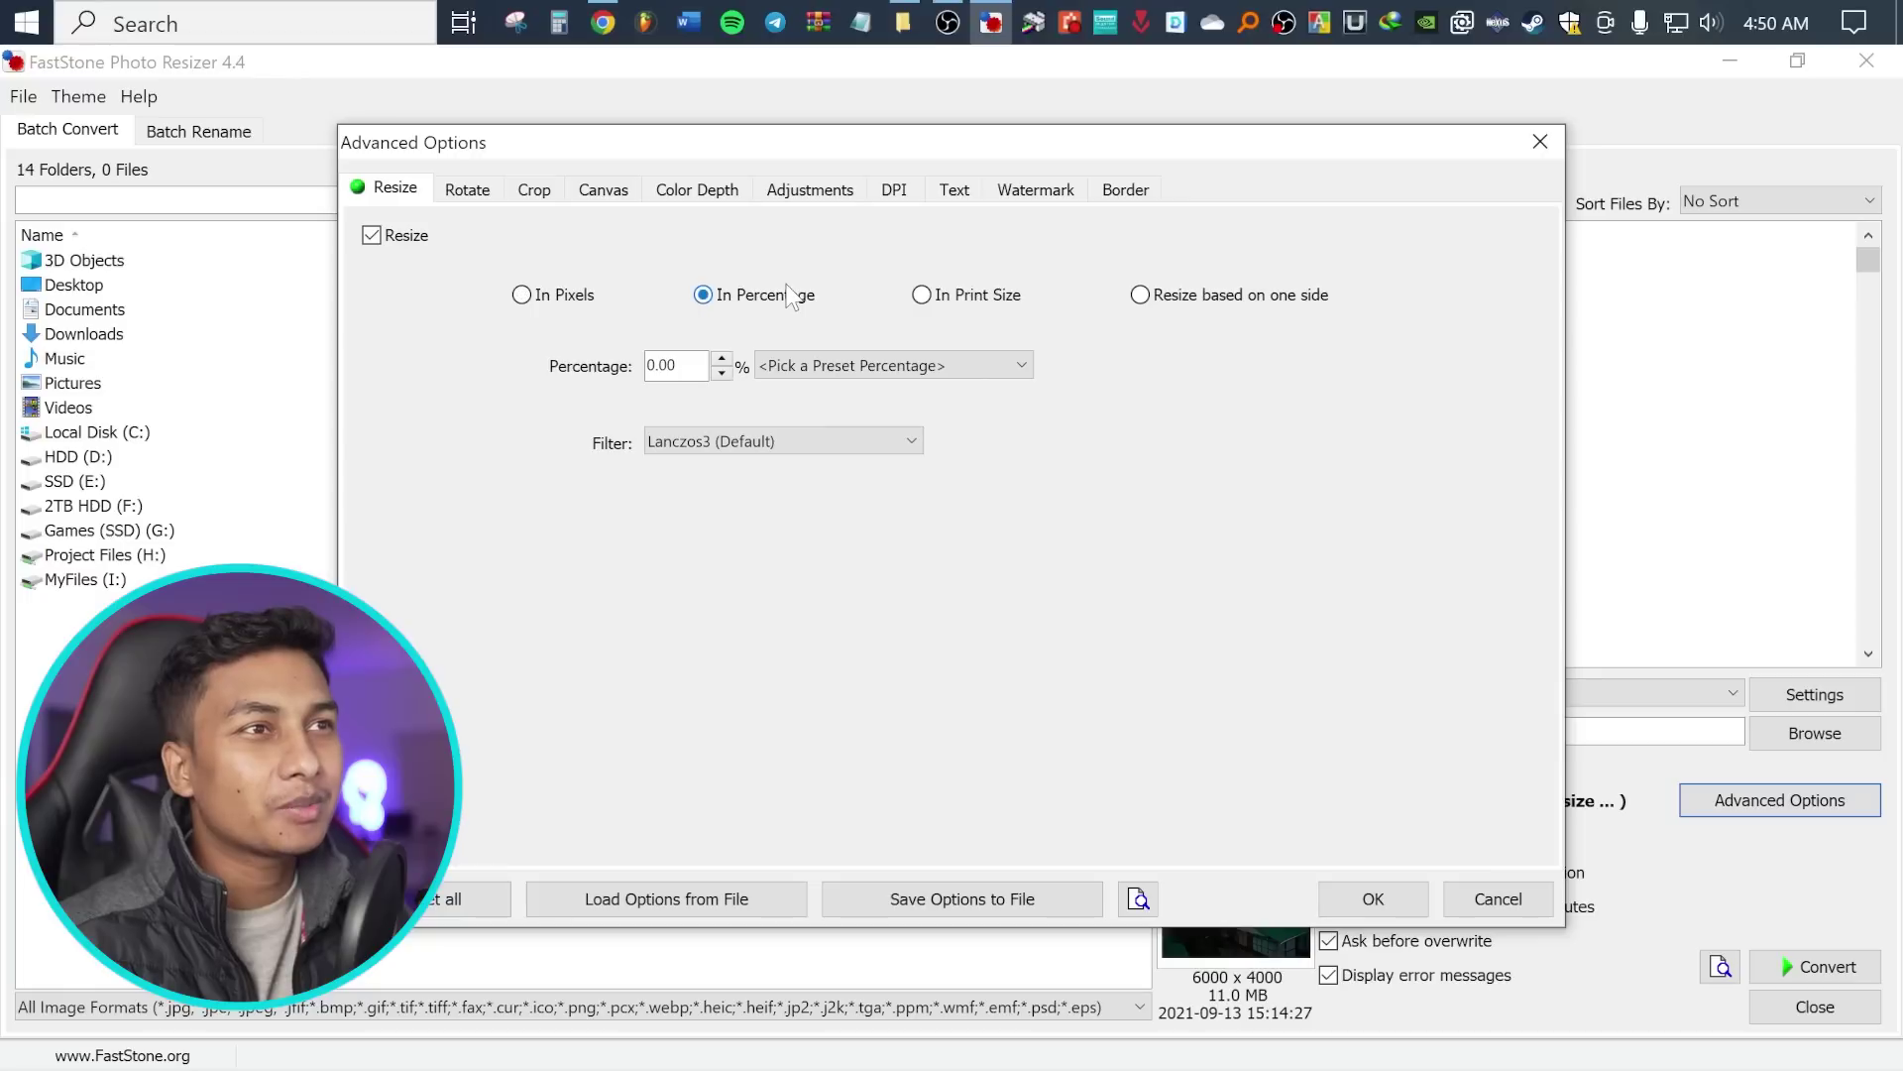
pyautogui.click(999, 297)
pyautogui.click(1234, 300)
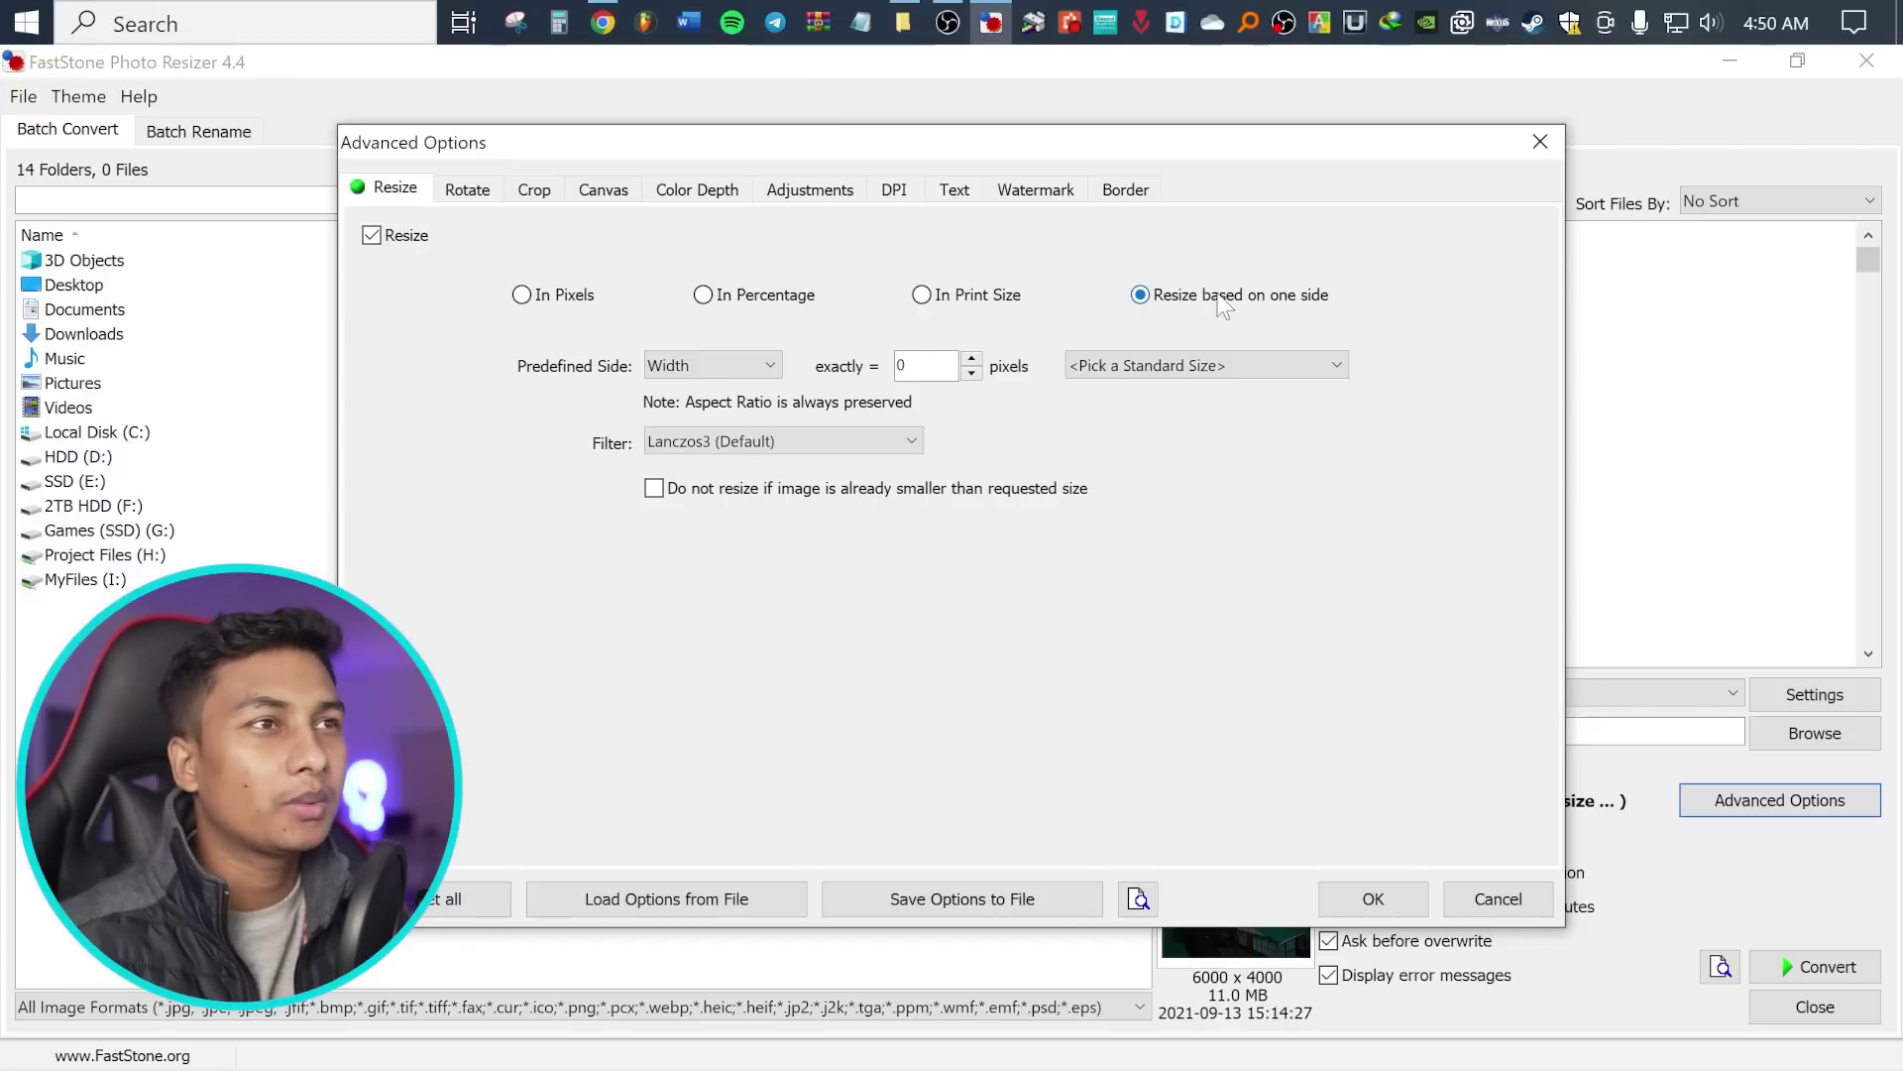
pyautogui.click(768, 296)
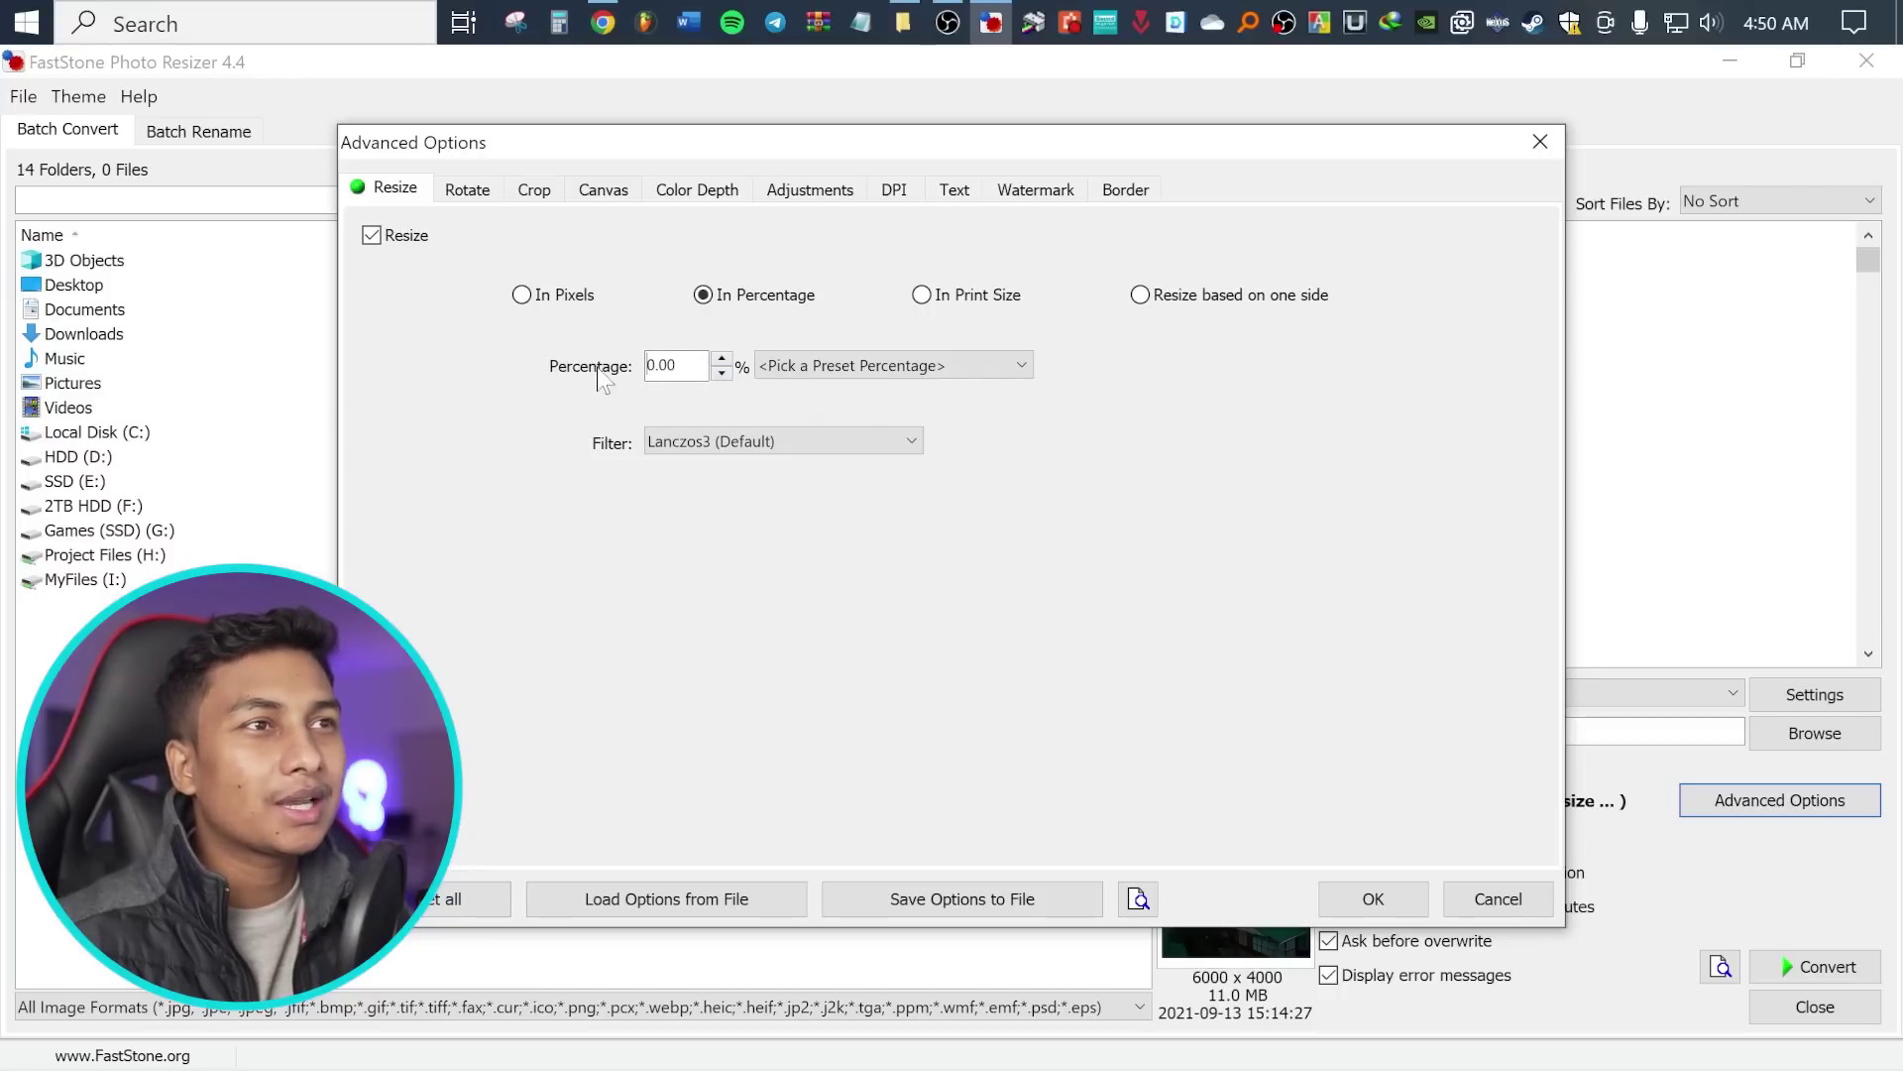
pyautogui.write('80')
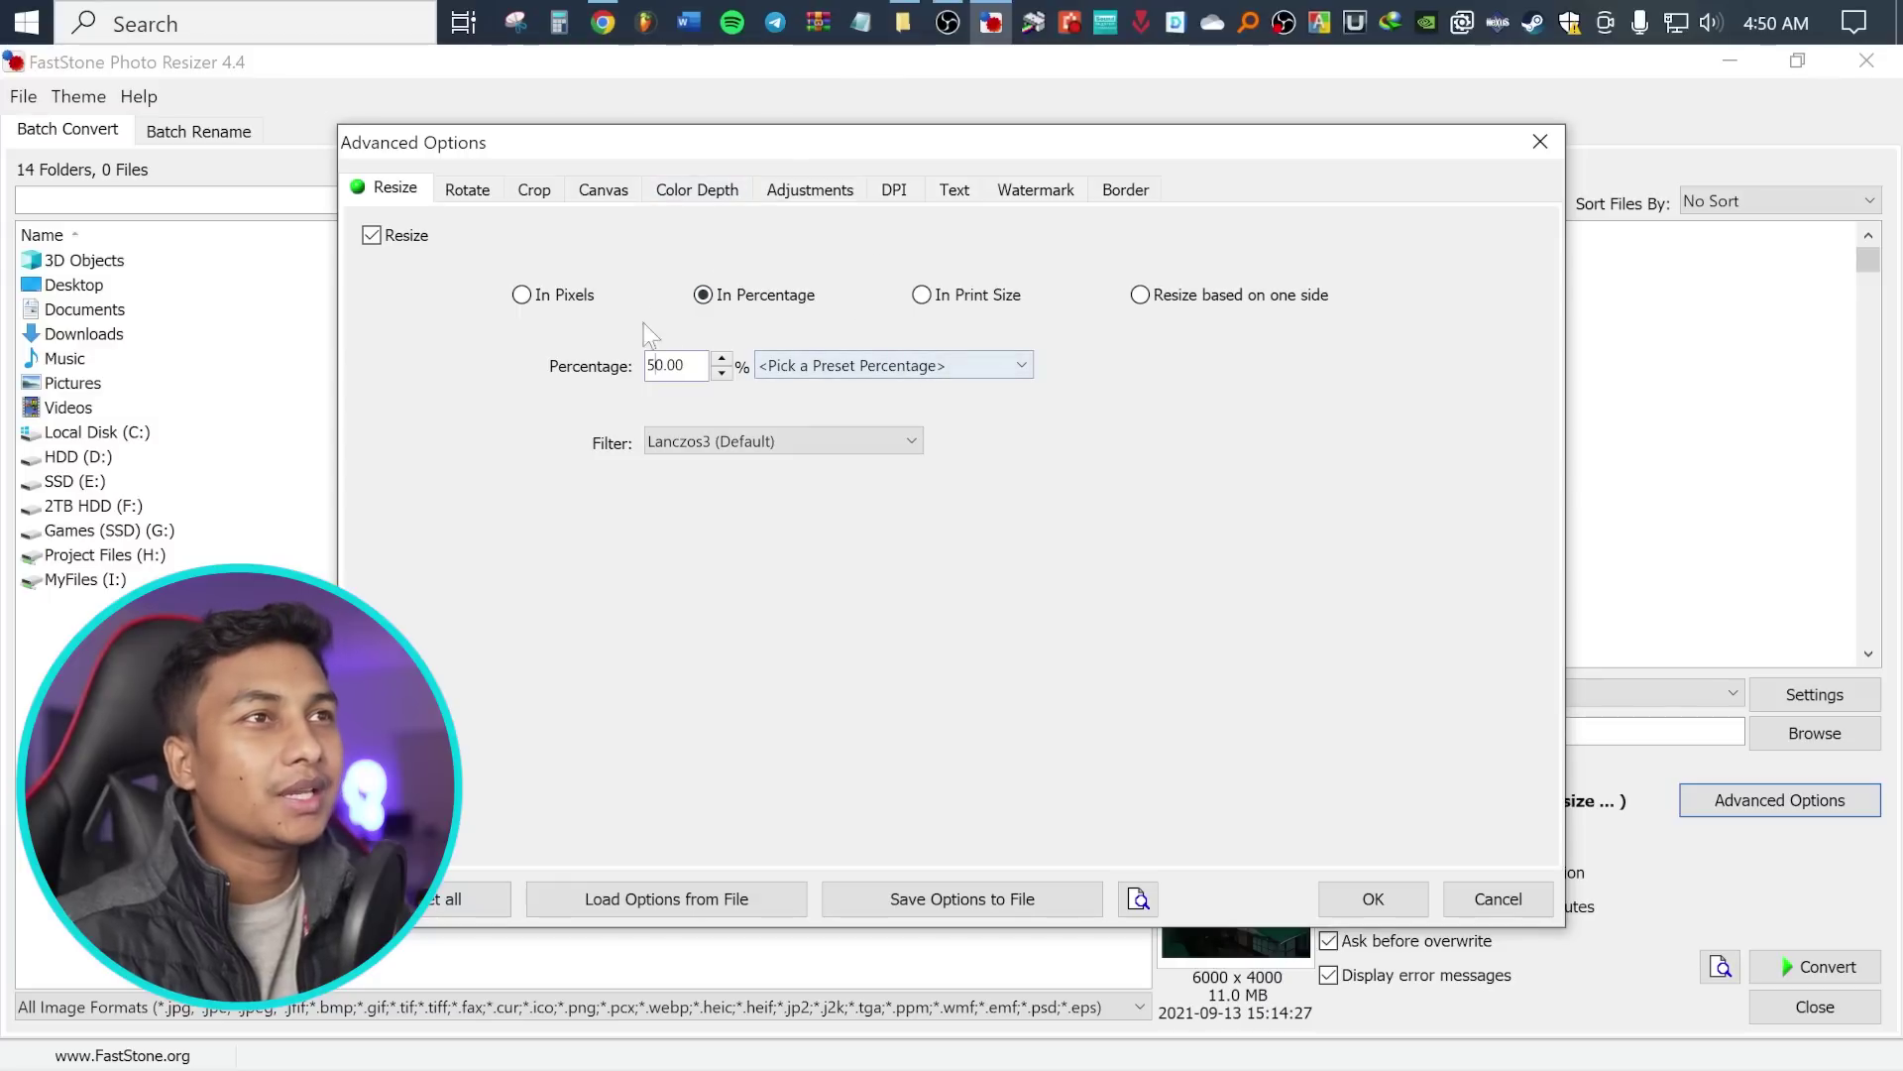
# Examine the Flip / Rotate, Crop and Change Canvas Size settings, leaving all three options off
pyautogui.click(467, 188)
pyautogui.click(419, 234)
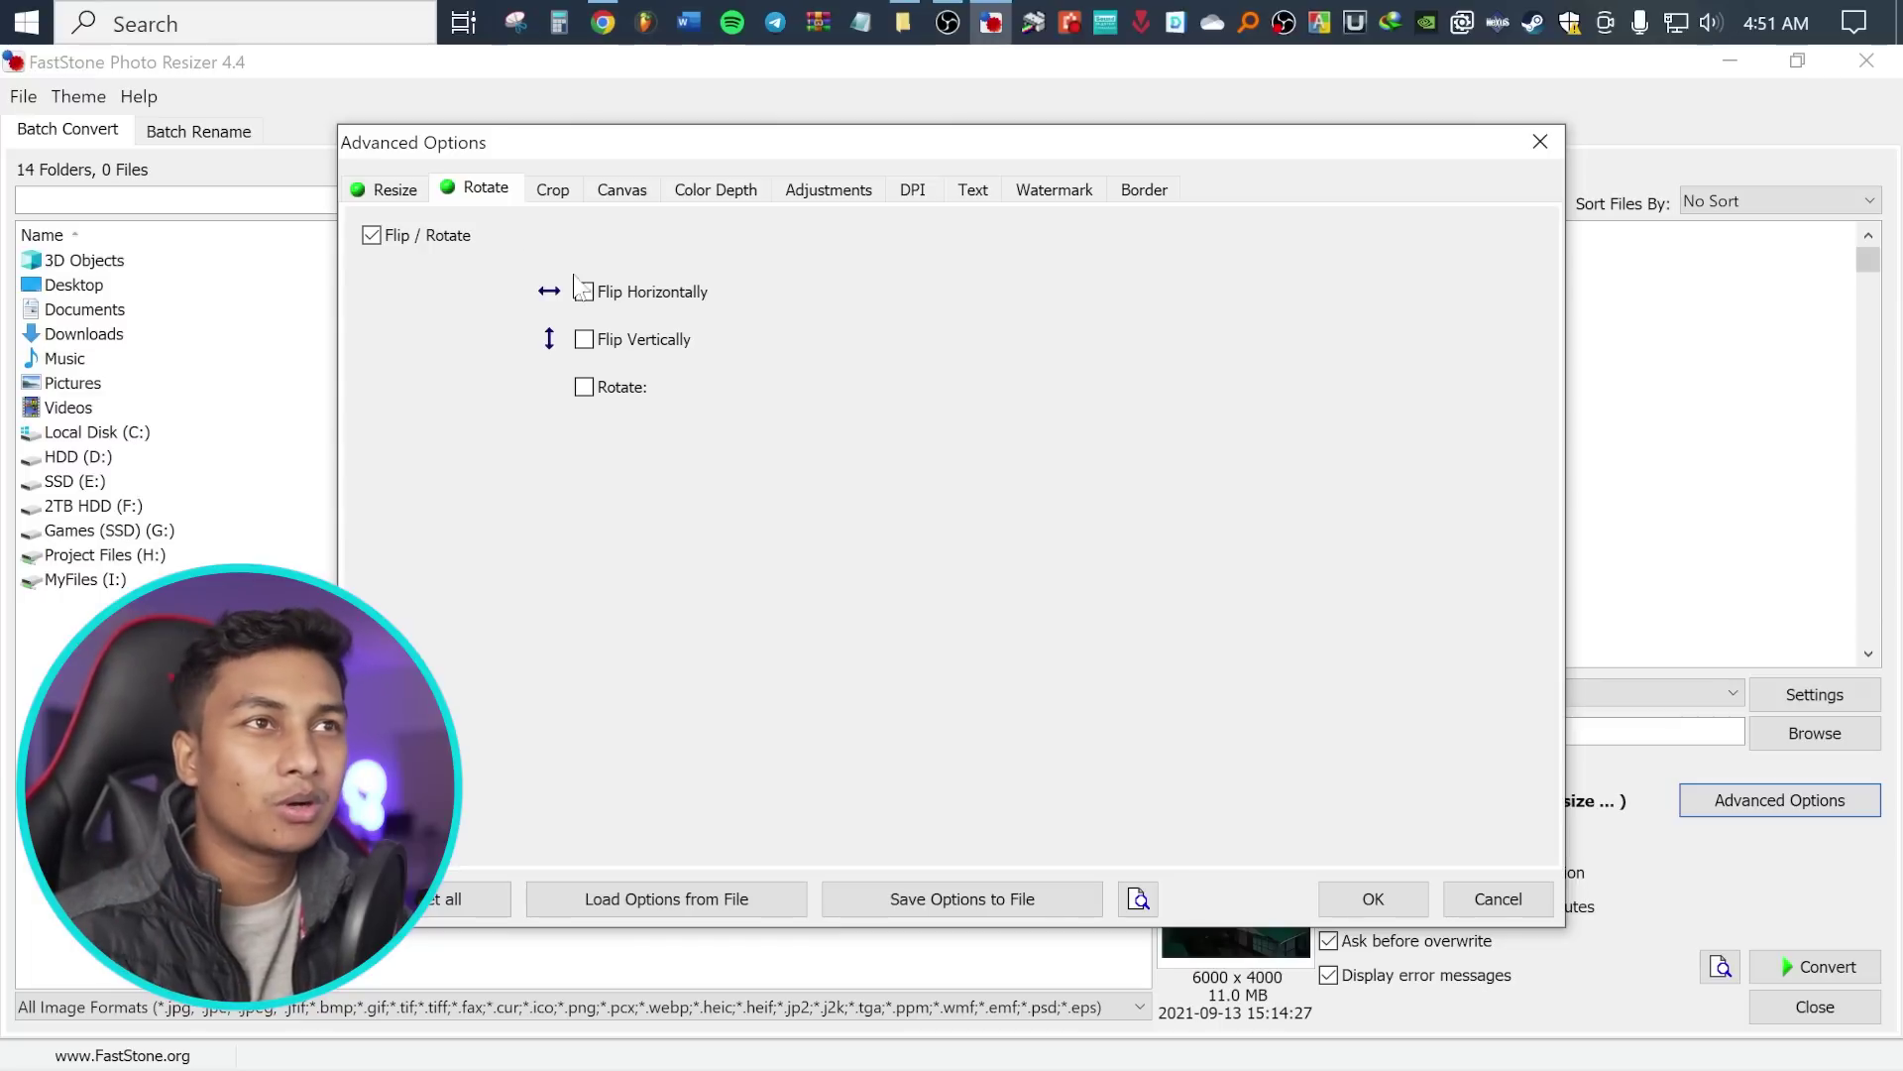
pyautogui.click(432, 241)
pyautogui.click(552, 189)
pyautogui.click(415, 243)
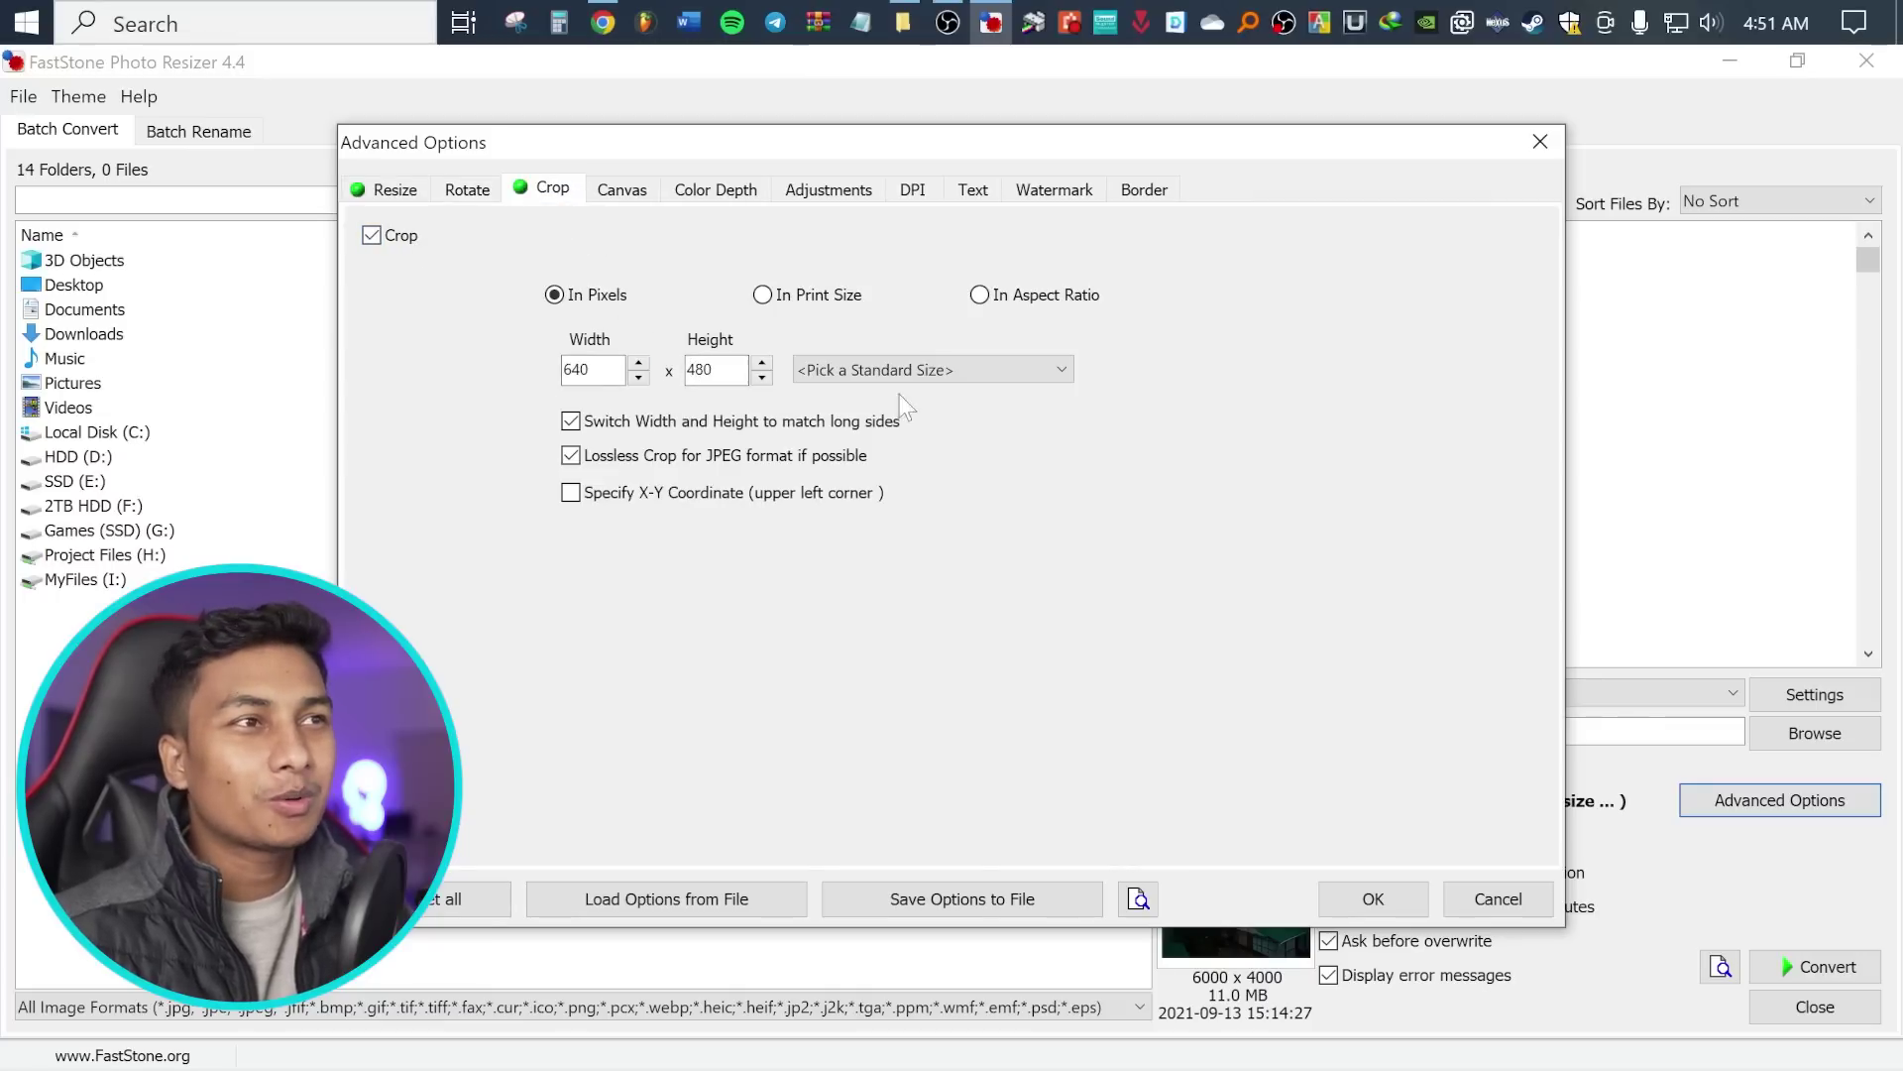
pyautogui.click(381, 238)
pyautogui.click(595, 190)
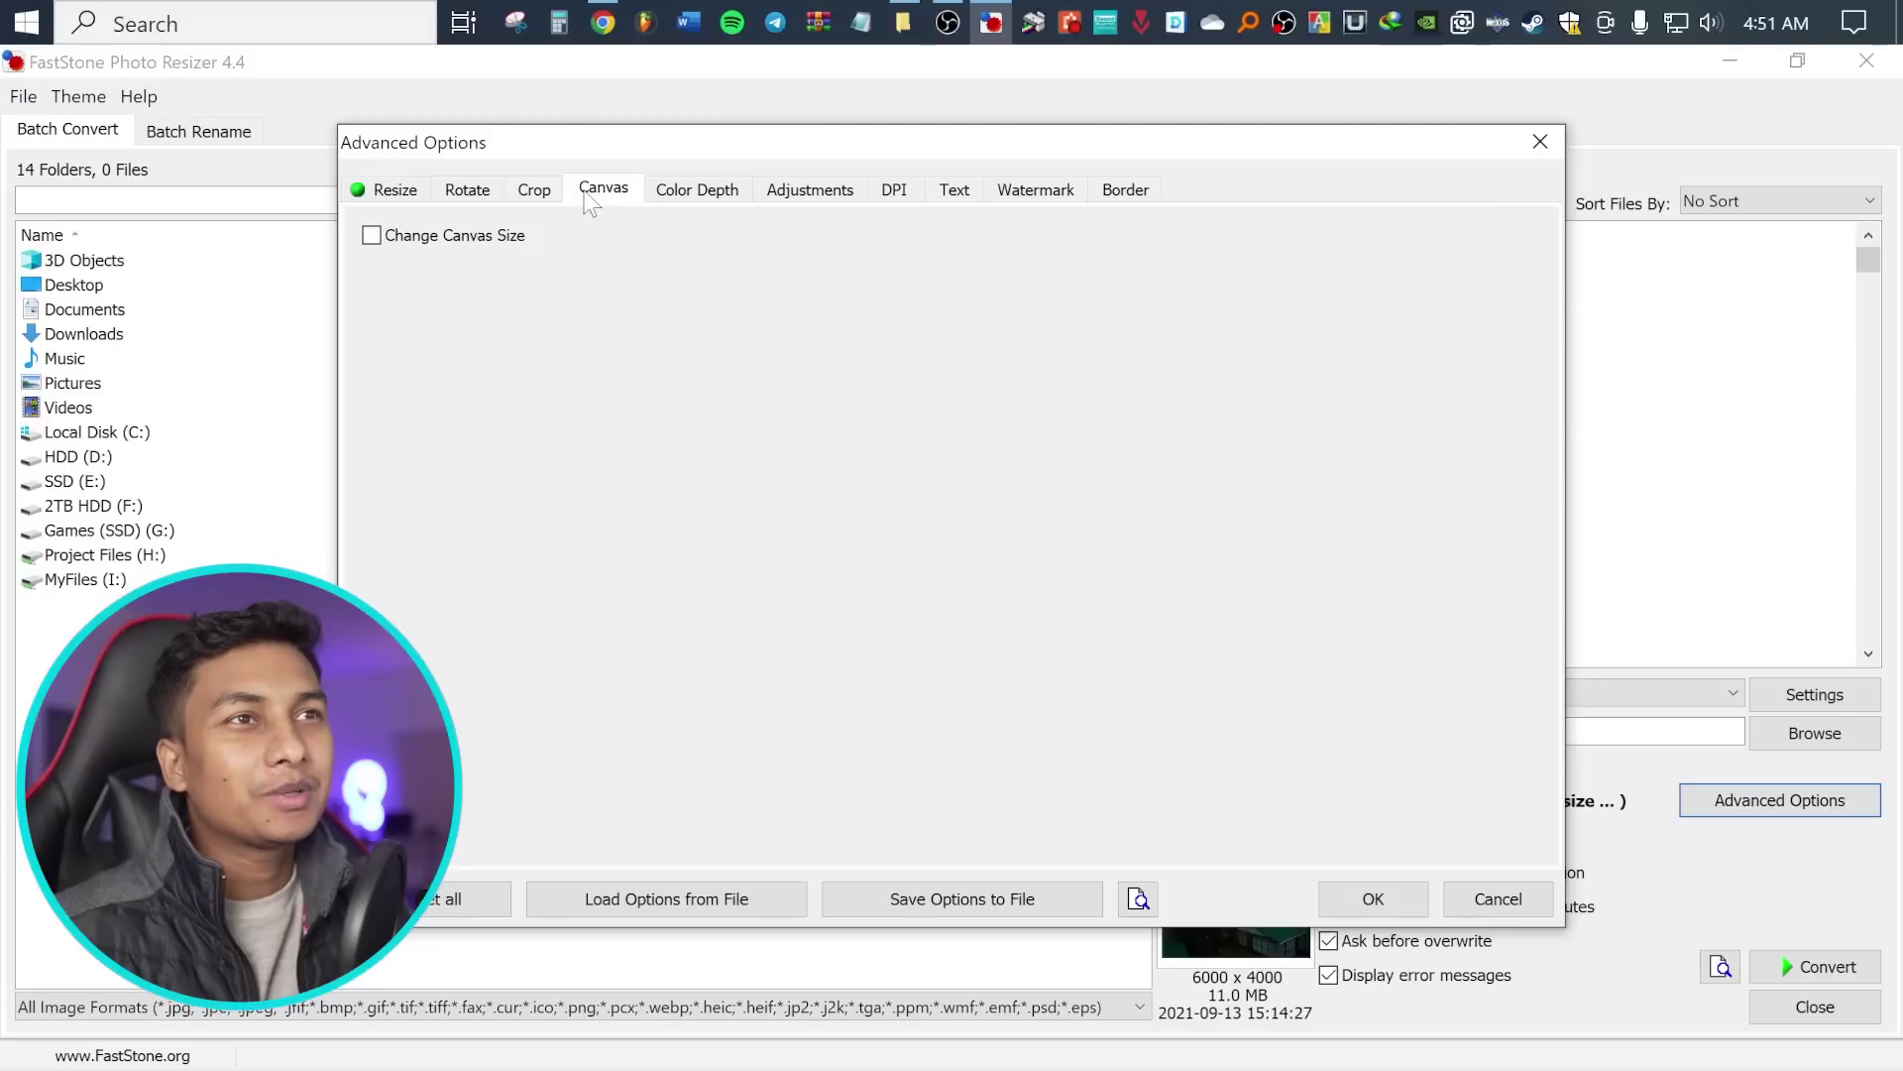
pyautogui.click(452, 237)
pyautogui.click(497, 234)
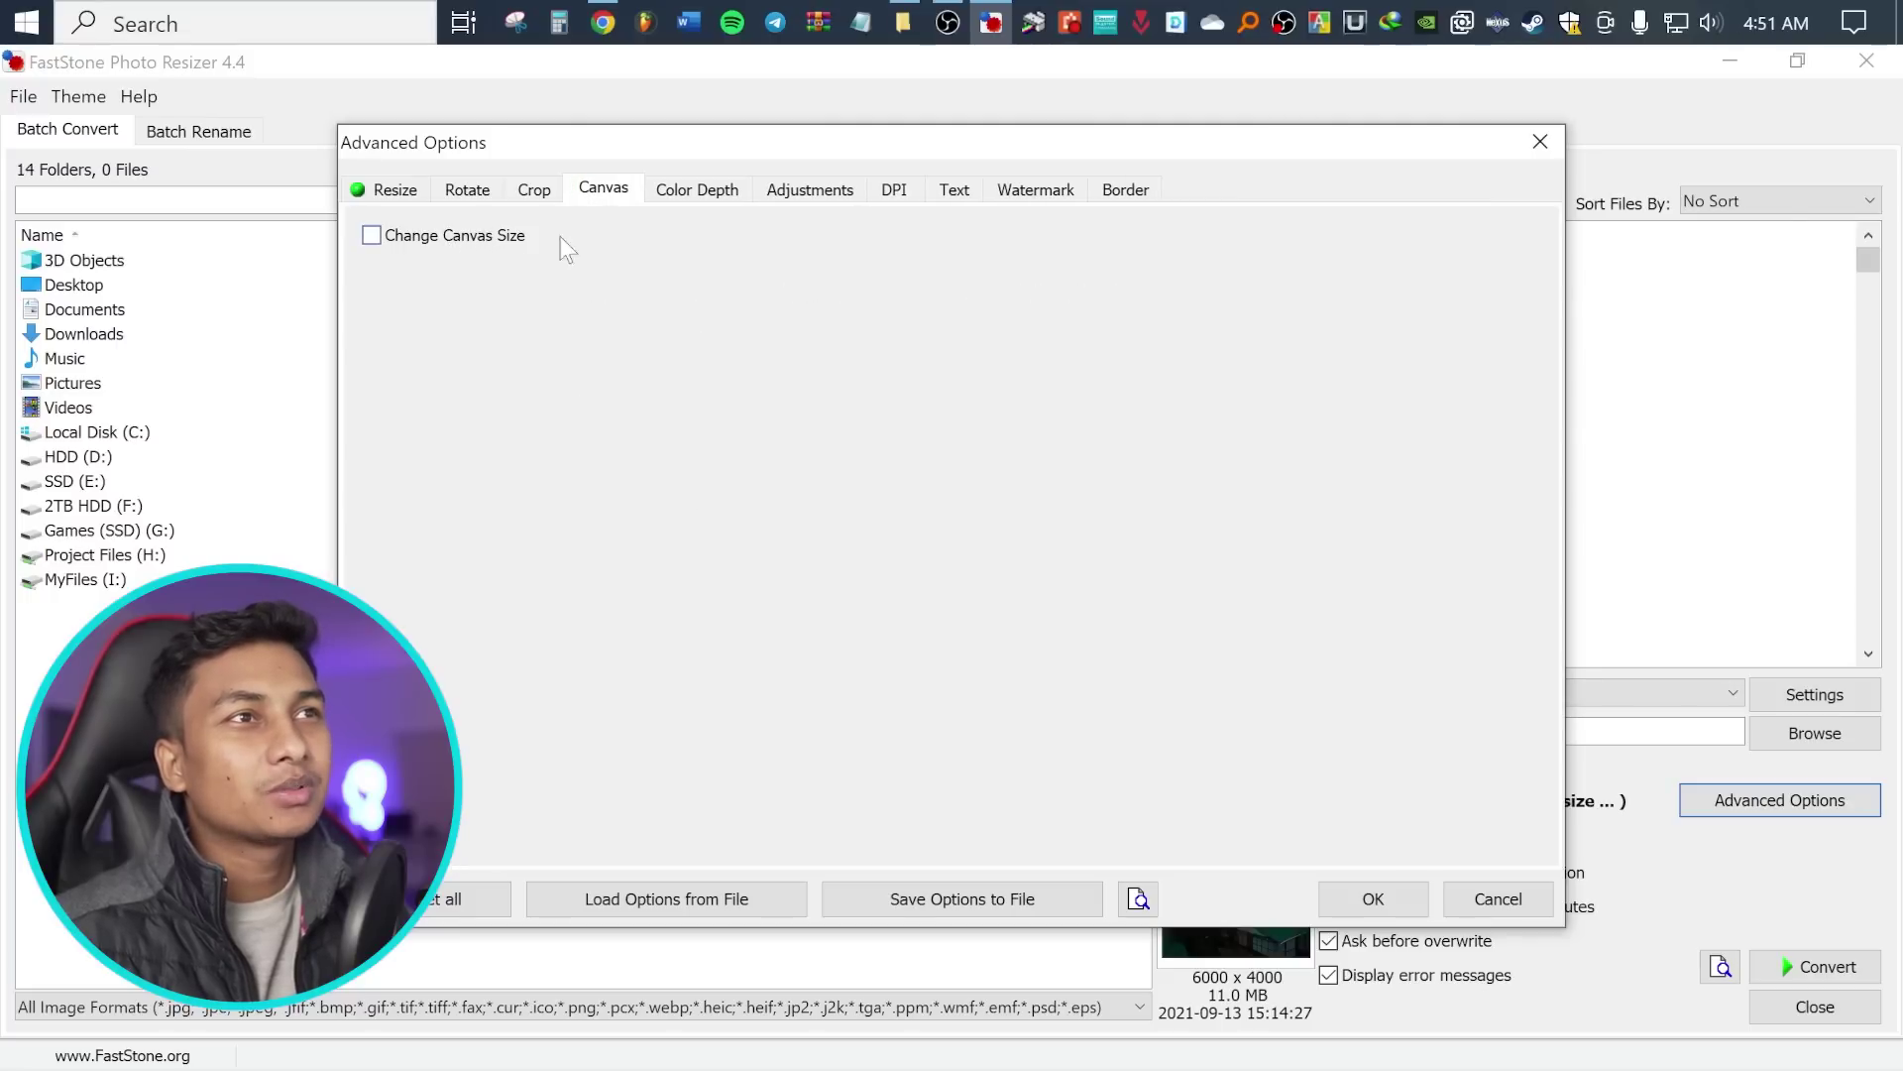
# Look through the Color Depth, Adjustments, DPI and Text options and enable adding a watermark to the photos
pyautogui.click(699, 191)
pyautogui.click(808, 189)
pyautogui.click(895, 196)
pyautogui.click(956, 192)
pyautogui.click(1008, 199)
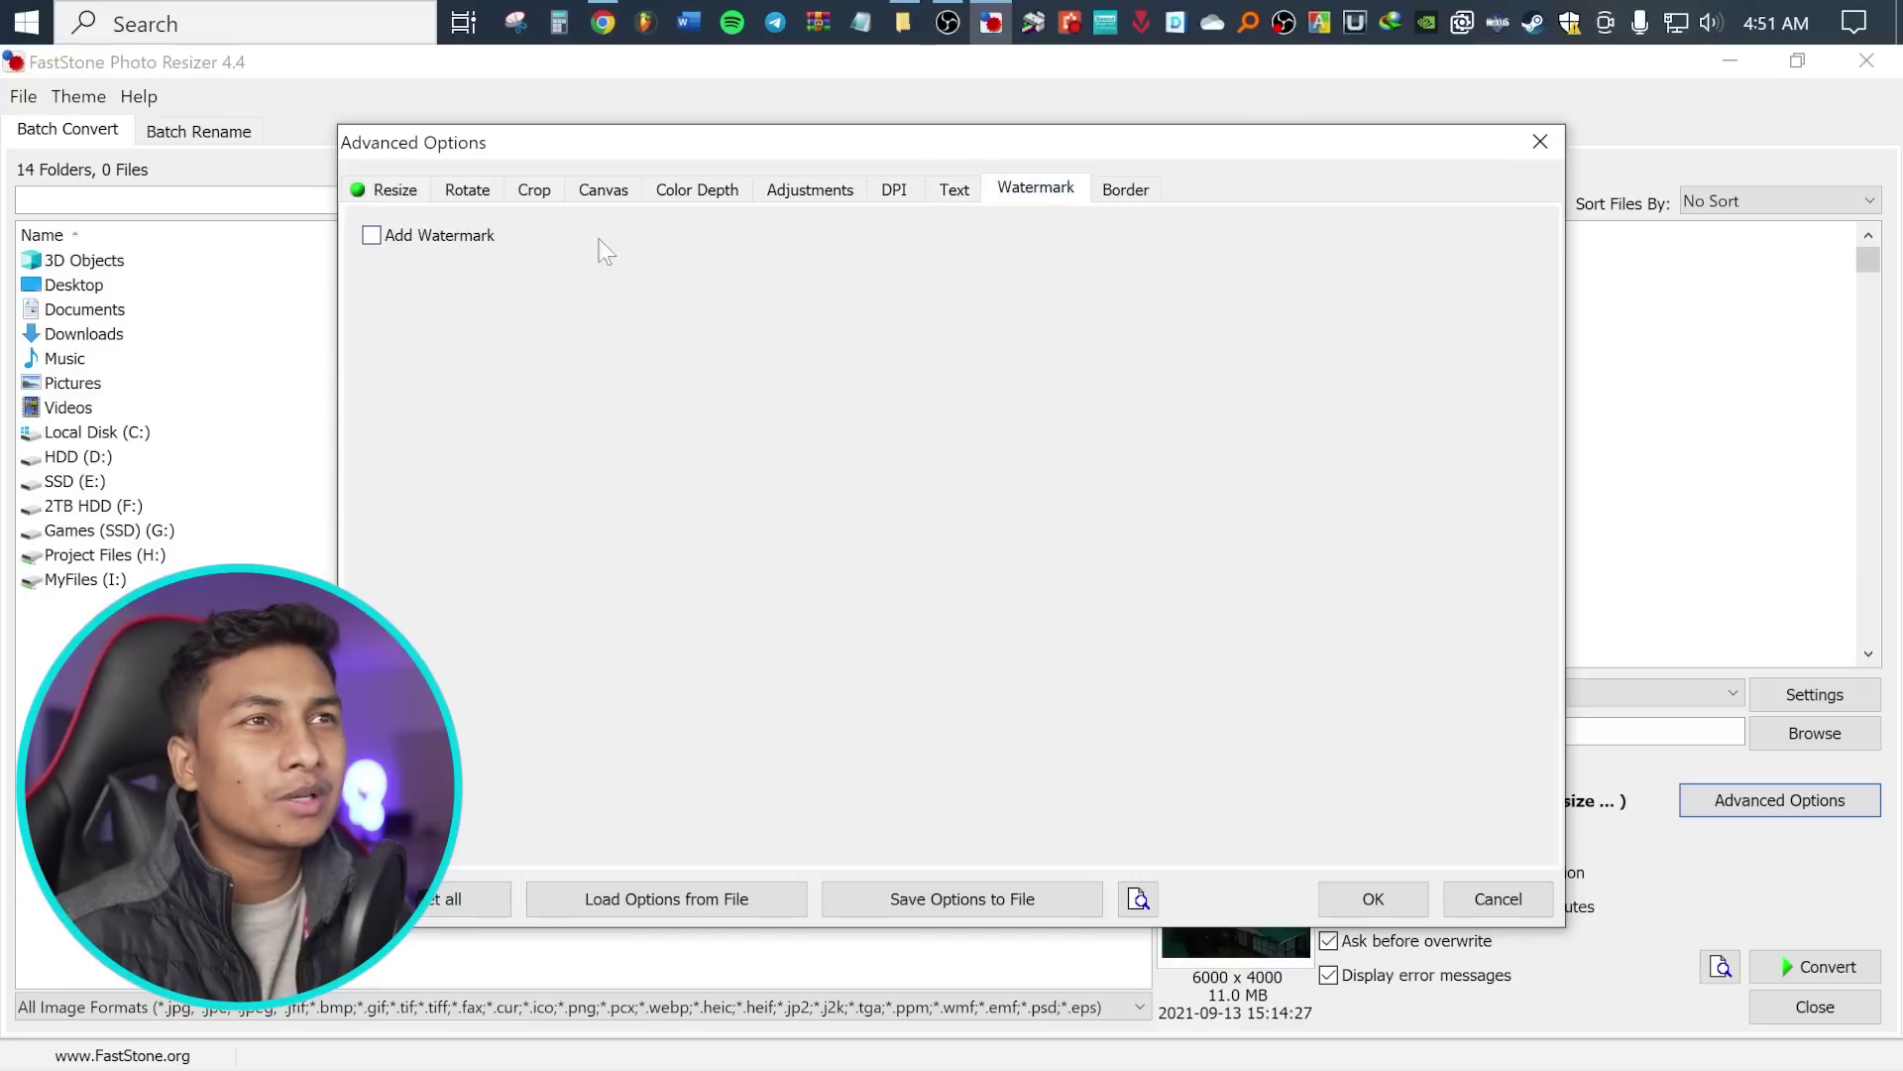
pyautogui.click(439, 235)
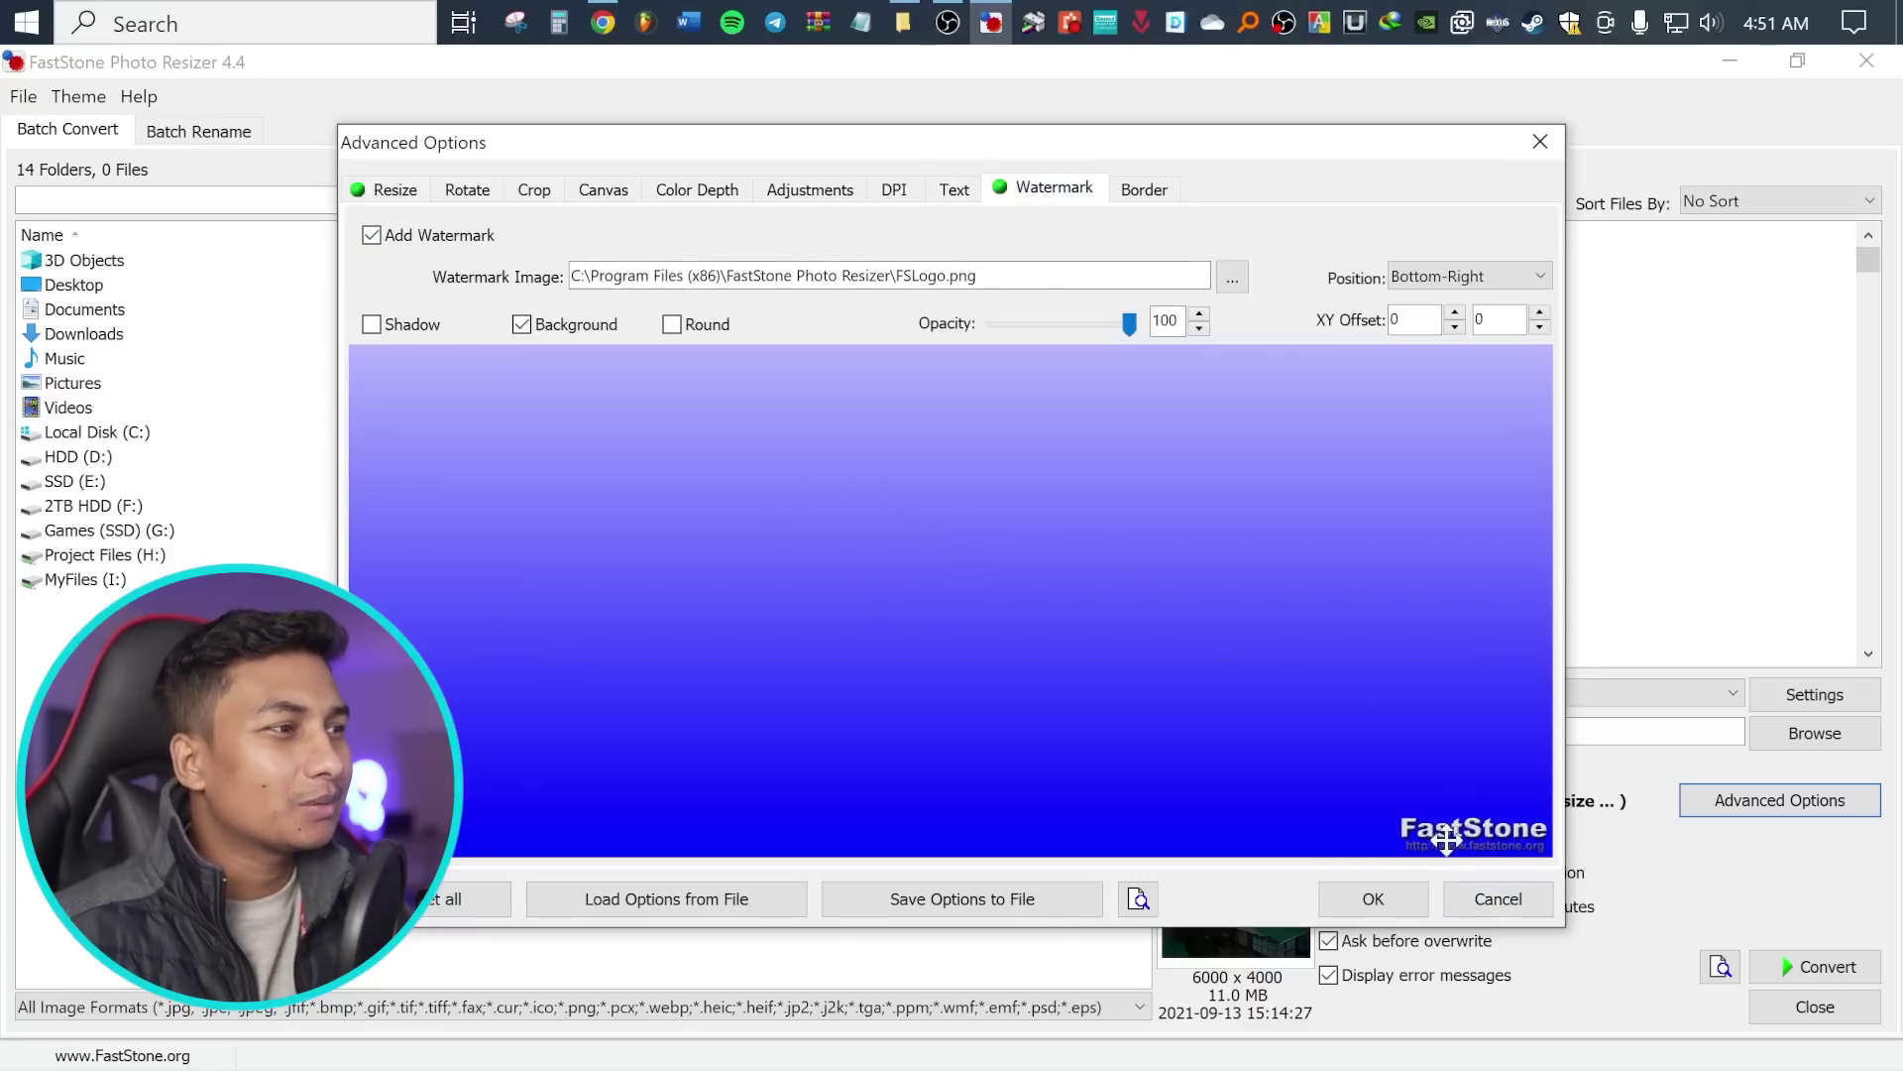
# Move the logo watermark to an XY offset of about -925, -478 and view the choices for the watermark image
pyautogui.moveTo(1455, 836); pyautogui.dragTo(800, 474)
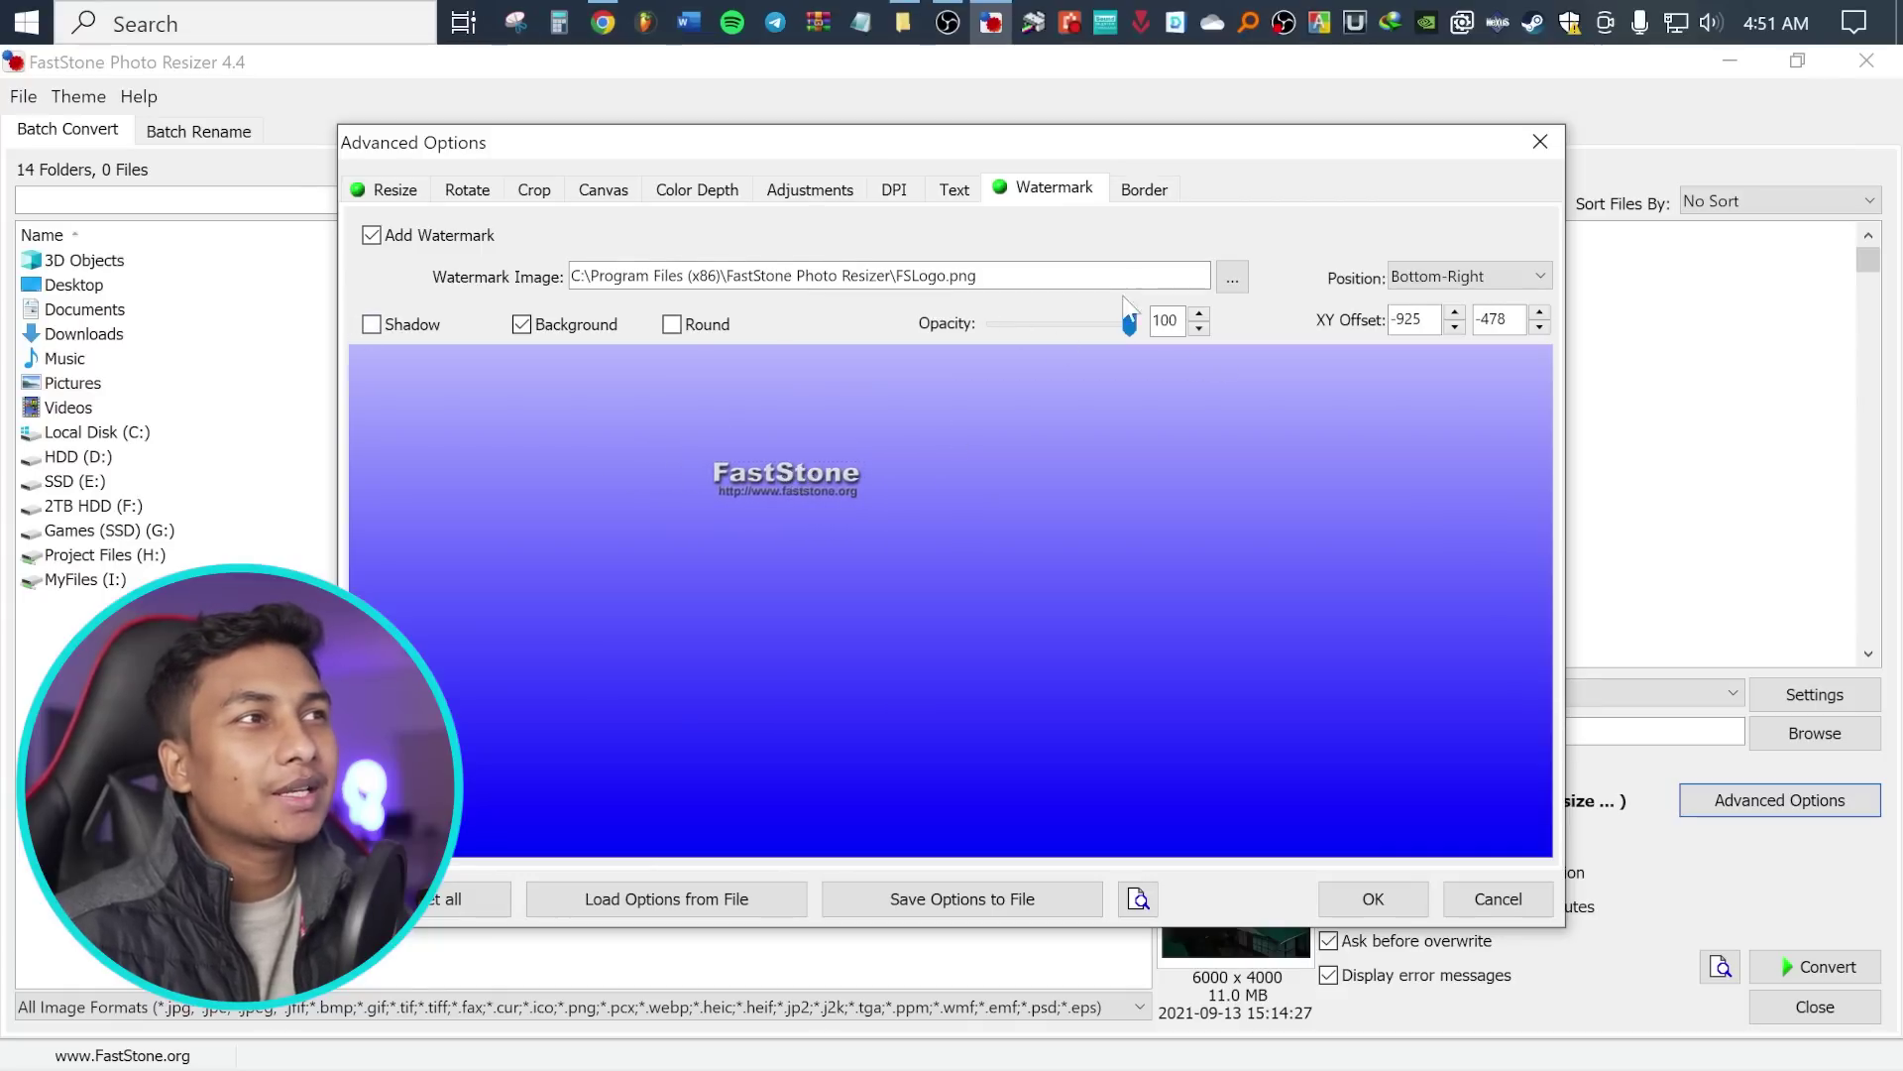
pyautogui.click(1244, 278)
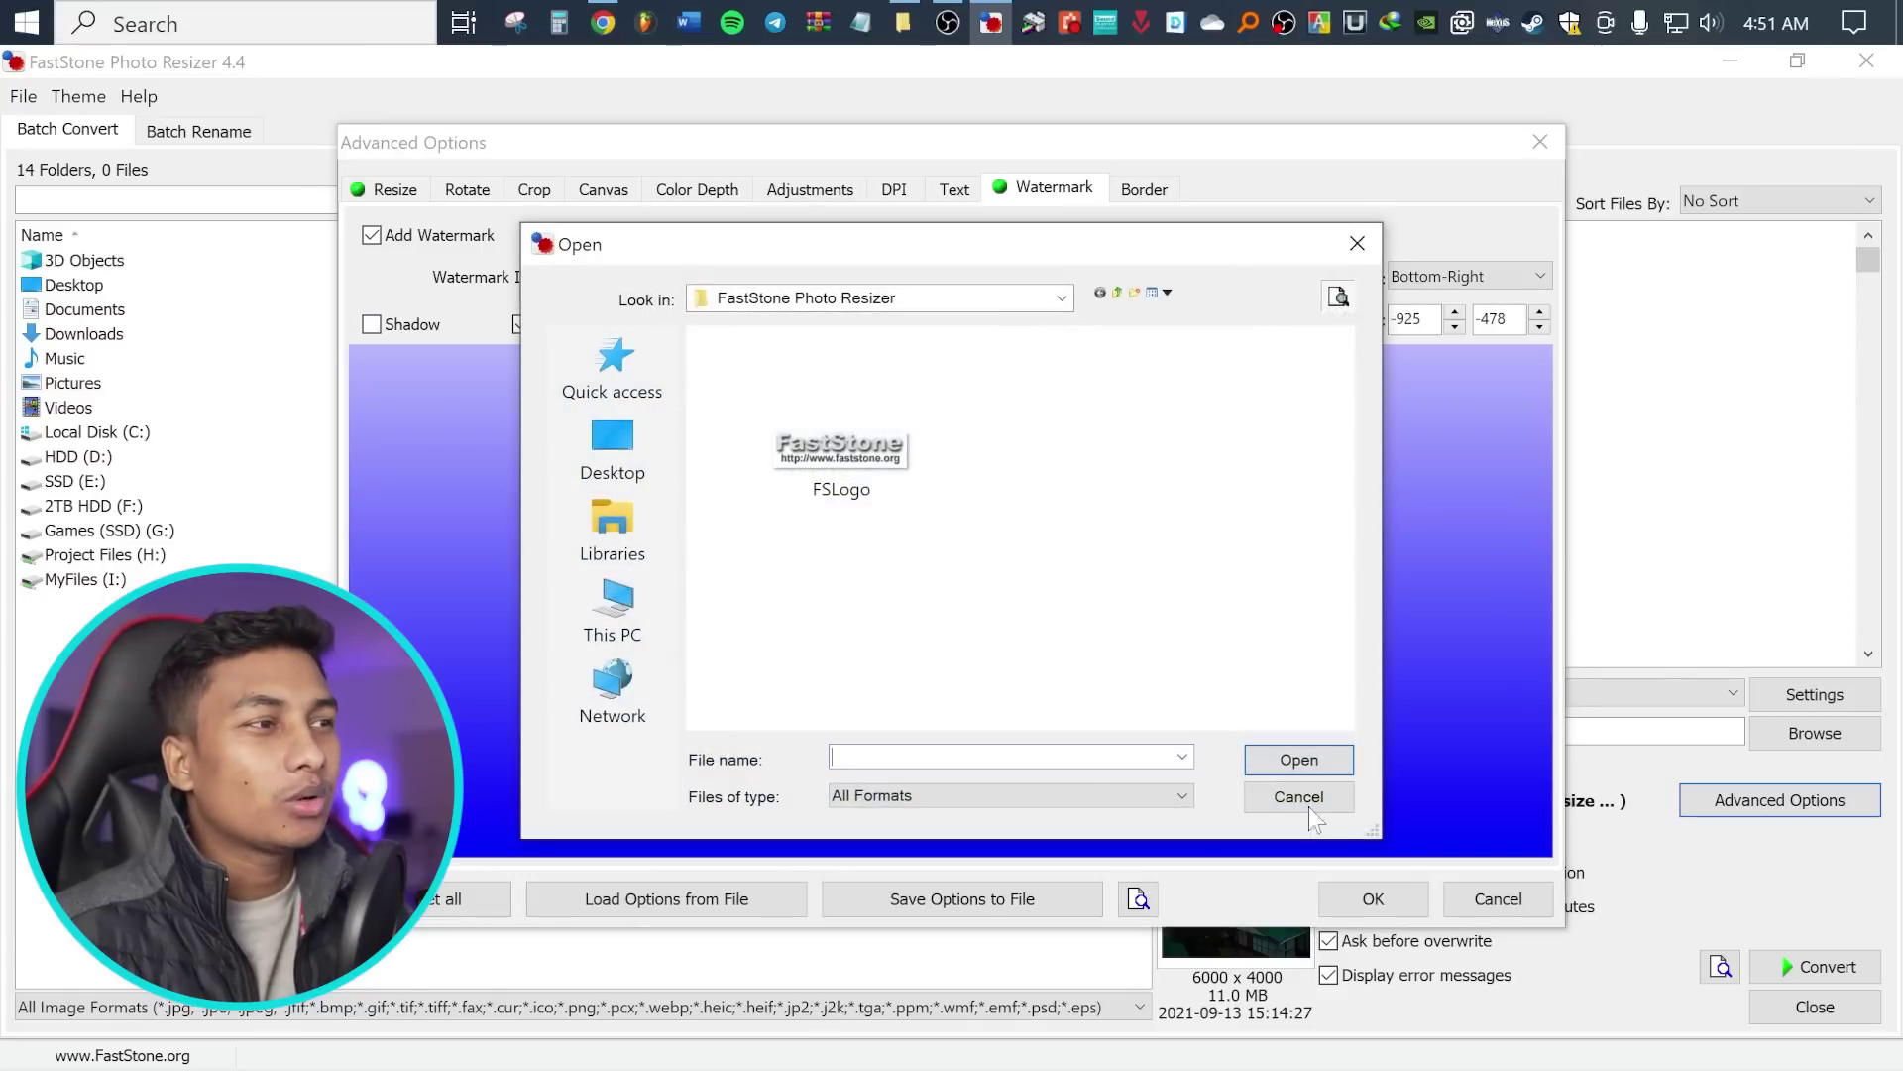
pyautogui.click(1299, 798)
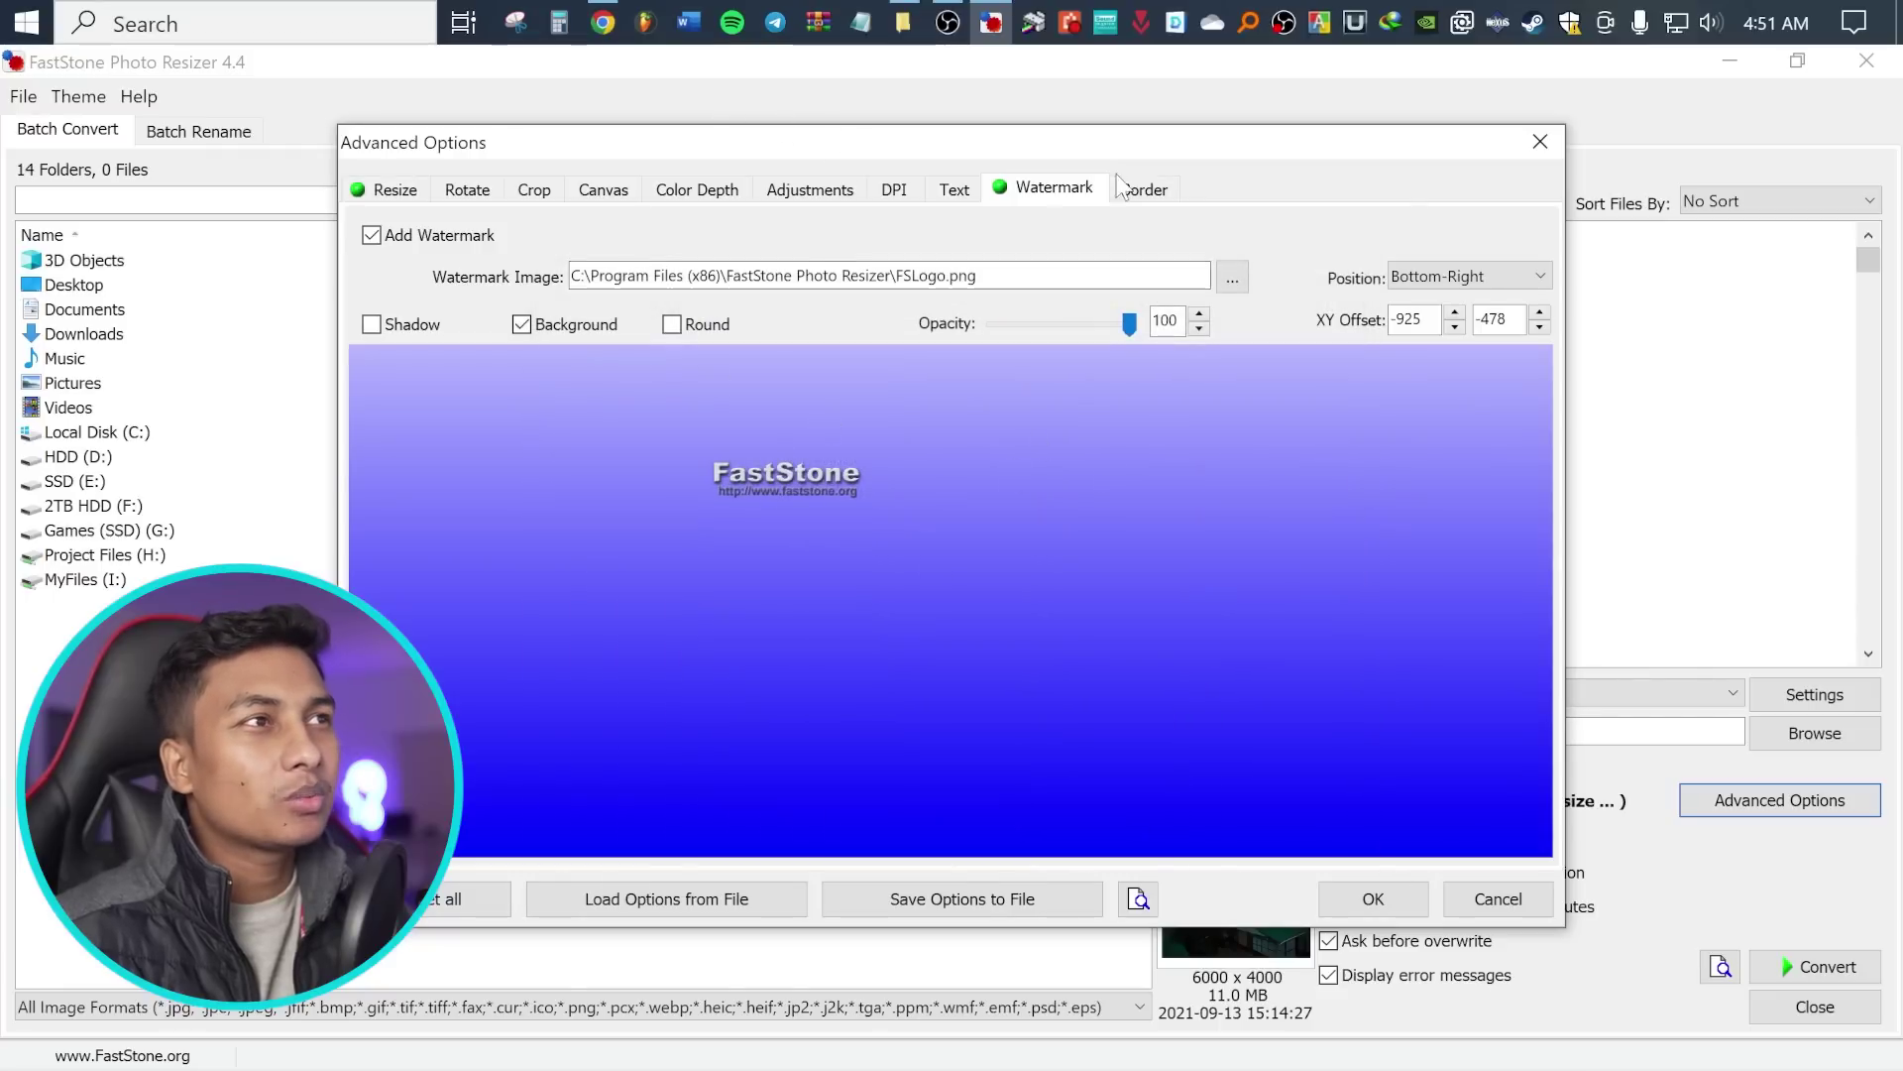
# Turn off the watermark, check the border effects option and return to the resize settings
pyautogui.click(371, 235)
pyautogui.click(1144, 189)
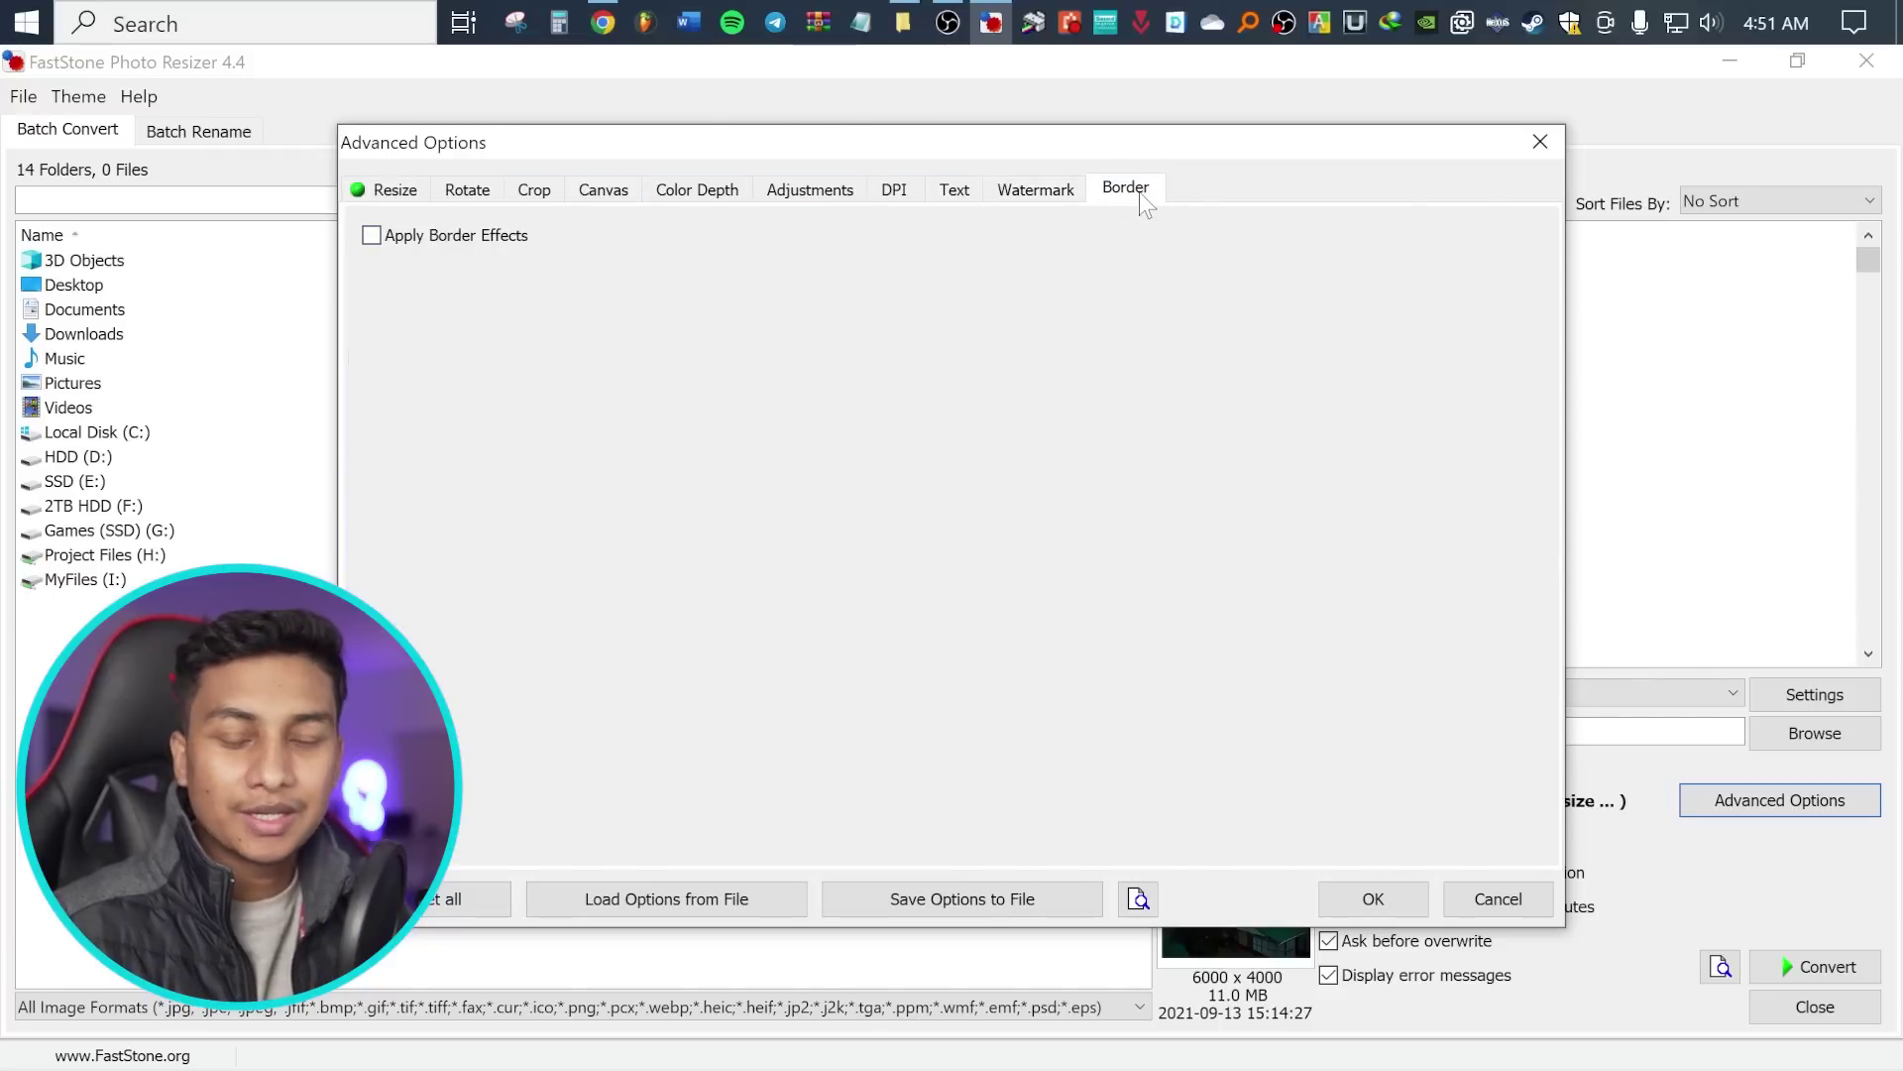
pyautogui.click(409, 192)
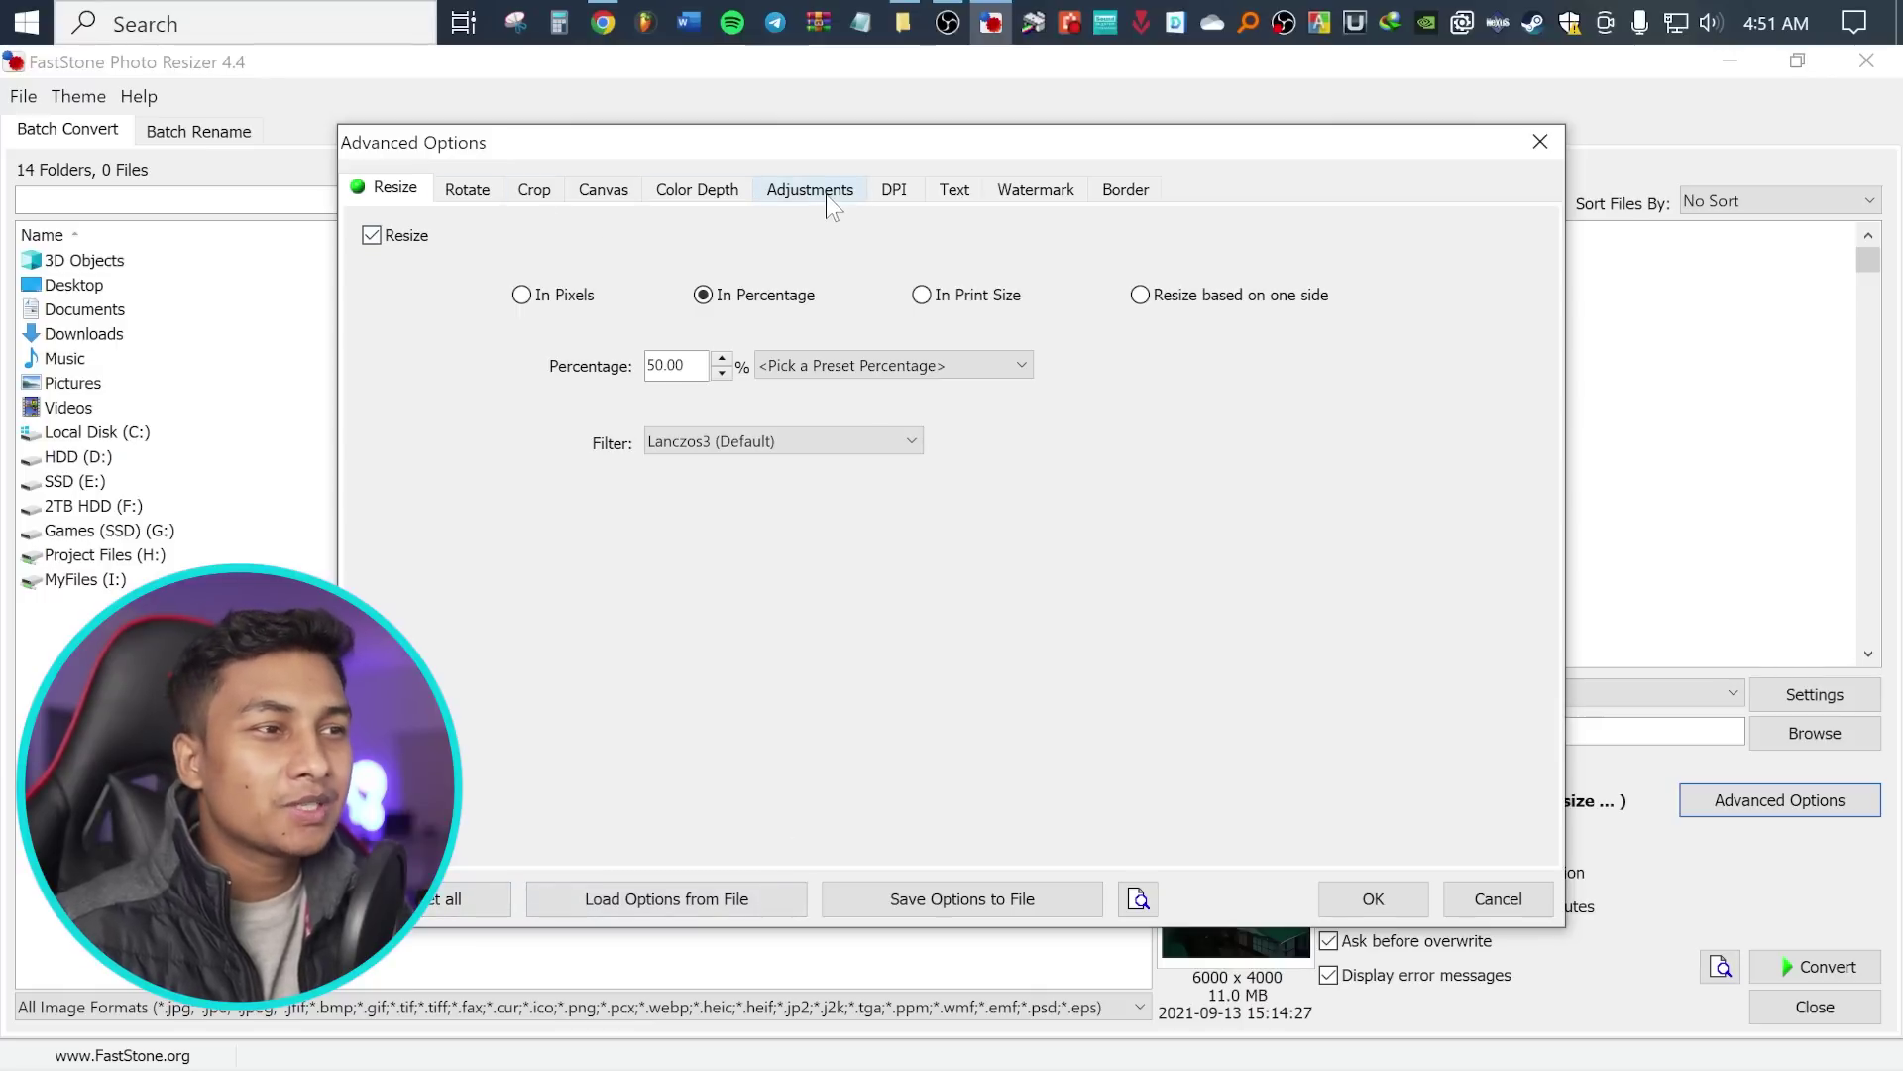
# Look at the dialogs for saving and loading options as a converter configuration file, and accept the advanced options
pyautogui.click(977, 901)
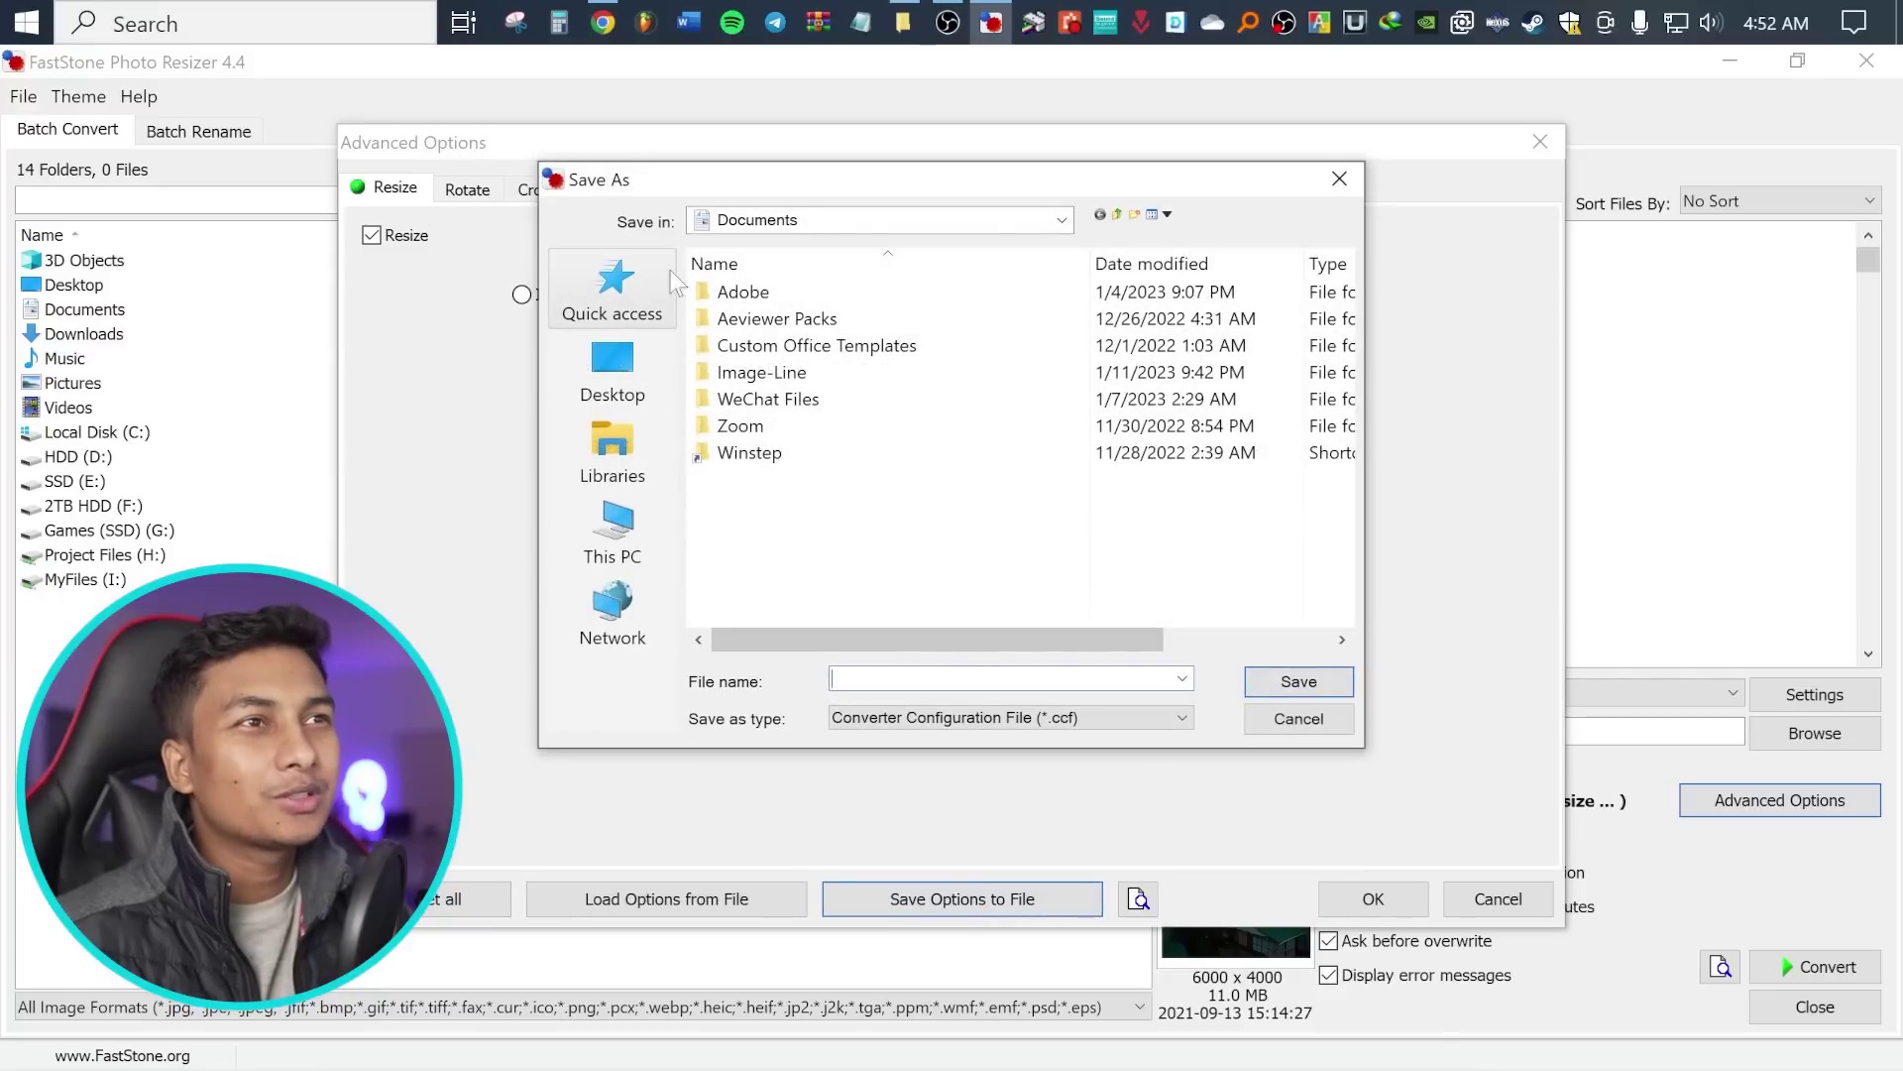
pyautogui.click(1295, 721)
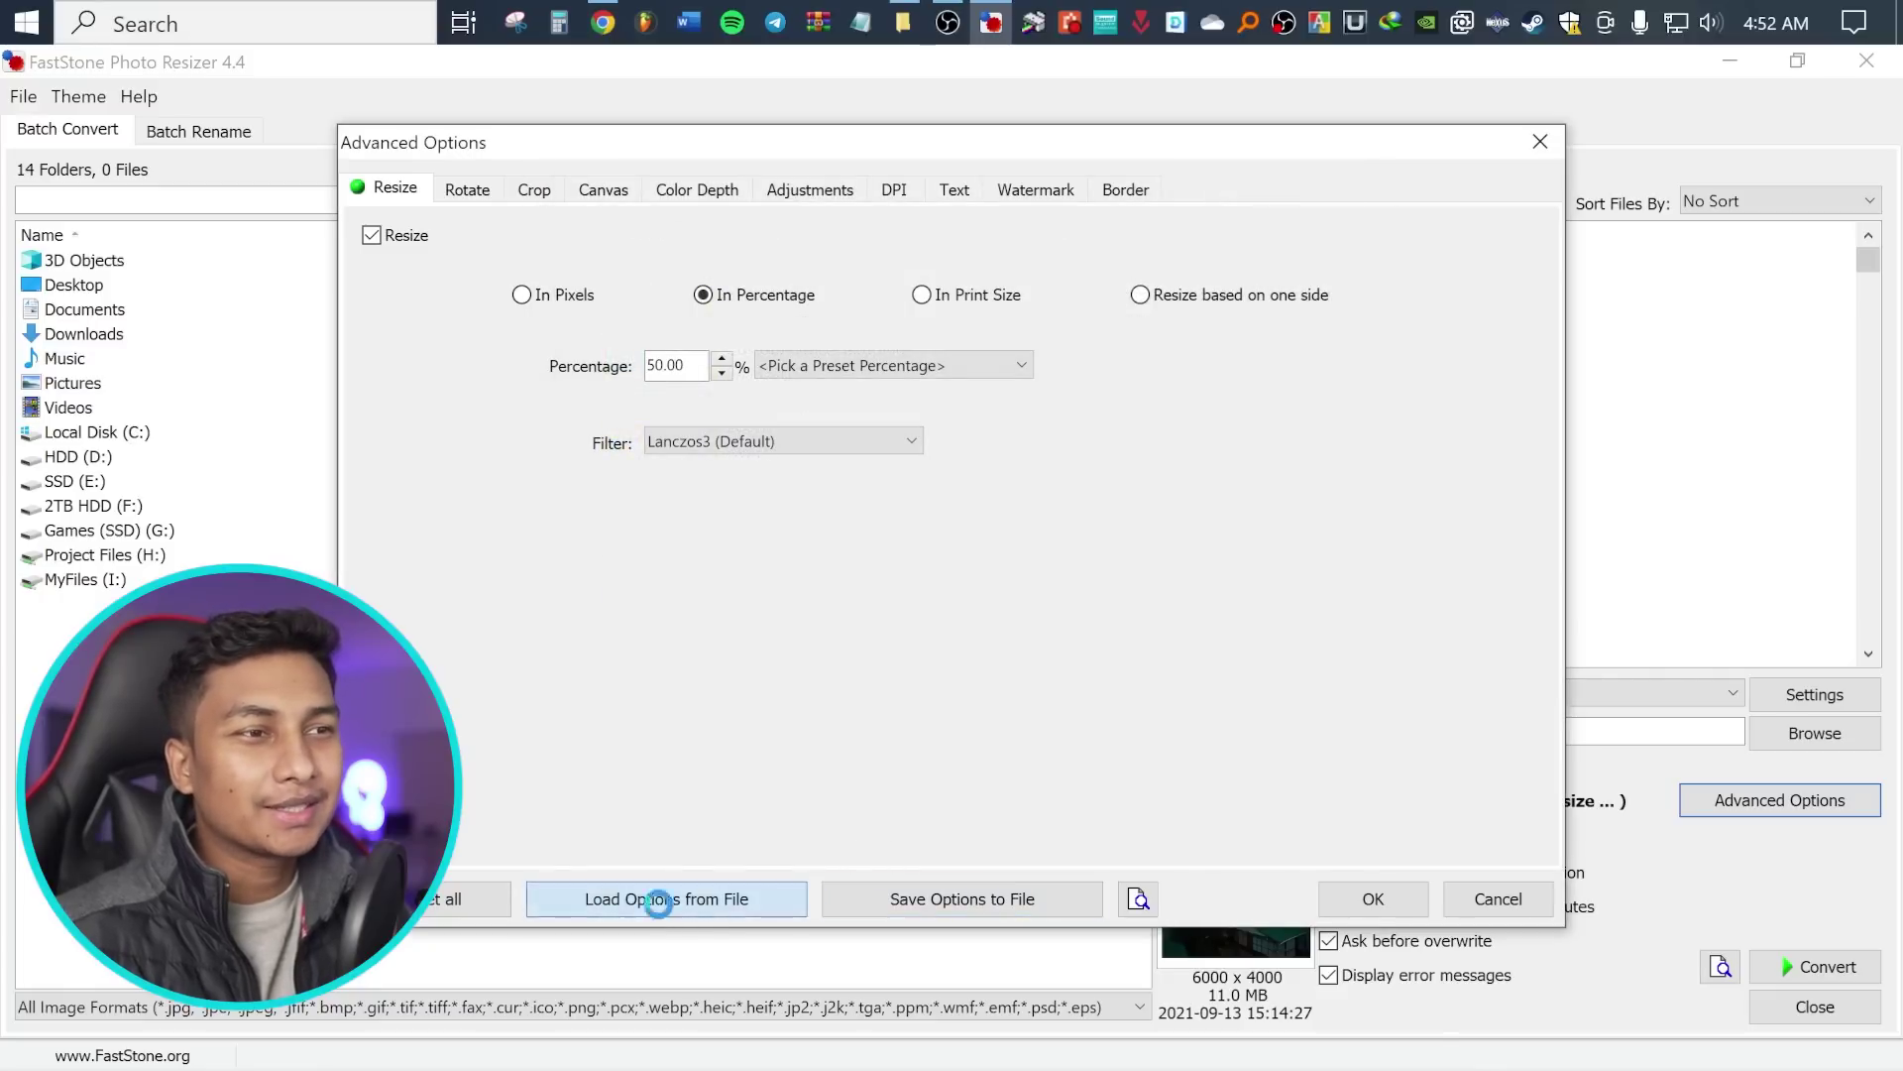
pyautogui.click(659, 902)
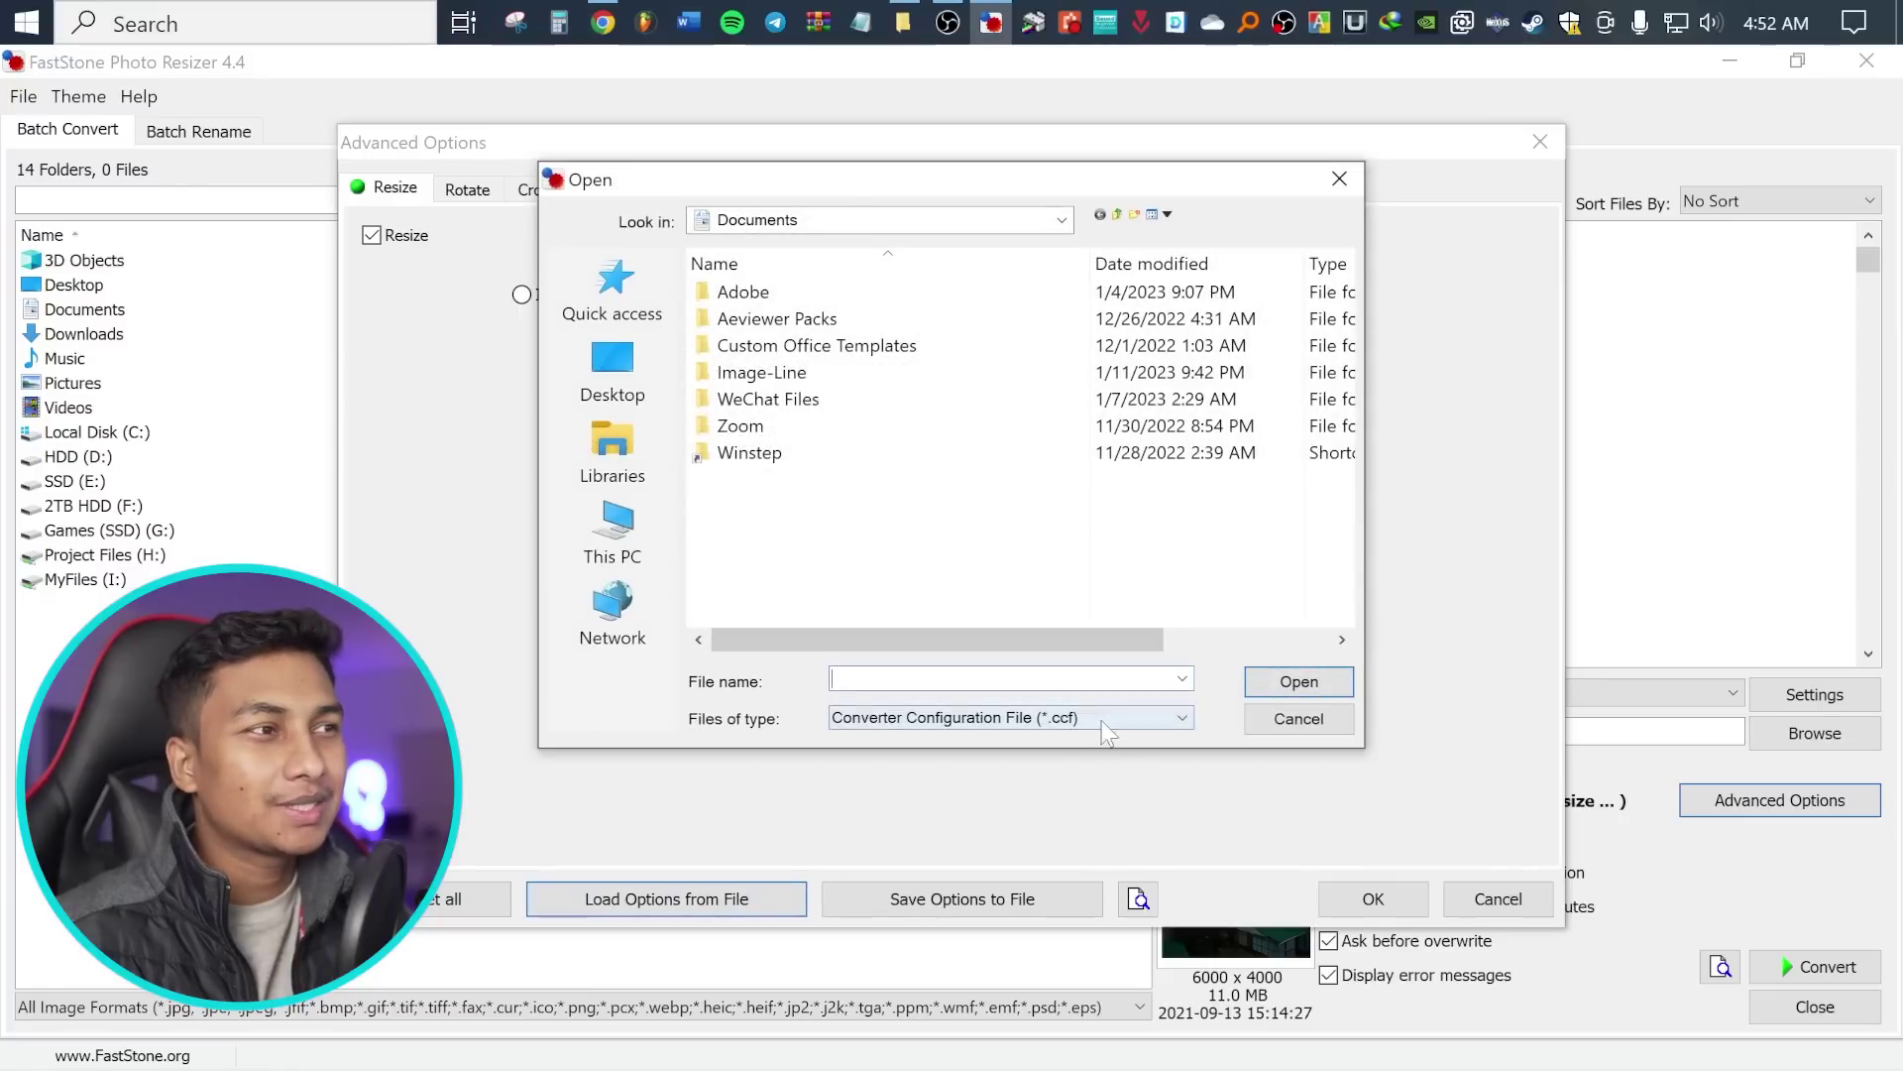
pyautogui.click(1299, 720)
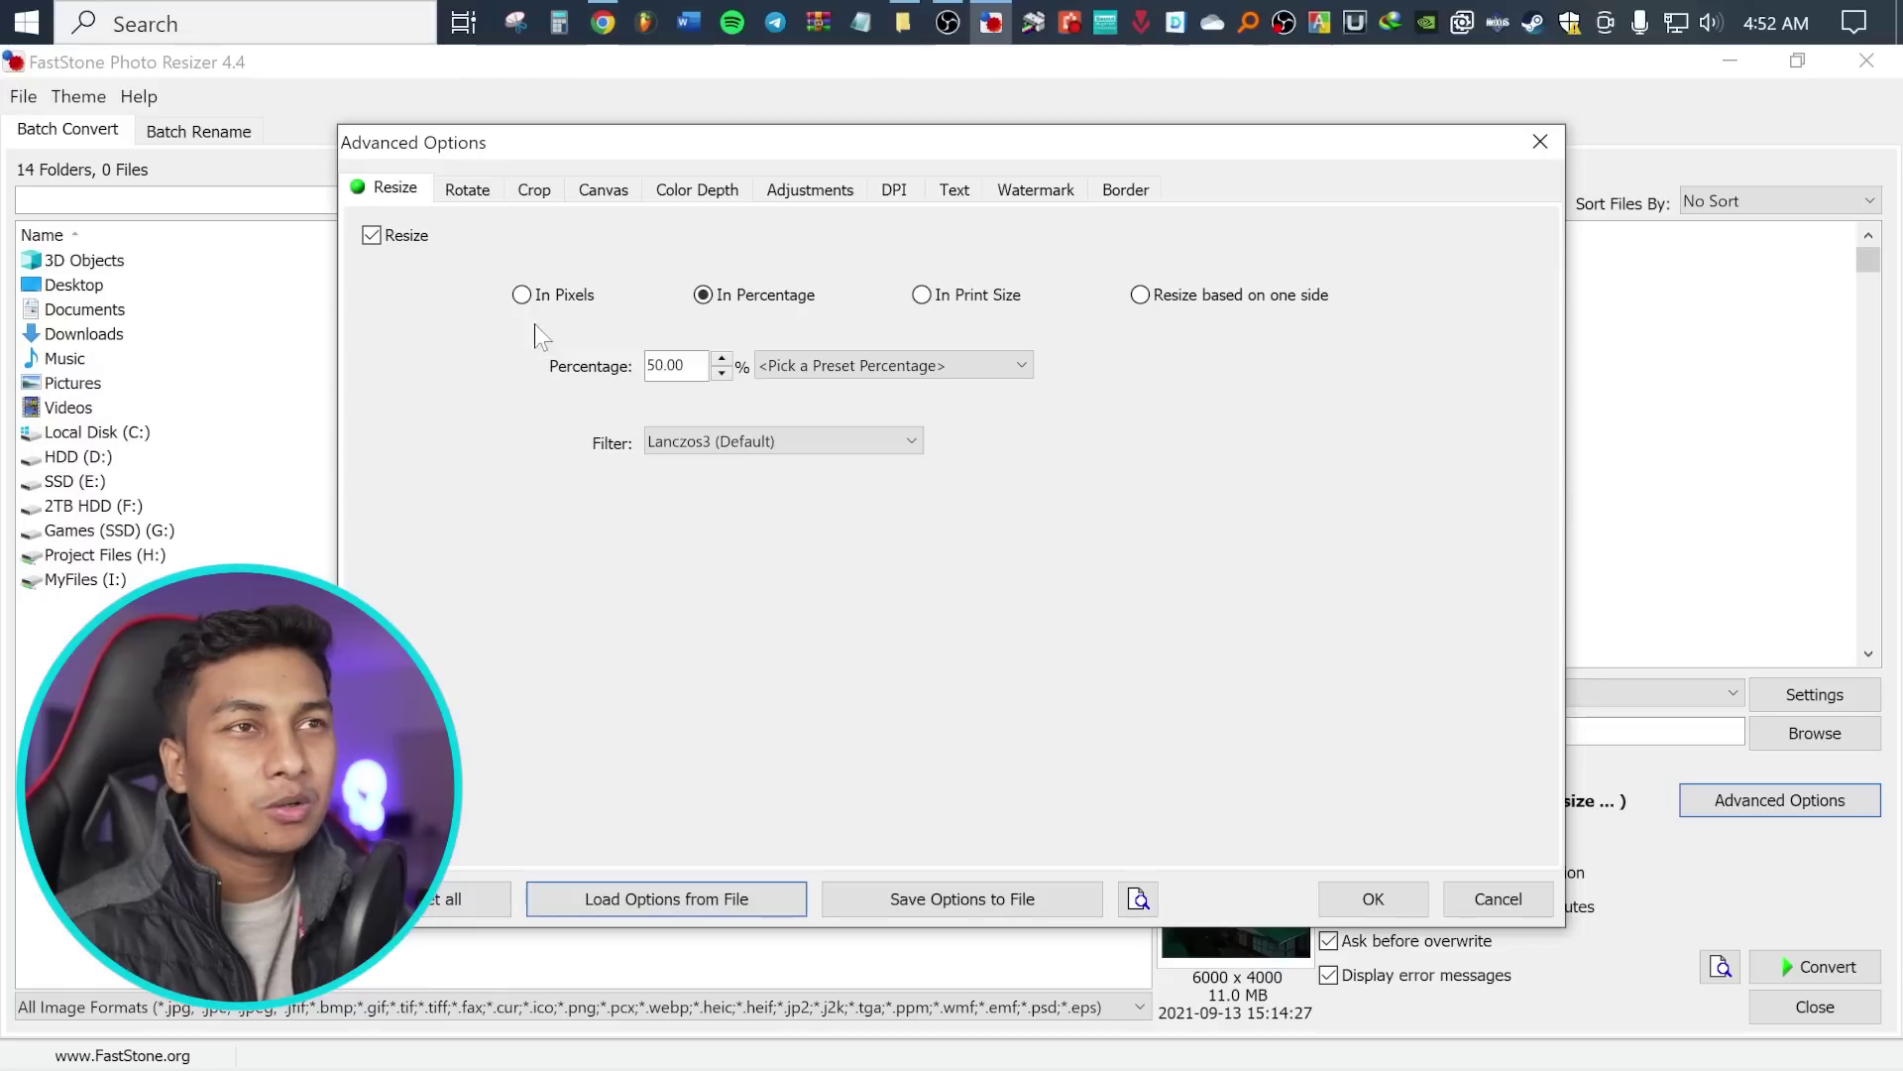
pyautogui.click(1341, 907)
# Open the conversion preview of DSC06896.JPG from the input list
pyautogui.click(1403, 240)
pyautogui.rightClick(1404, 243)
pyautogui.click(1403, 255)
pyautogui.click(1408, 376)
pyautogui.rightClick(1428, 374)
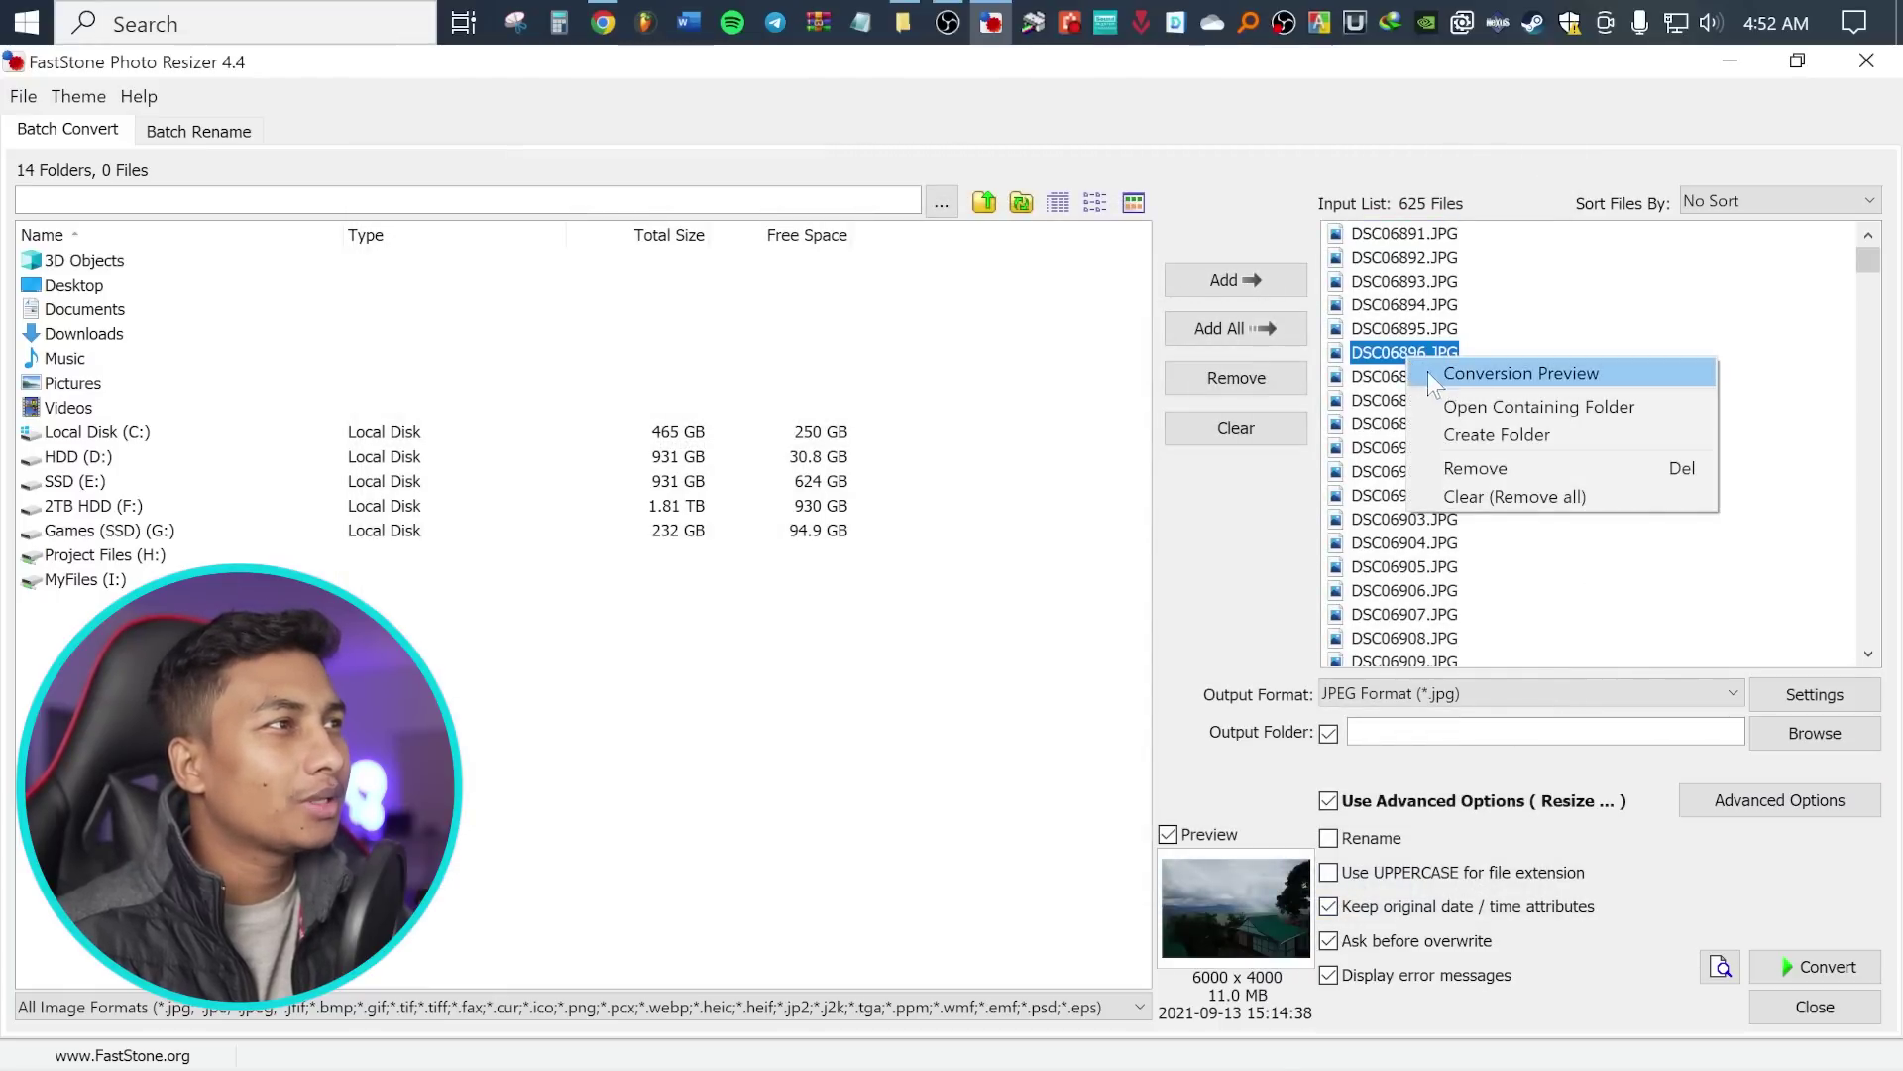
pyautogui.click(1467, 373)
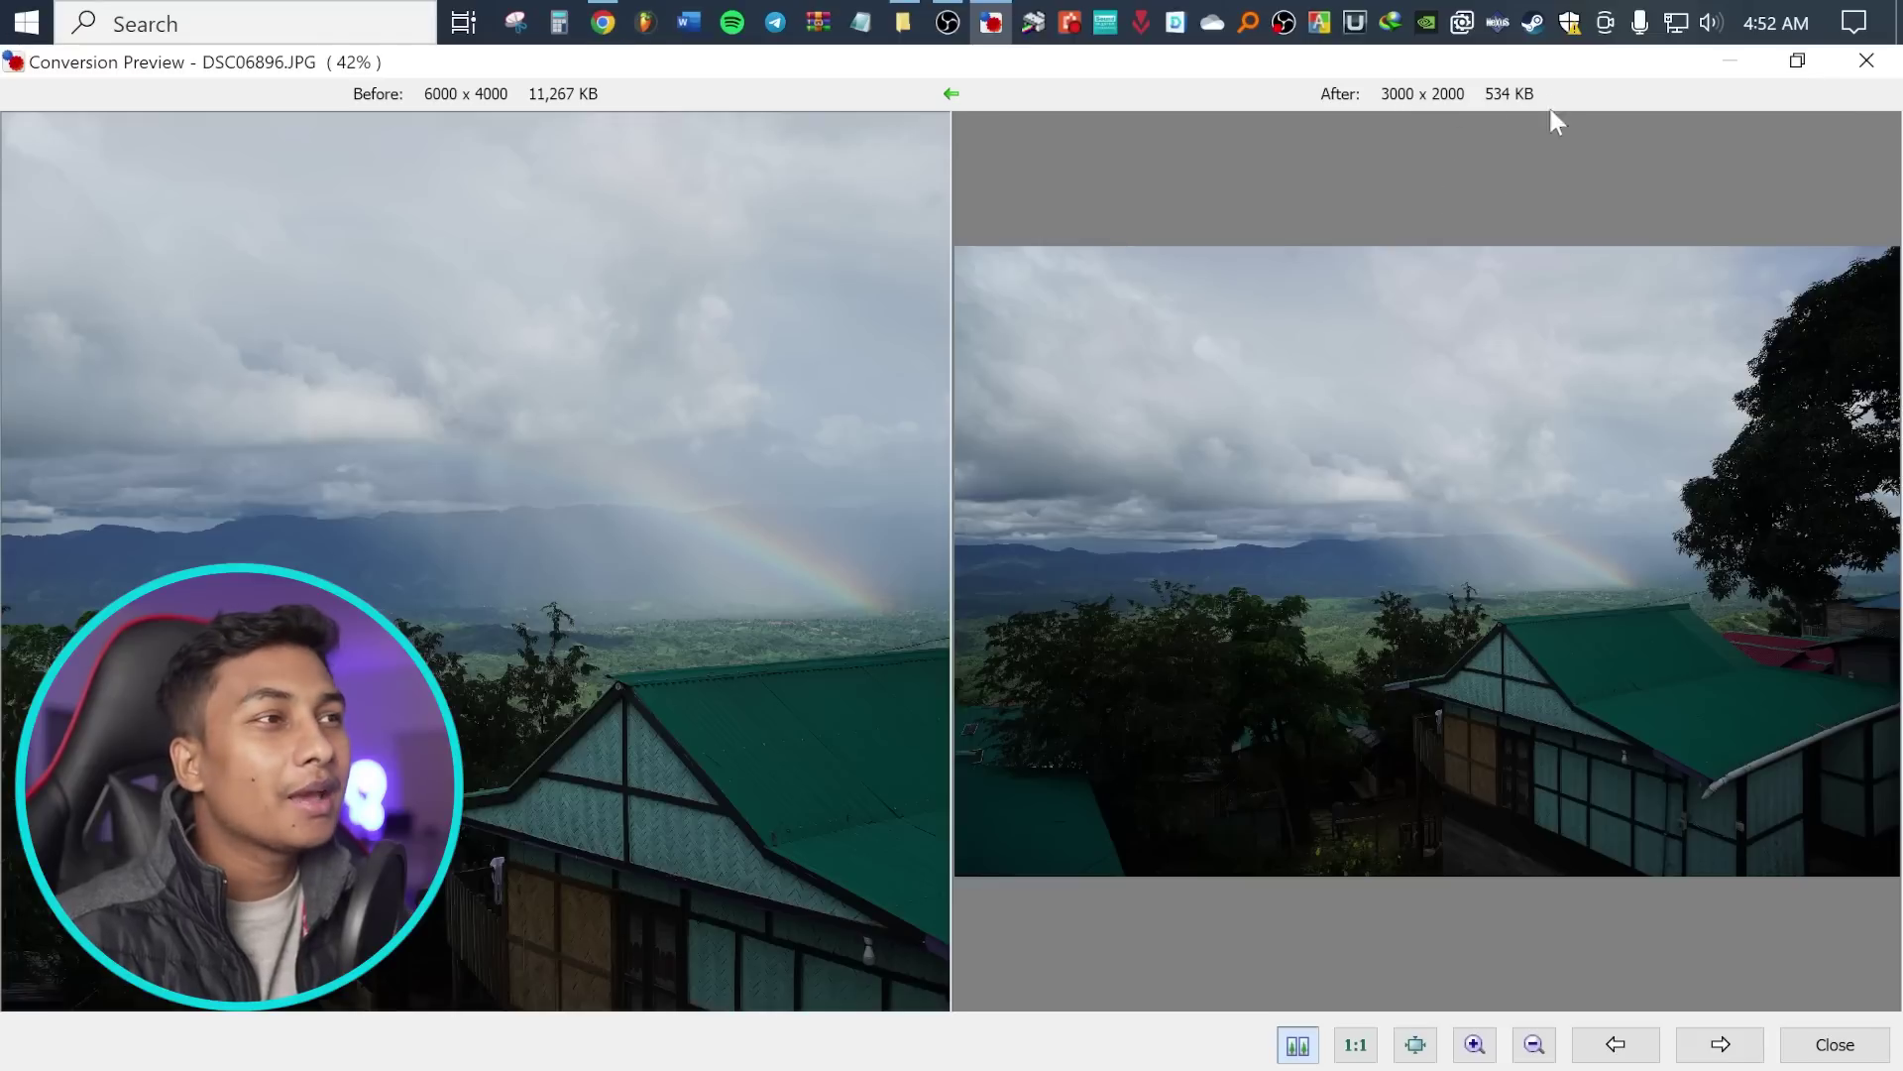
# Compare the rainbow, hills and roof details and the file sizes before and after conversion, and close the preview
pyautogui.scroll(3, 1622, 575)
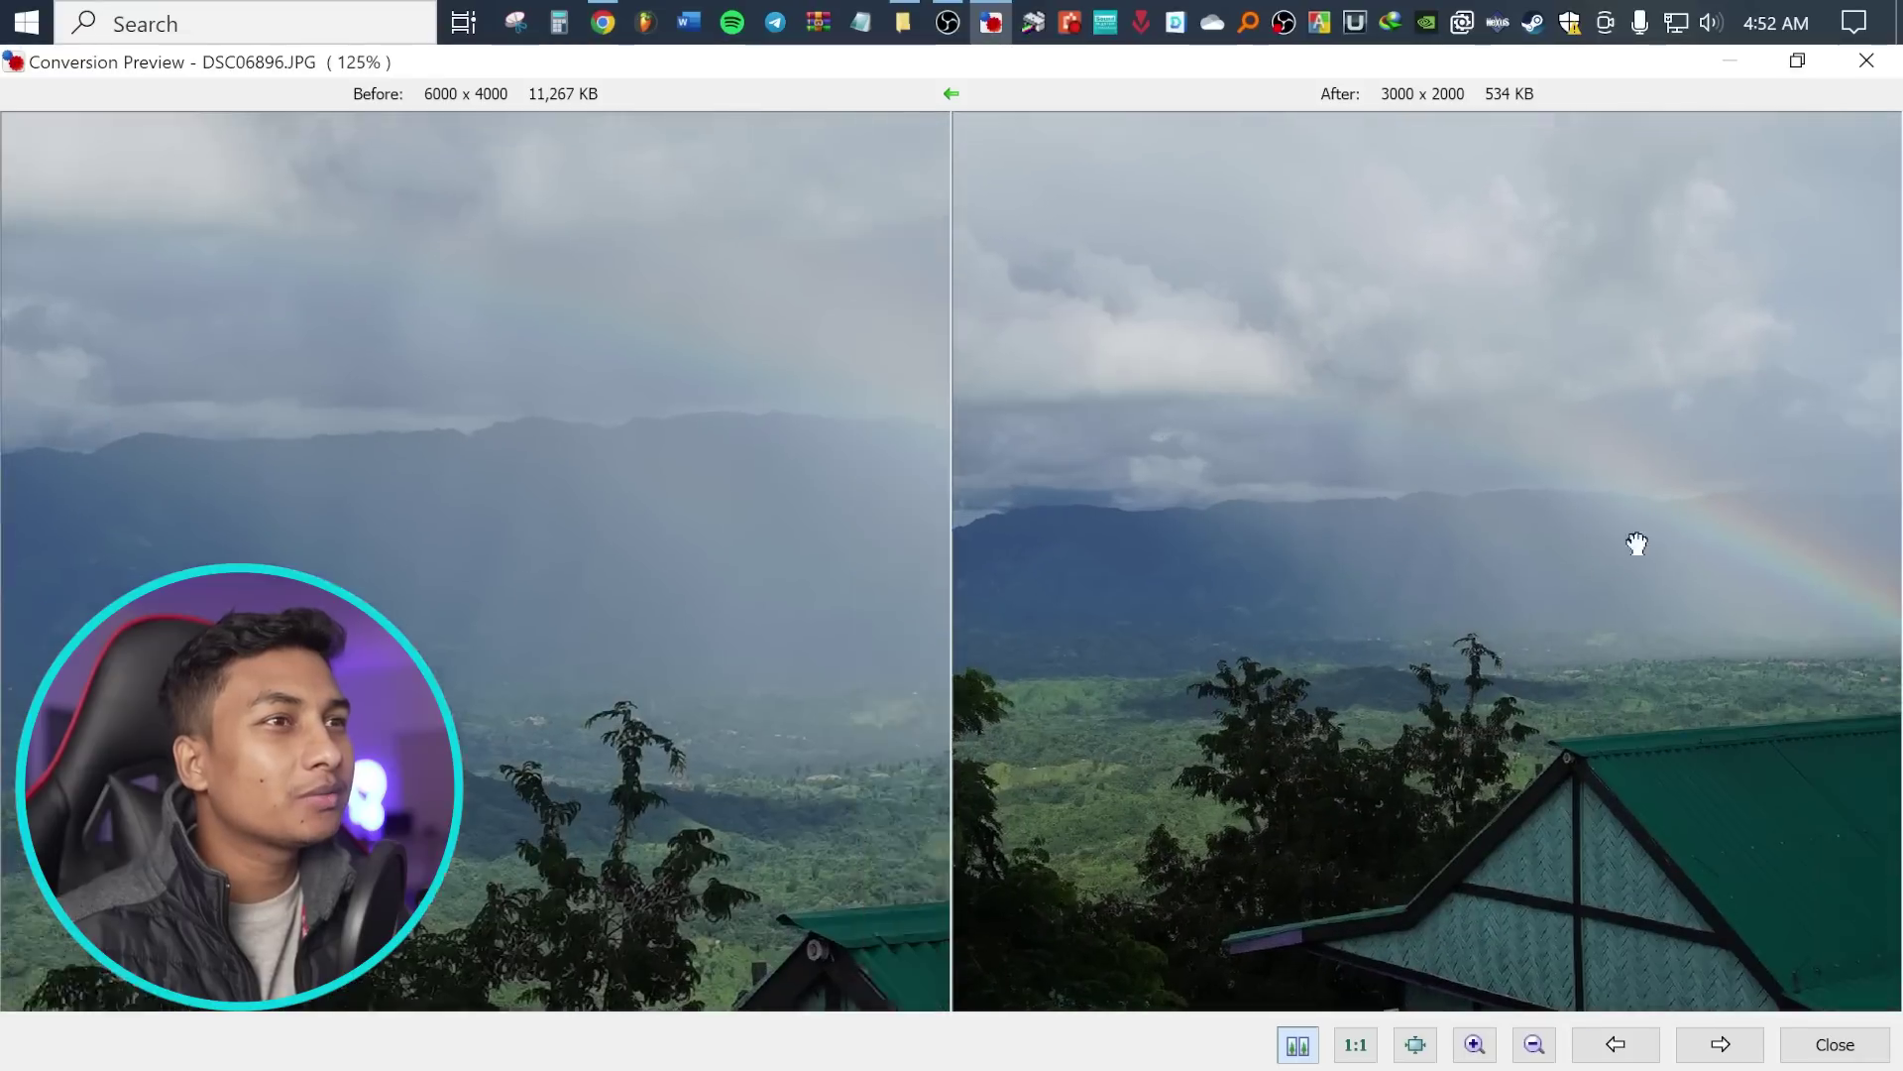
pyautogui.moveTo(1636, 539); pyautogui.dragTo(1322, 552)
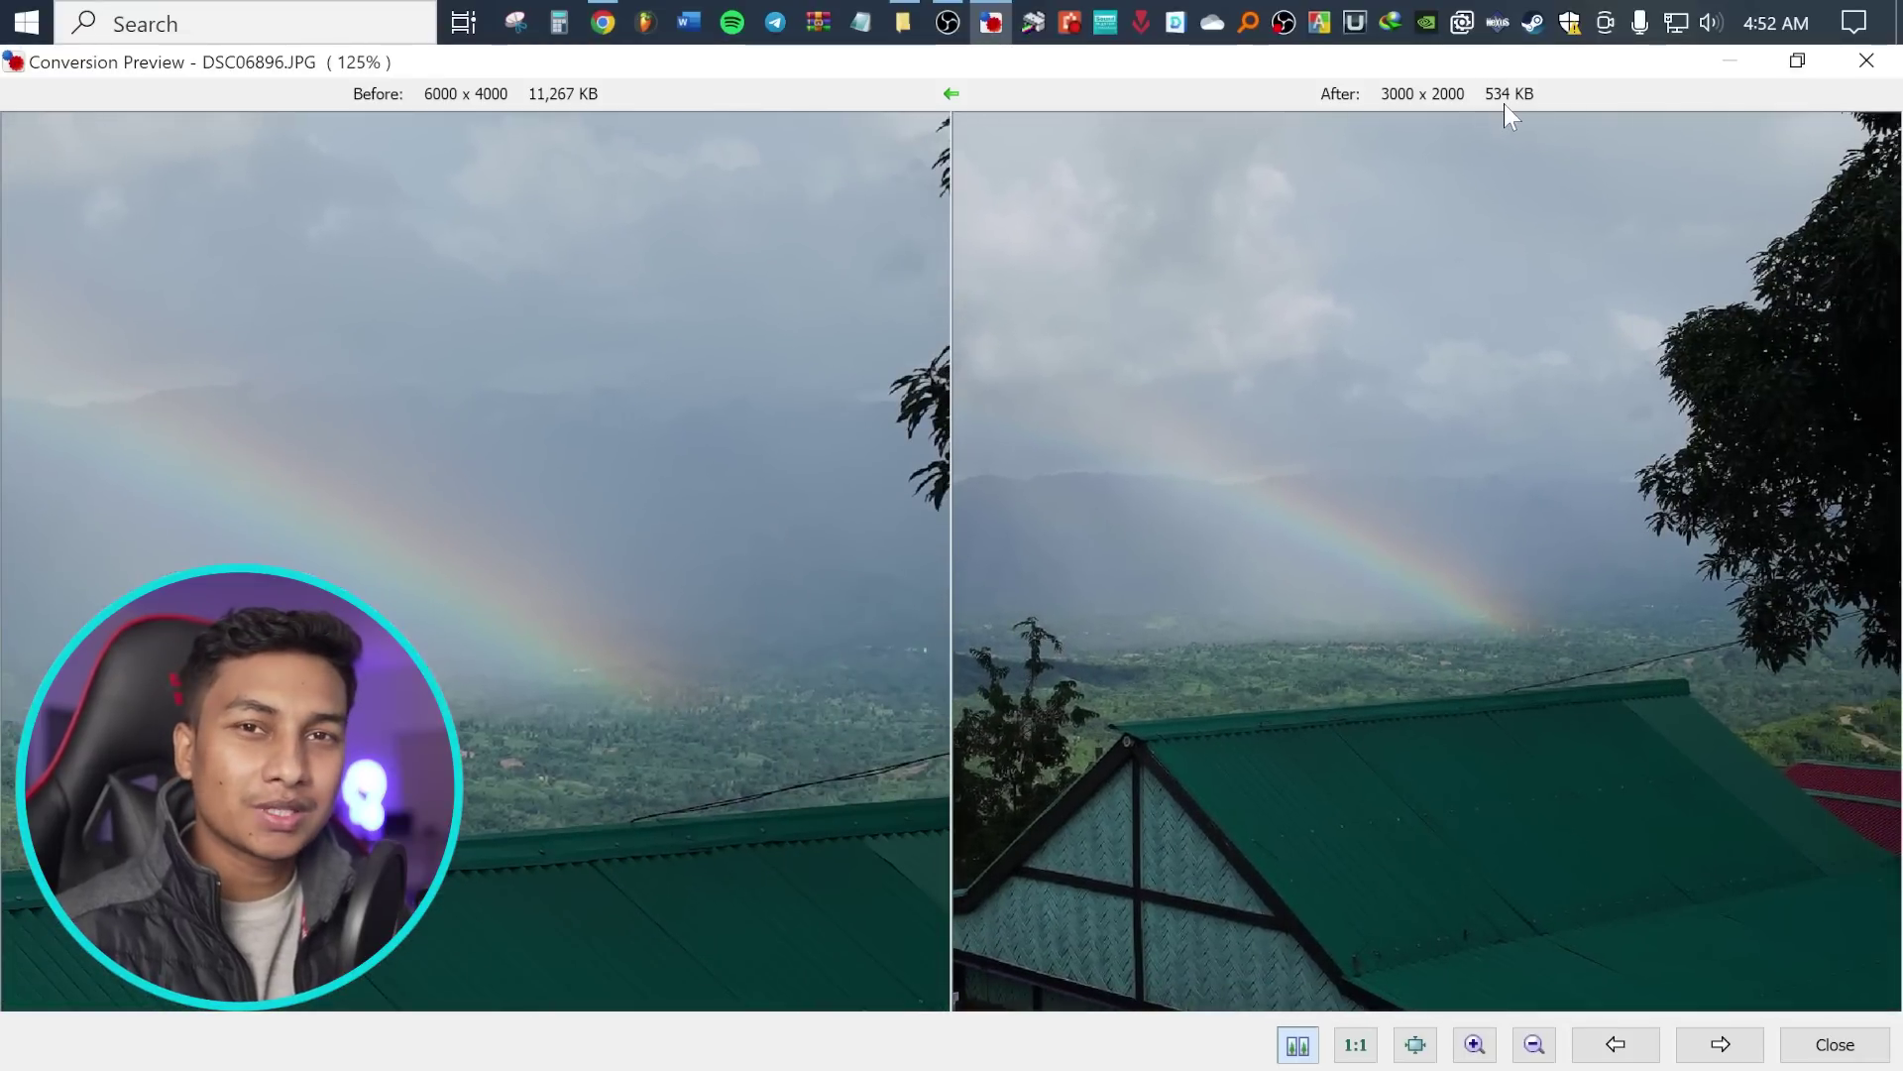
pyautogui.scroll(-5, 1452, 476)
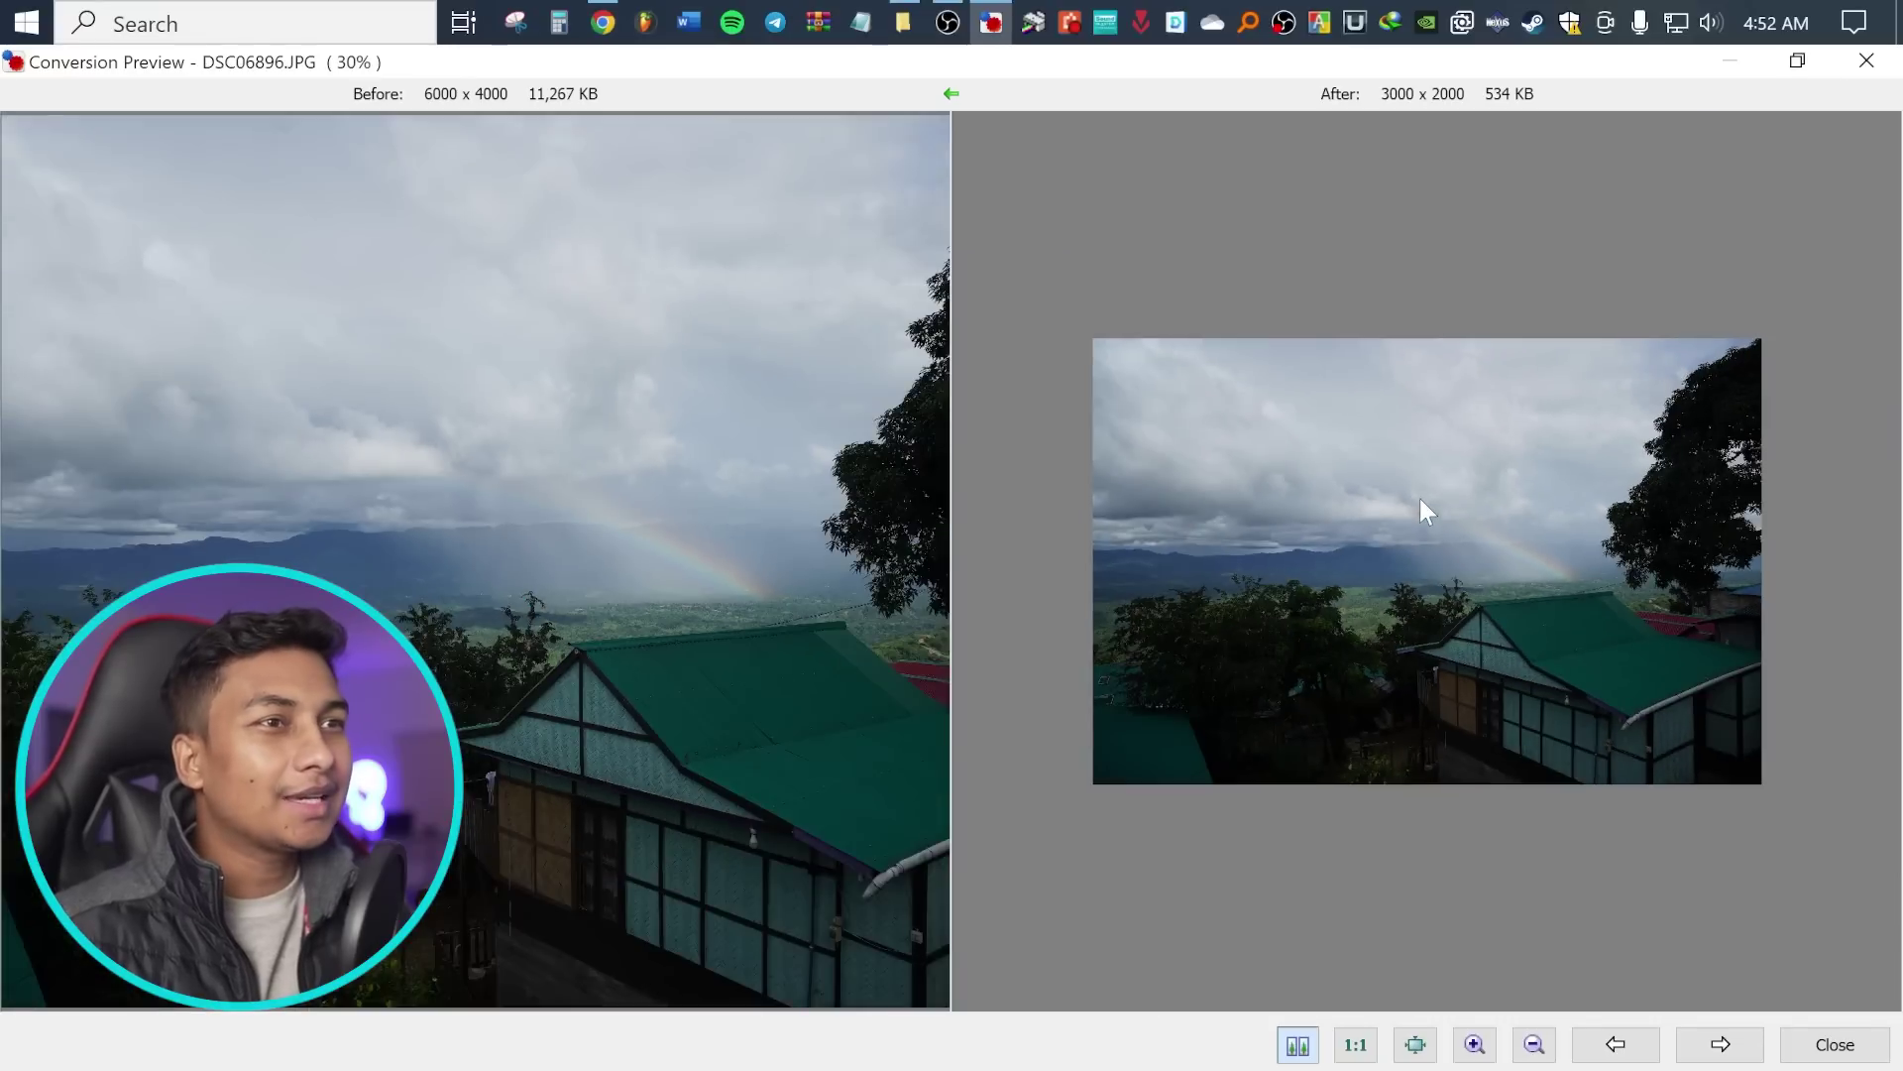
pyautogui.scroll(-2, 1419, 498)
pyautogui.scroll(2, 1420, 498)
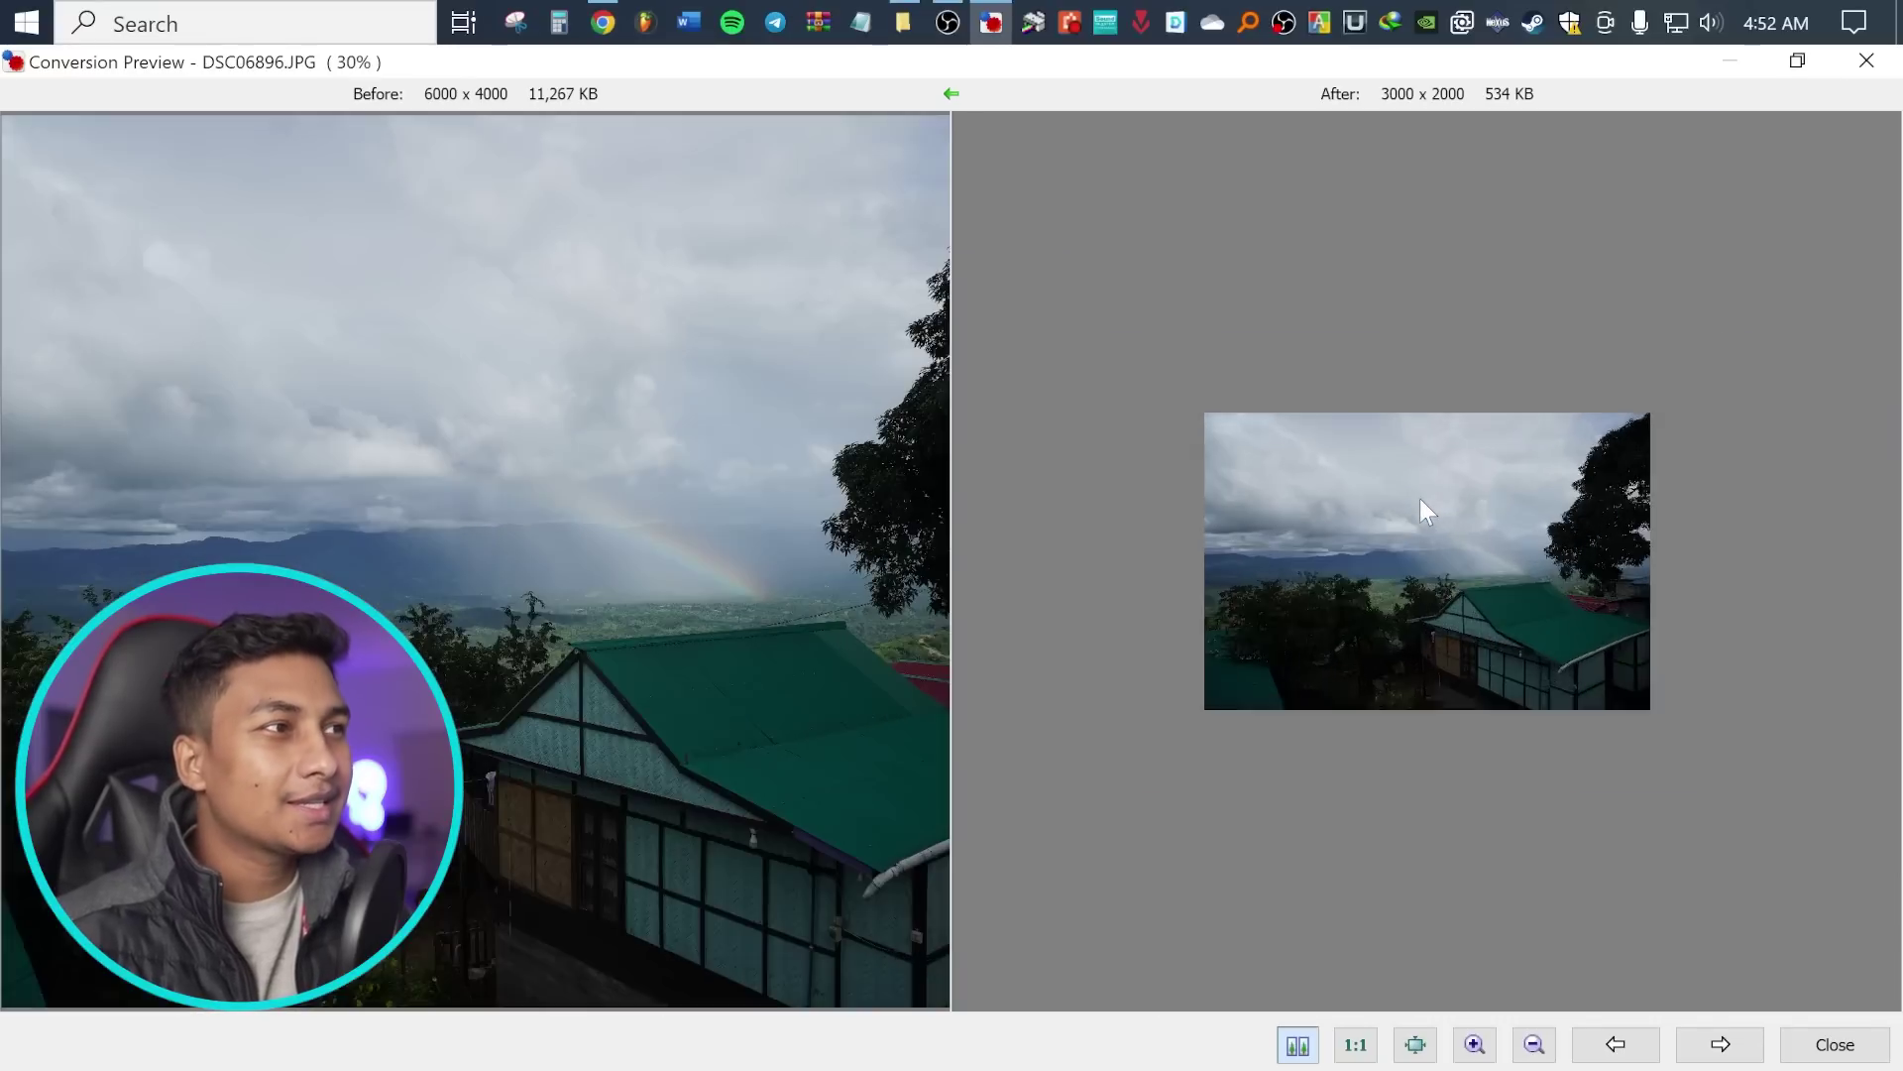
pyautogui.scroll(6, 1420, 497)
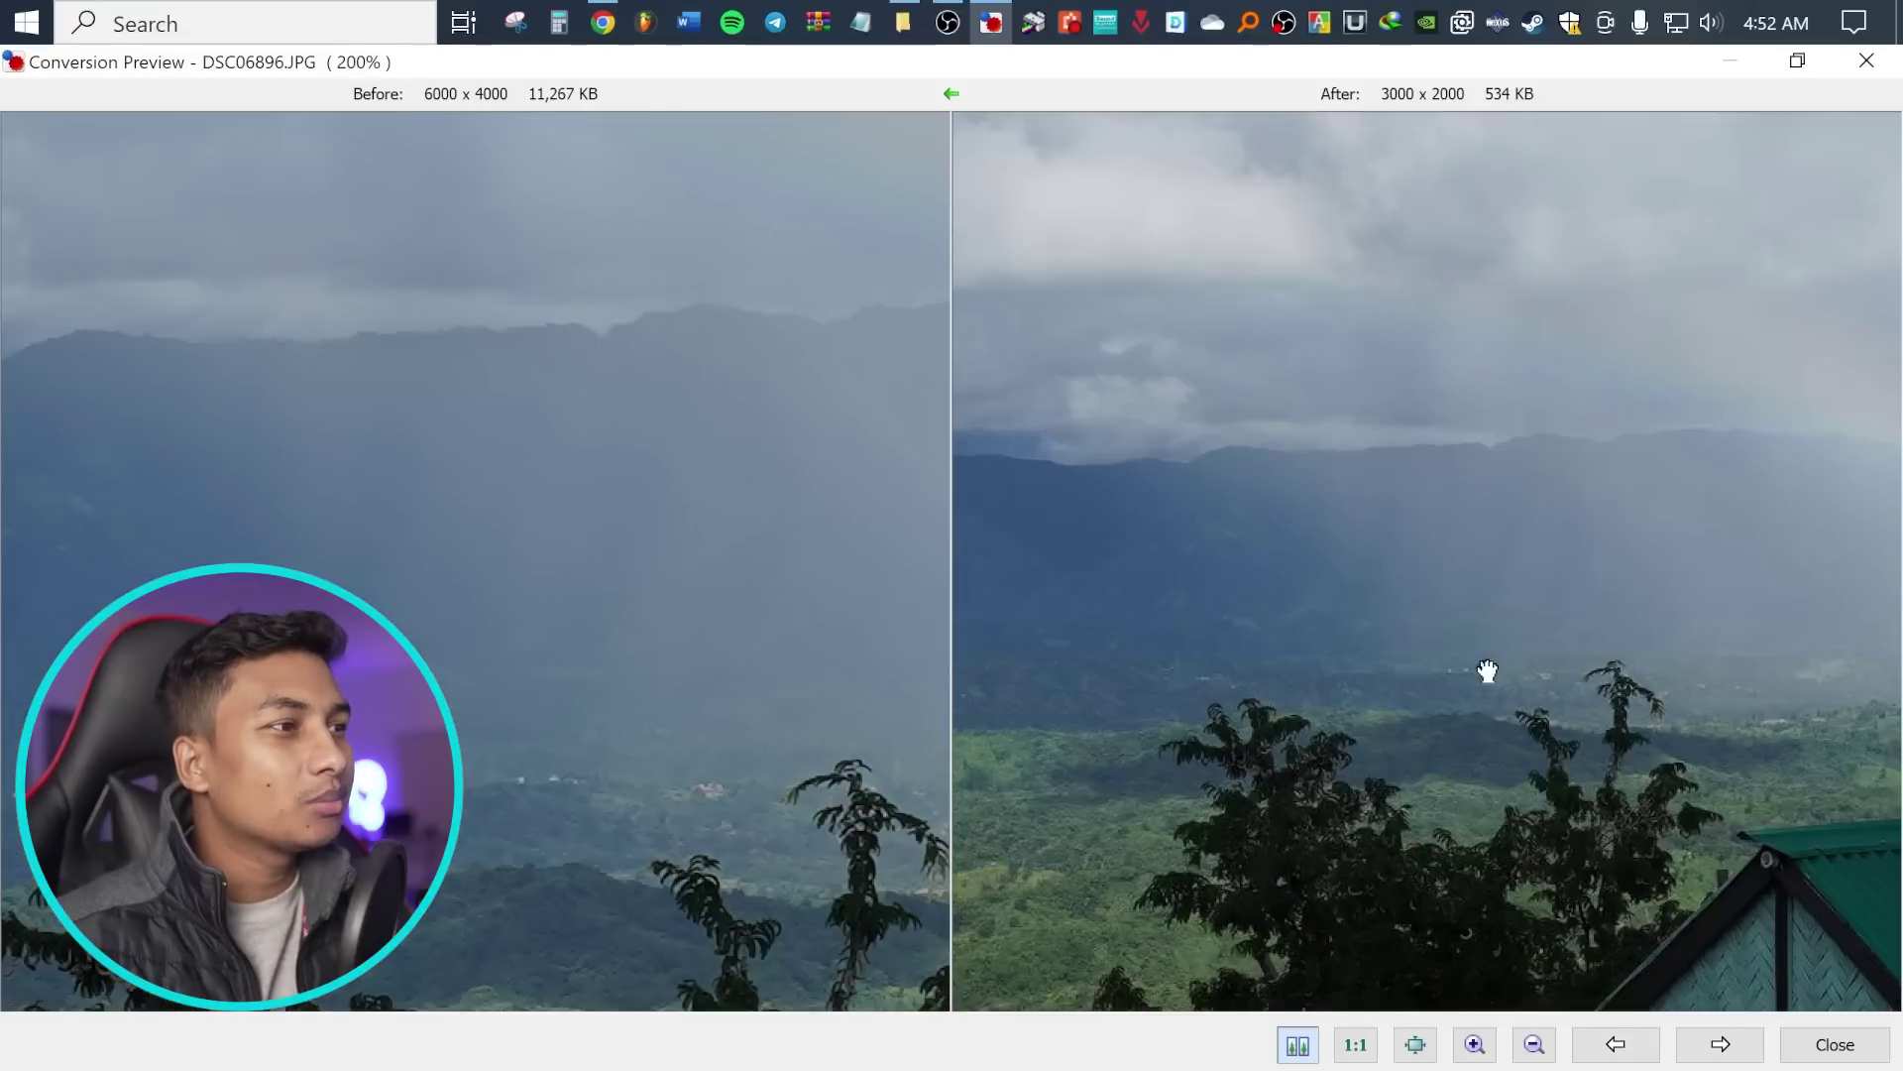
pyautogui.moveTo(1487, 671); pyautogui.dragTo(1474, 529)
pyautogui.scroll(-6, 1474, 529)
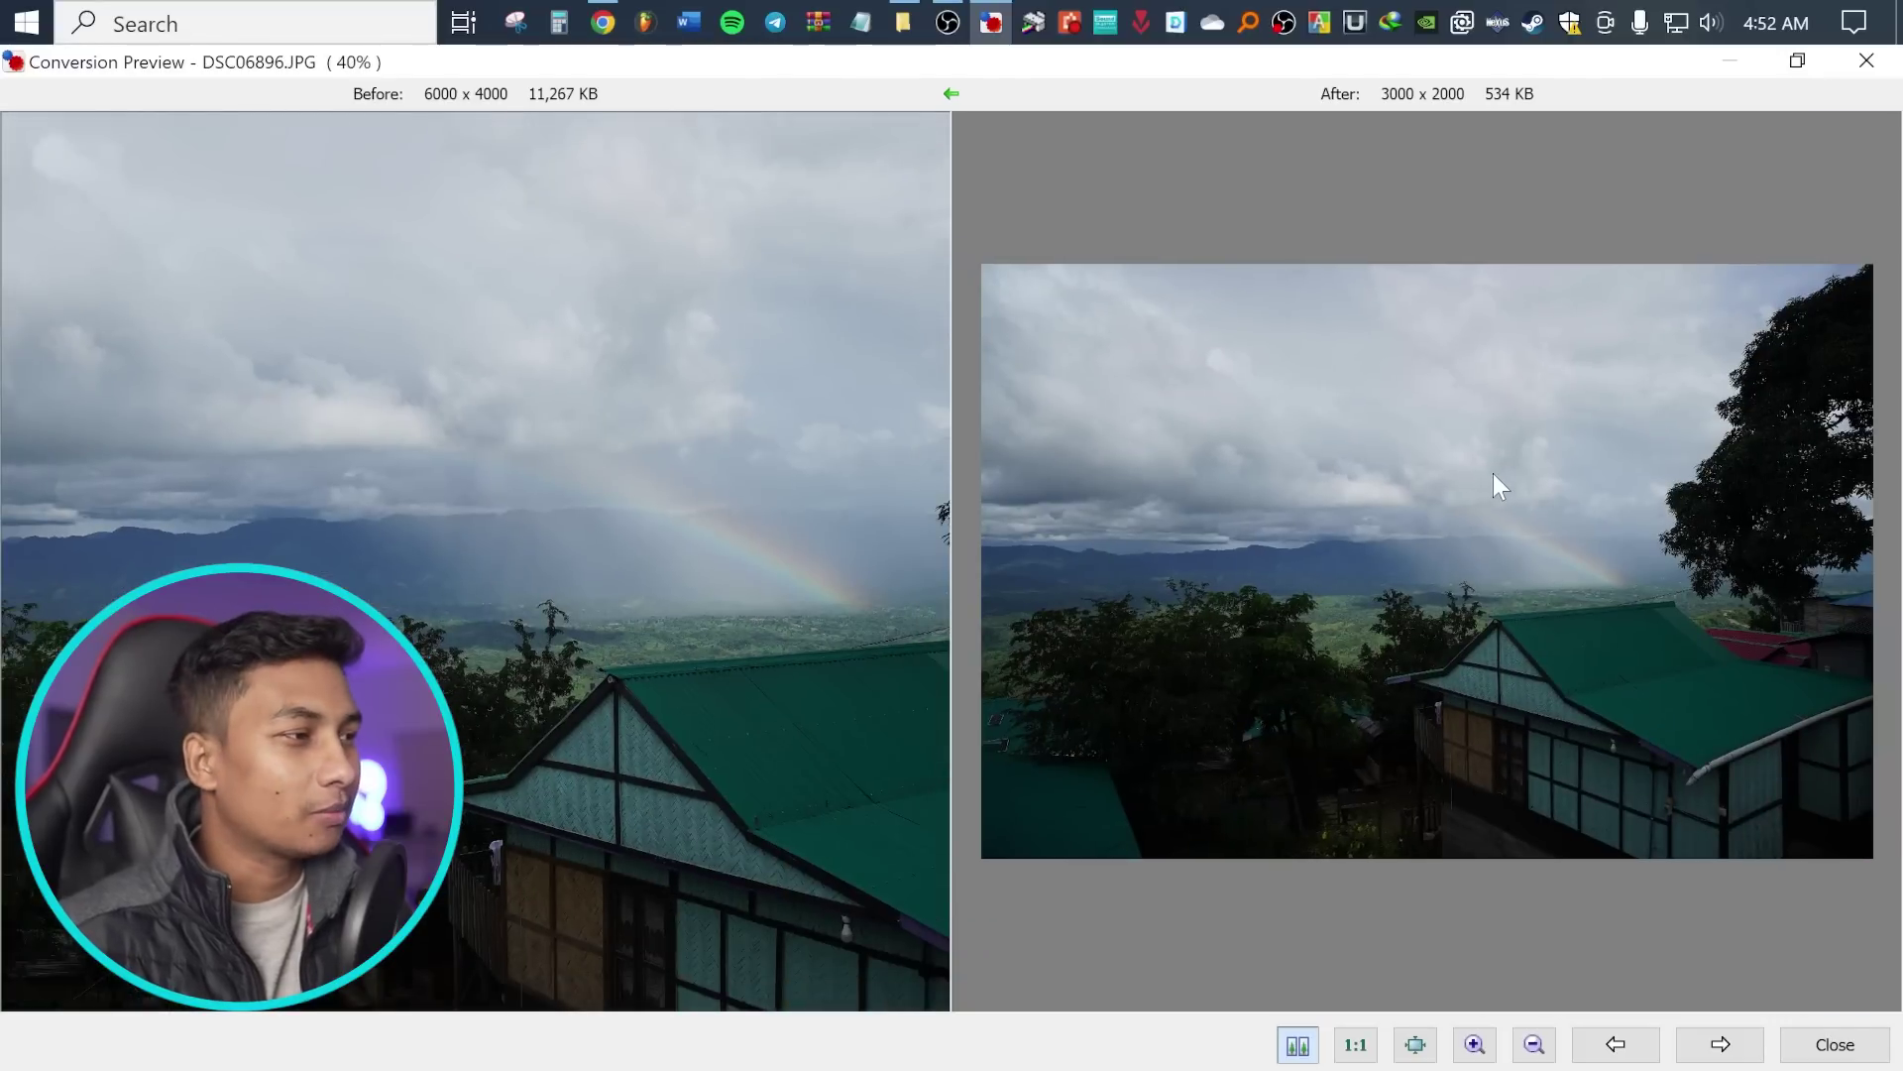
pyautogui.click(1844, 1041)
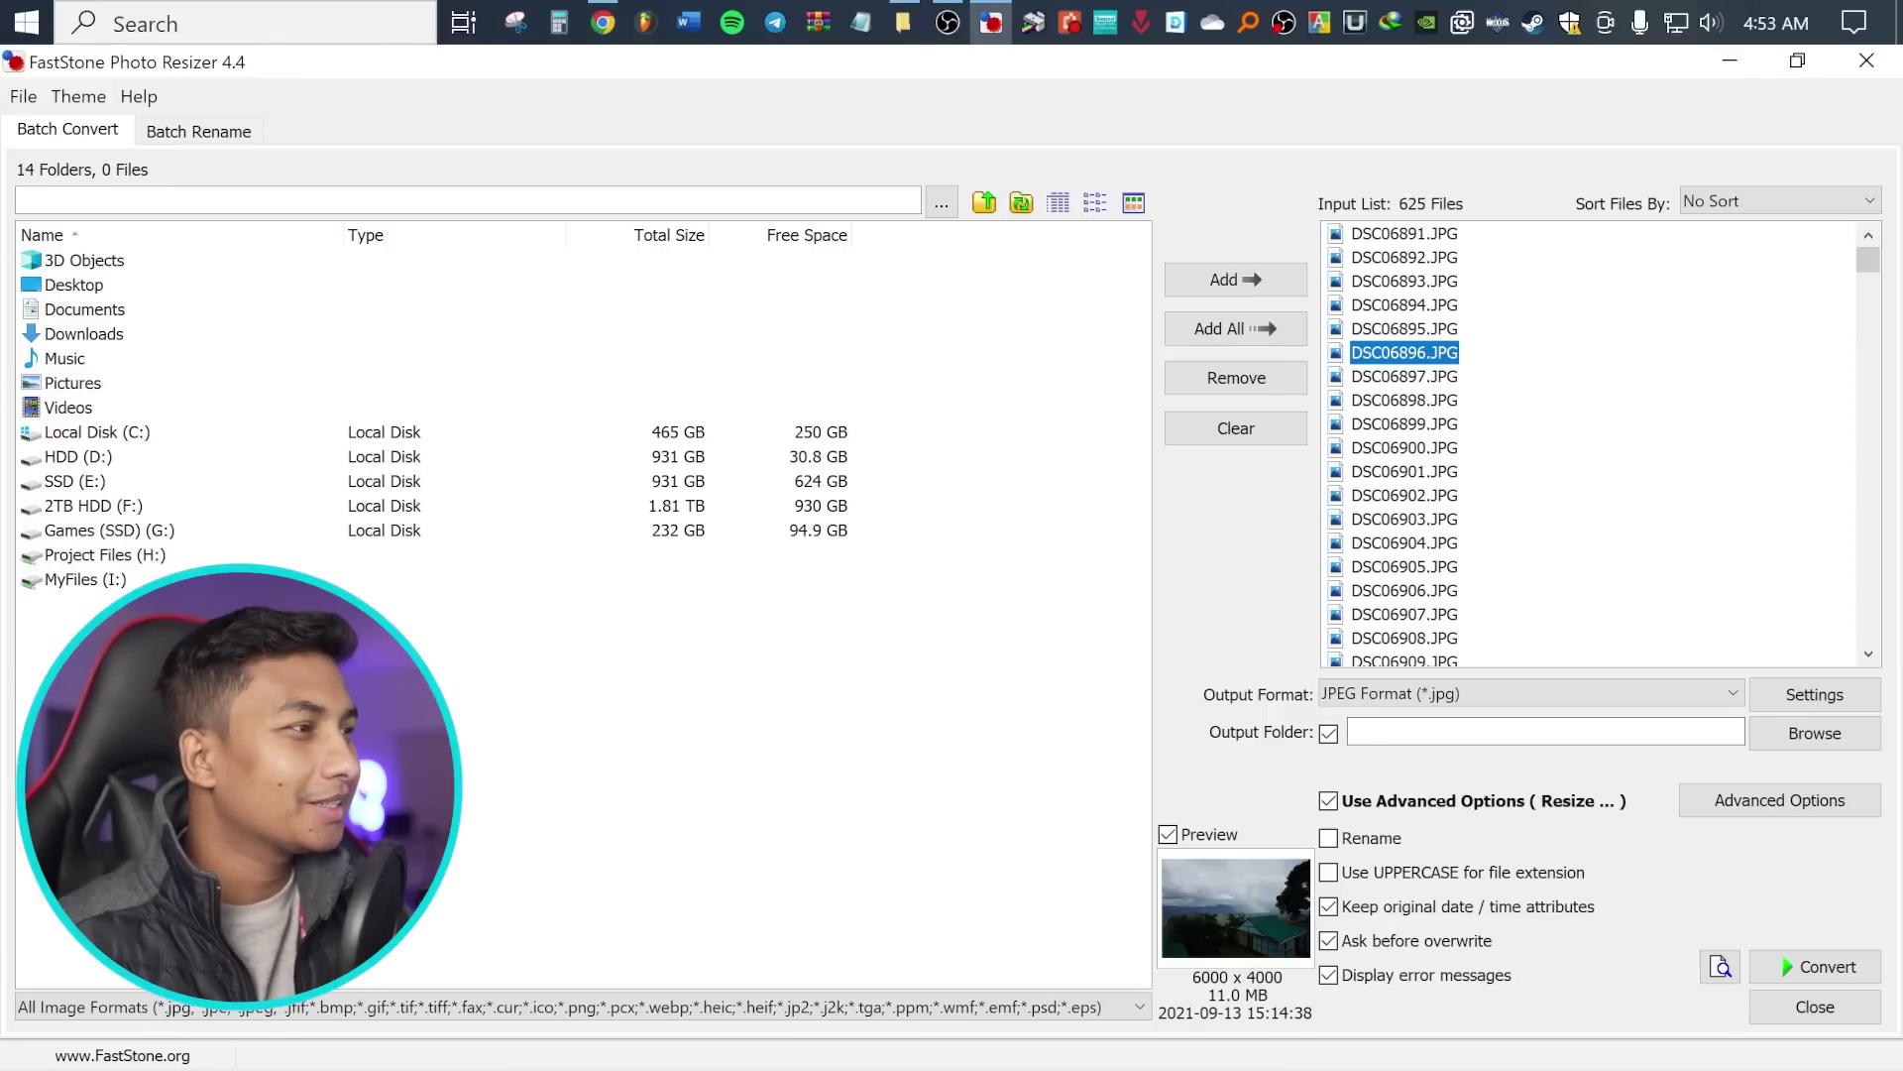
# Begin choosing the output folder by expanding This PC, the MyFiles (I:) drive and its Tour Footage folder
pyautogui.click(1832, 737)
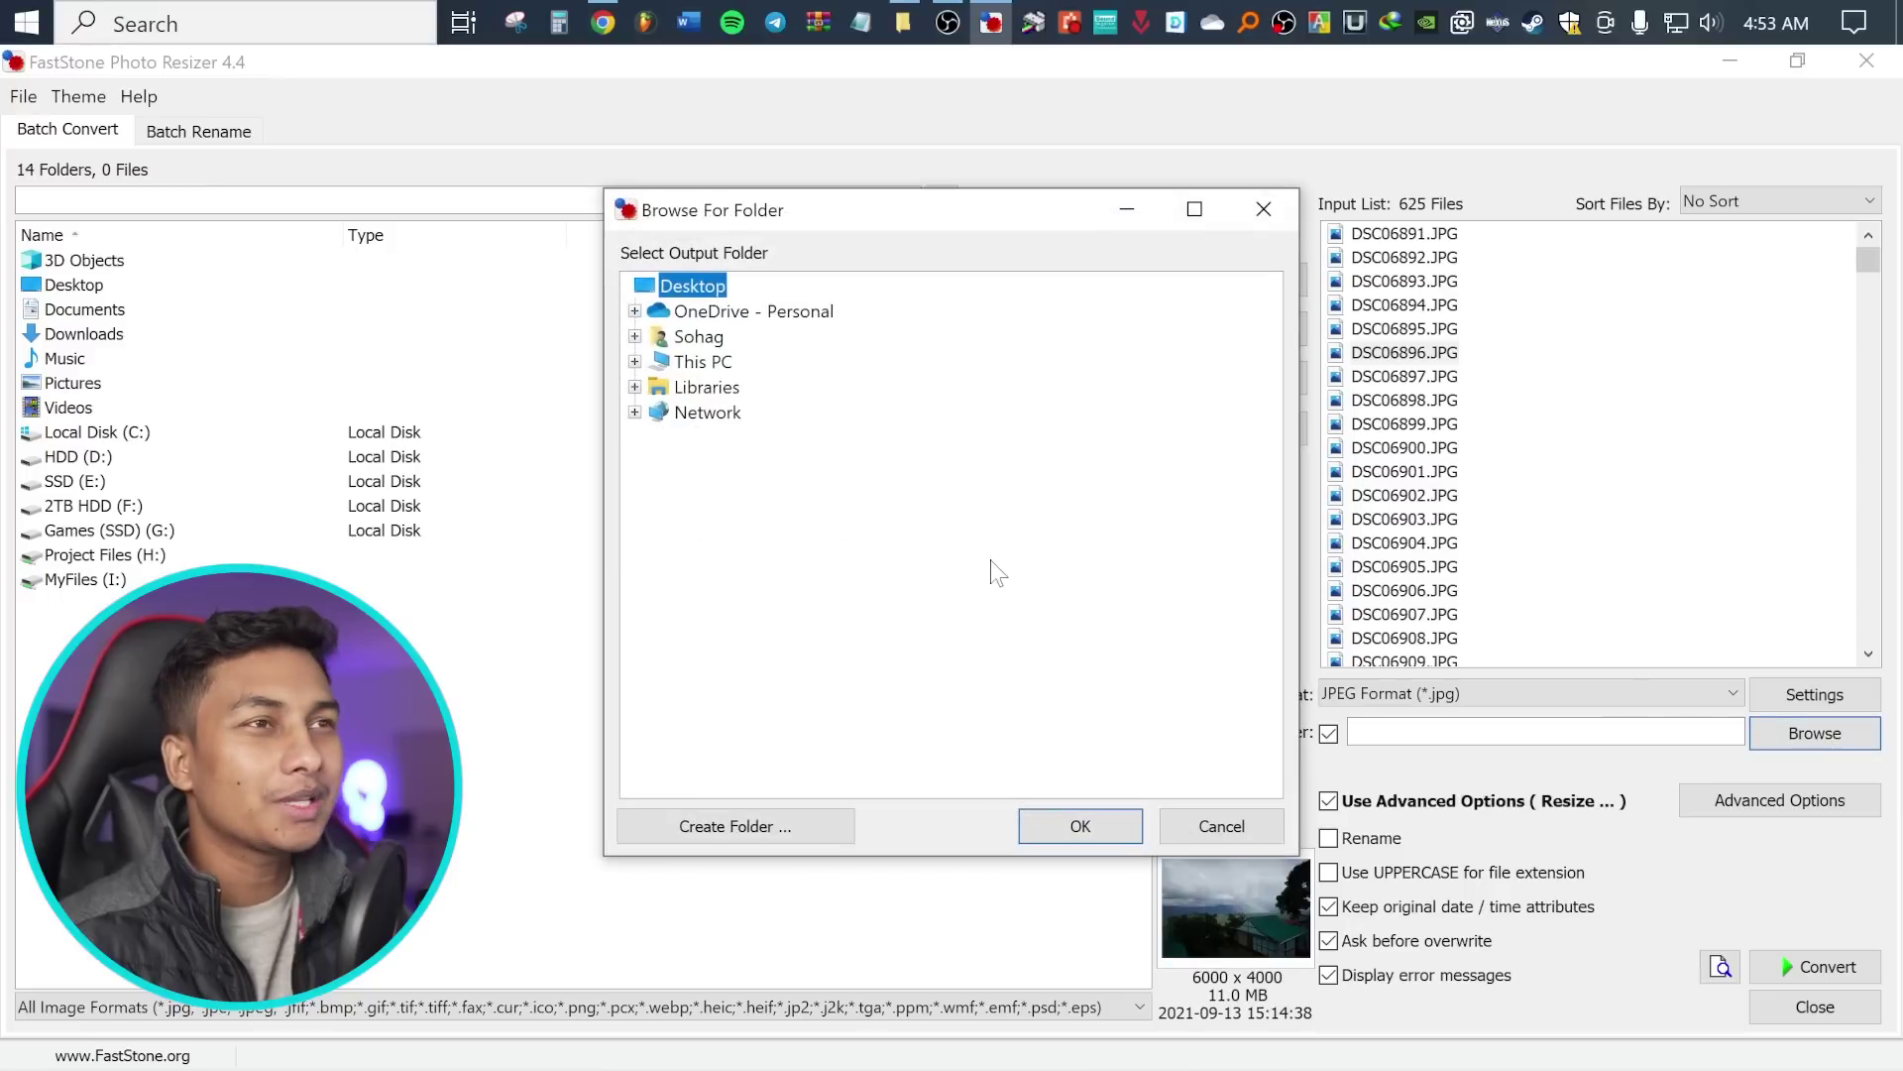
pyautogui.click(712, 363)
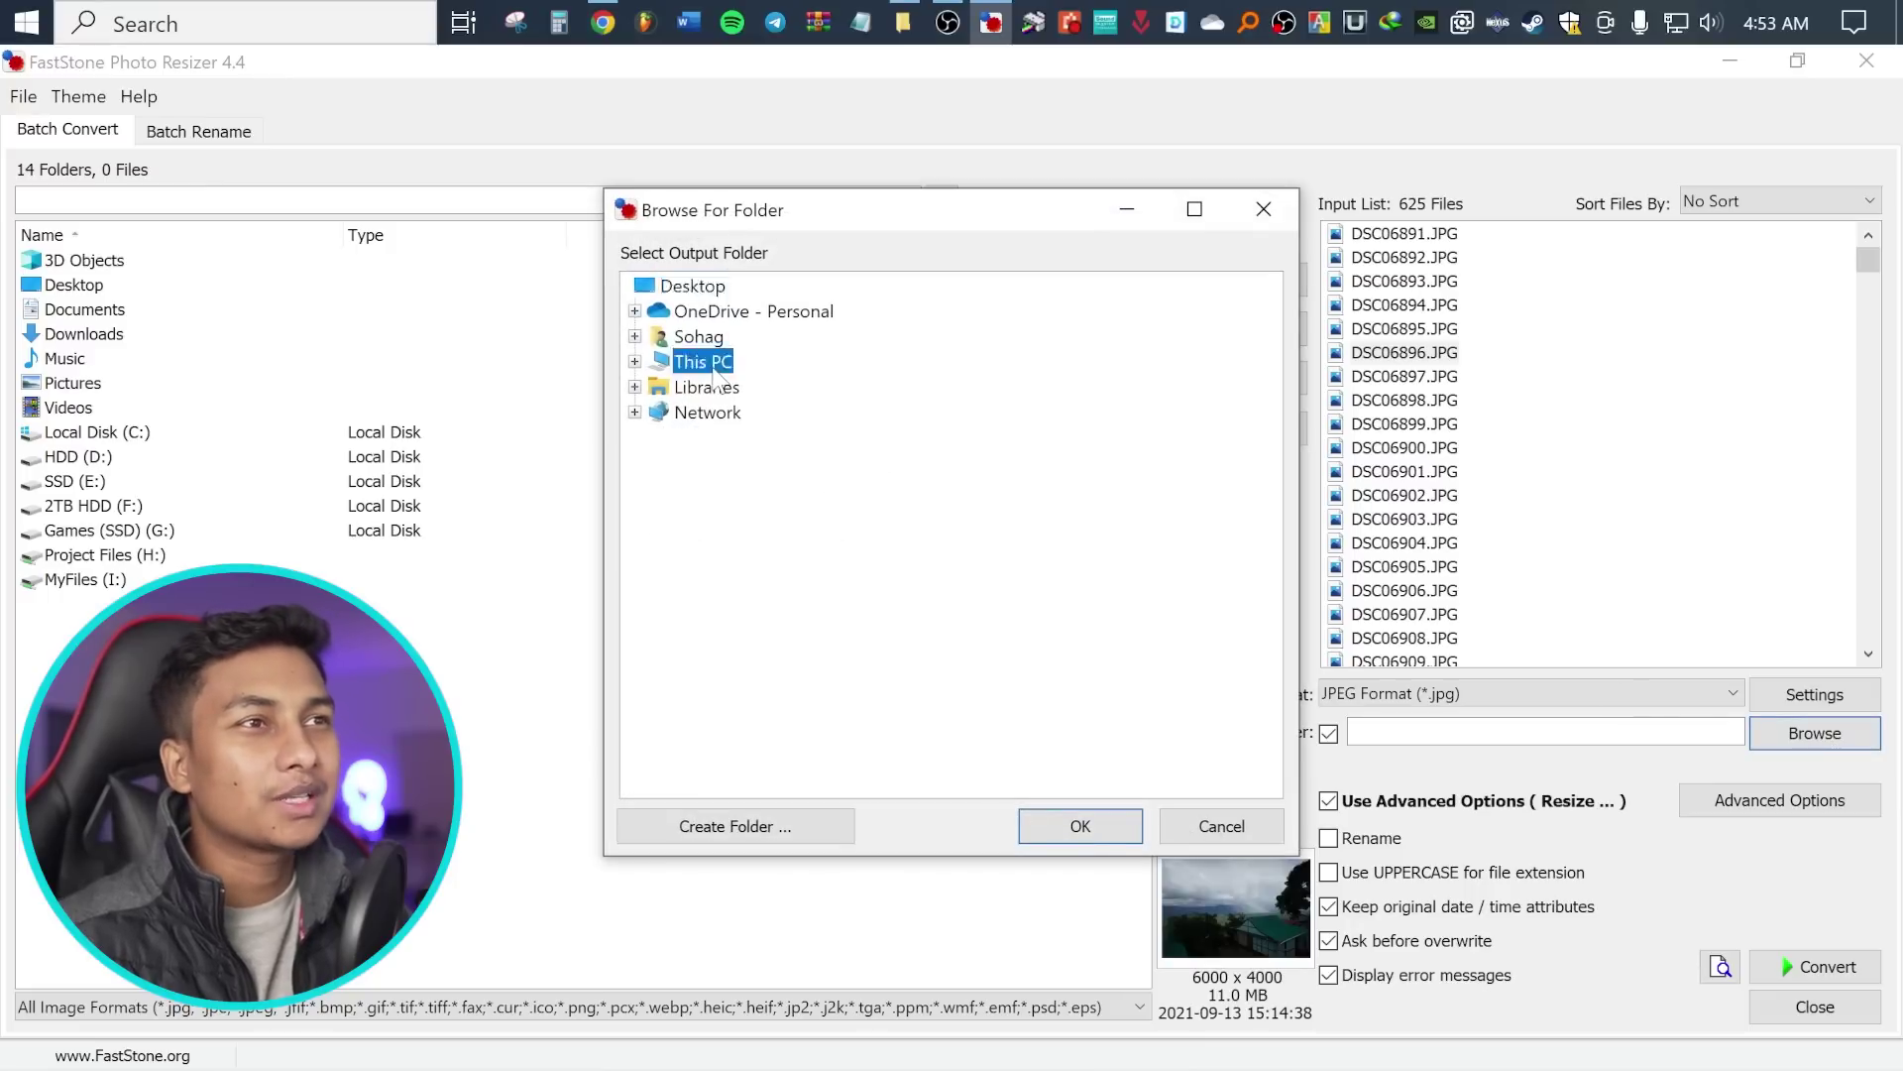
pyautogui.click(634, 362)
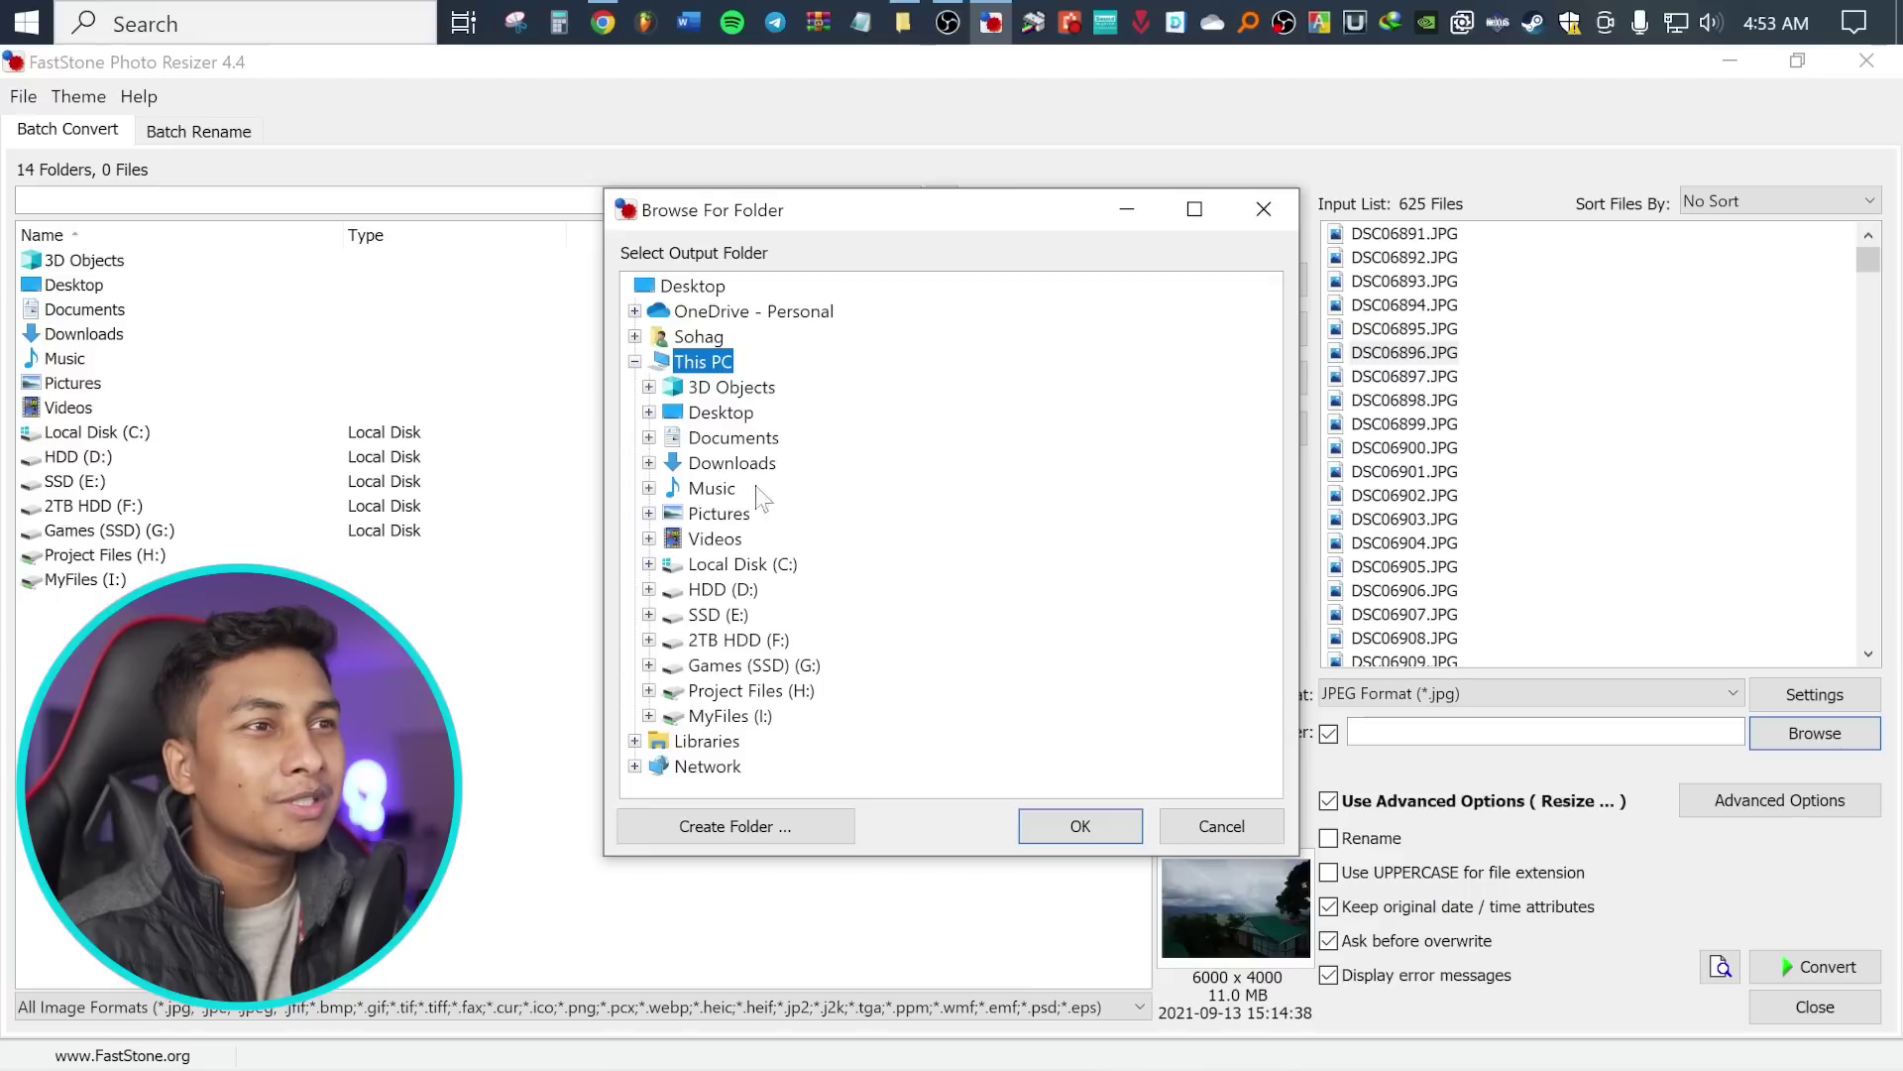
pyautogui.click(651, 716)
pyautogui.scroll(-1, 694, 718)
pyautogui.click(663, 715)
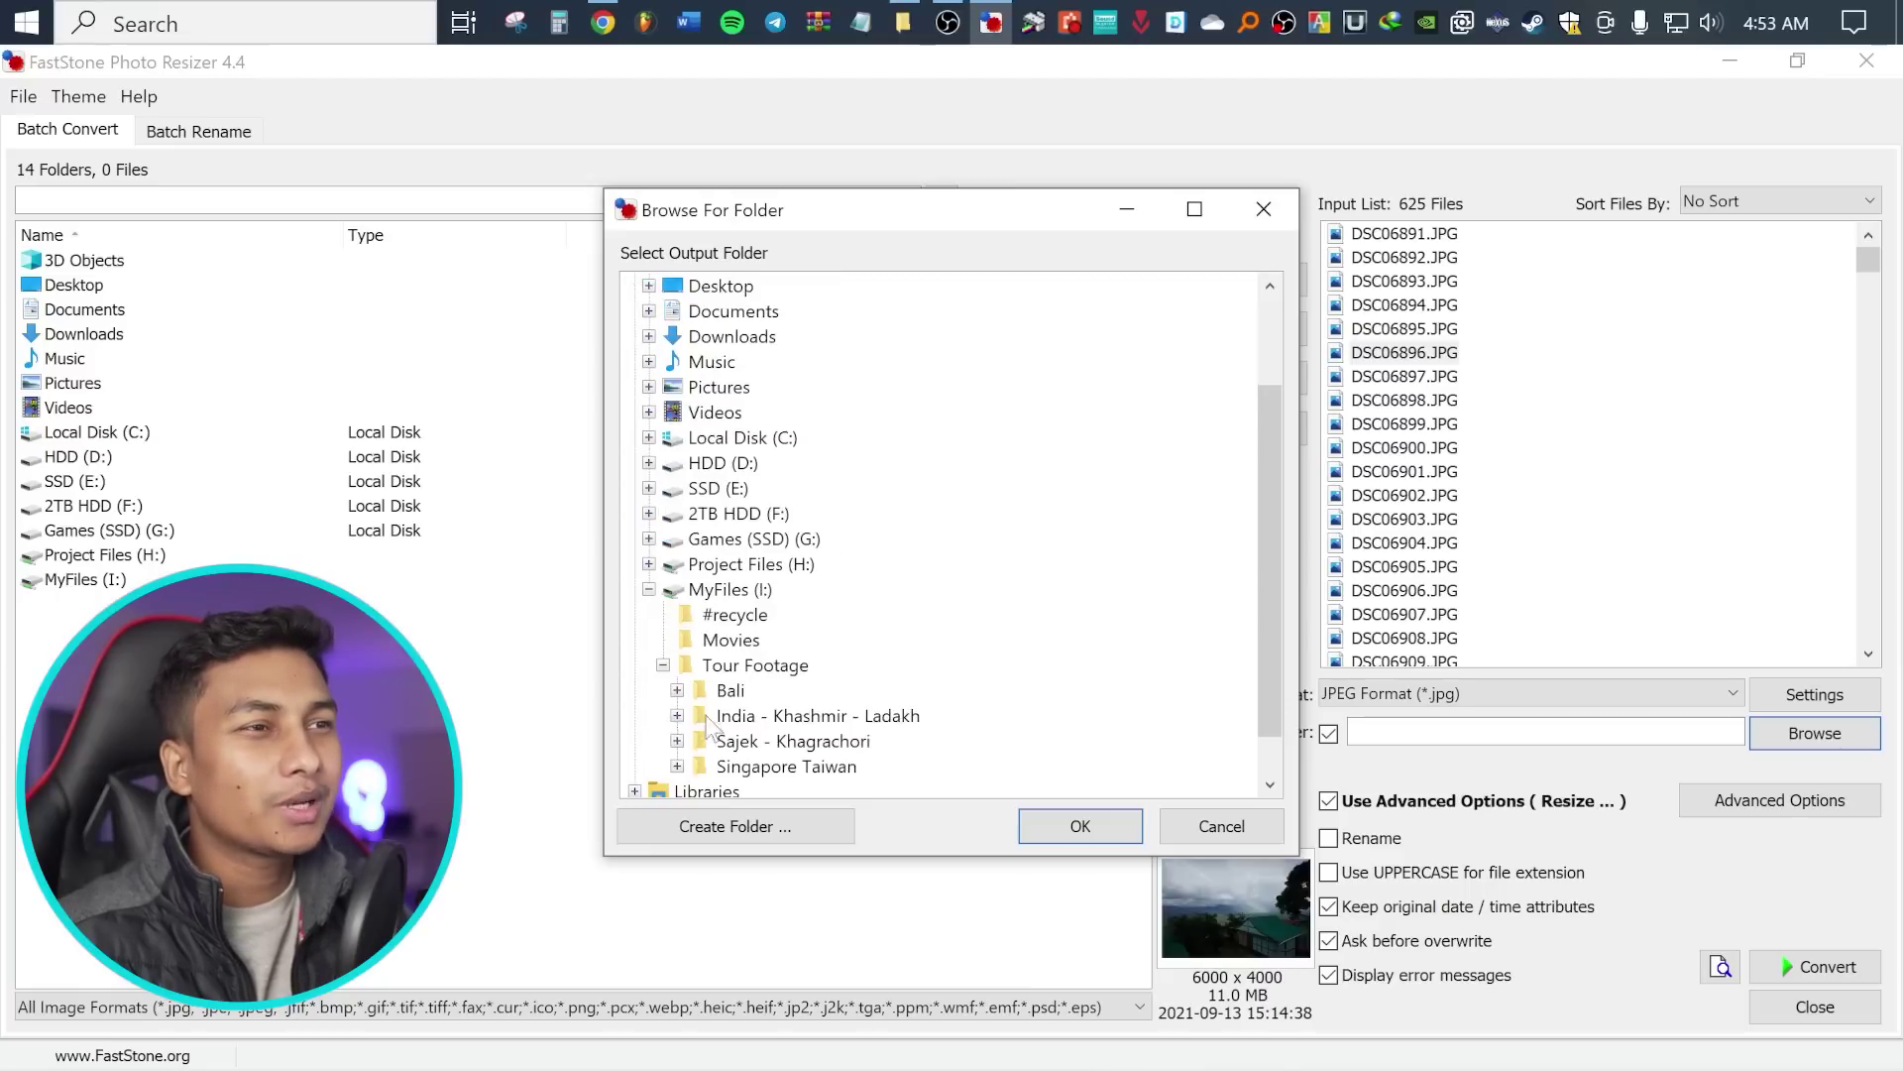
# Expand Sajek - Khagrachori and its DCIM folder, and select the Rainbow folder
pyautogui.scroll(-1, 678, 717)
pyautogui.click(769, 691)
pyautogui.click(677, 690)
pyautogui.scroll(-1, 773, 694)
pyautogui.click(766, 642)
pyautogui.click(692, 639)
pyautogui.scroll(-1, 877, 656)
pyautogui.click(778, 643)
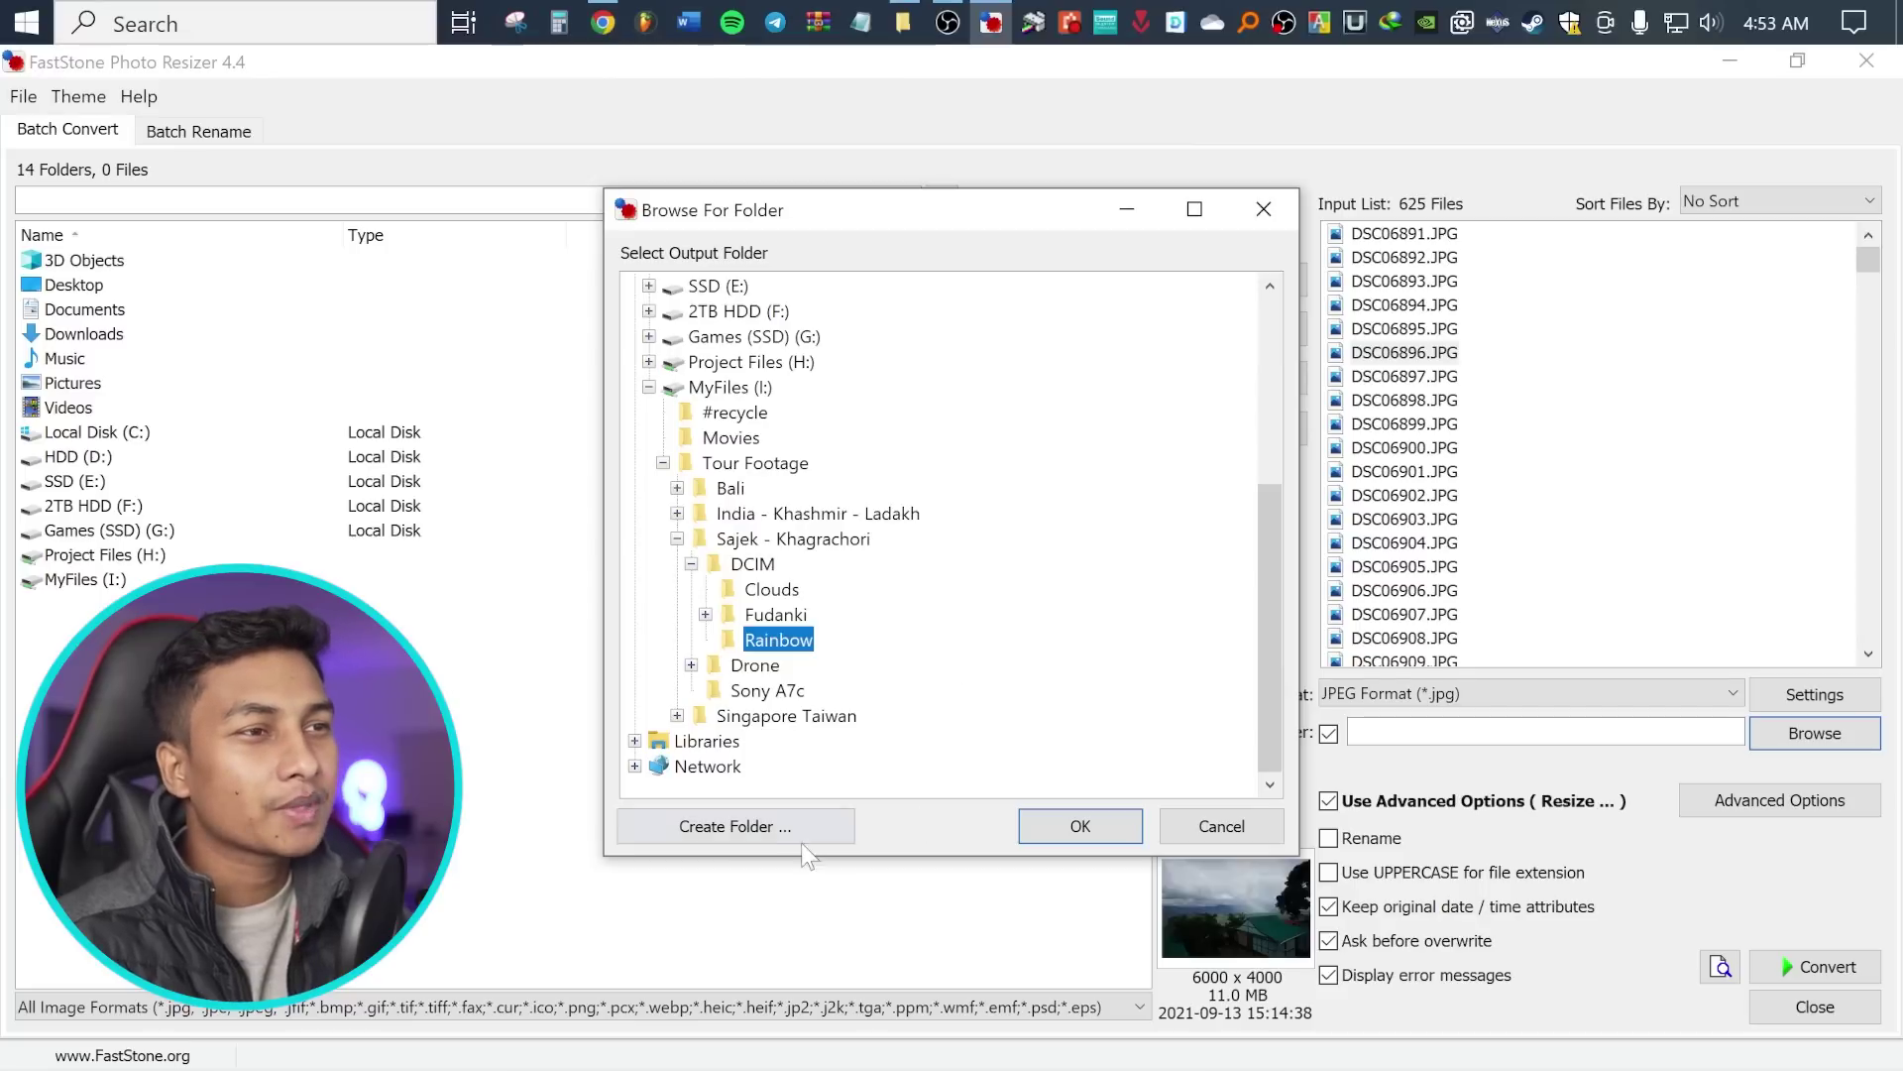
# Create a subfolder named Resized inside Rainbow and set it as the output folder
pyautogui.click(756, 642)
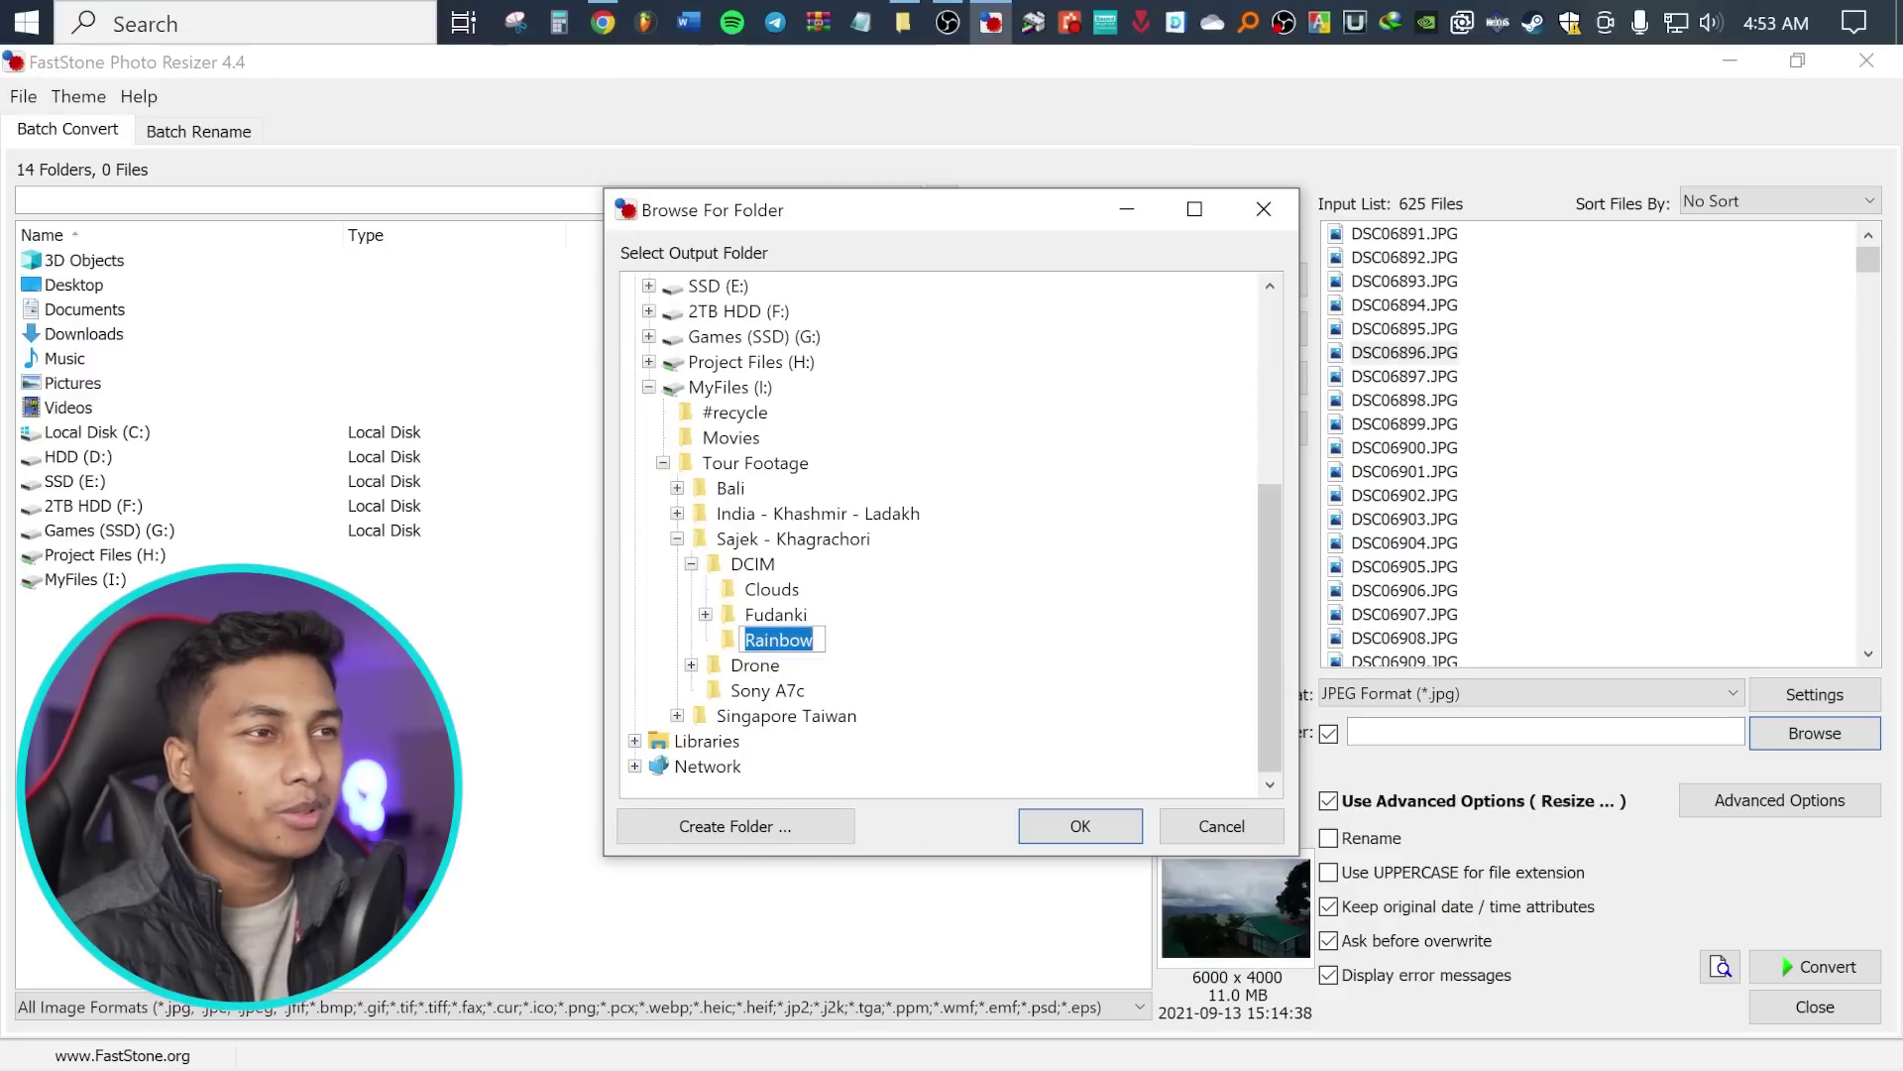
pyautogui.click(783, 822)
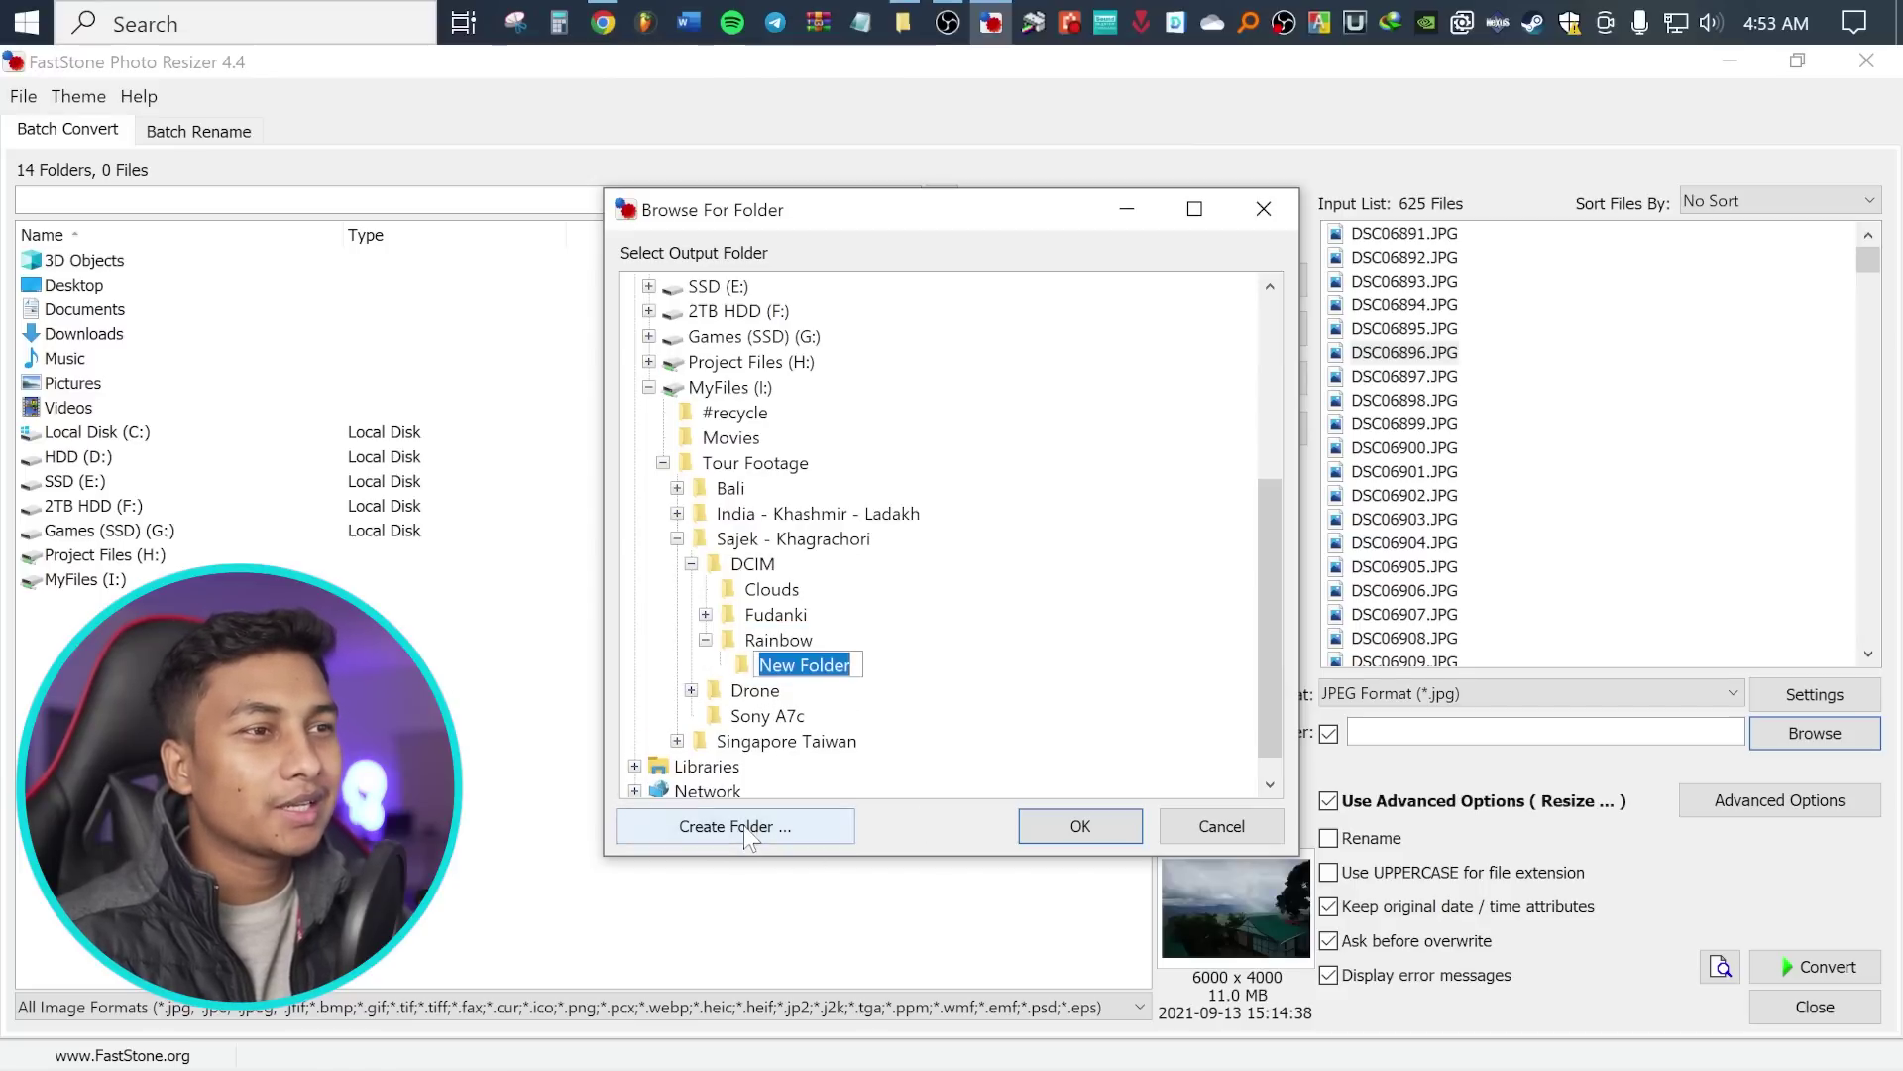
pyautogui.write('Resized')
pyautogui.press('Return')
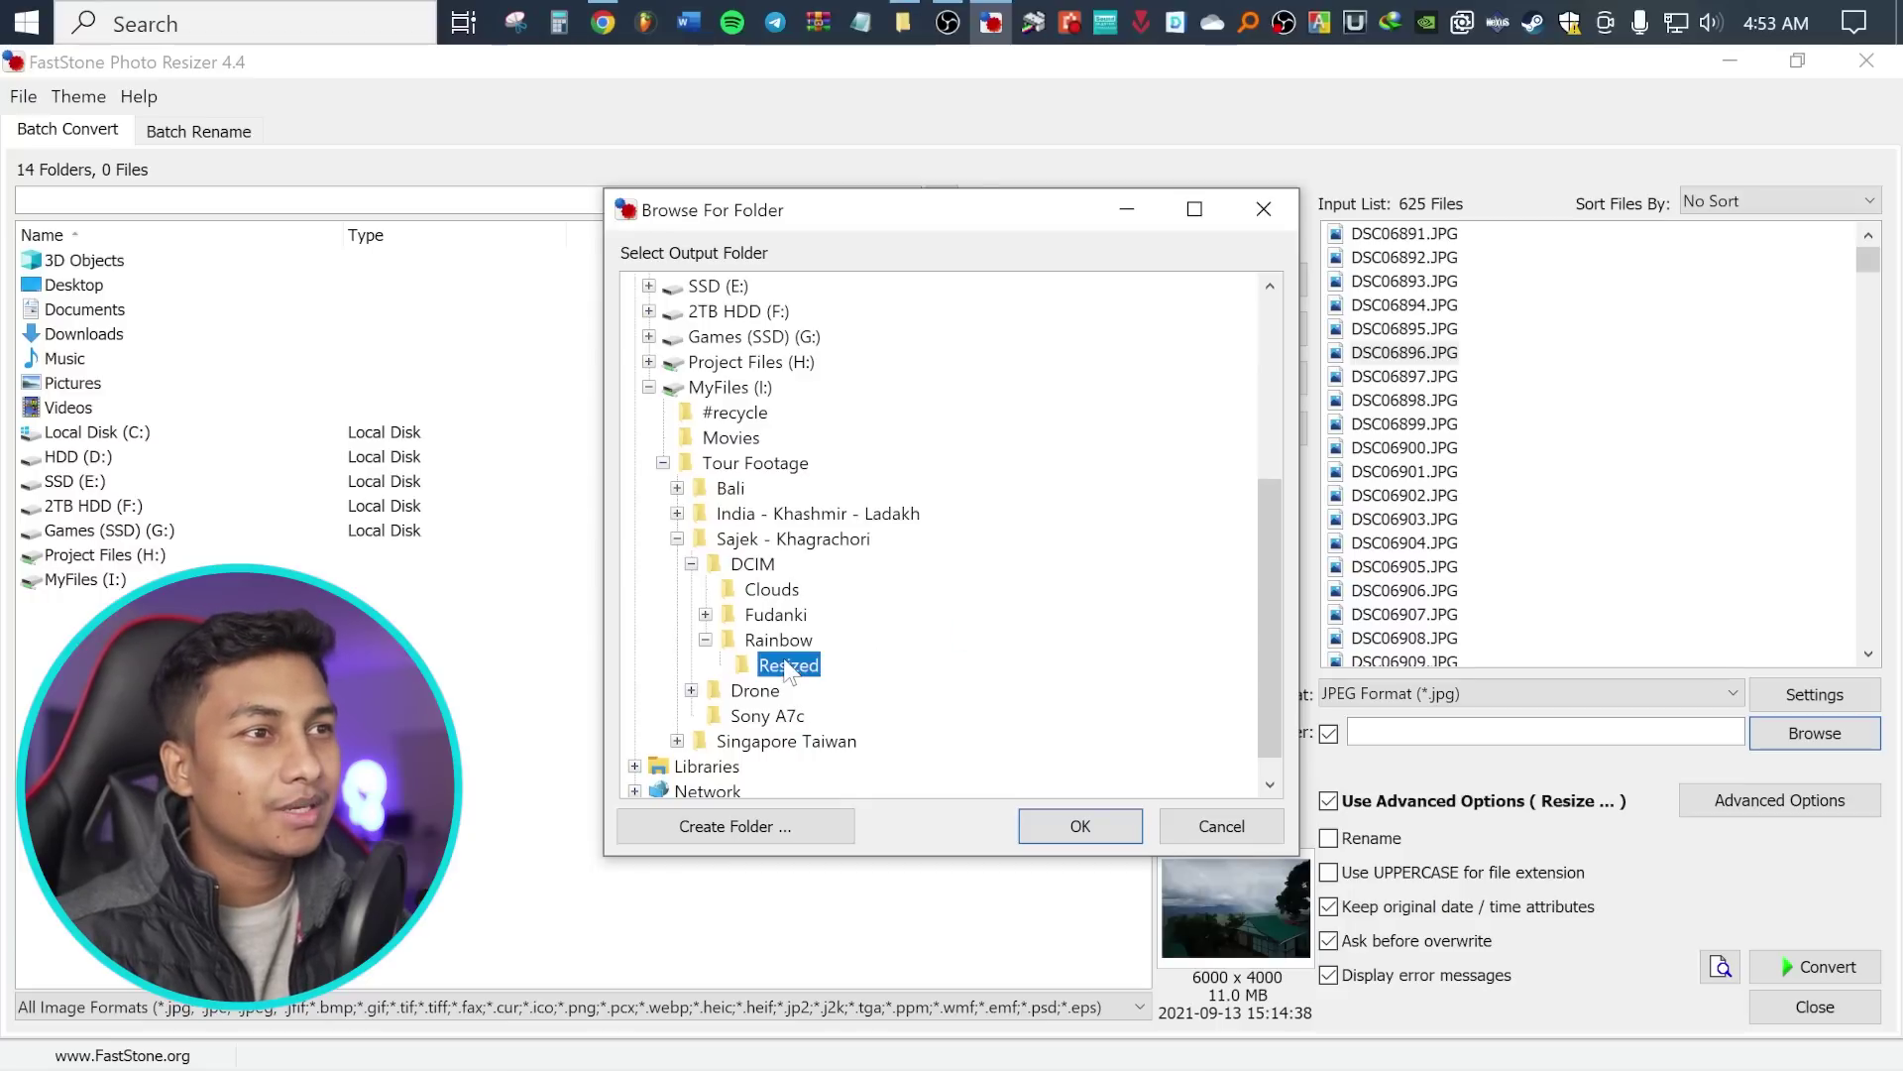
pyautogui.click(1101, 825)
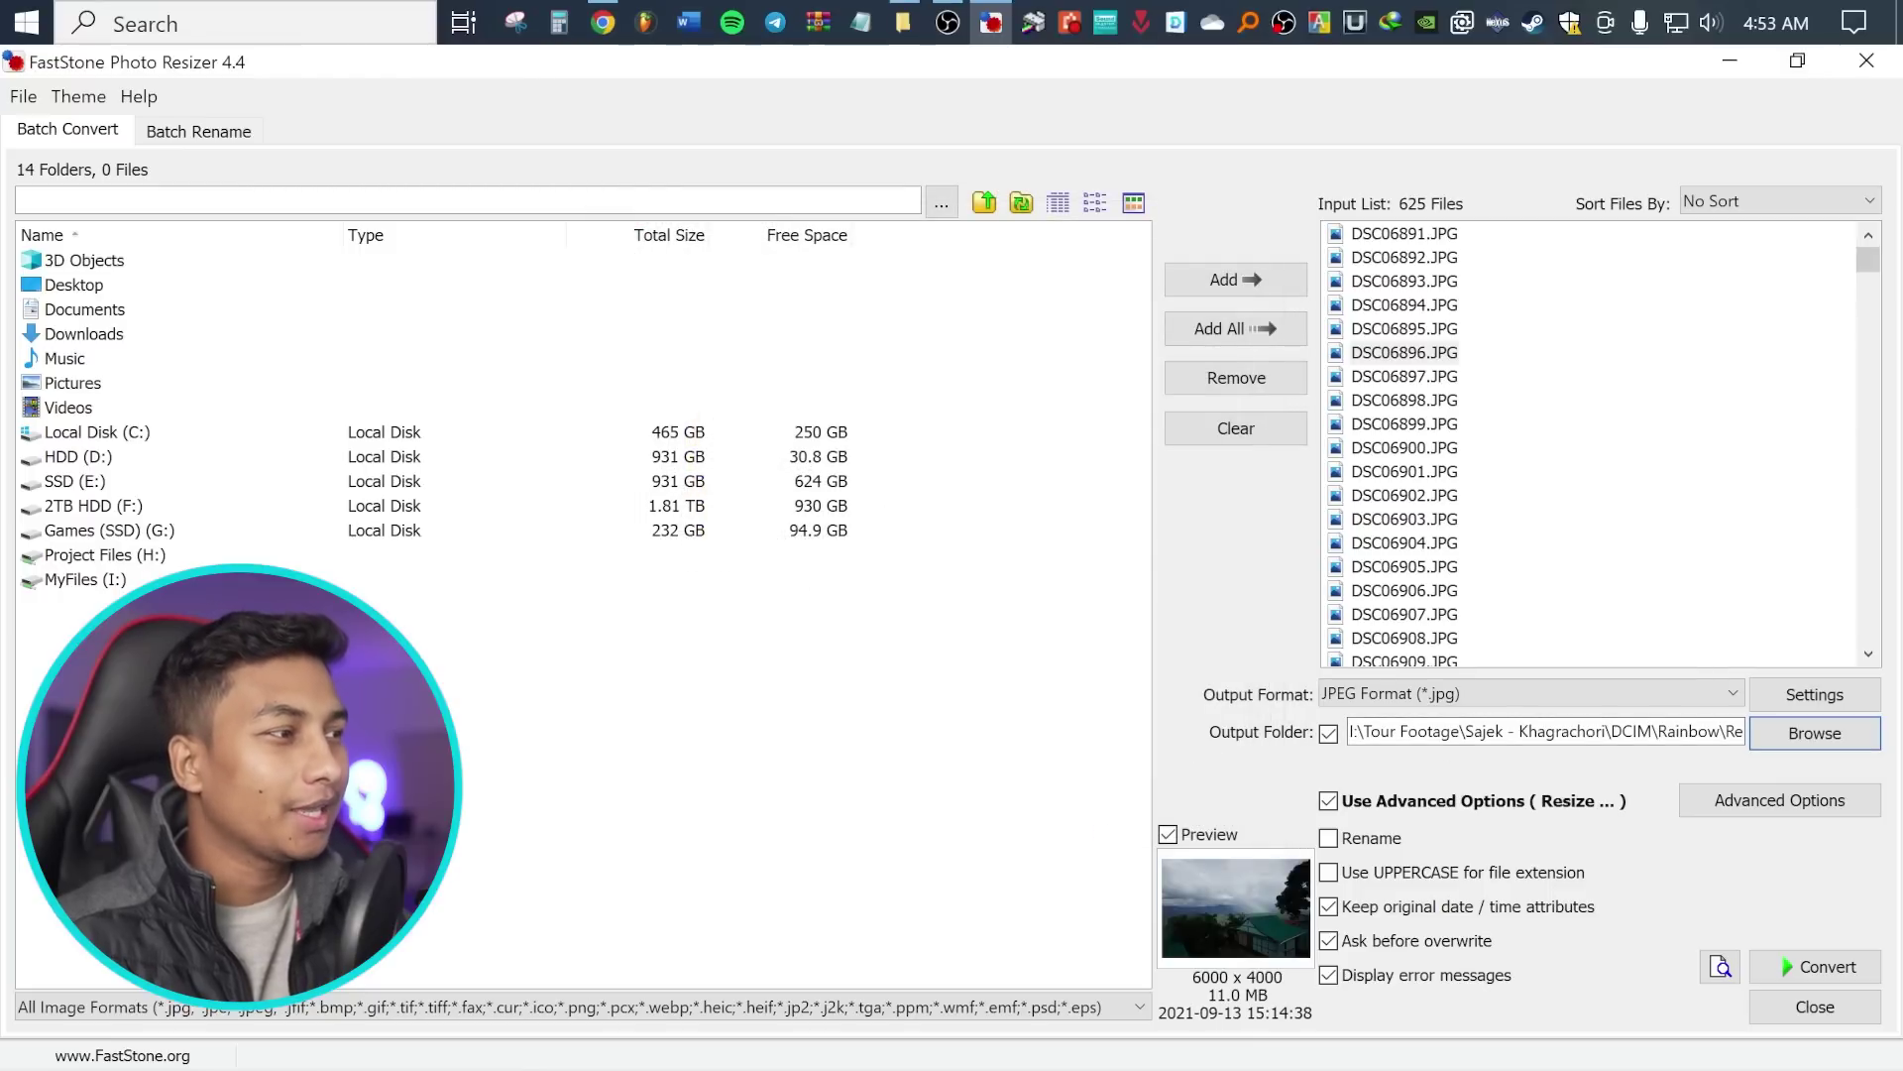
# Convert all photos in the input list, finish the conversion and view the Resized folder in a maximized window
pyautogui.click(1795, 966)
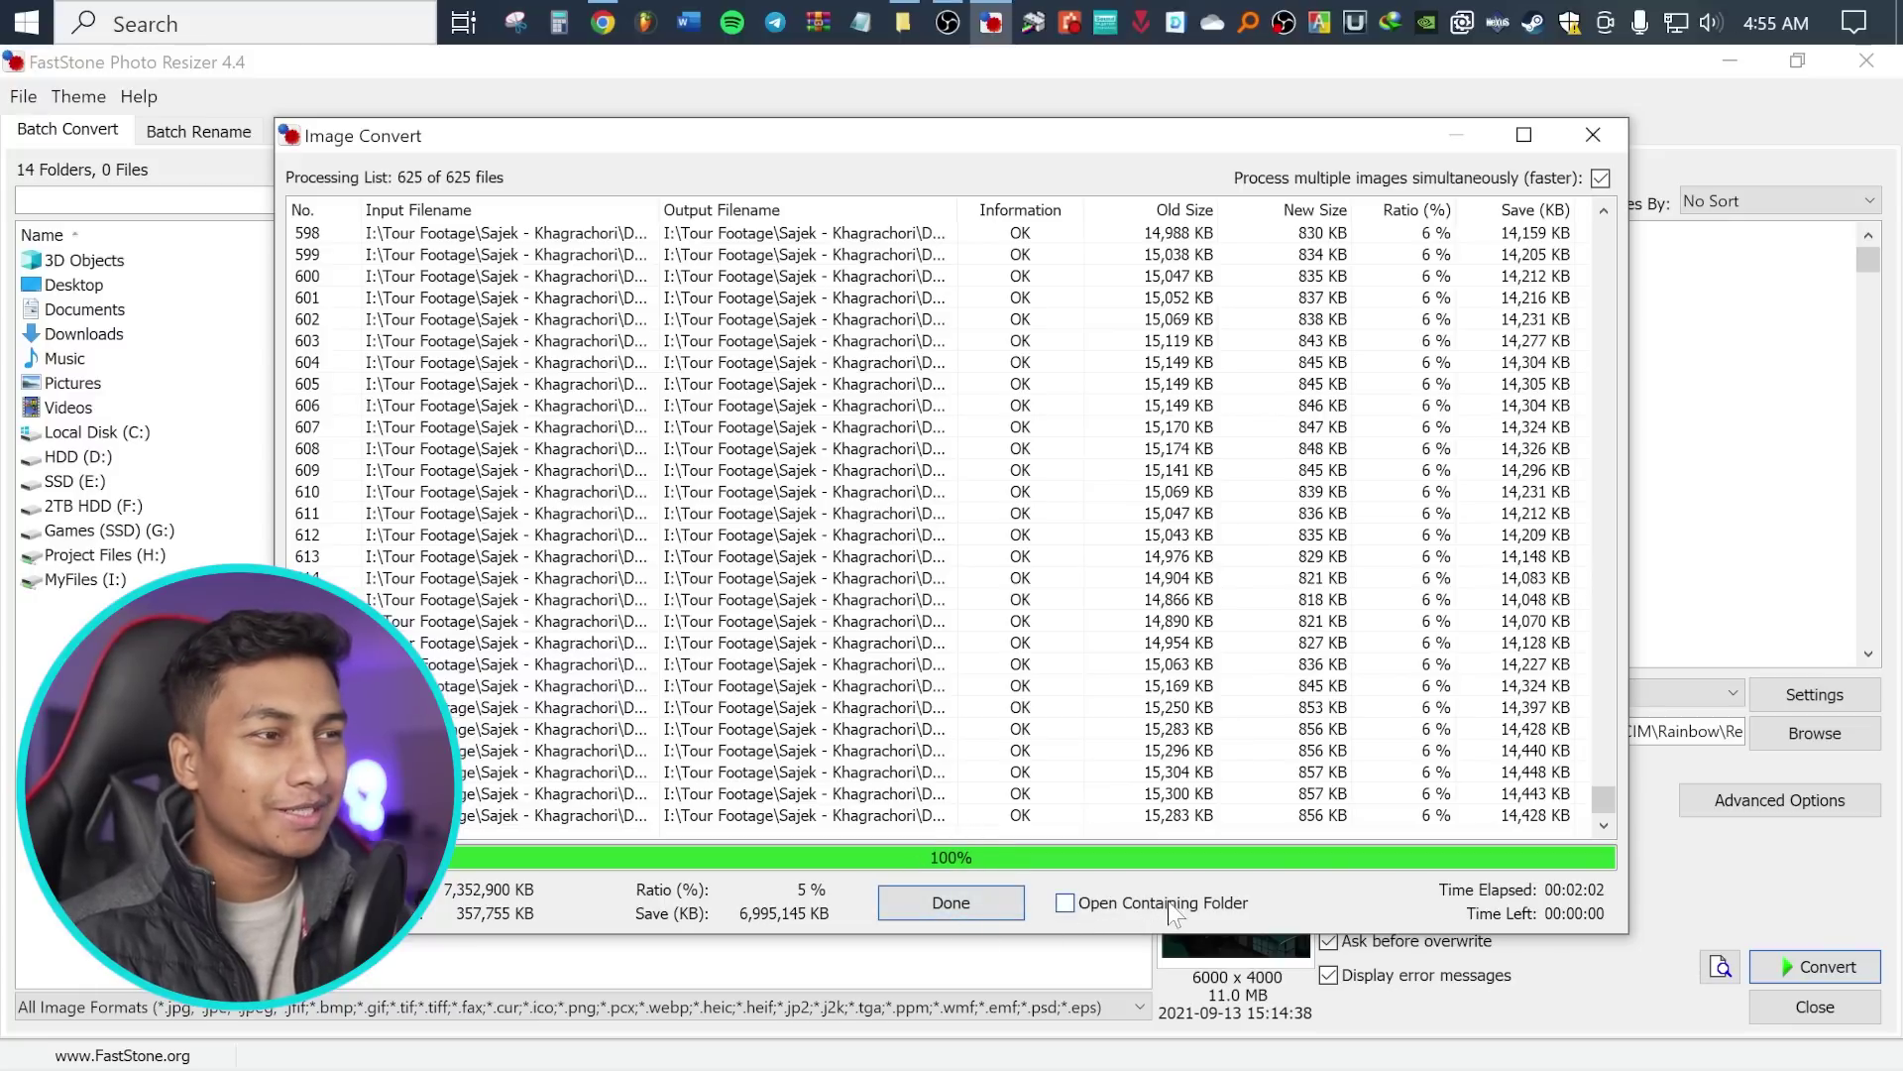
pyautogui.click(926, 906)
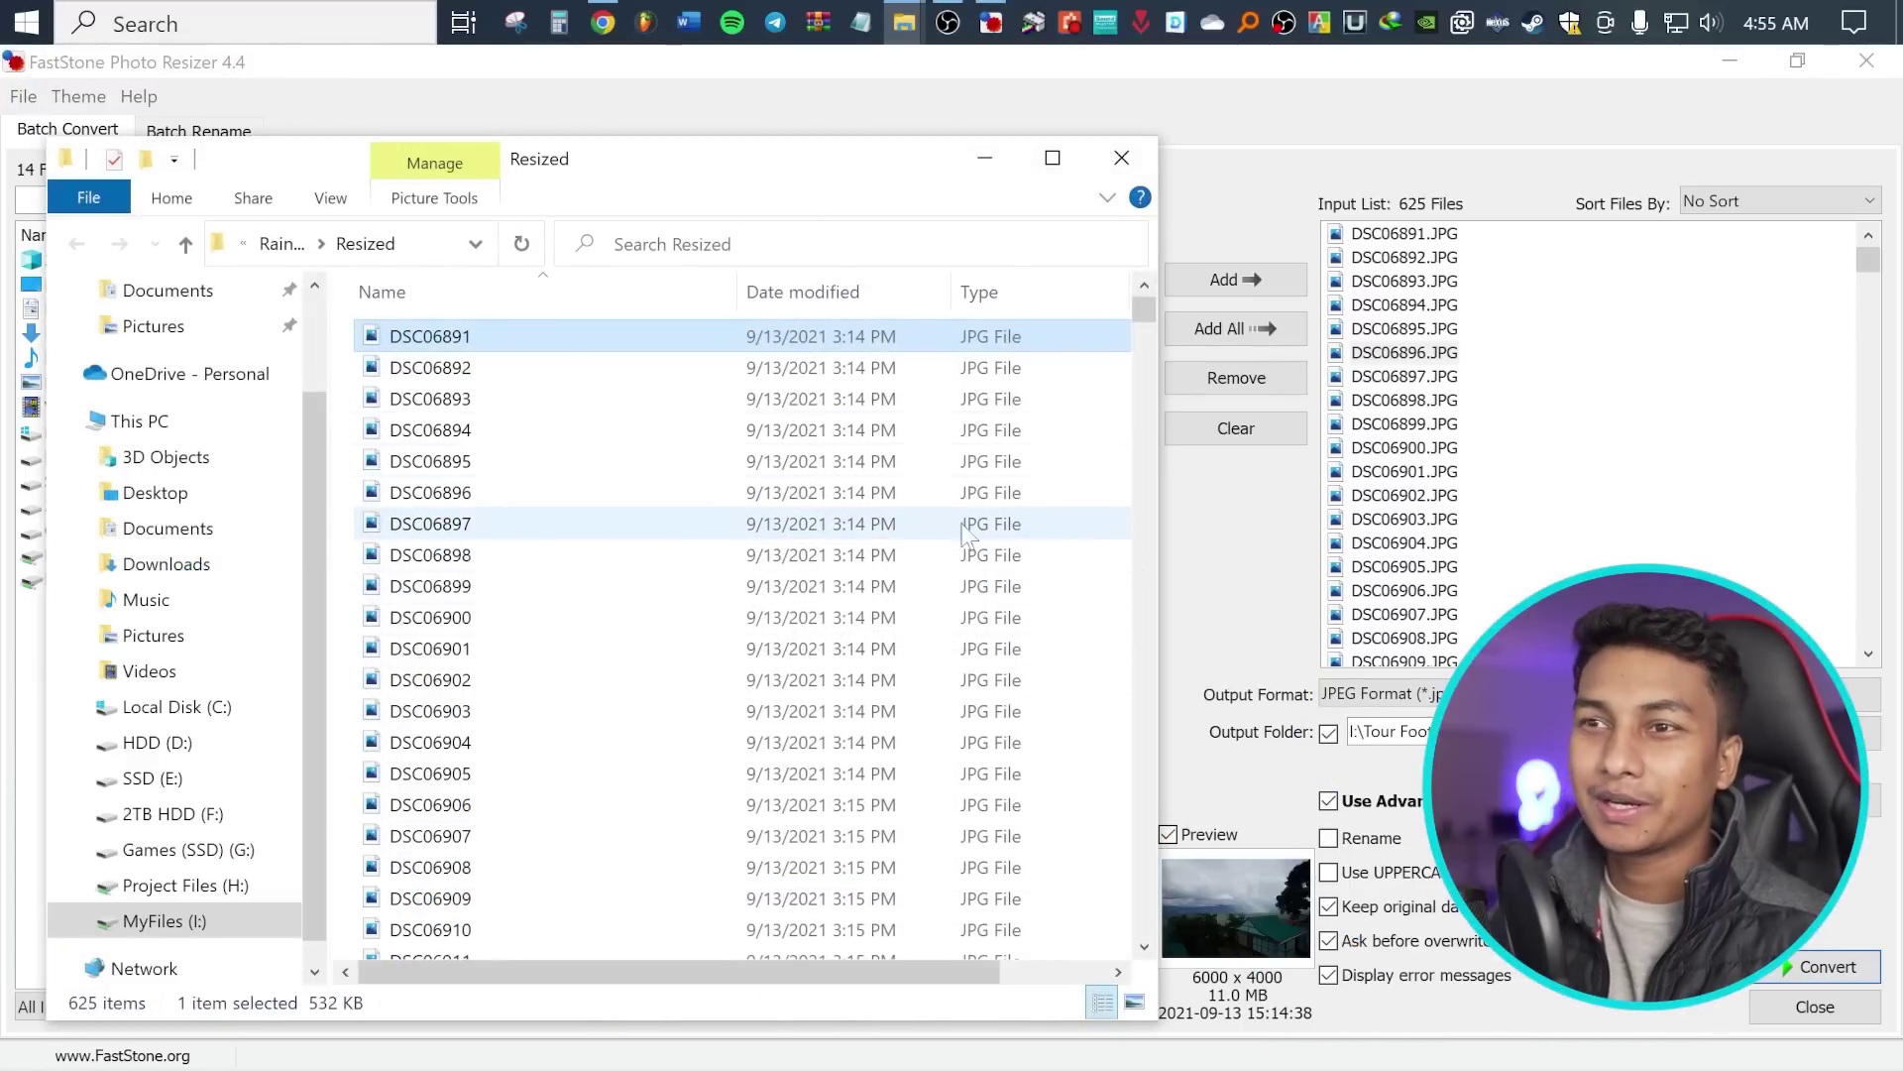
pyautogui.click(1053, 159)
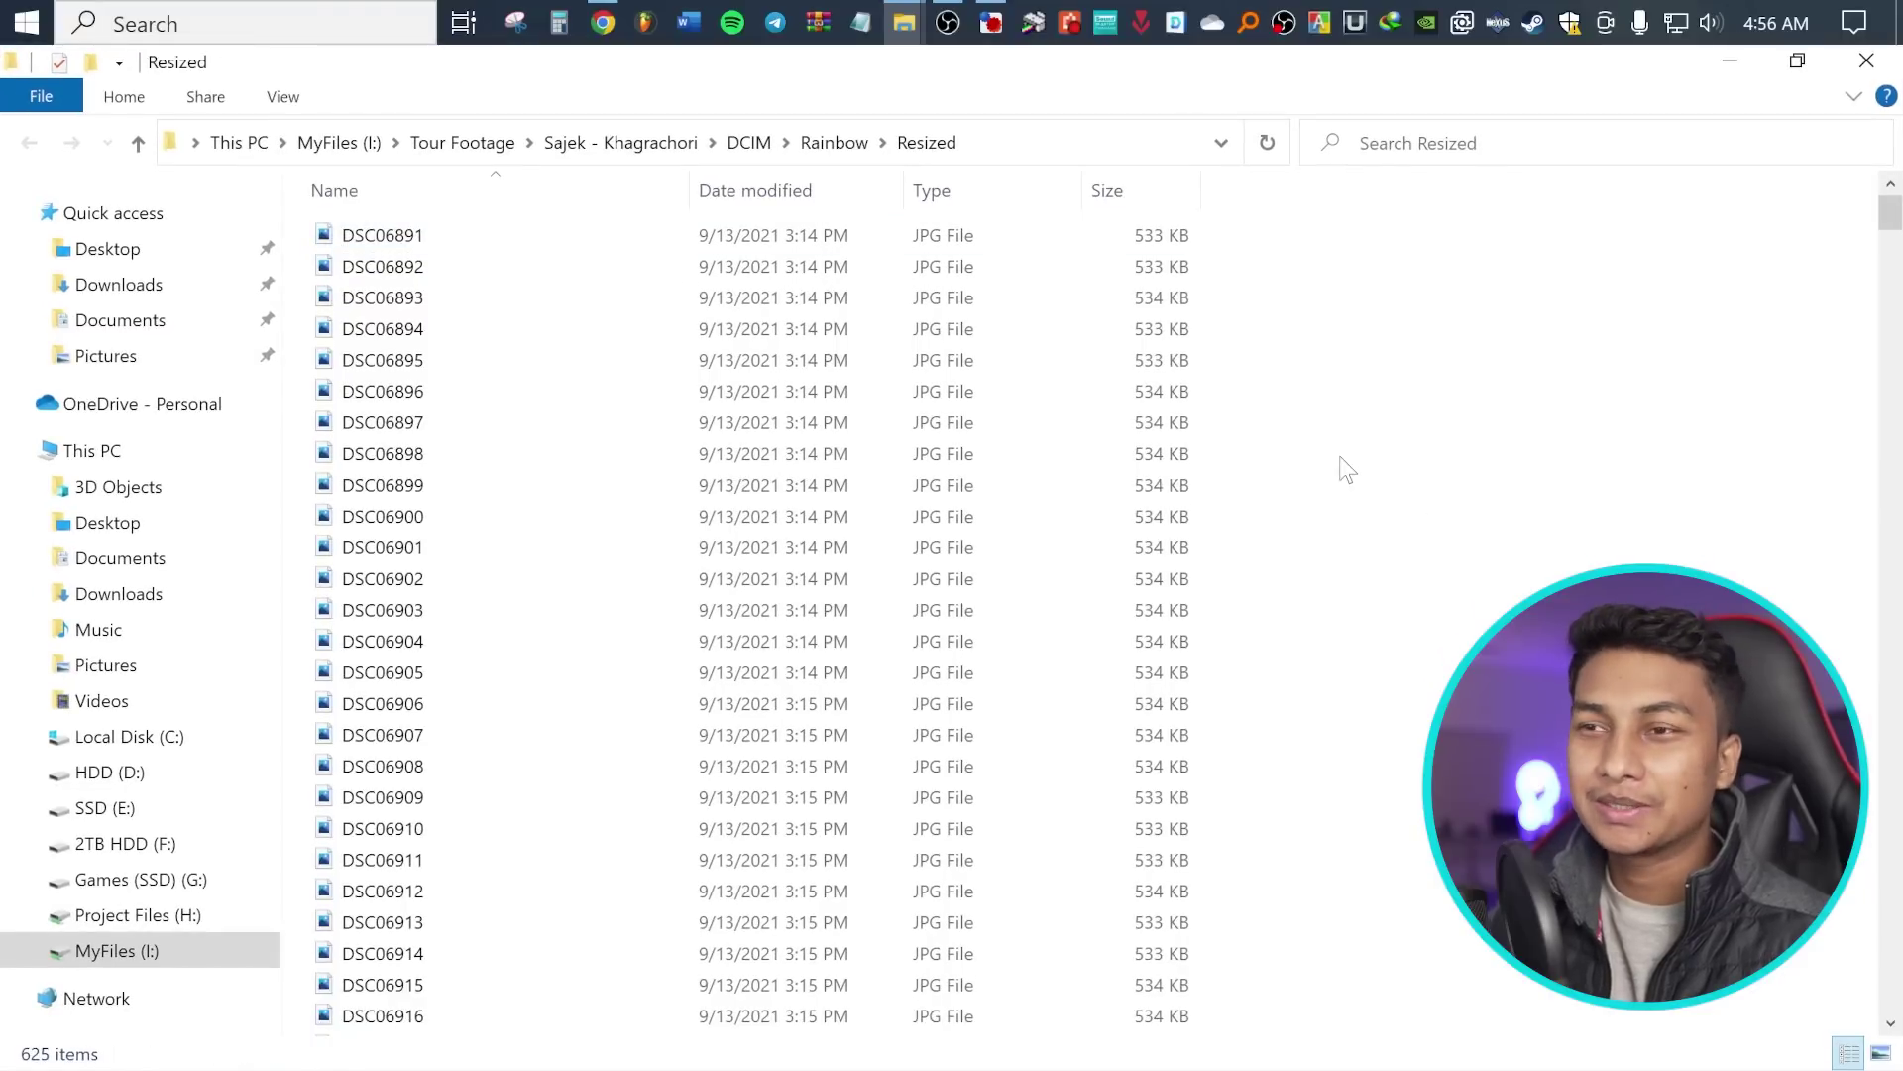
# Select all the resized photos and check their total size in the file properties
pyautogui.hotkey('ctrl', 'a')
pyautogui.rightClick(692, 440)
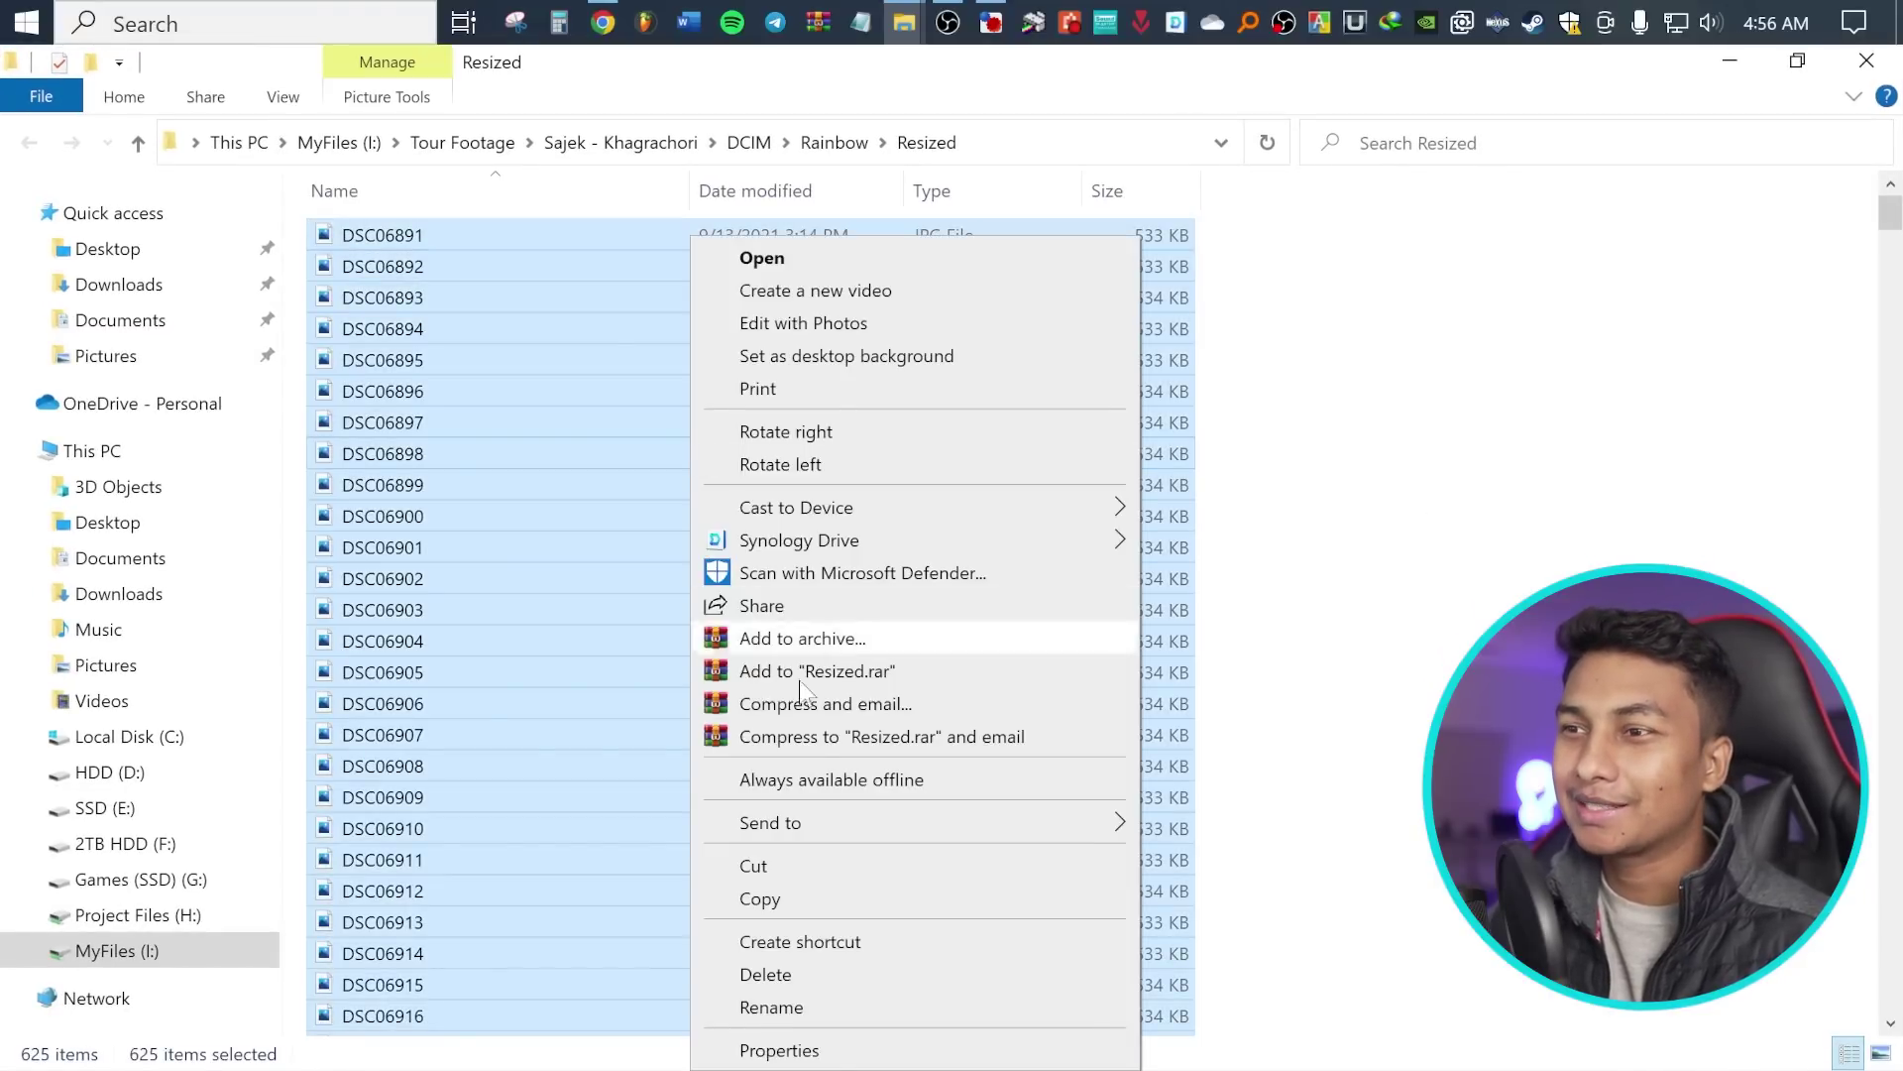
pyautogui.click(779, 1049)
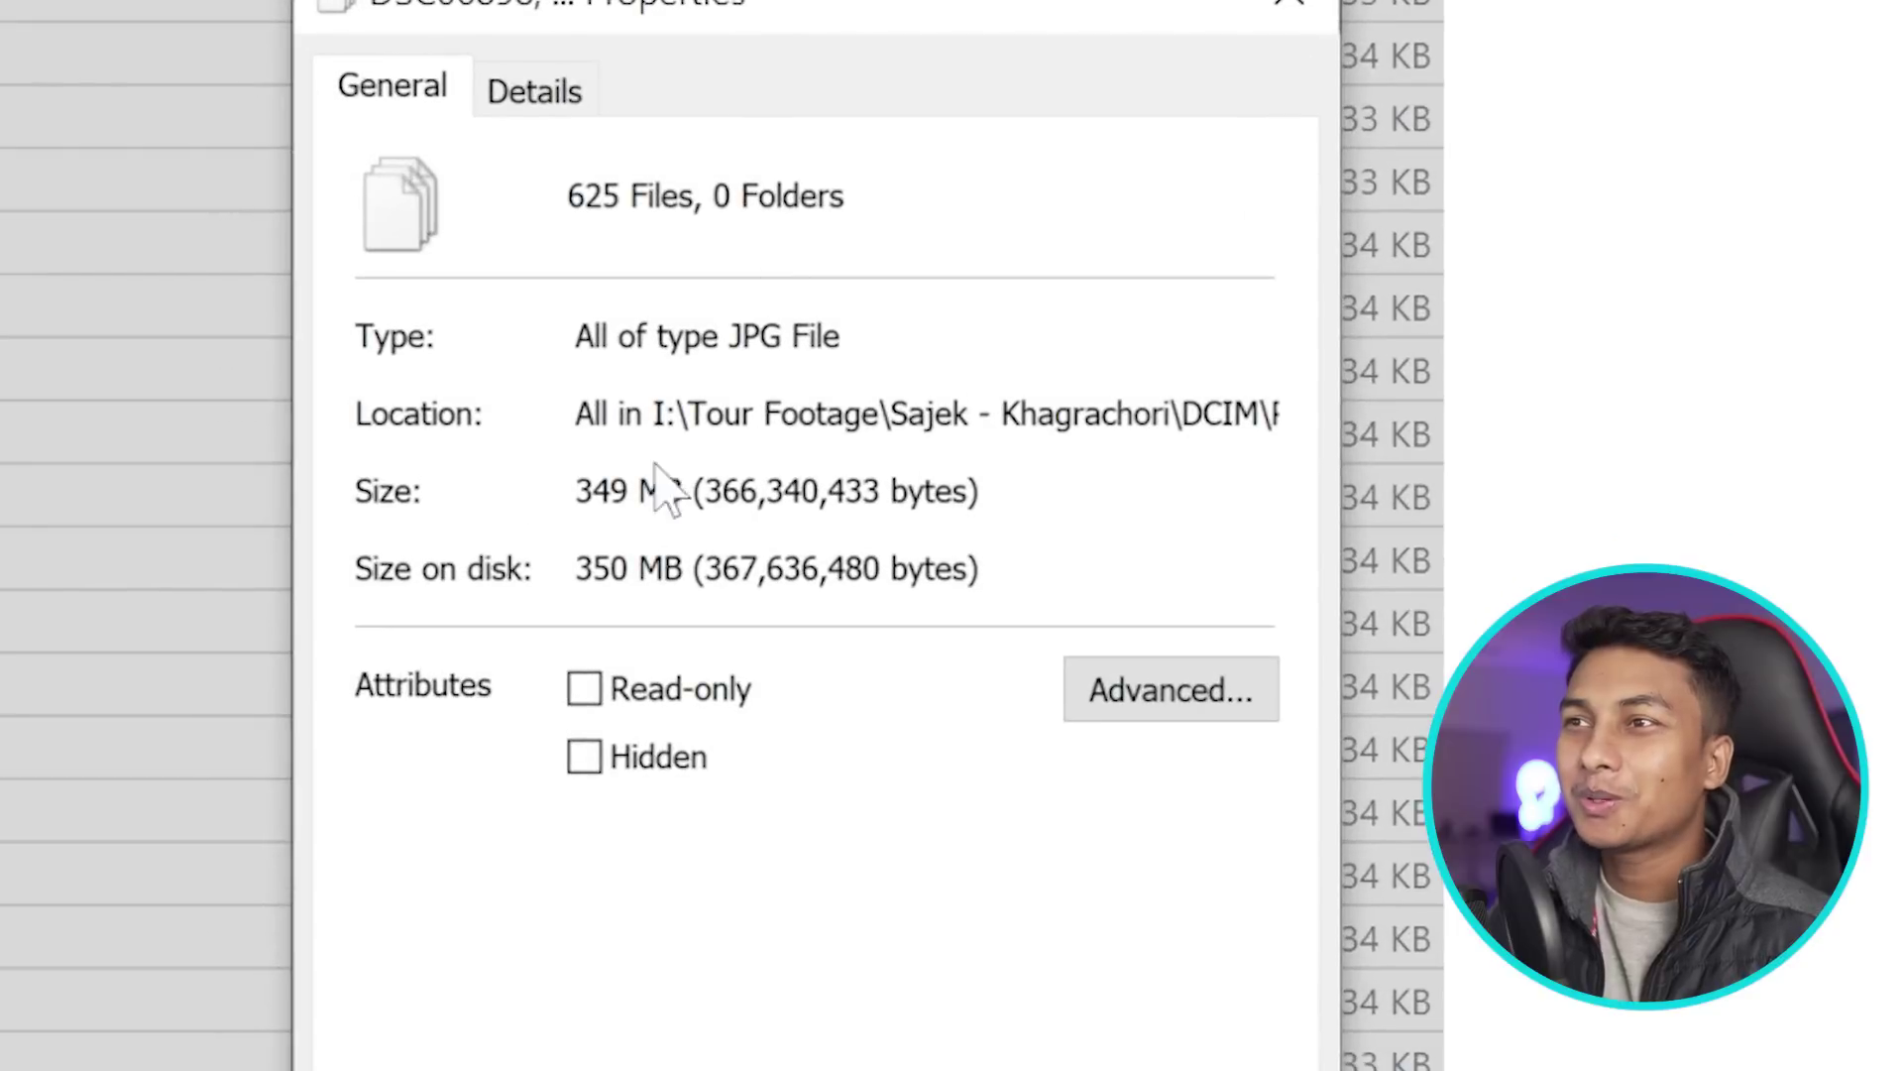
pyautogui.moveTo(775, 586); pyautogui.dragTo(752, 586)
pyautogui.moveTo(593, 491); pyautogui.dragTo(576, 491)
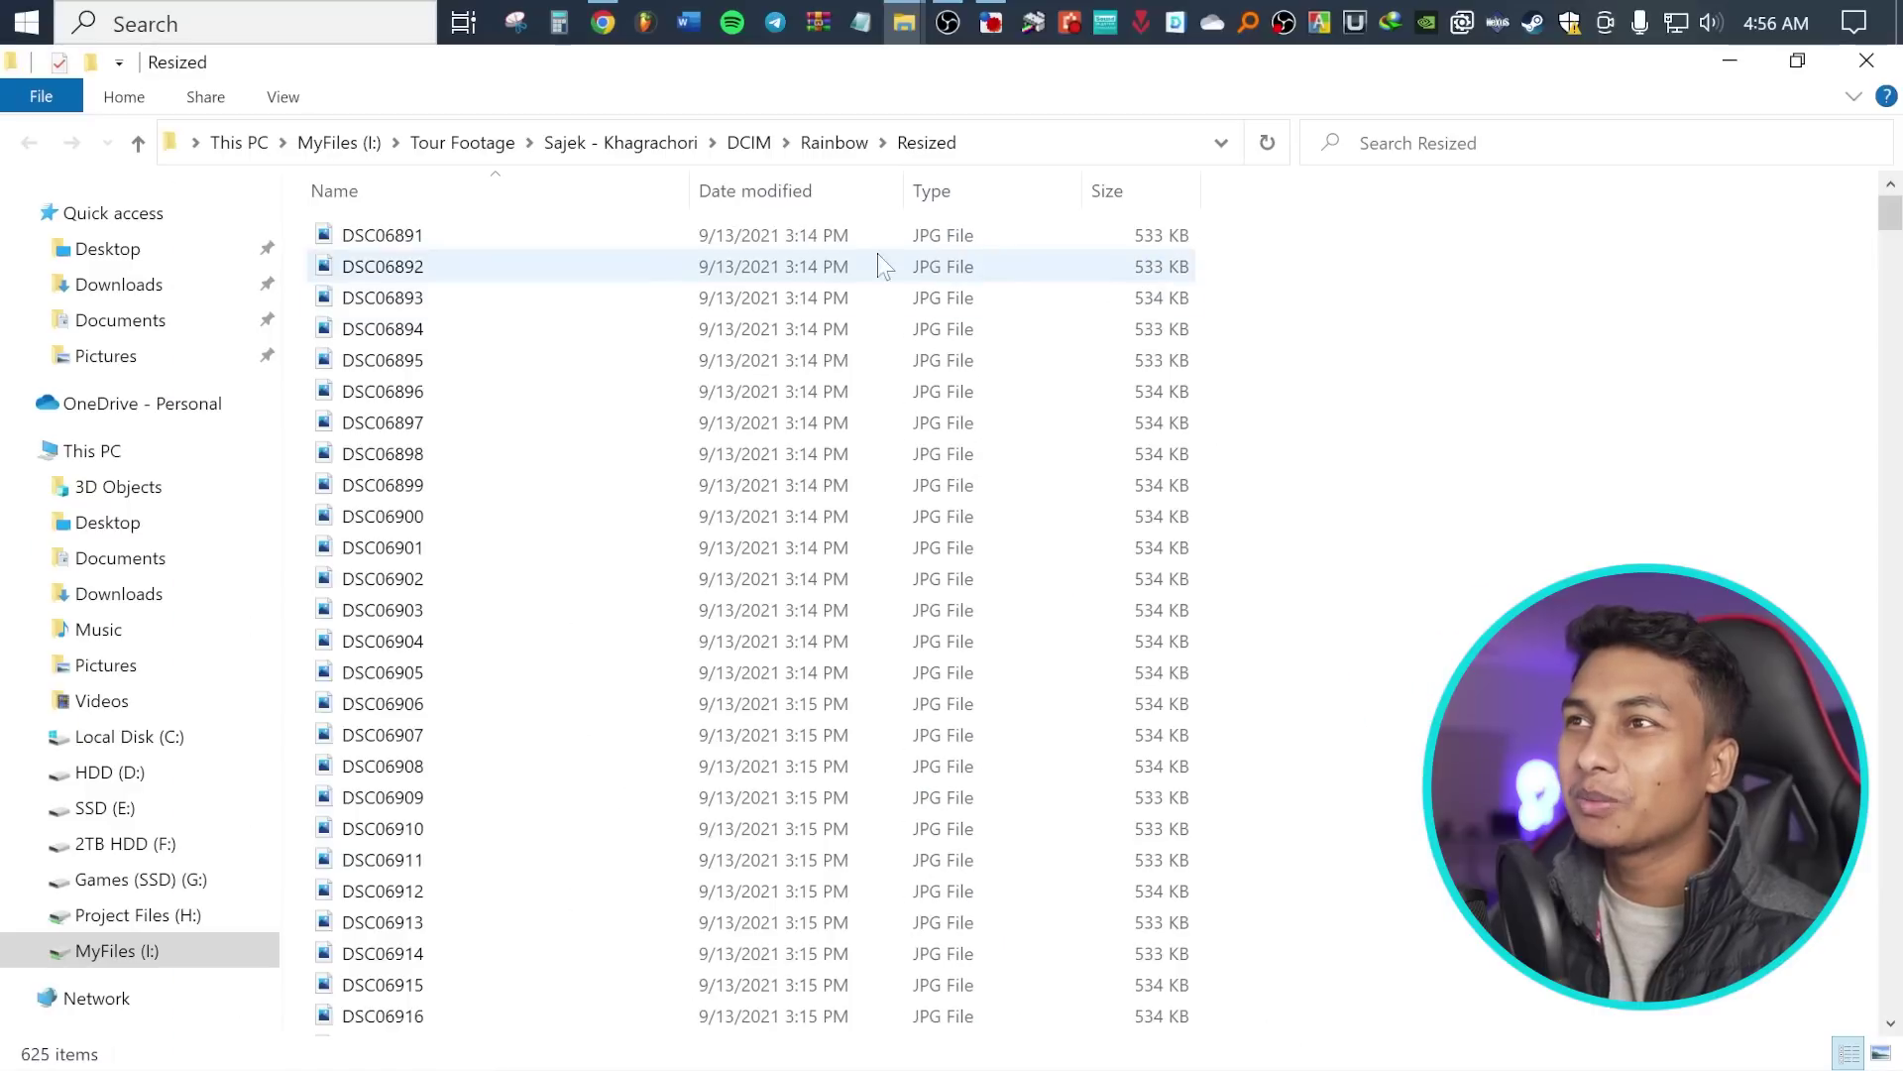
# Open DSC06891 in Photos, browse through the following resized photos, inspect DSC06900 up close and close the viewer
pyautogui.doubleClick(859, 237)
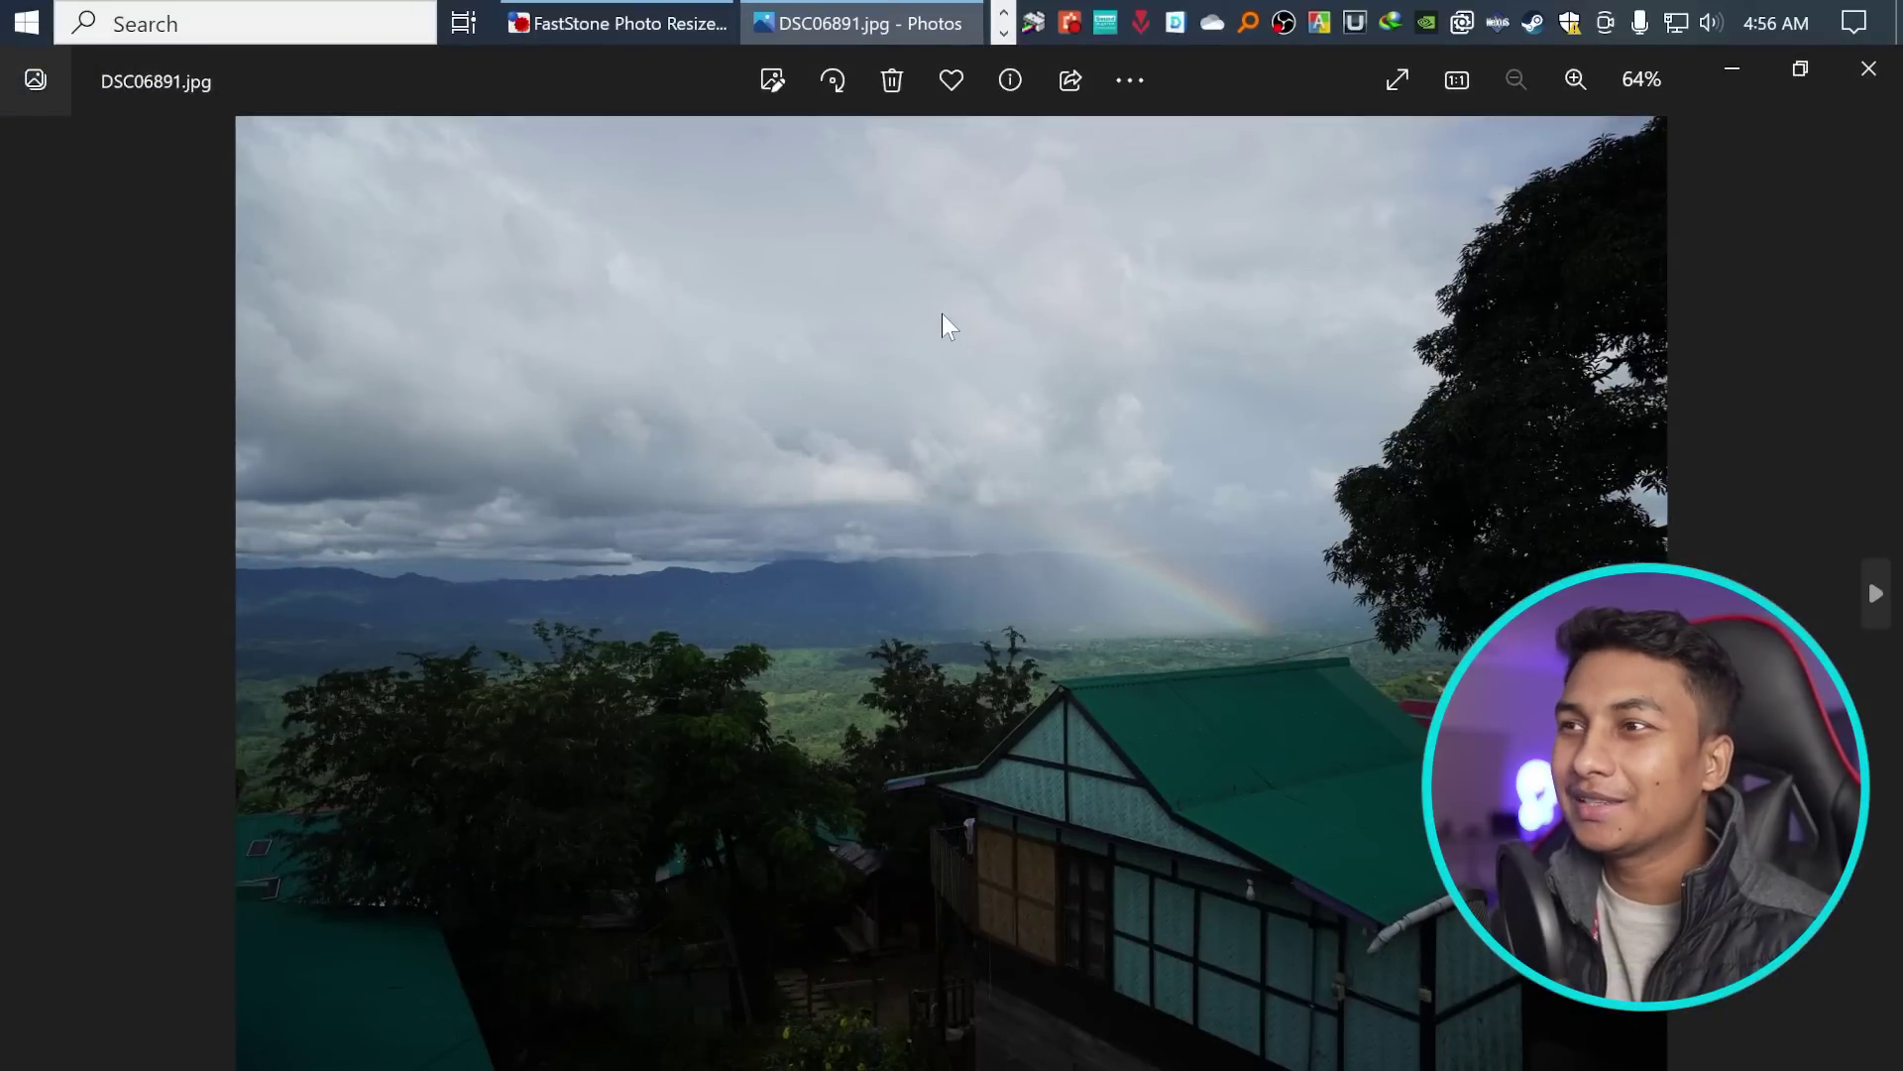
pyautogui.press('Right')
pyautogui.press('Right')
pyautogui.press('Right')
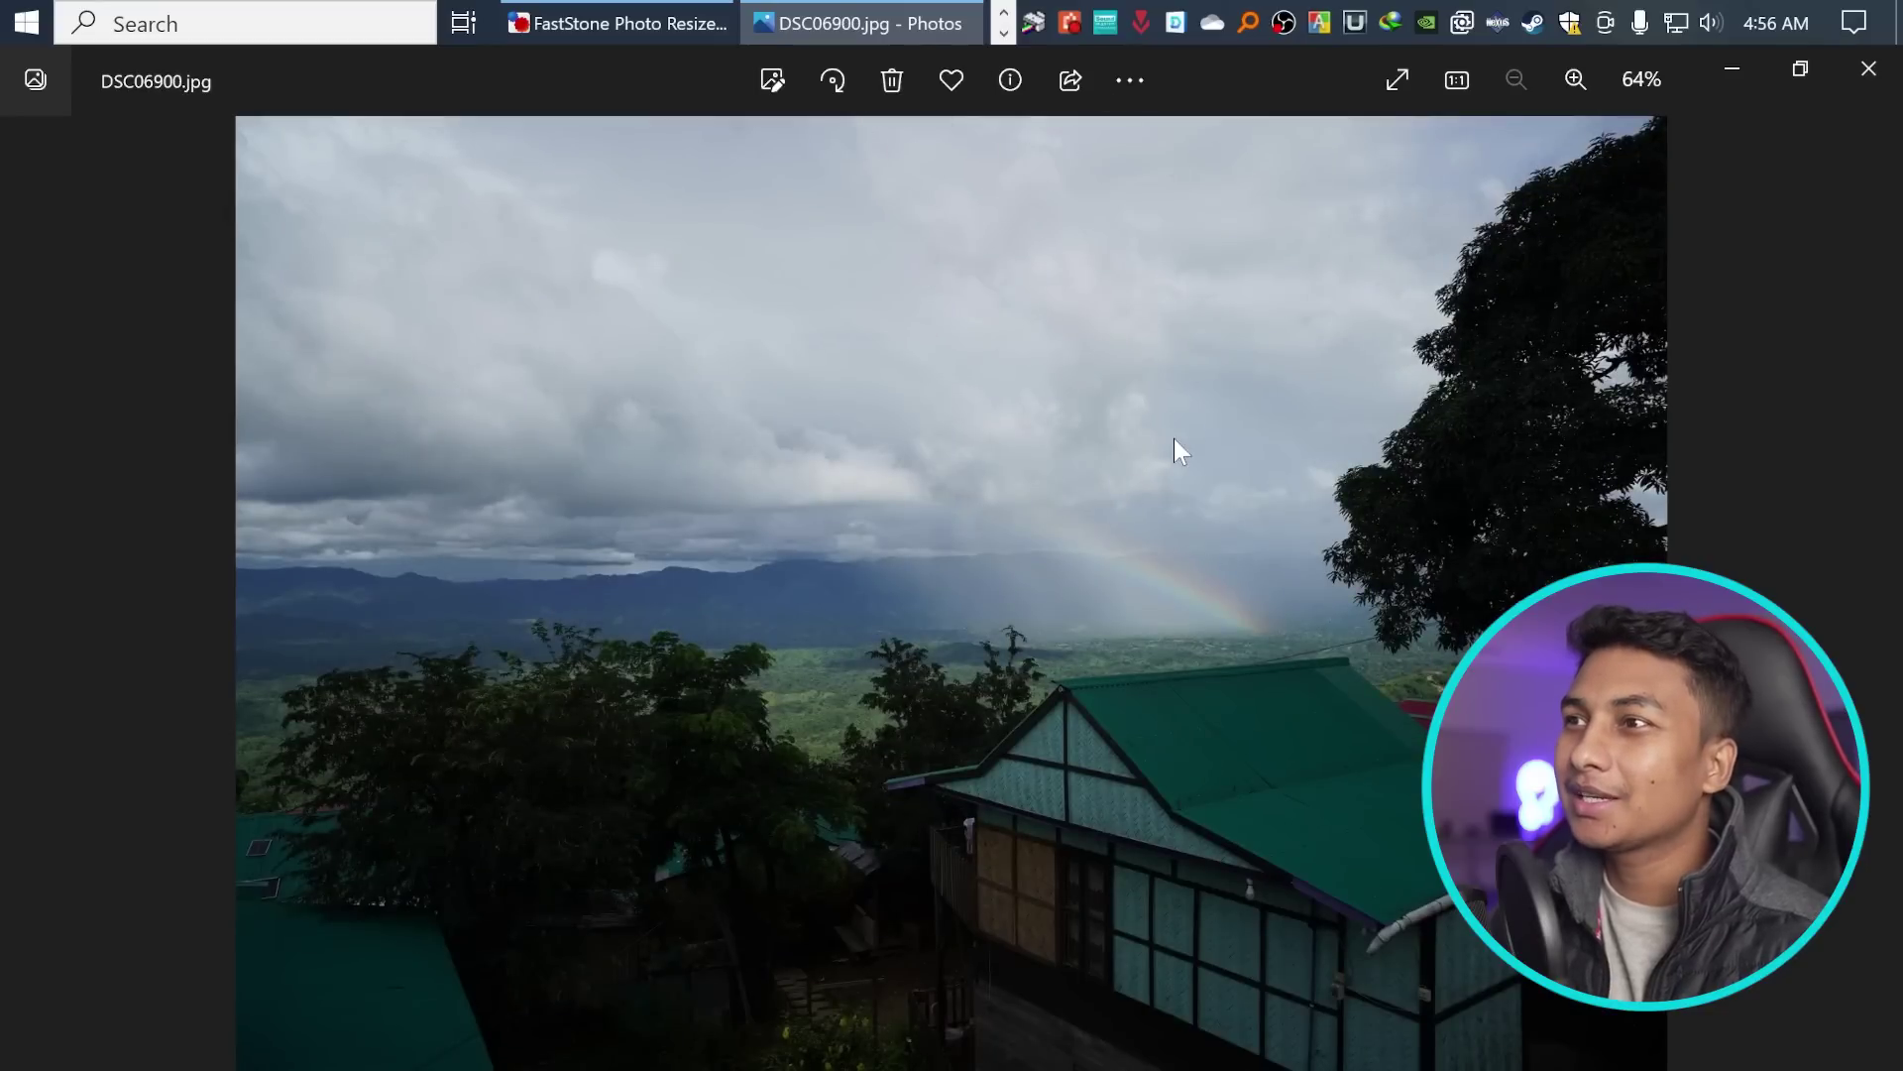
pyautogui.scroll(4, 1011, 621)
pyautogui.scroll(-5, 924, 567)
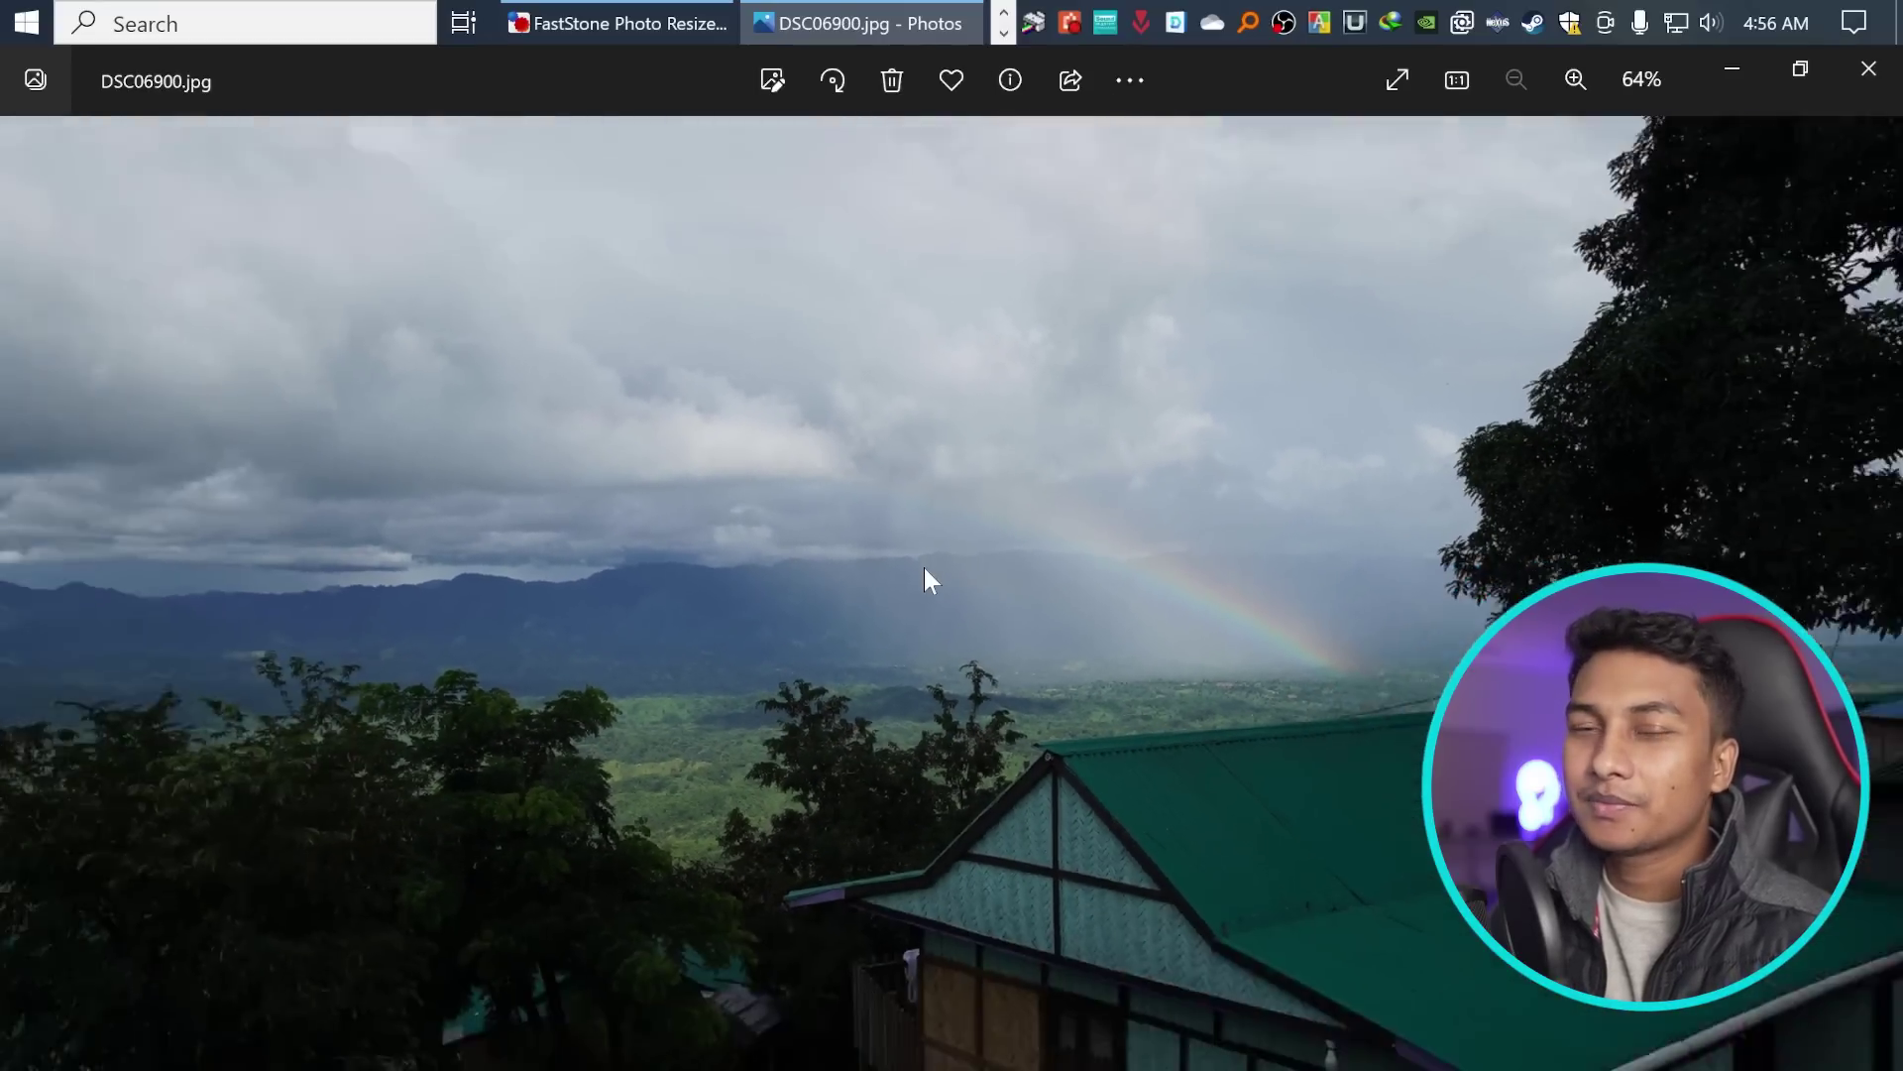
pyautogui.click(1800, 69)
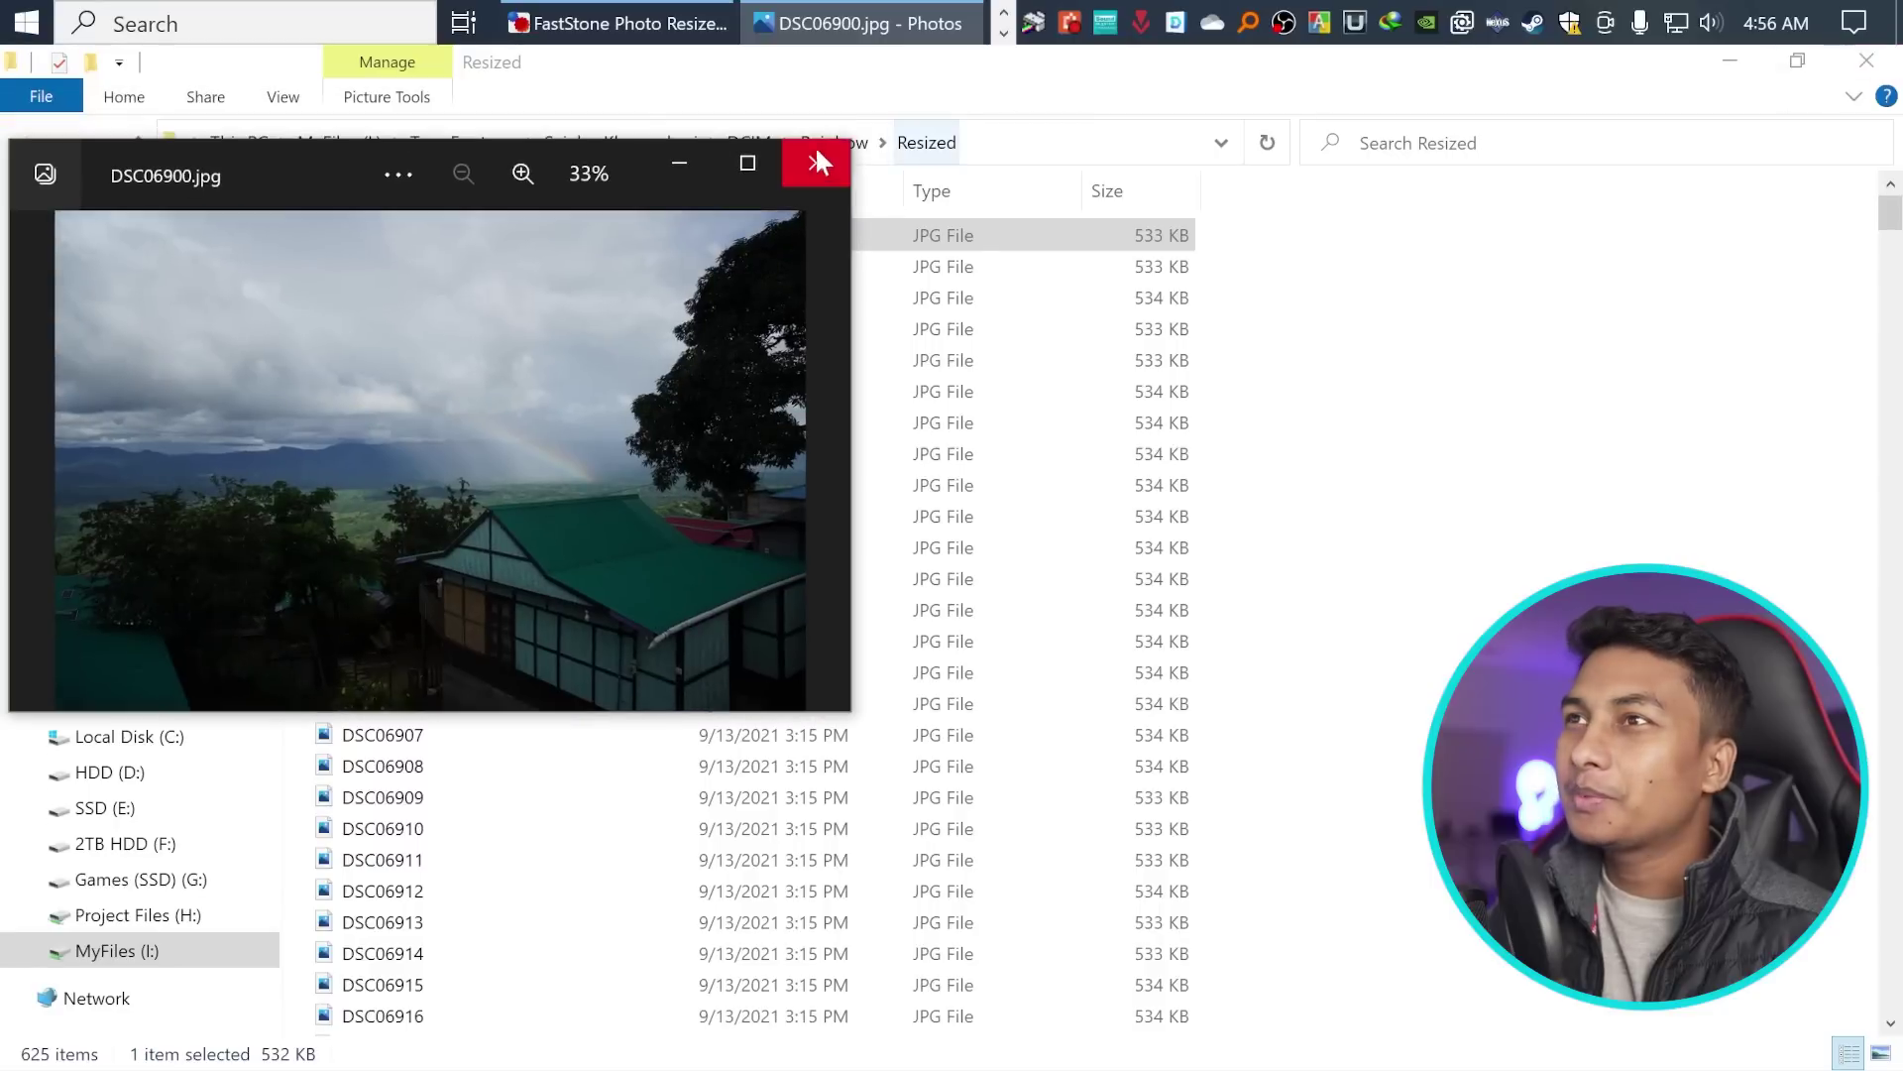
pyautogui.click(819, 144)
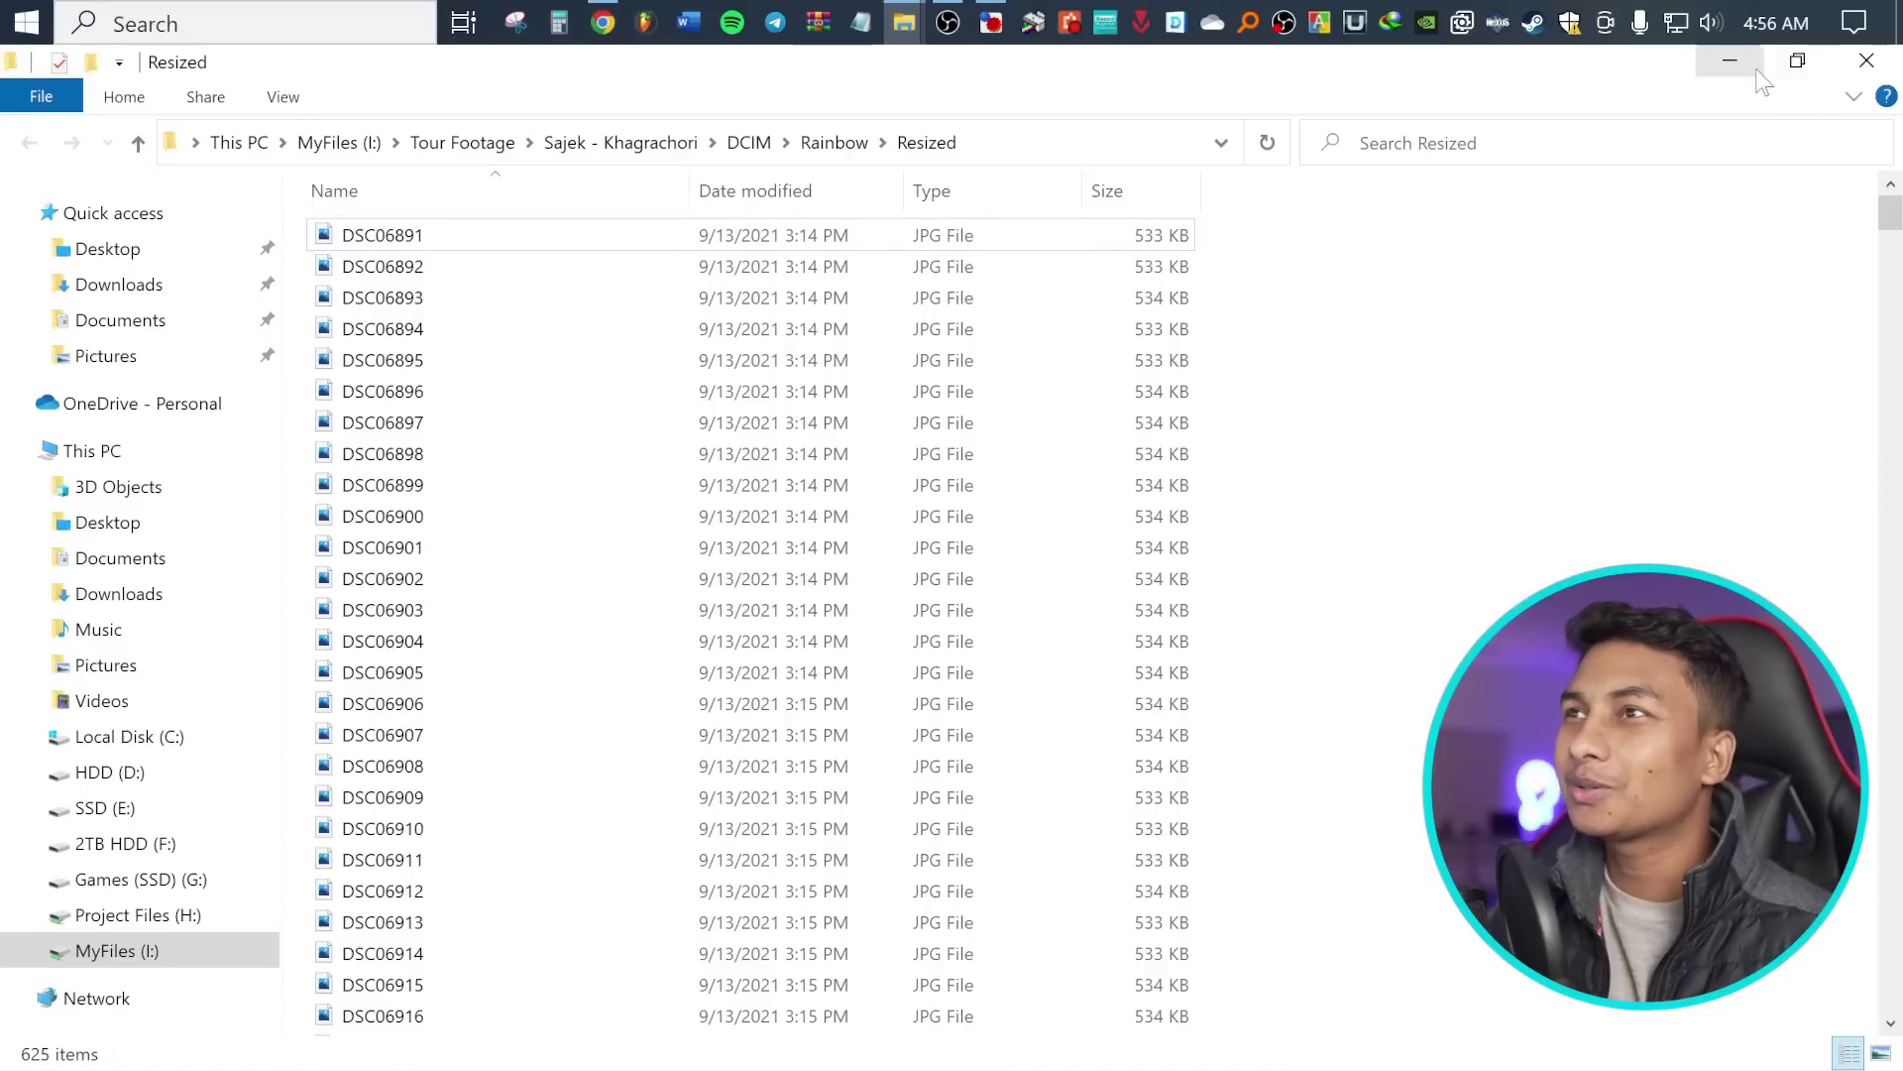
# Minimize the Resized folder and converter windows and select the FastStone Photo Resizer shortcut on the desktop
pyautogui.click(1730, 60)
pyautogui.click(1730, 61)
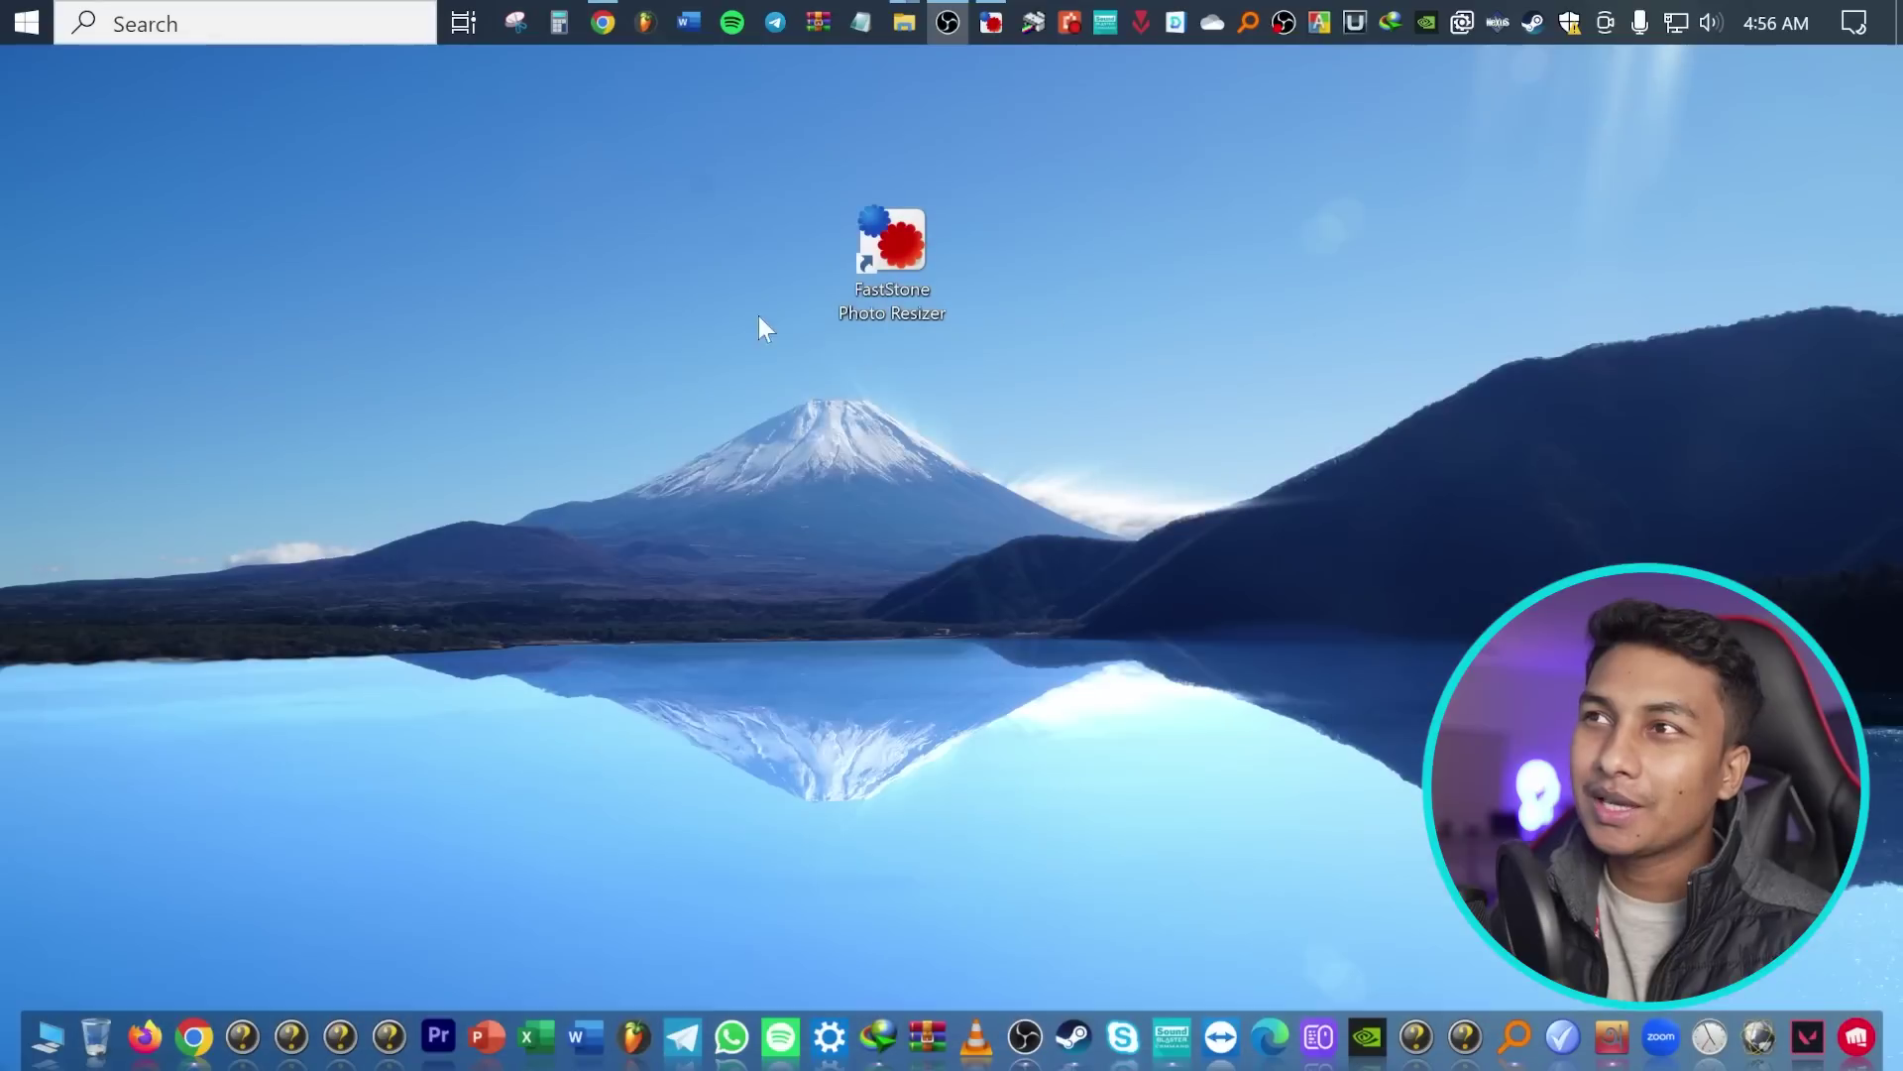
pyautogui.click(880, 275)
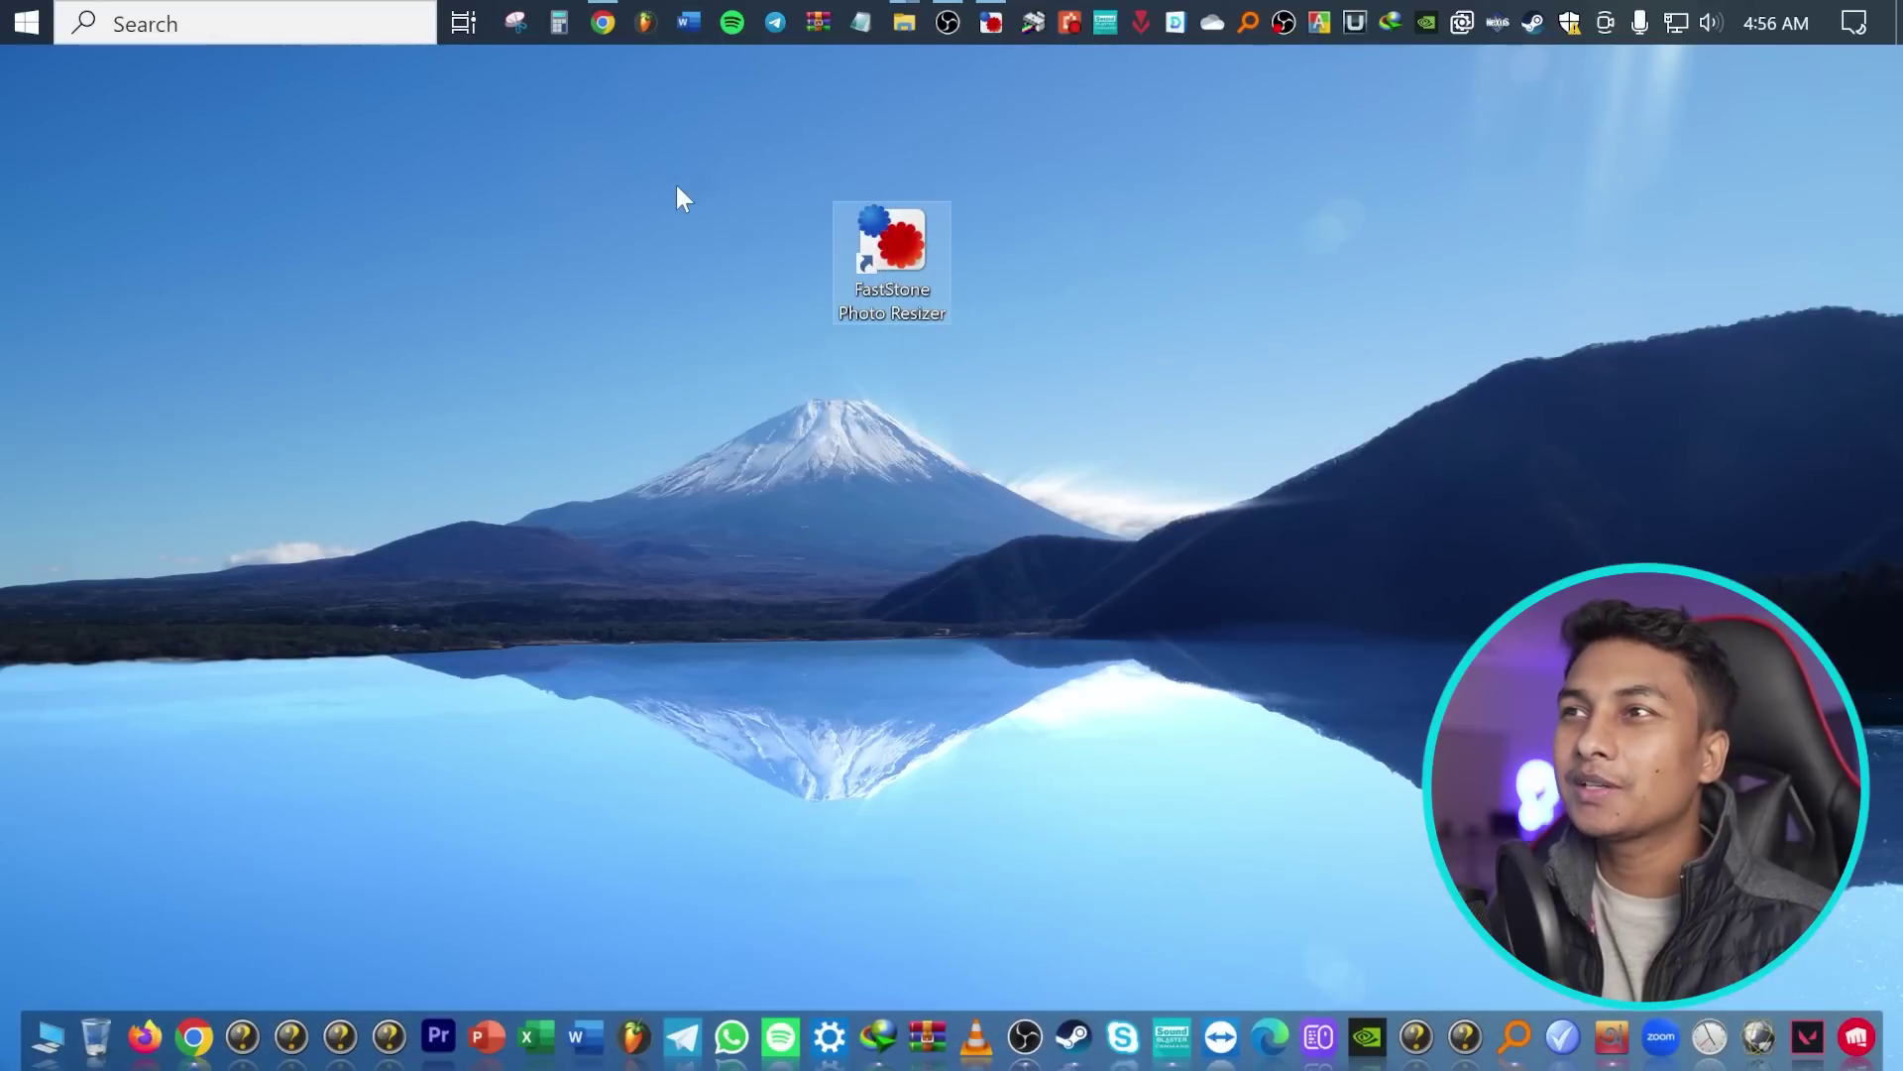